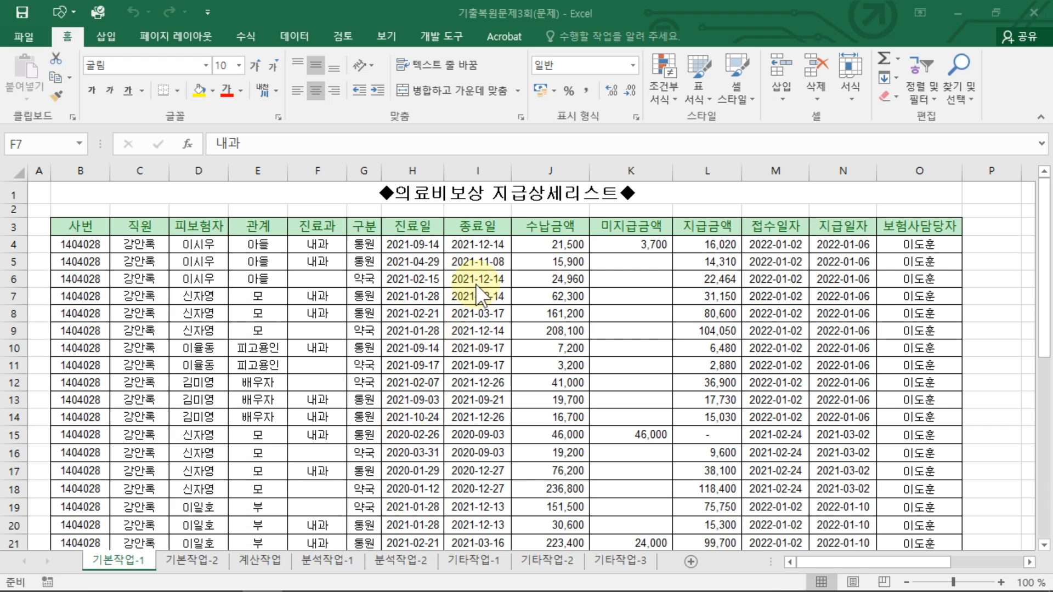
# Step: Enter the heading 조건 in cell Q3
pyautogui.click(997, 242)
pyautogui.press('Right')
pyautogui.press('Right')
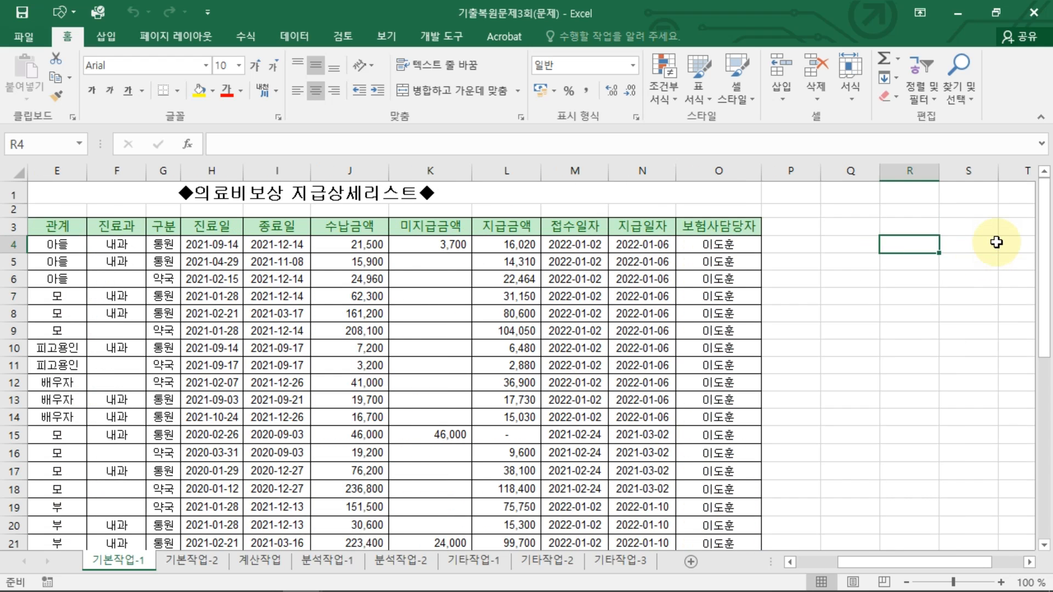
pyautogui.press('Left')
pyautogui.press('Up')
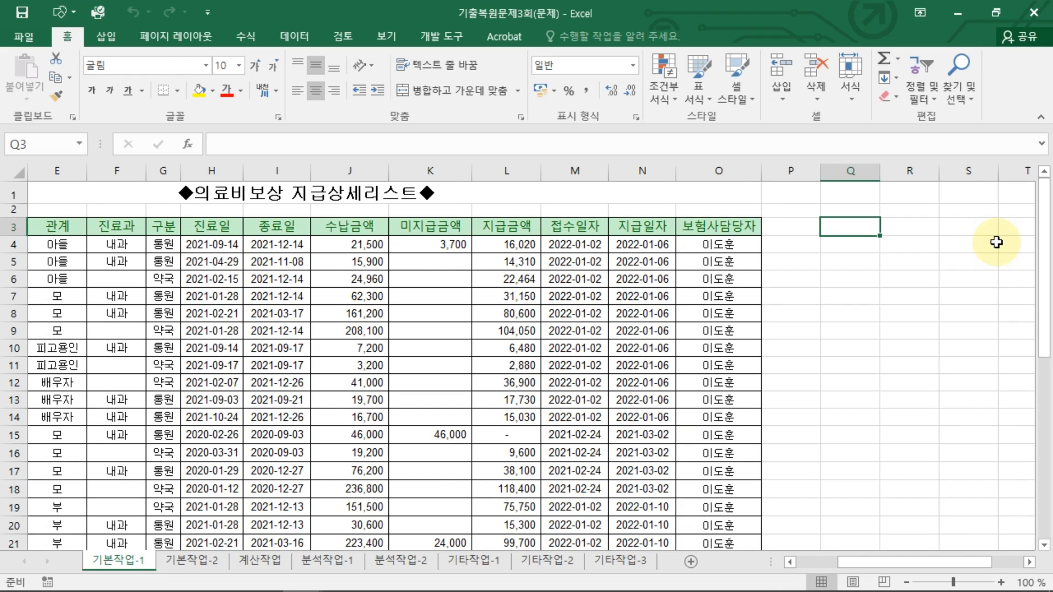
pyautogui.write('w')
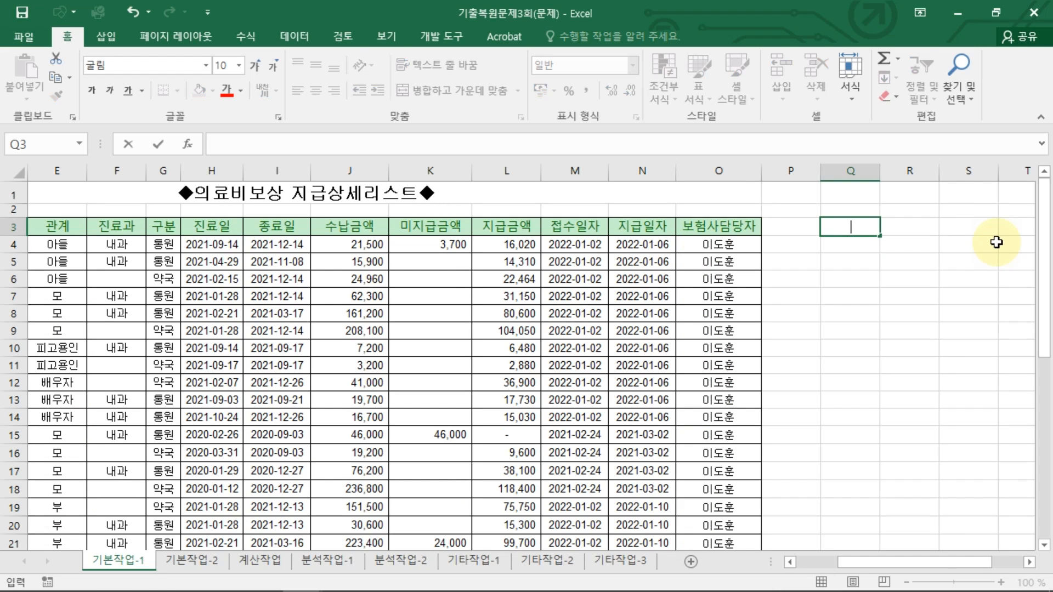
pyautogui.write('조건')
pyautogui.press('Return')
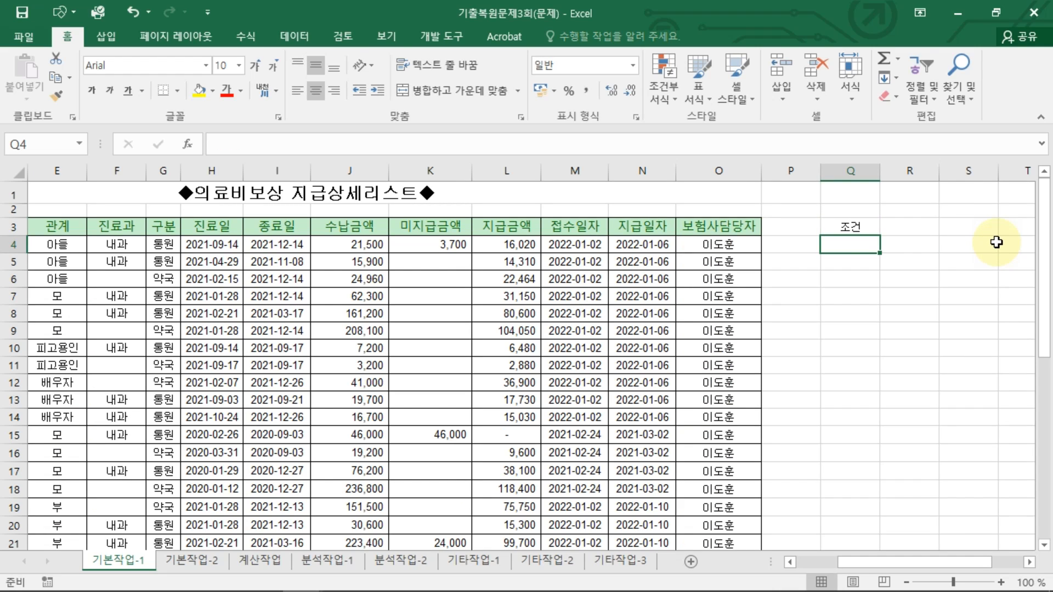
# Step: In Q4, begin an AND formula whose first condition checks that G4 equals "통원"
pyautogui.write('=and')
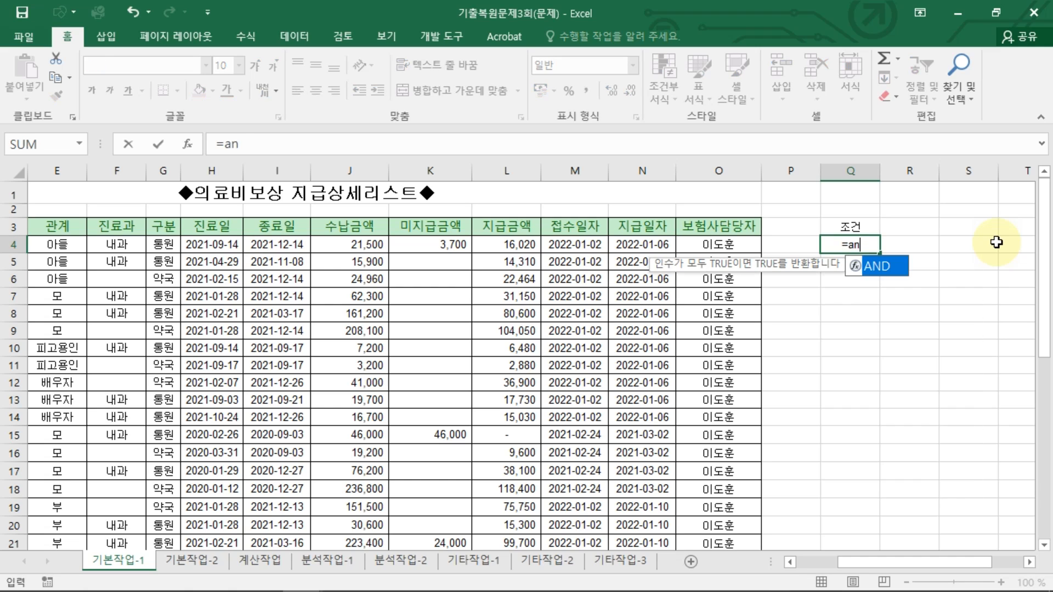
pyautogui.press('BackSpace')
pyautogui.press('BackSpace')
pyautogui.press('BackSpace')
pyautogui.write('AND')
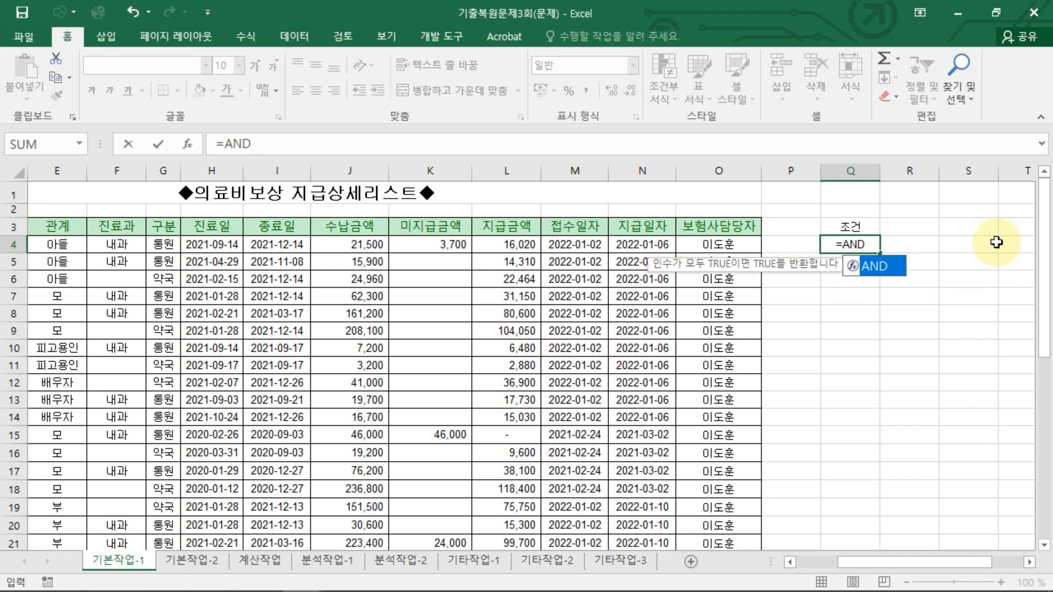
pyautogui.write('(')
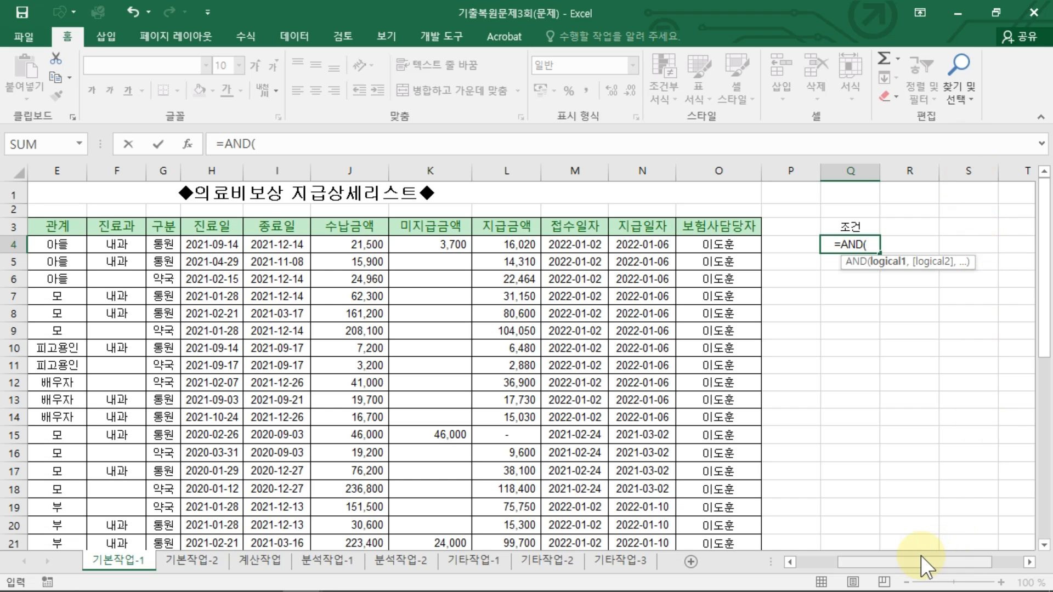
pyautogui.moveTo(925, 562); pyautogui.dragTo(835, 559)
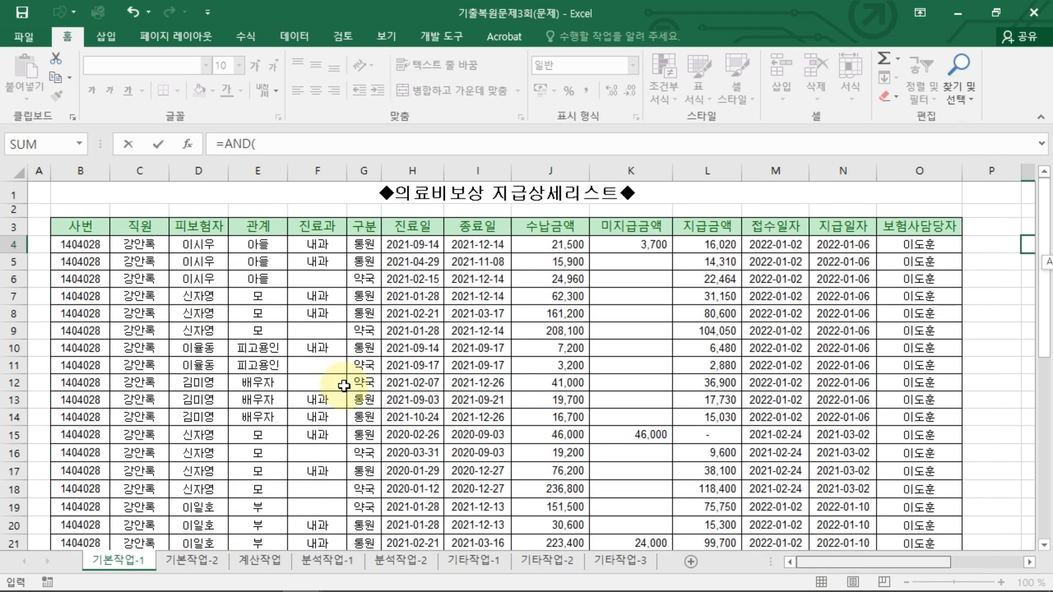
pyautogui.click(367, 244)
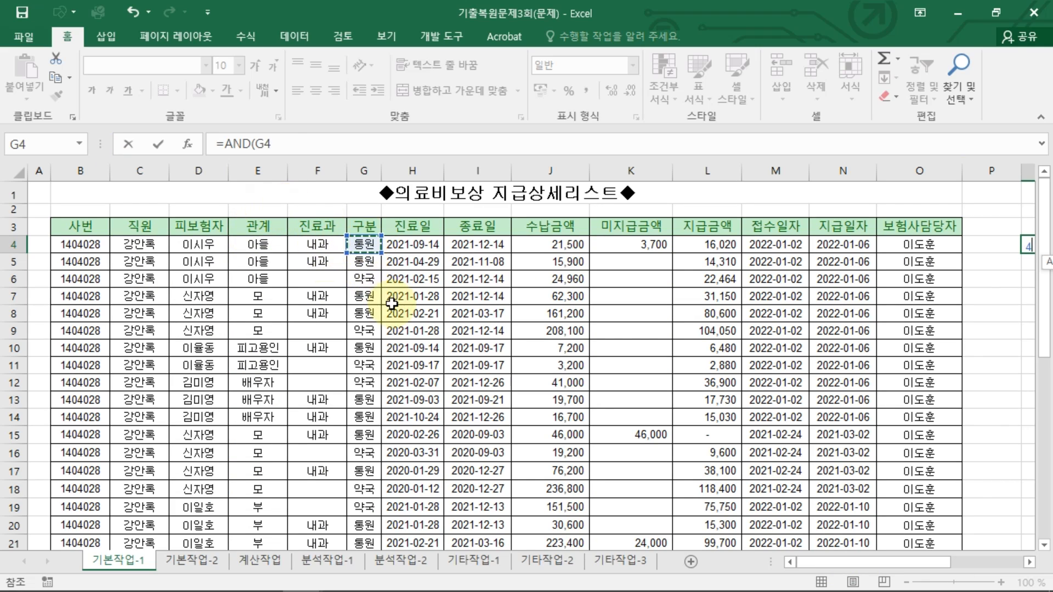
pyautogui.click(284, 147)
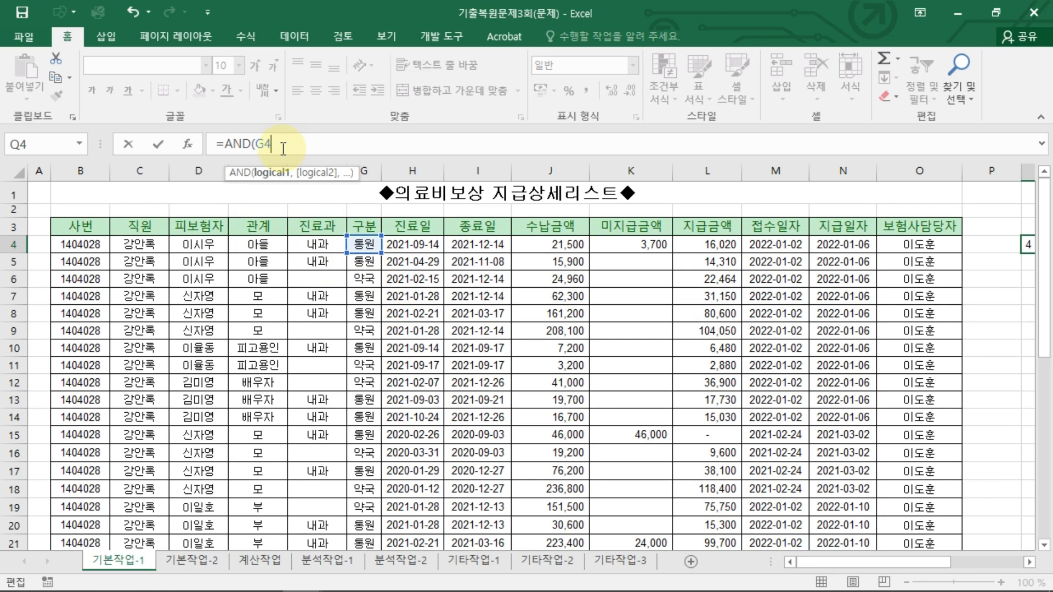
pyautogui.write('="통원",')
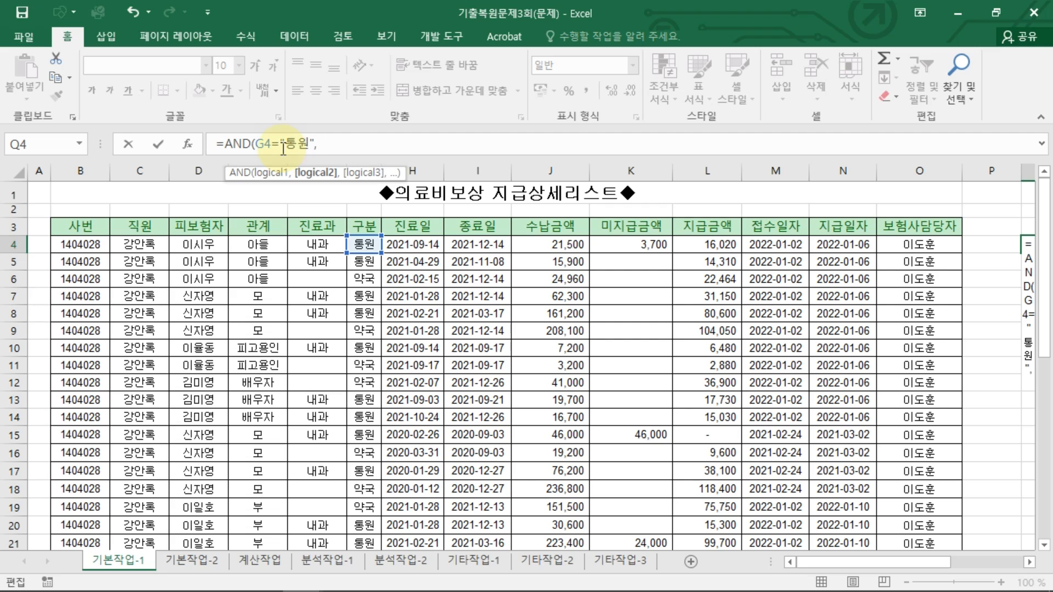
pyautogui.write('ㅛ')
# Step: Add the second condition YEAR(H4)<2021 to the AND formula and confirm it
pyautogui.press('BackSpace')
pyautogui.press('Hangul')
pyautogui.write('YE')
pyautogui.press('Tab')
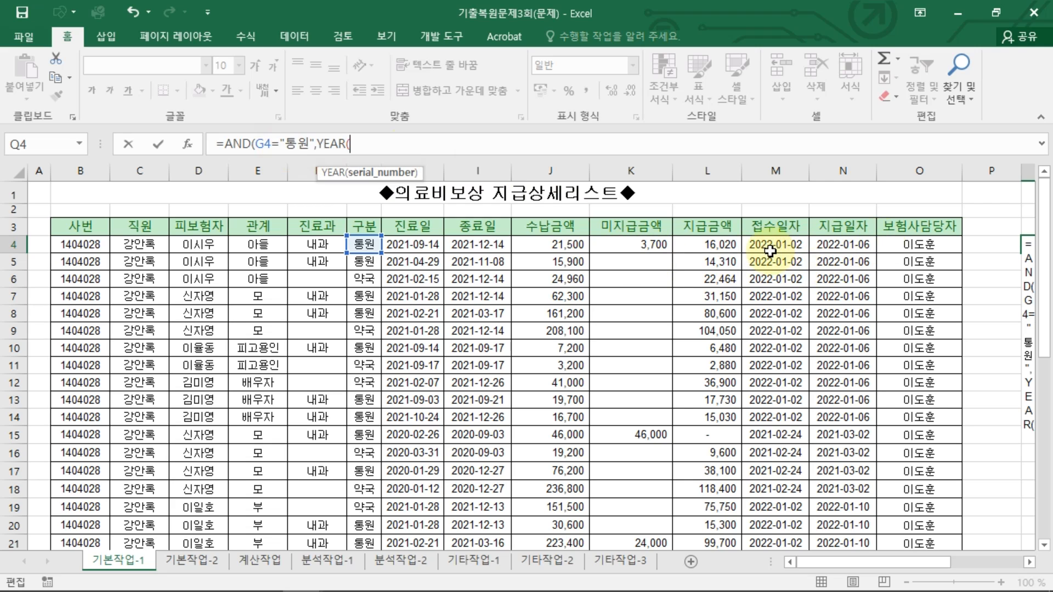
pyautogui.click(414, 247)
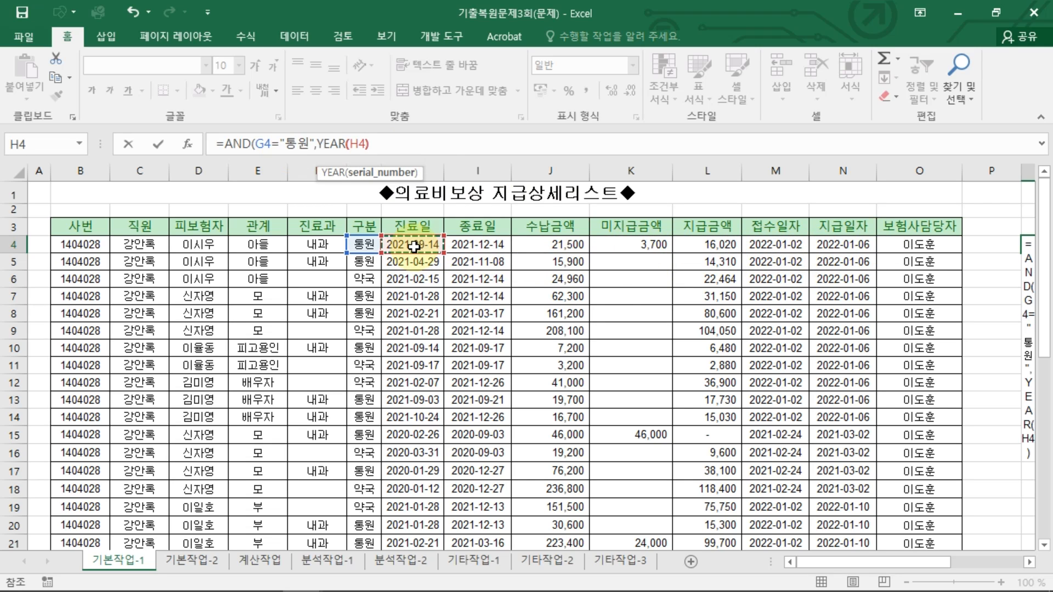
pyautogui.write(')<')
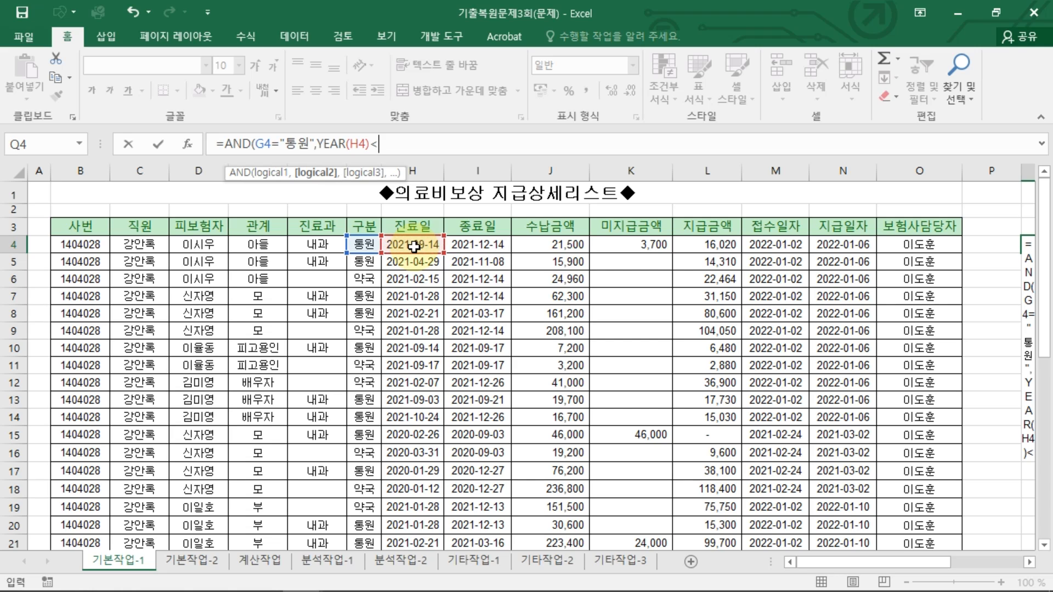
pyautogui.write('2021)')
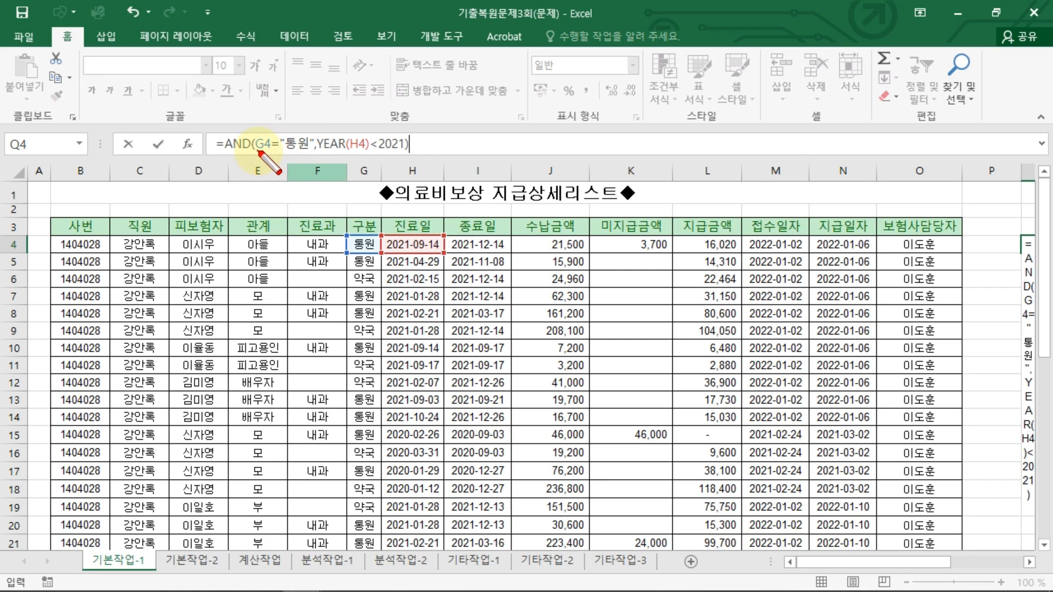
pyautogui.moveTo(255, 152); pyautogui.dragTo(401, 156)
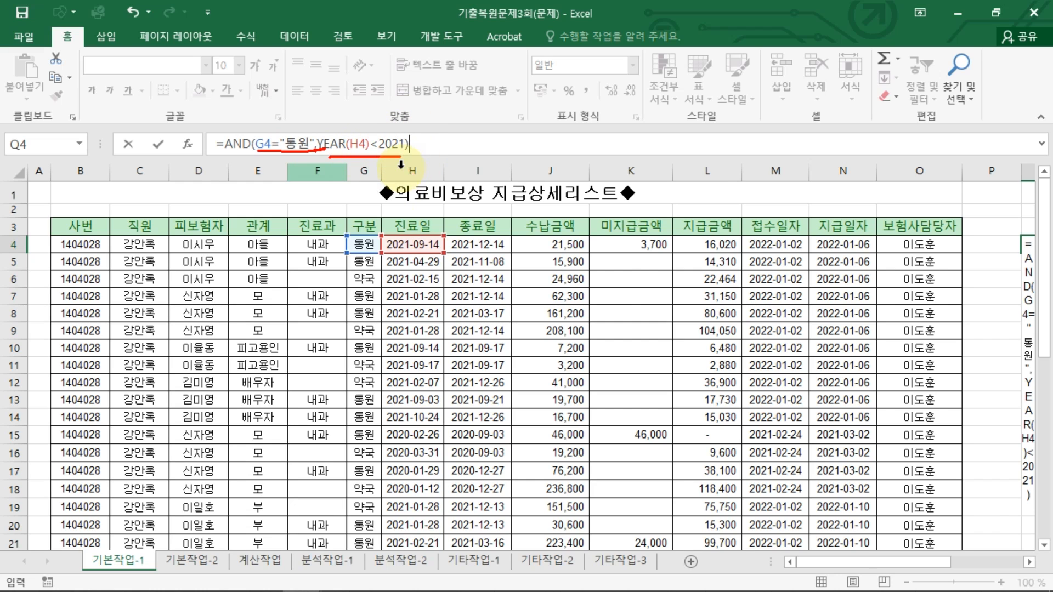
pyautogui.press('Return')
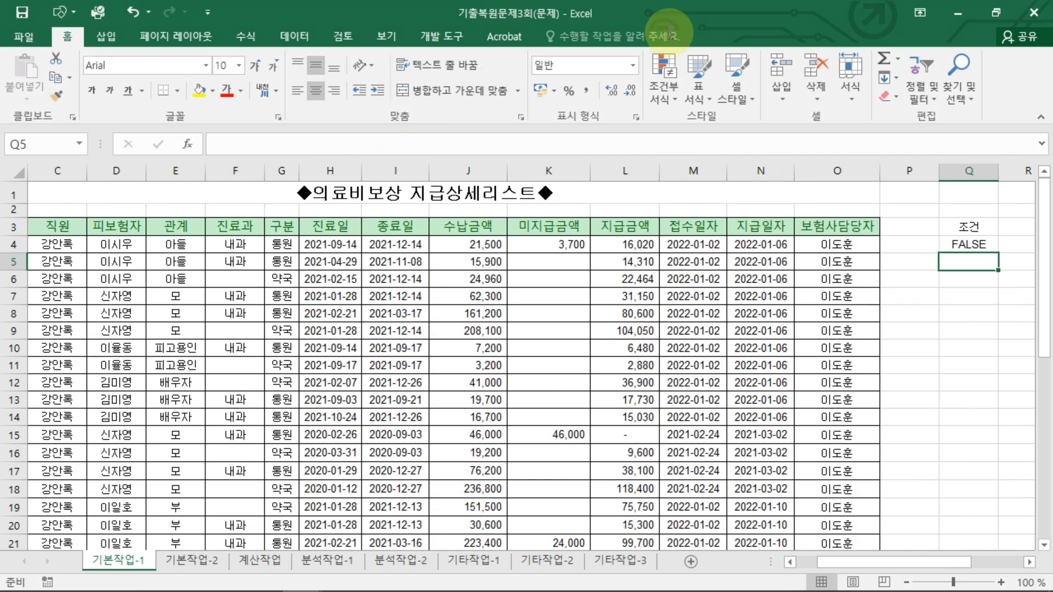
# Step: Copy the headers 피보험자, 구분, 진료일, 수납금액, 미지급금액 and 지급금액 to cell Q6
pyautogui.click(960, 290)
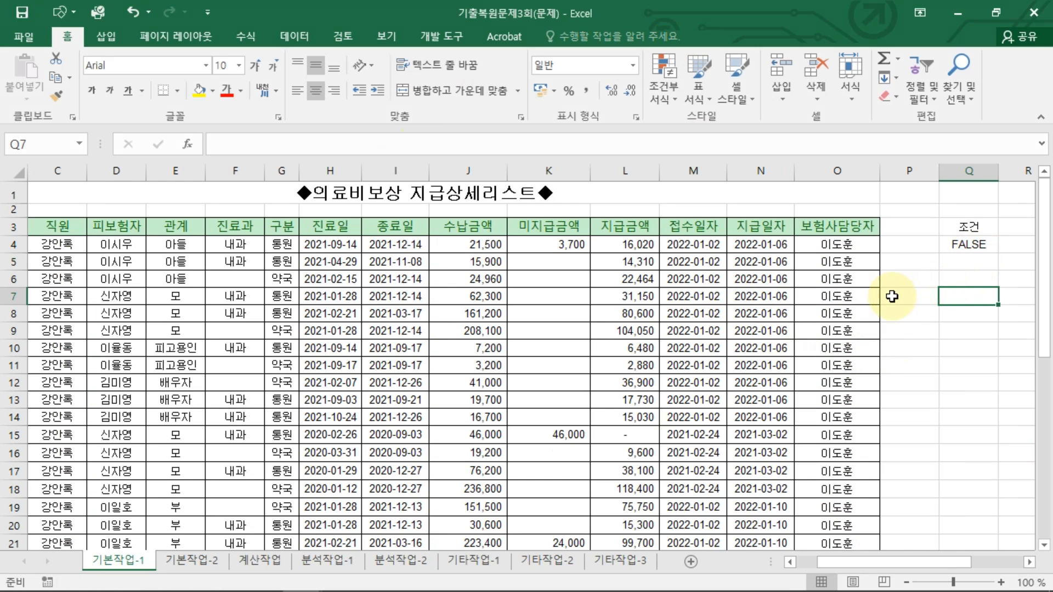
pyautogui.click(975, 276)
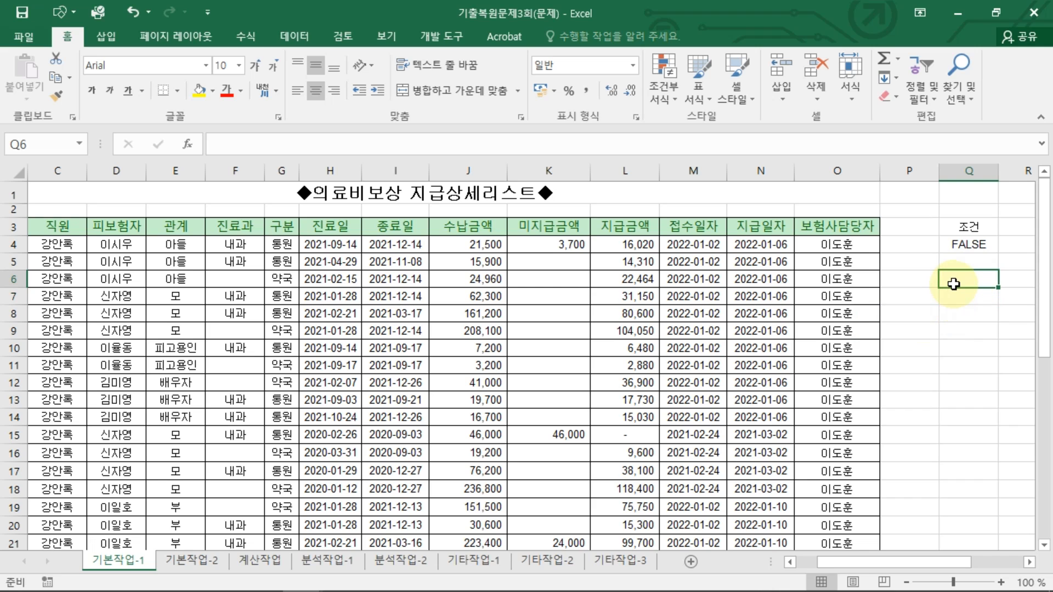
pyautogui.click(120, 223)
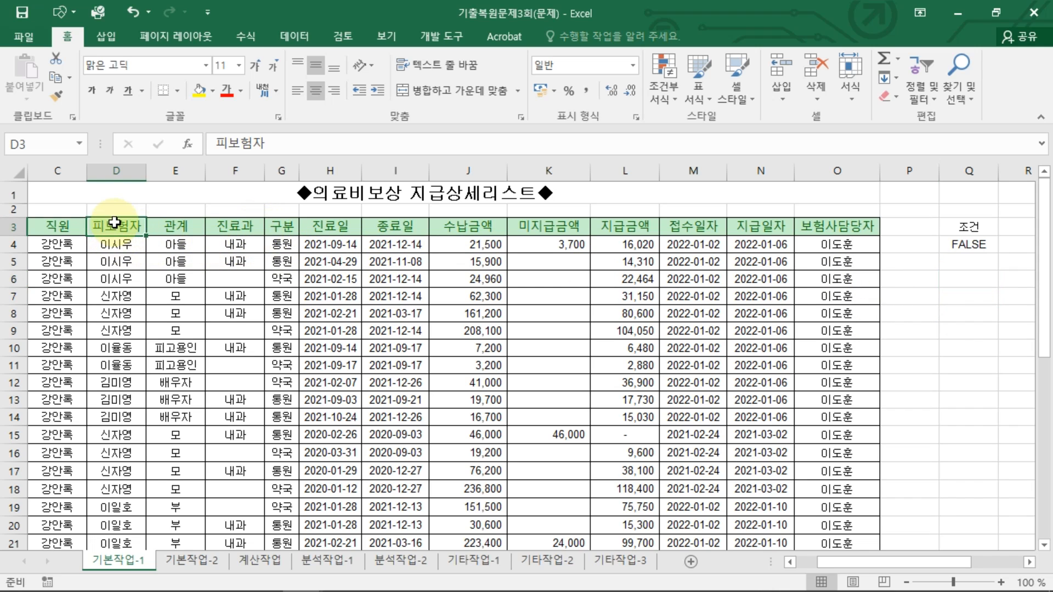
pyautogui.keyDown('ctrl'); pyautogui.click(284, 220); pyautogui.keyUp('ctrl')
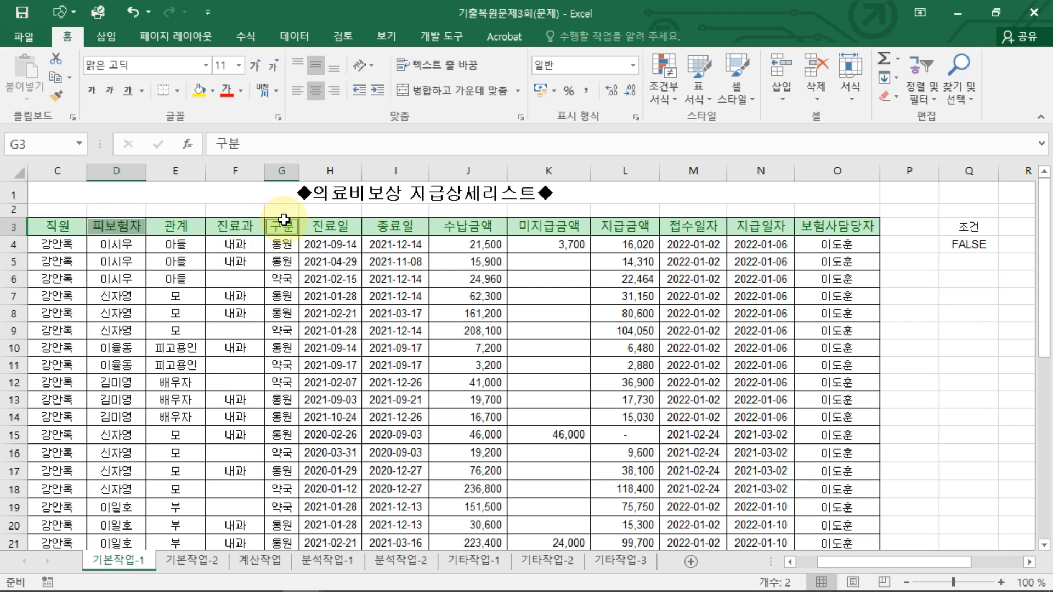
pyautogui.keyDown('ctrl'); pyautogui.click(354, 226); pyautogui.keyUp('ctrl')
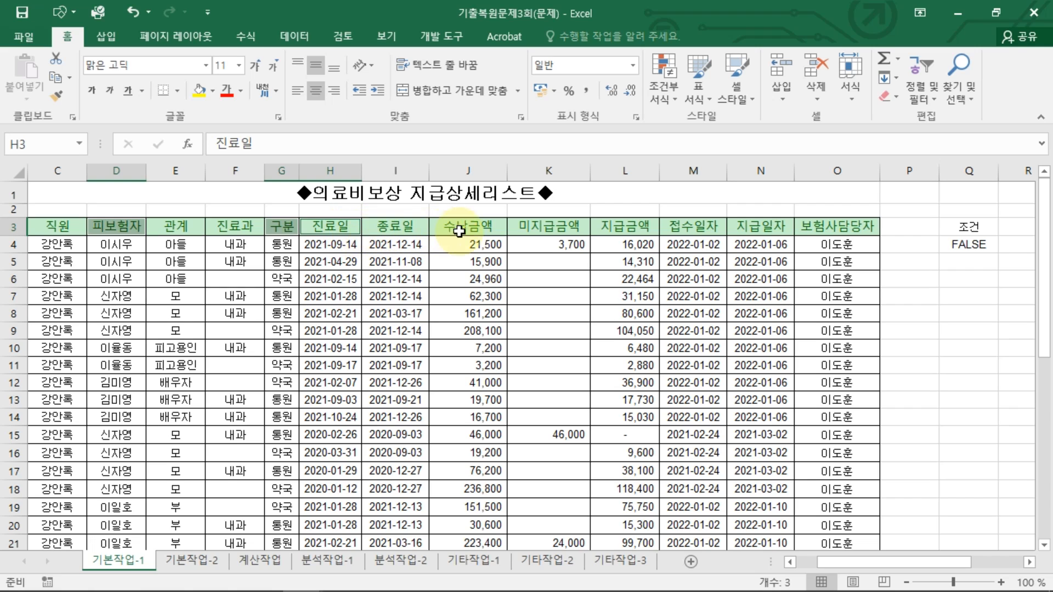
pyautogui.moveTo(464, 227); pyautogui.dragTo(528, 226)
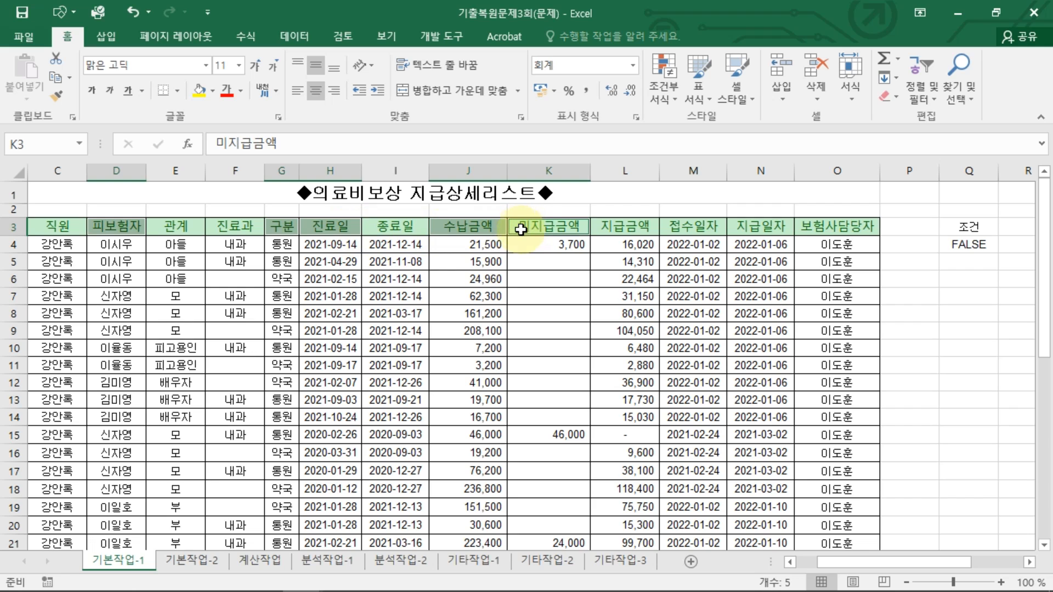
pyautogui.keyDown('ctrl'); pyautogui.click(626, 227); pyautogui.keyUp('ctrl')
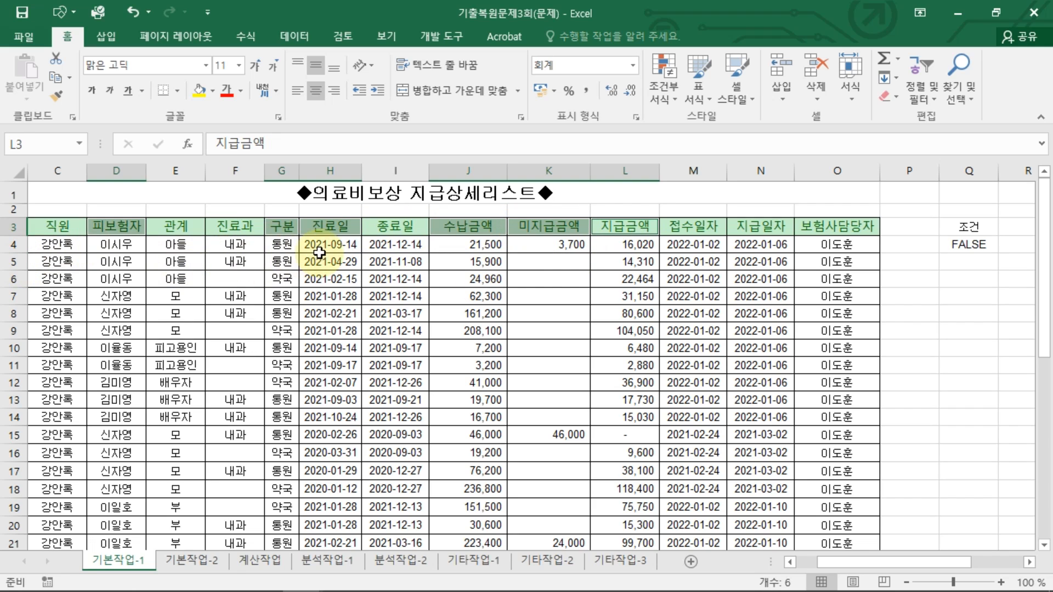
pyautogui.hotkey('ctrl', 'c')
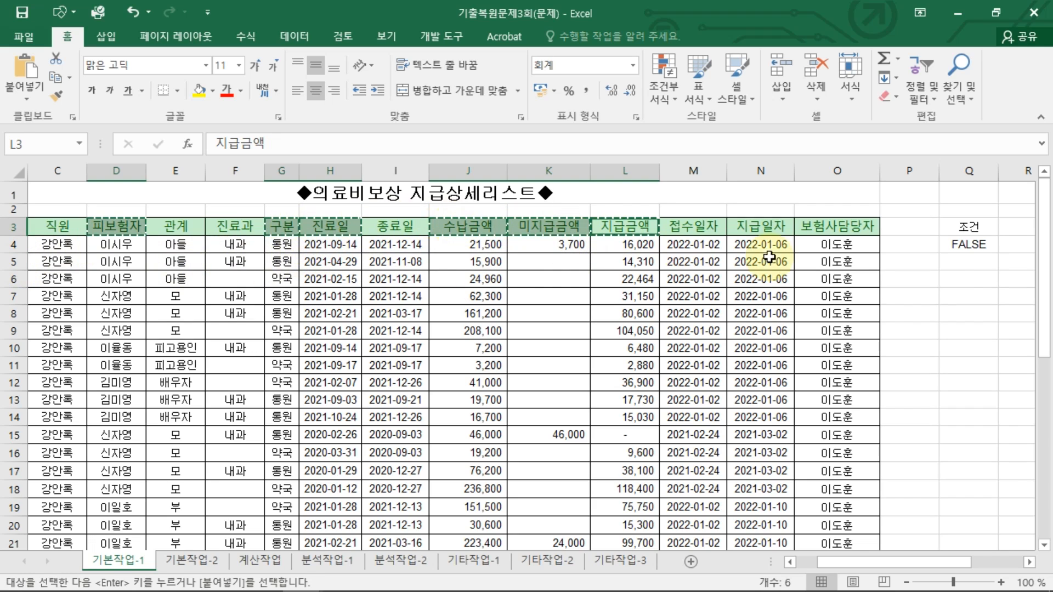
pyautogui.click(971, 282)
pyautogui.hotkey('ctrl', 'v')
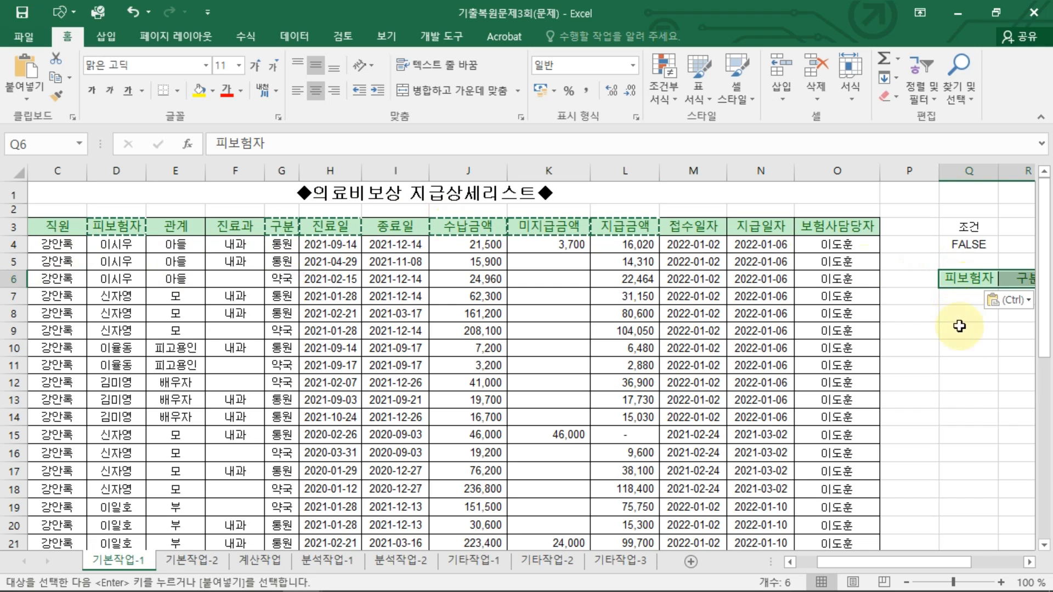
# Step: Autofit the widths of the pasted header columns so 미지급금액 and 지급금액 fit
pyautogui.moveTo(954, 348); pyautogui.dragTo(1050, 378)
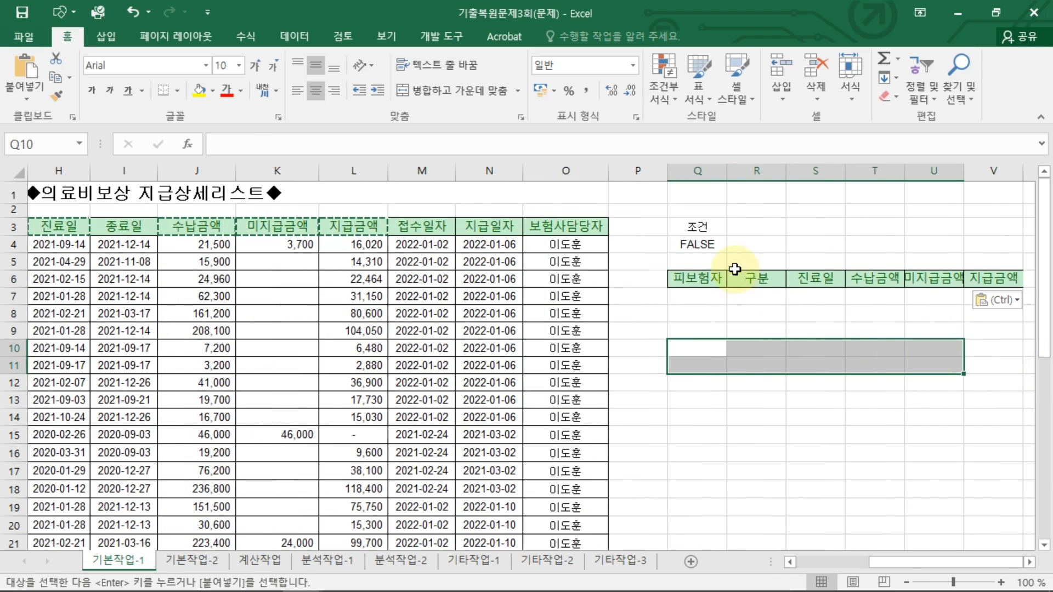
pyautogui.click(708, 279)
pyautogui.click(764, 278)
pyautogui.click(823, 280)
pyautogui.click(882, 280)
pyautogui.press('Right')
pyautogui.press('Right')
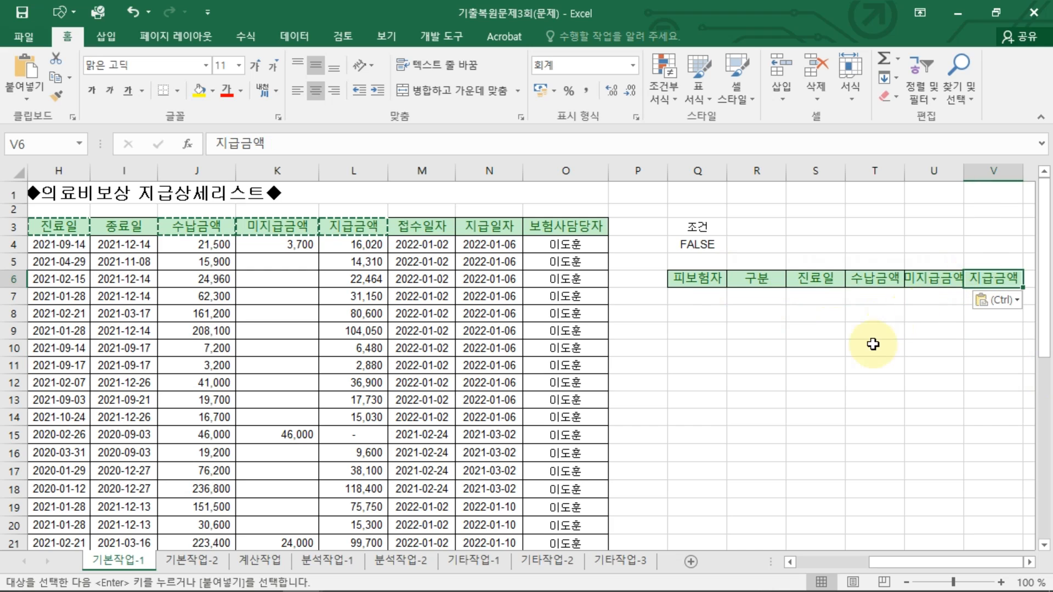
pyautogui.doubleClick(964, 170)
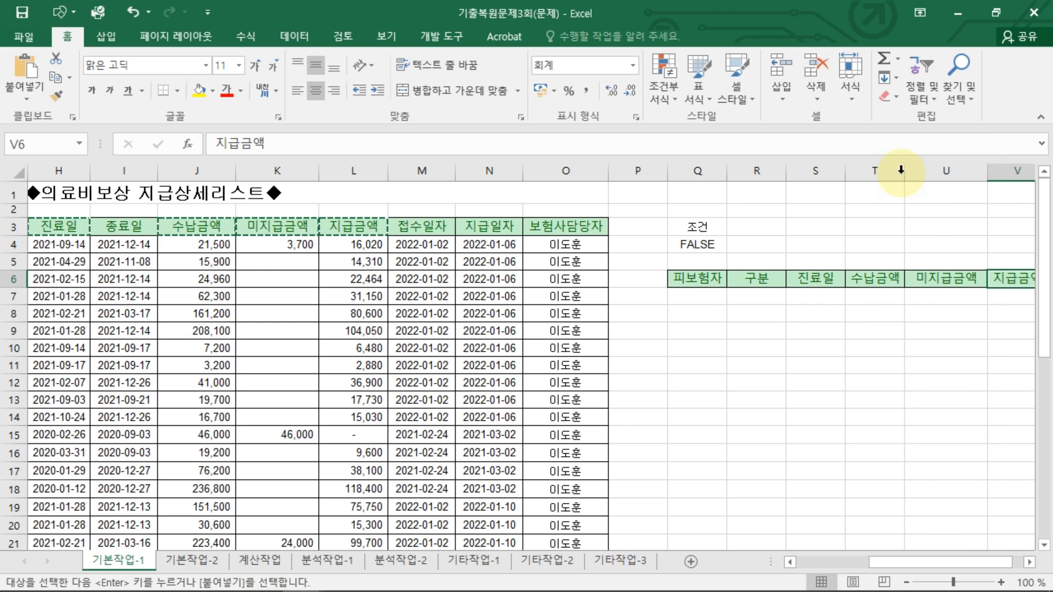
pyautogui.doubleClick(905, 170)
# Step: Open Advanced Filter on the data list and choose to copy the results to another location
pyautogui.click(823, 298)
pyautogui.click(703, 306)
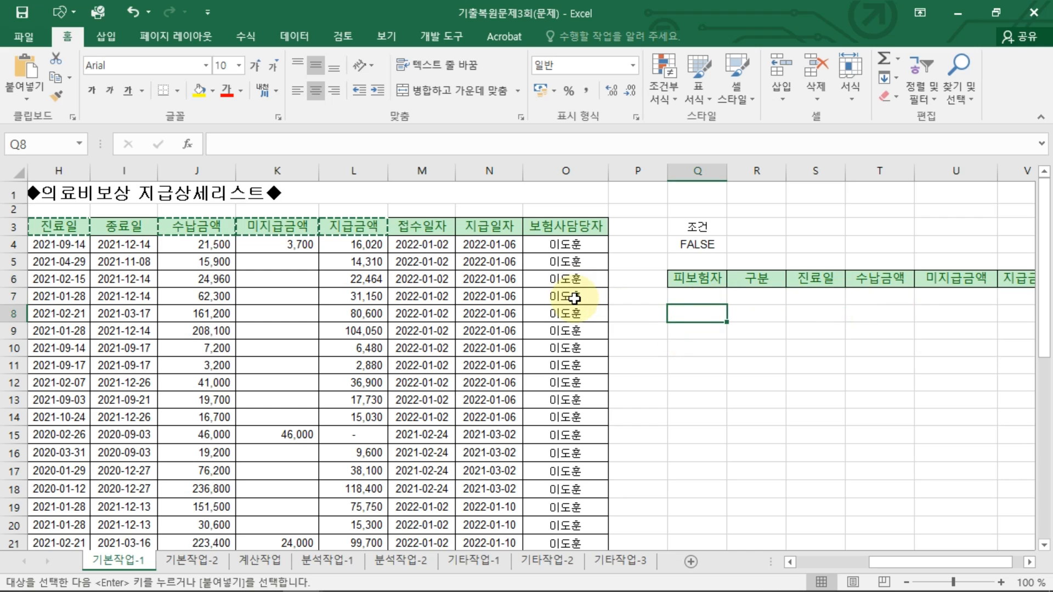
pyautogui.click(356, 329)
pyautogui.press('Escape')
pyautogui.click(355, 271)
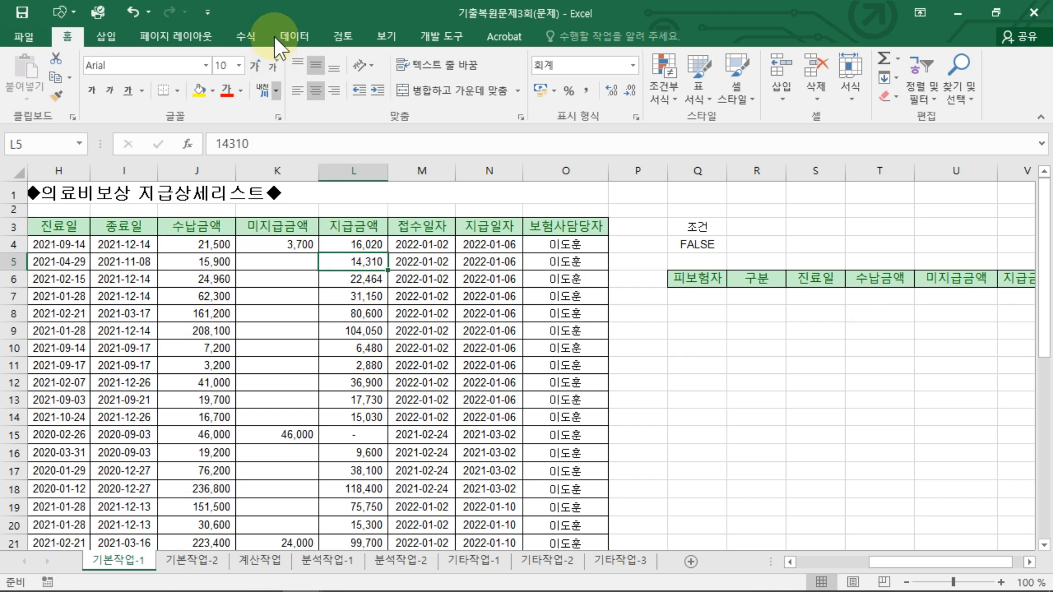
pyautogui.click(294, 37)
pyautogui.click(545, 96)
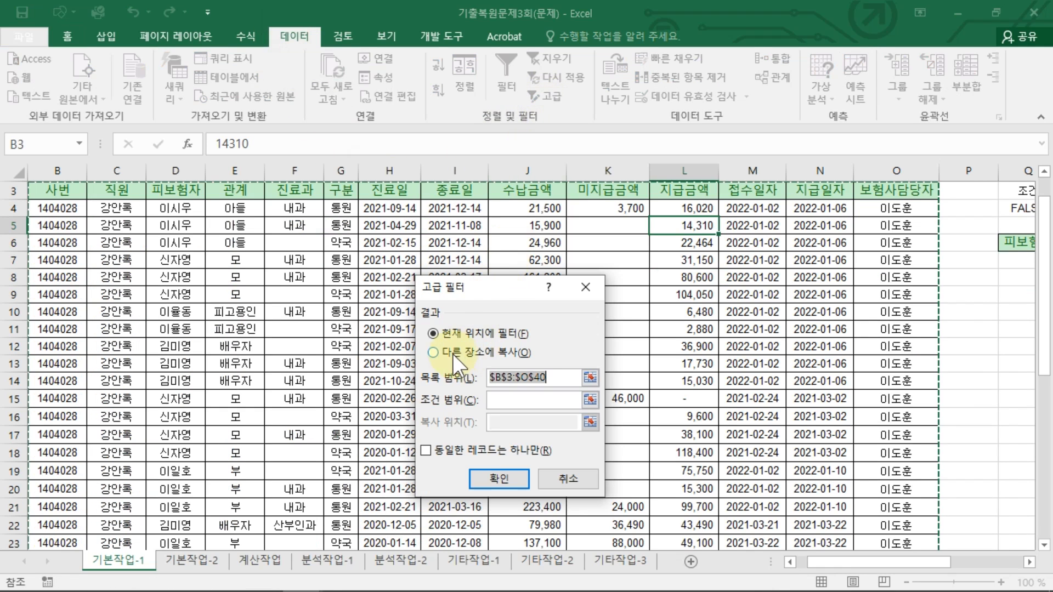
pyautogui.click(455, 352)
# Step: Set the criteria range to Q3:Q4 and the copy-to range to Q6:V6, then run the Advanced Filter
pyautogui.click(554, 377)
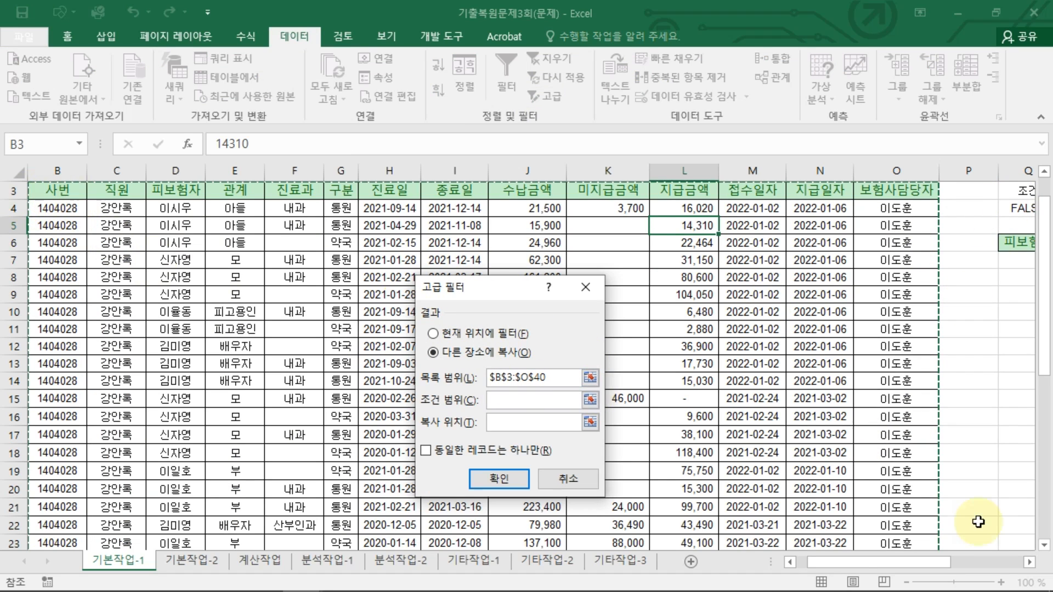
pyautogui.scroll(-7, 974, 507)
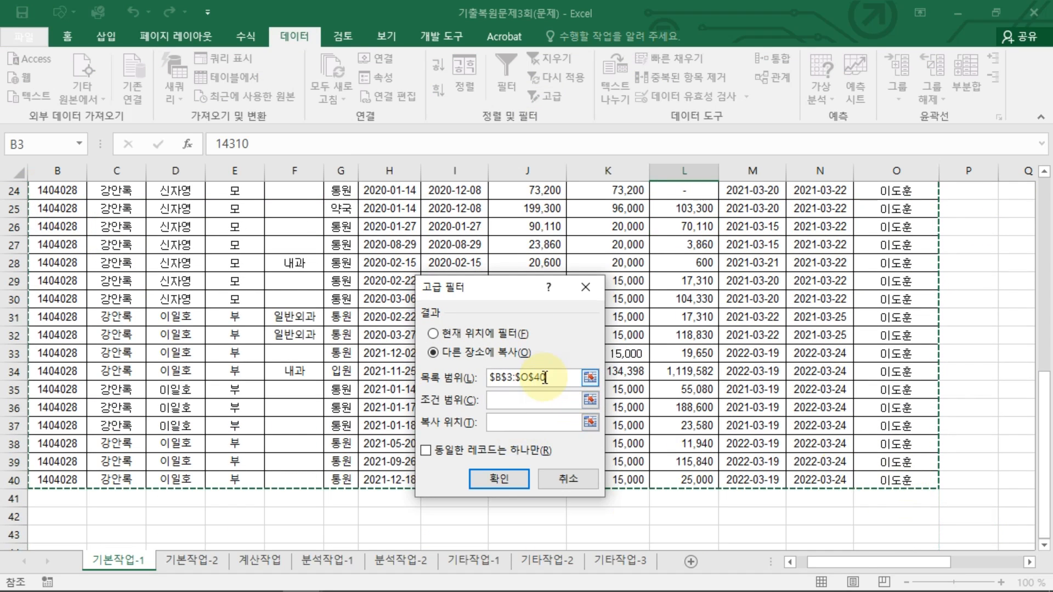
pyautogui.click(551, 399)
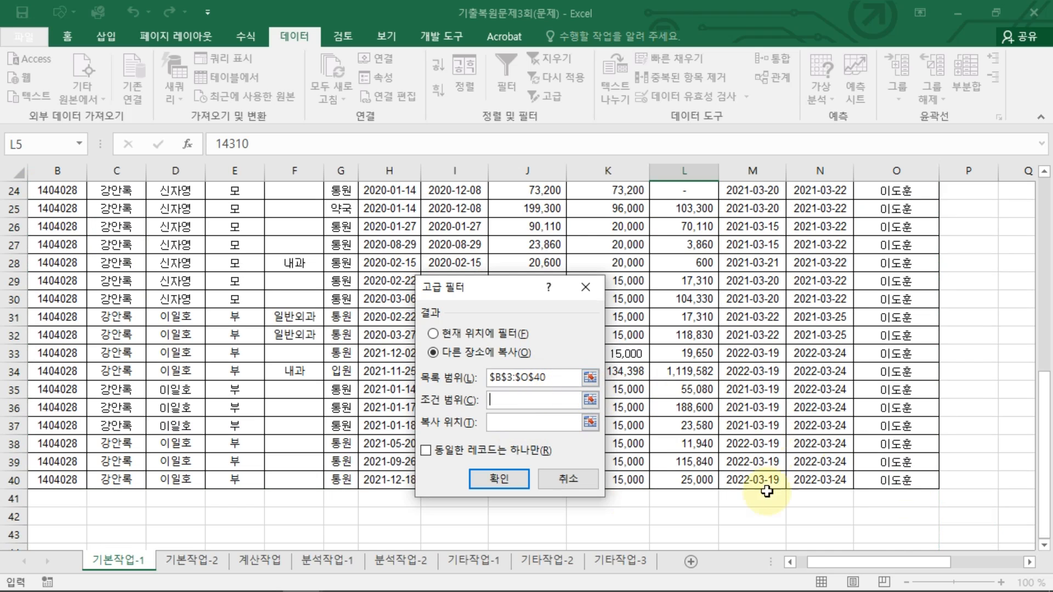
pyautogui.moveTo(882, 575); pyautogui.dragTo(980, 565)
pyautogui.scroll(8, 888, 375)
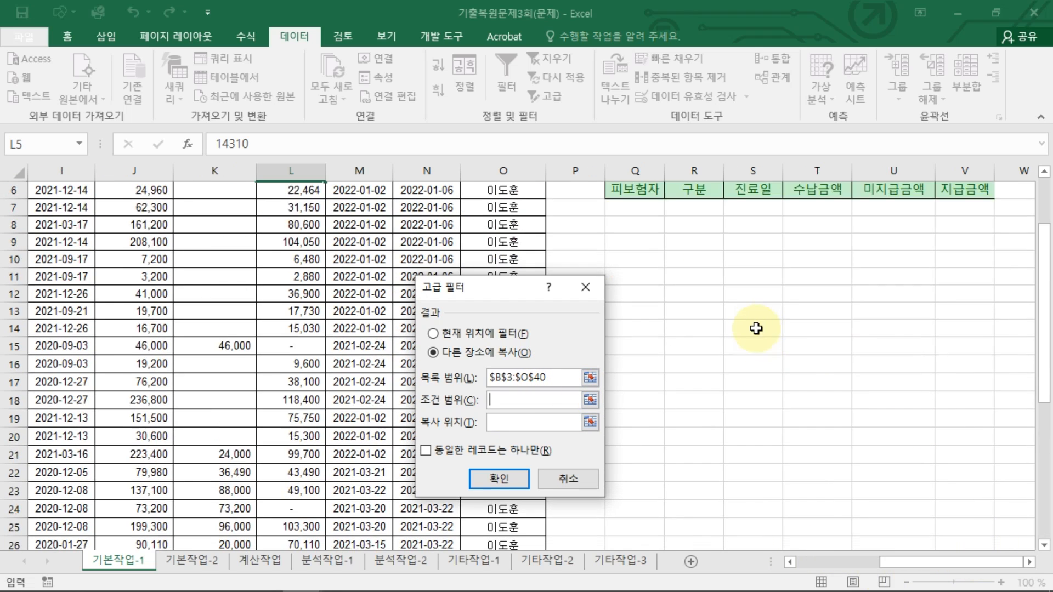
pyautogui.moveTo(634, 227); pyautogui.dragTo(966, 277)
pyautogui.click(559, 422)
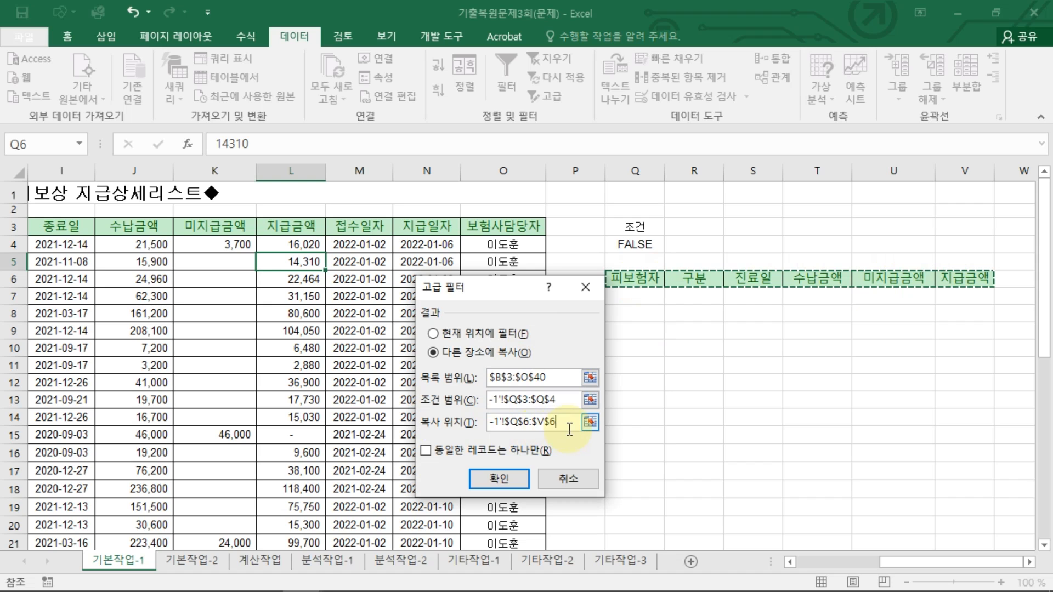
pyautogui.click(505, 477)
# Step: Autofit column V so the extracted 지급금액 values fit
pyautogui.click(901, 369)
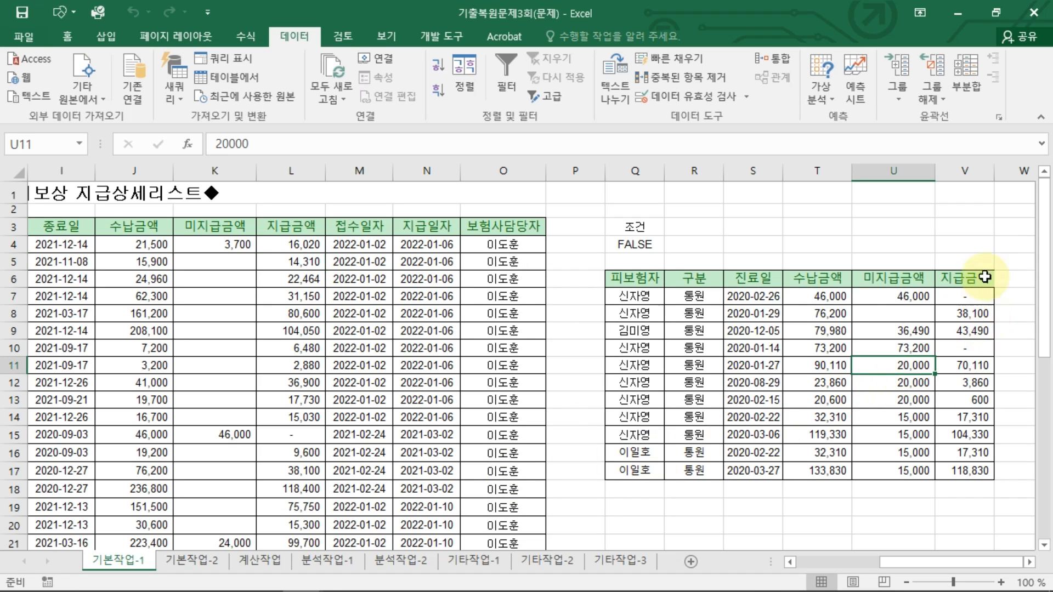
pyautogui.doubleClick(994, 171)
pyautogui.click(970, 366)
pyautogui.moveTo(970, 294); pyautogui.dragTo(971, 471)
pyautogui.click(913, 487)
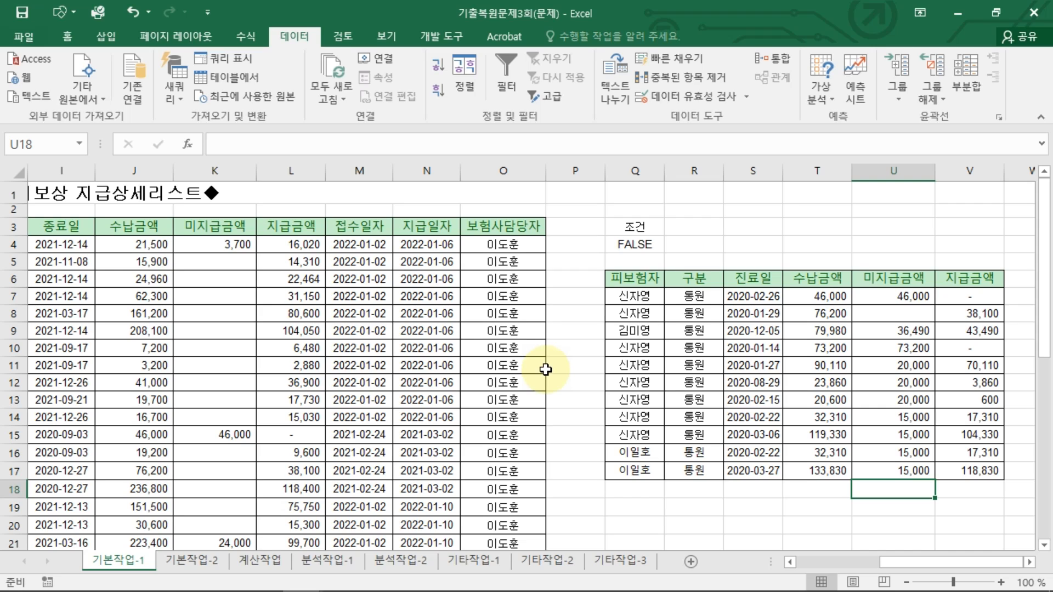
# Step: Select the data range B4:O40 and start a new conditional formatting rule that uses a formula
pyautogui.click(658, 244)
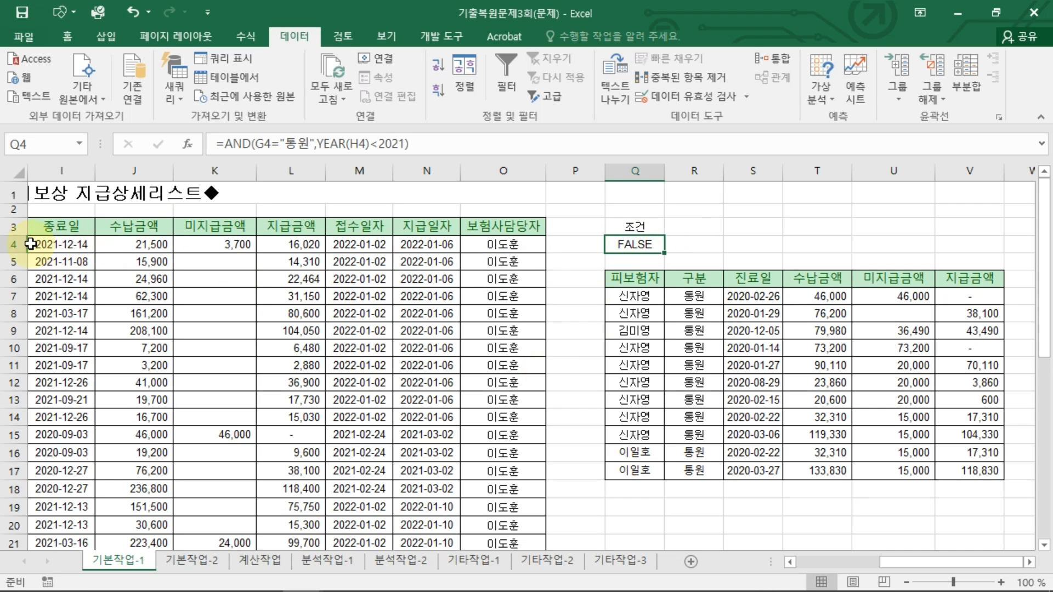
pyautogui.moveTo(274, 280); pyautogui.dragTo(919, 520)
pyautogui.click(123, 261)
pyautogui.click(71, 226)
pyautogui.scroll(7, 624, 404)
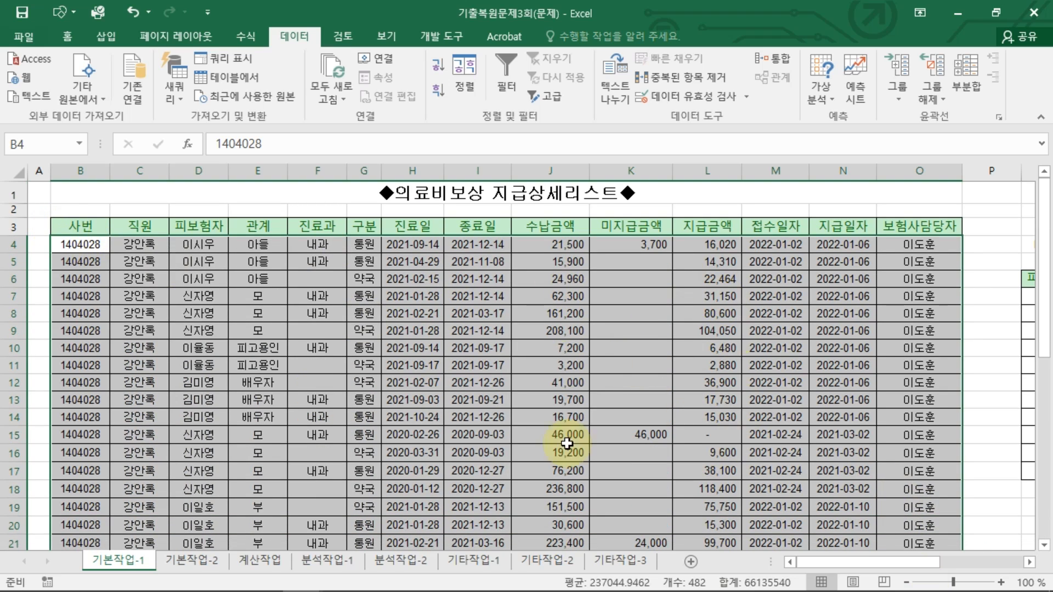
pyautogui.click(79, 41)
pyautogui.click(666, 95)
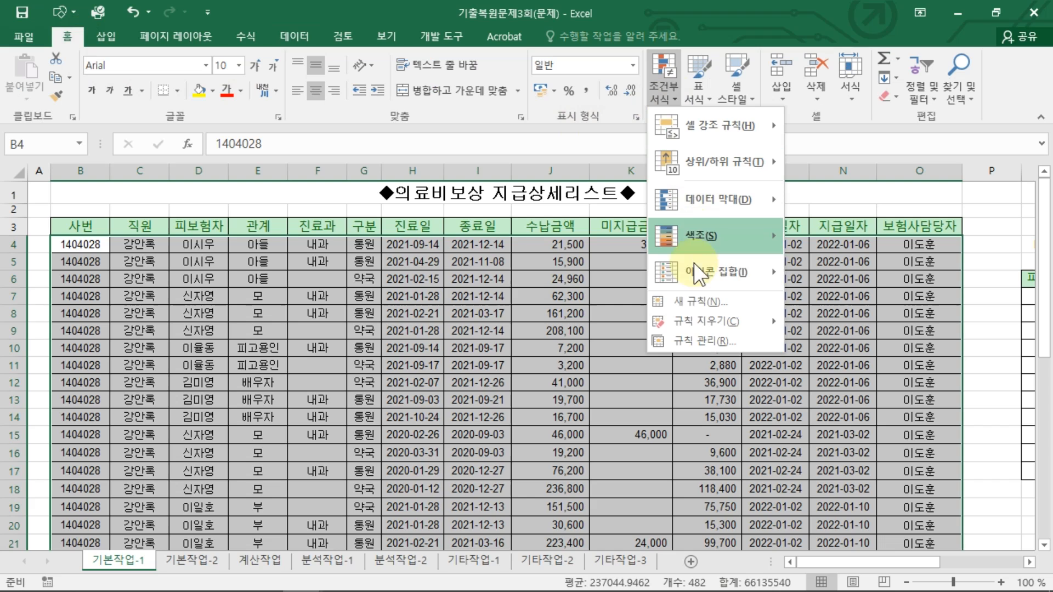
pyautogui.click(689, 304)
pyautogui.moveTo(466, 220); pyautogui.dragTo(603, 103)
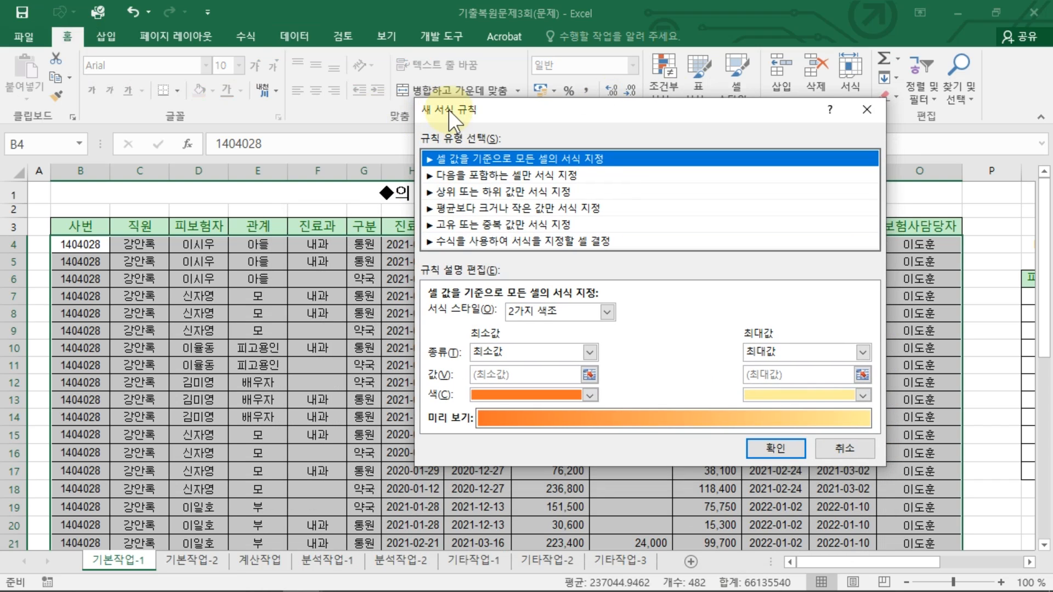
pyautogui.click(478, 244)
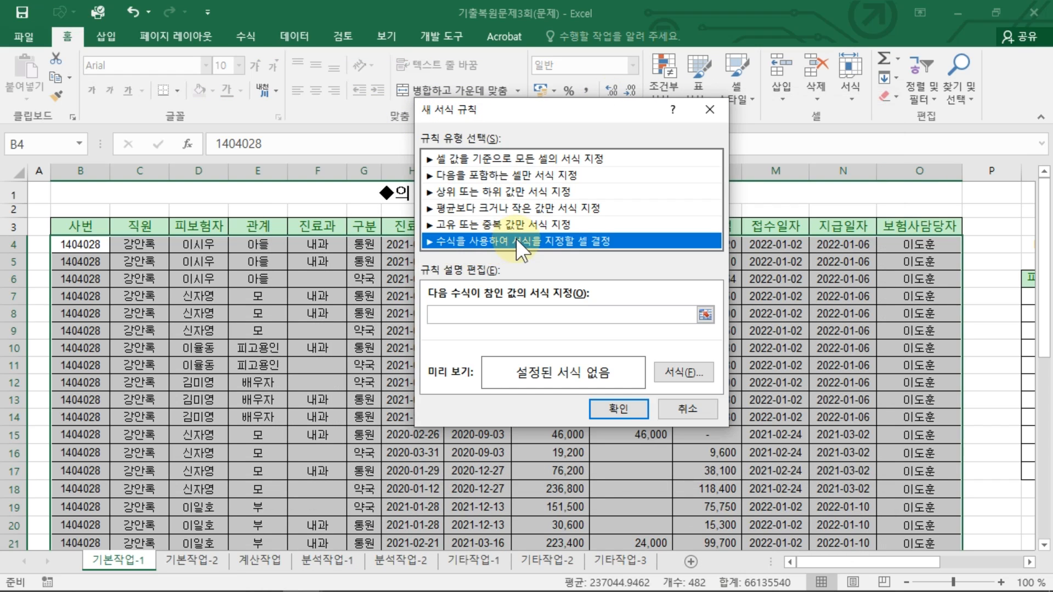
pyautogui.click(454, 313)
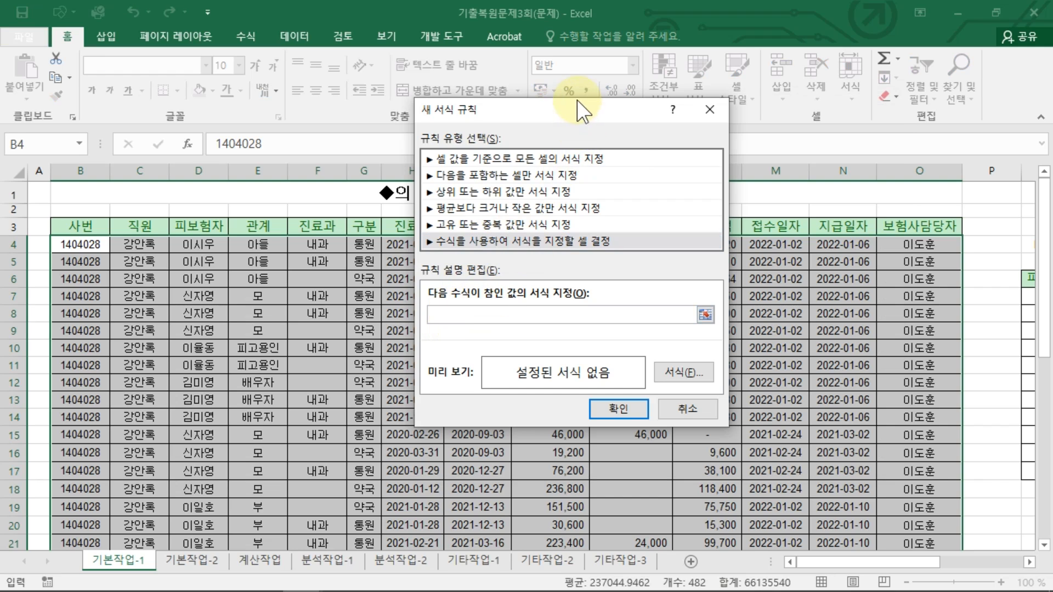
# Step: Enter the rule formula =AND($K4>AVERAGE($K$4:$K$40),$G4<>"입원")
pyautogui.moveTo(578, 103); pyautogui.dragTo(741, 220)
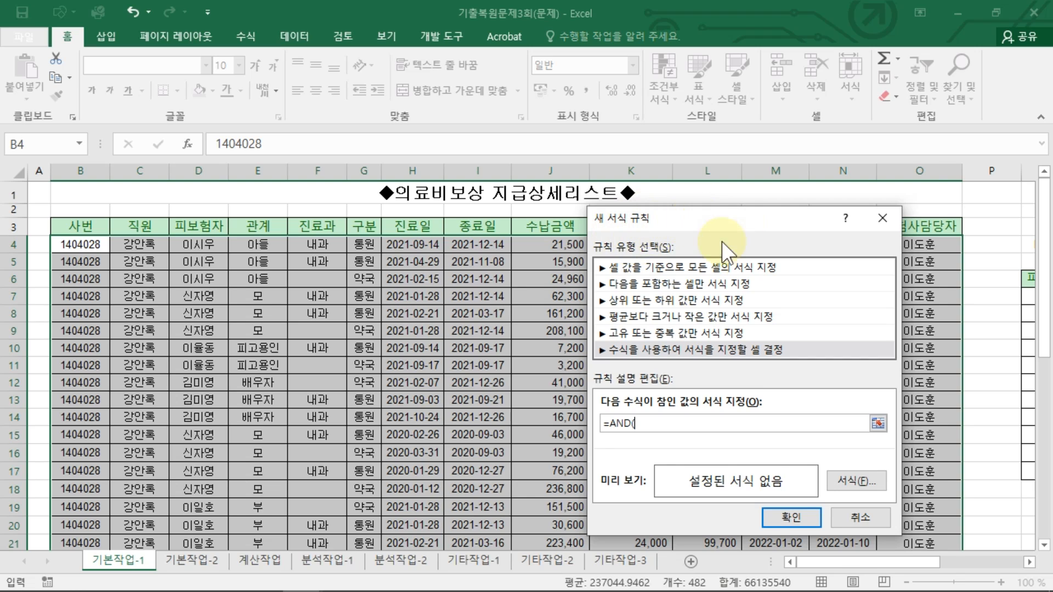
pyautogui.moveTo(722, 219); pyautogui.dragTo(350, 194)
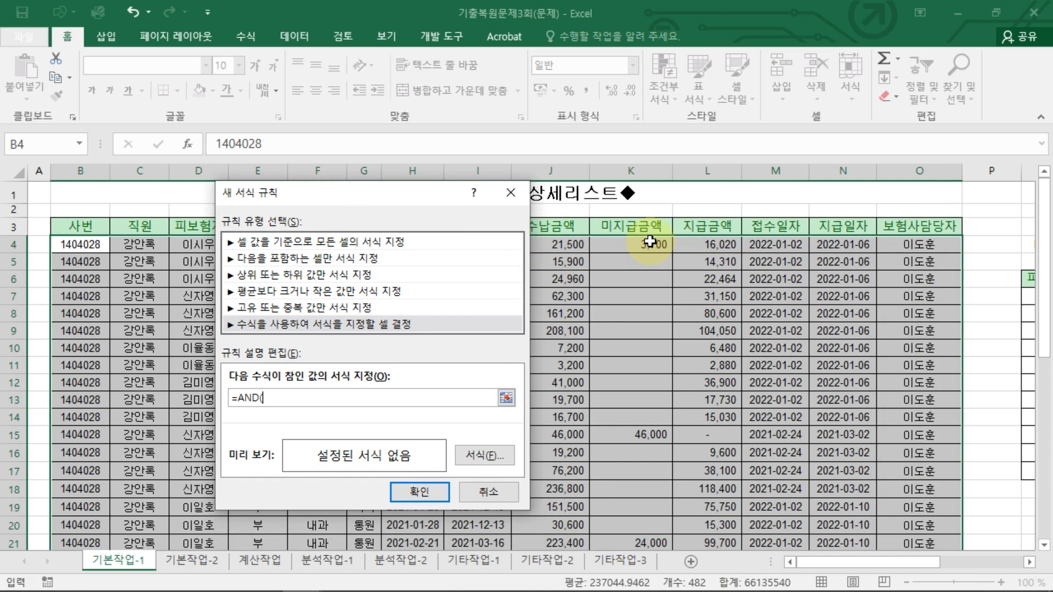
pyautogui.click(643, 242)
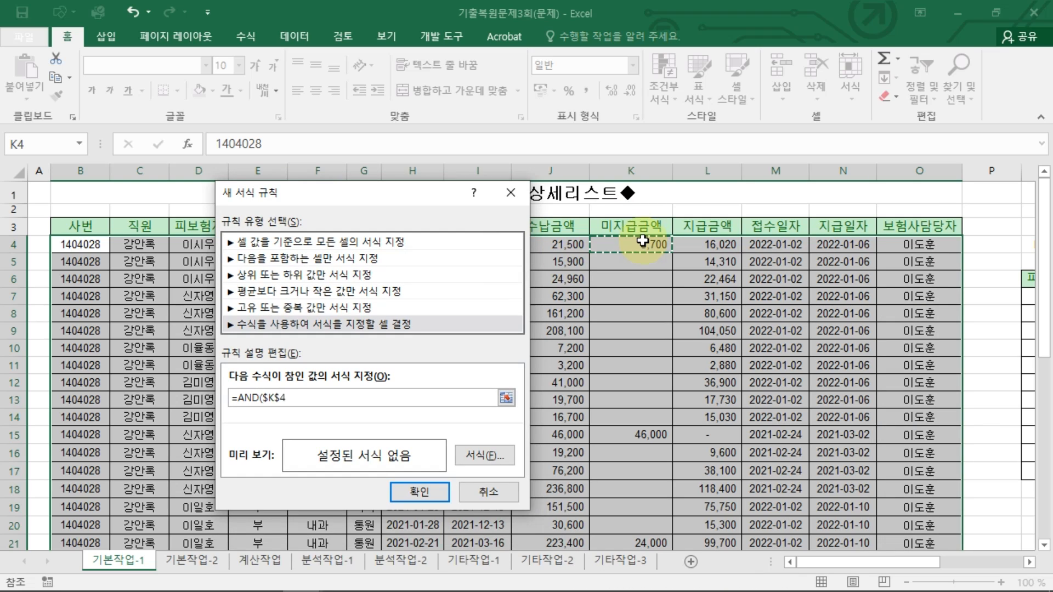
pyautogui.press('F4')
pyautogui.press('F4')
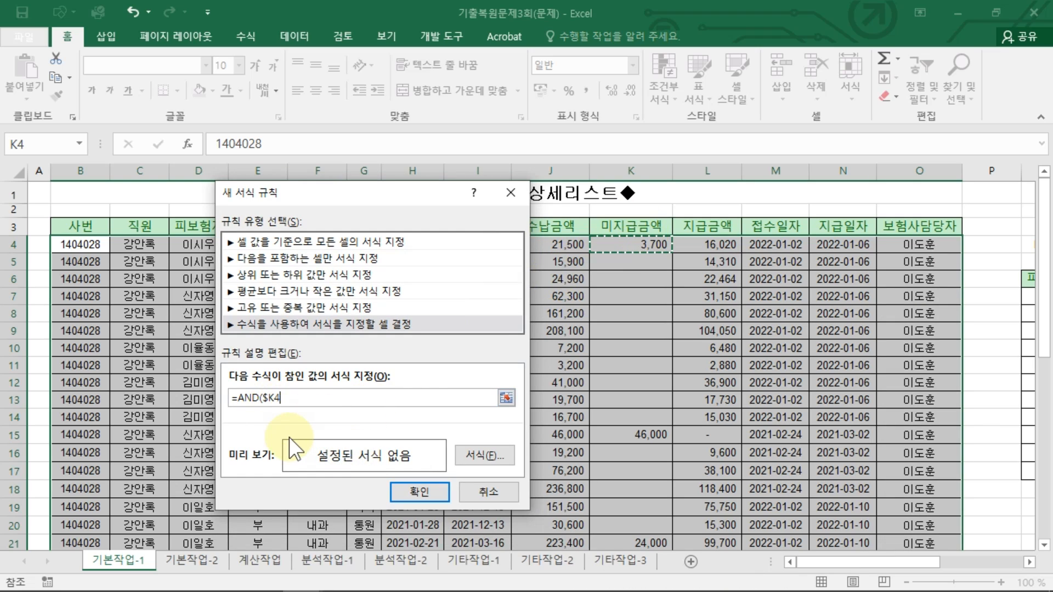
pyautogui.write('>AVERAGE(')
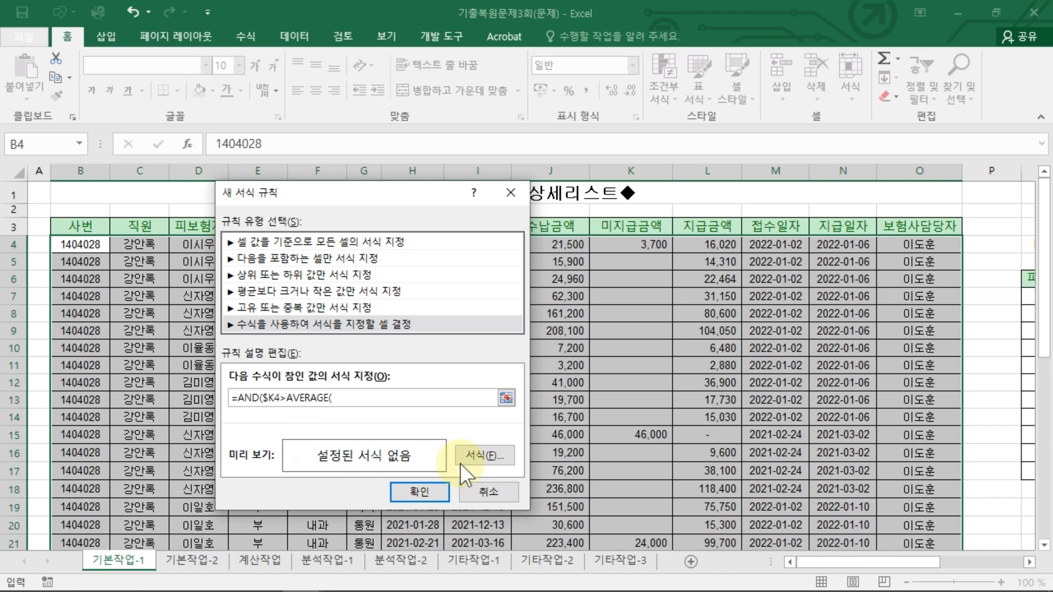
pyautogui.moveTo(650, 244); pyautogui.dragTo(647, 514)
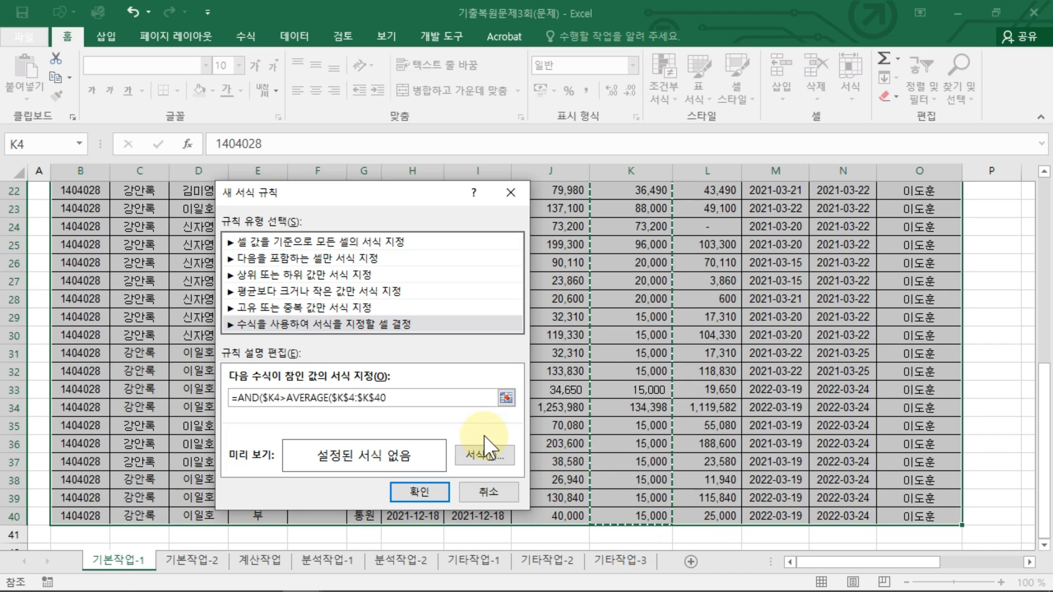
pyautogui.write(')')
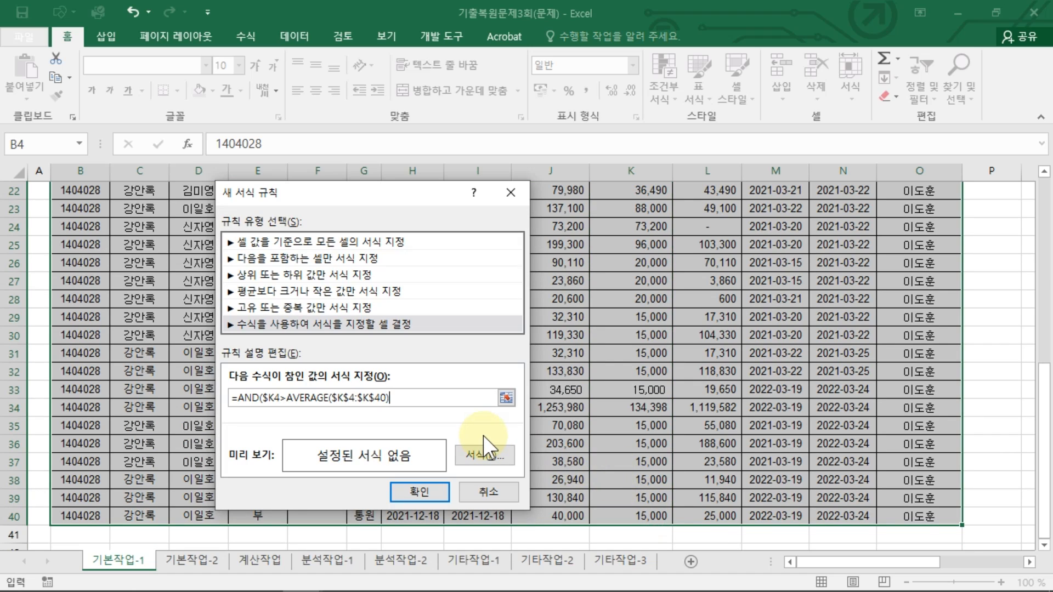
pyautogui.write(',')
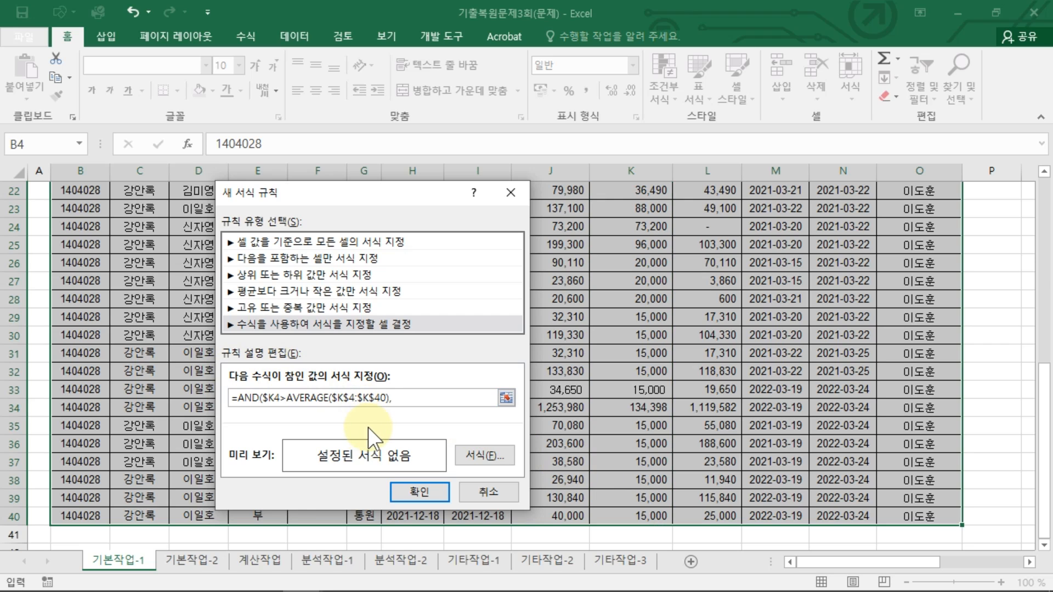
pyautogui.scroll(7, 557, 263)
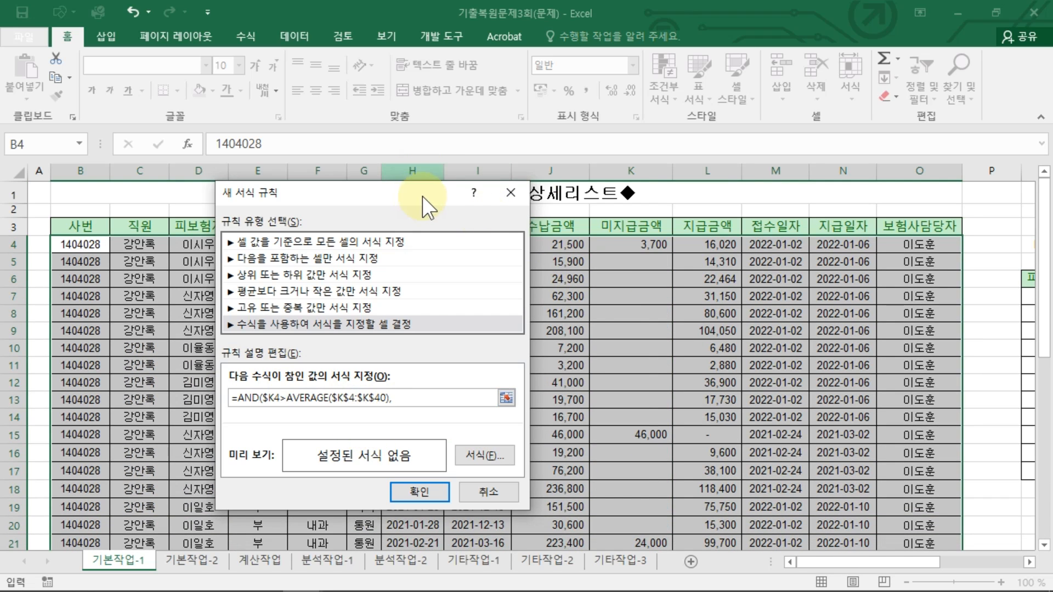
pyautogui.moveTo(422, 196); pyautogui.dragTo(692, 217)
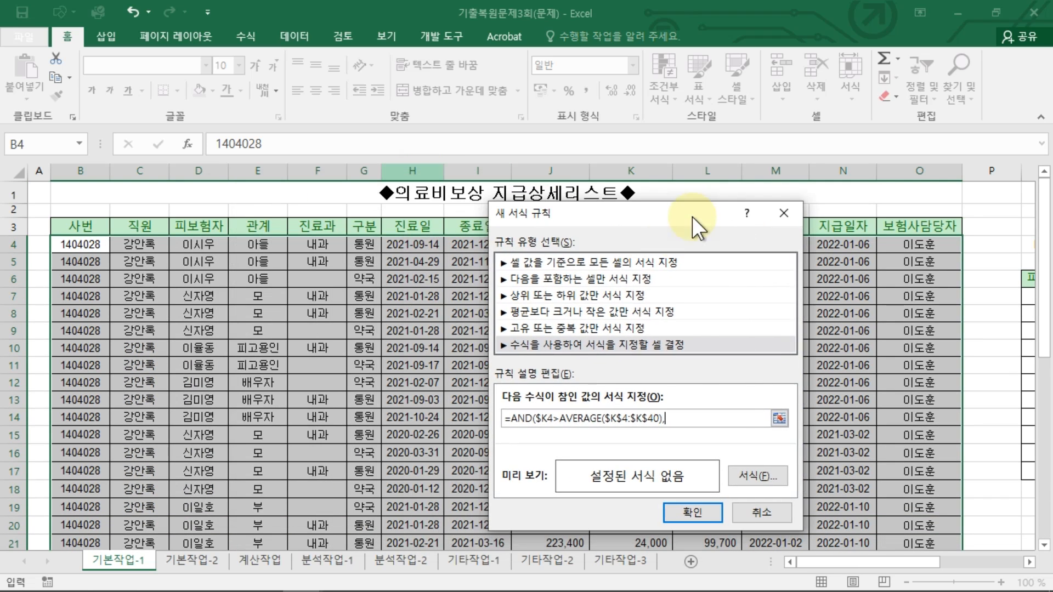
pyautogui.click(367, 247)
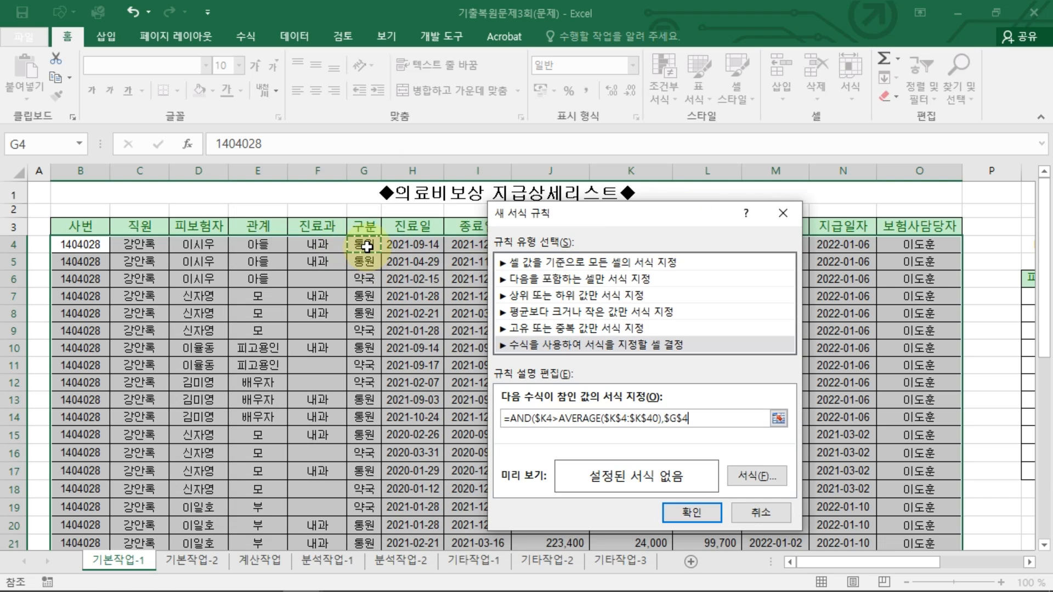
pyautogui.write('<><')
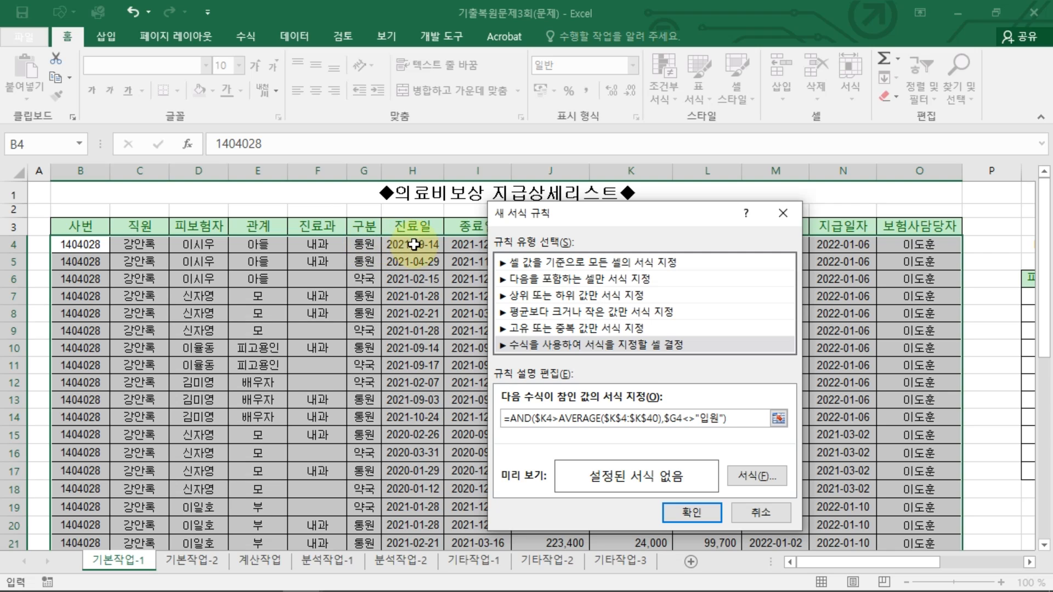
# Step: Set the rule's format to a bold red font and apply the rule
pyautogui.click(751, 475)
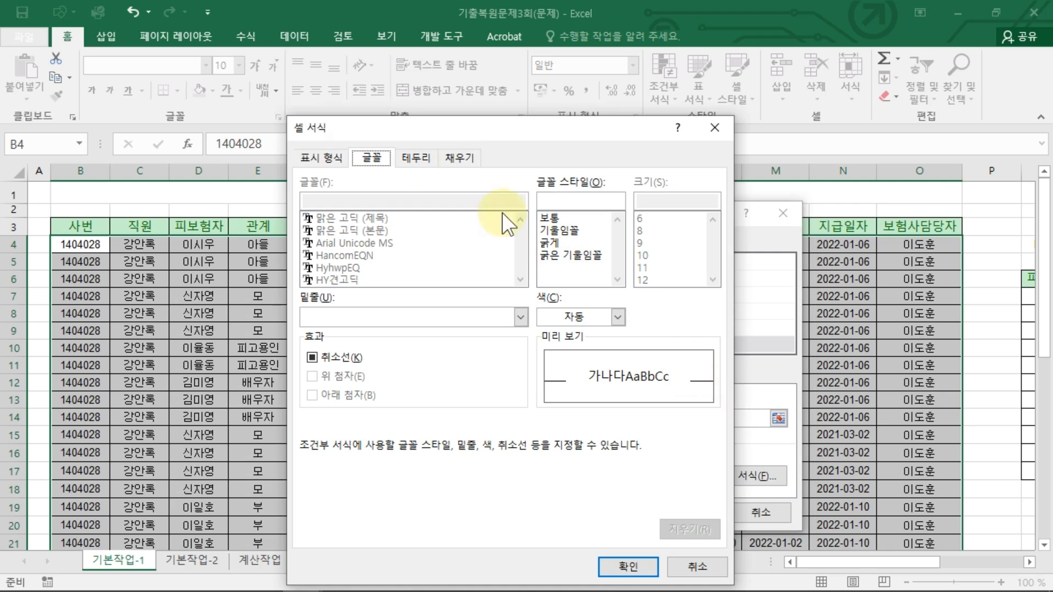
pyautogui.moveTo(350, 134); pyautogui.dragTo(369, 91)
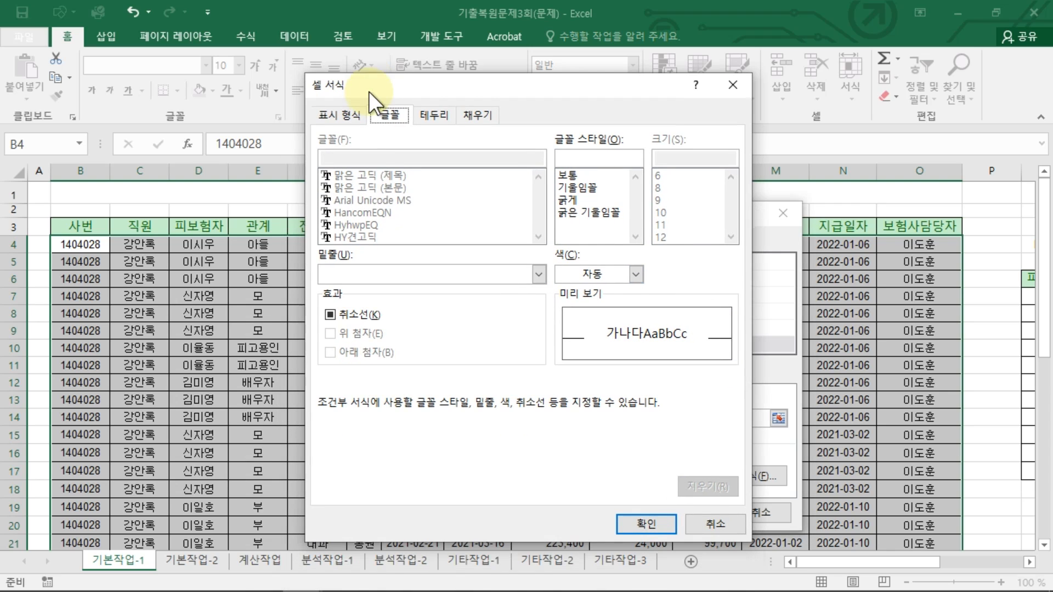
pyautogui.click(570, 201)
pyautogui.click(609, 274)
pyautogui.click(582, 427)
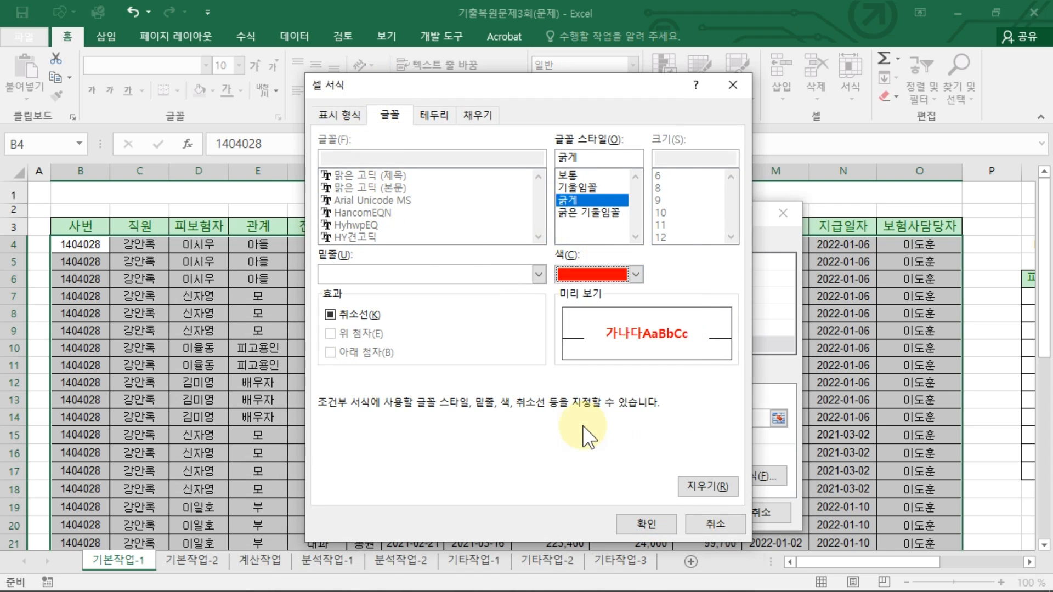
pyautogui.click(651, 522)
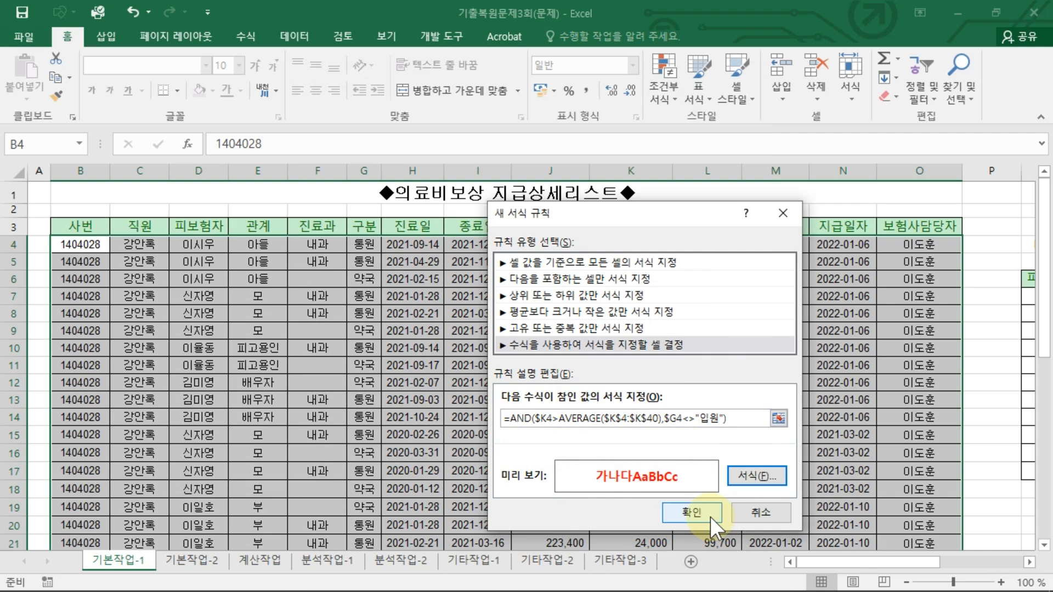
pyautogui.click(692, 513)
# Step: Scroll through the data range to check which rows received the bold red conditional formatting
pyautogui.scroll(-3, 913, 432)
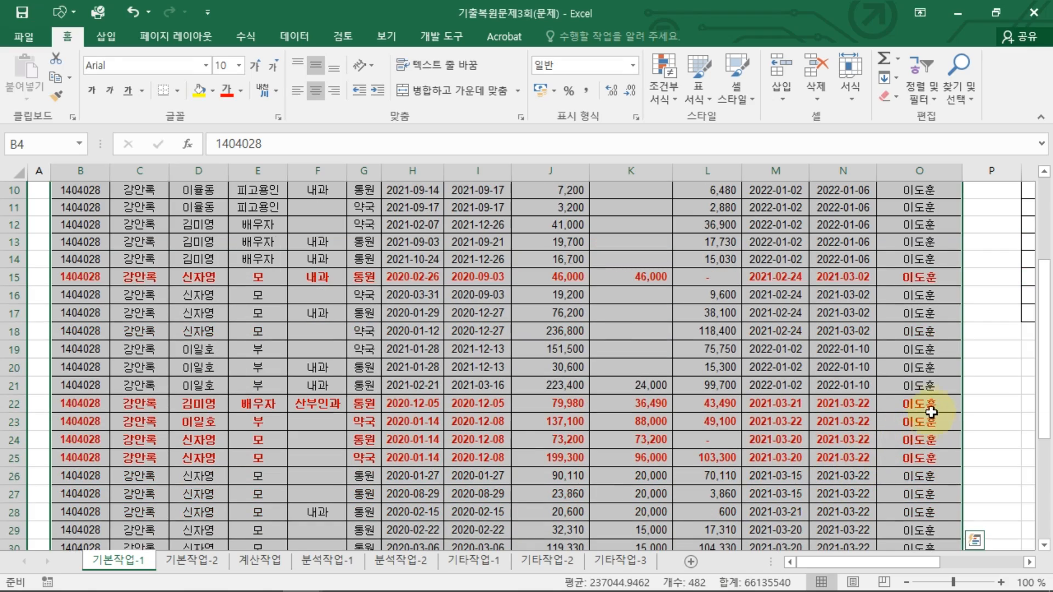
pyautogui.scroll(-7, 918, 470)
pyautogui.scroll(7, 919, 470)
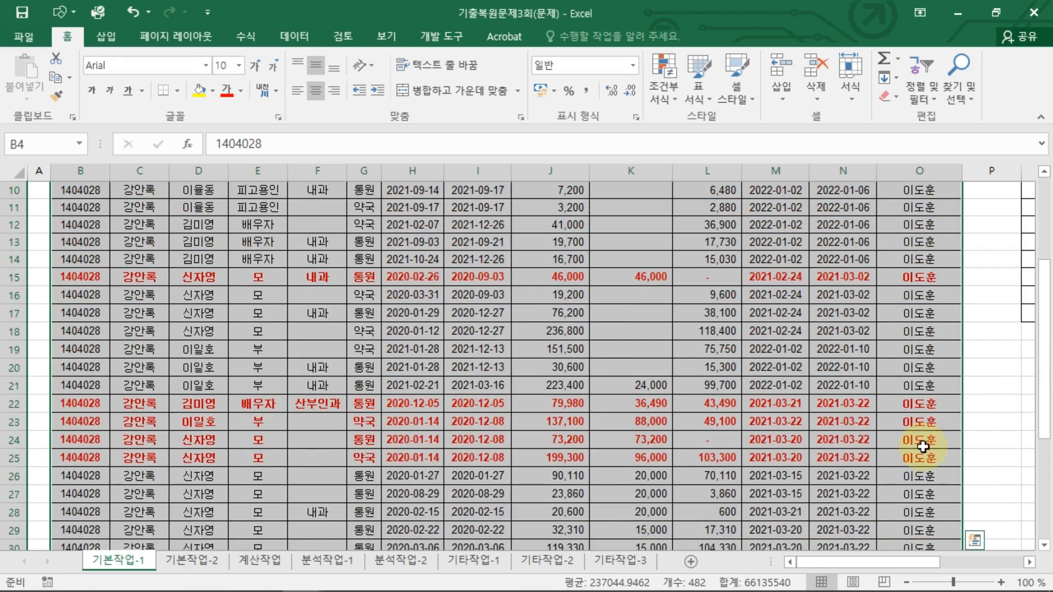
pyautogui.click(871, 297)
pyautogui.scroll(3, 895, 412)
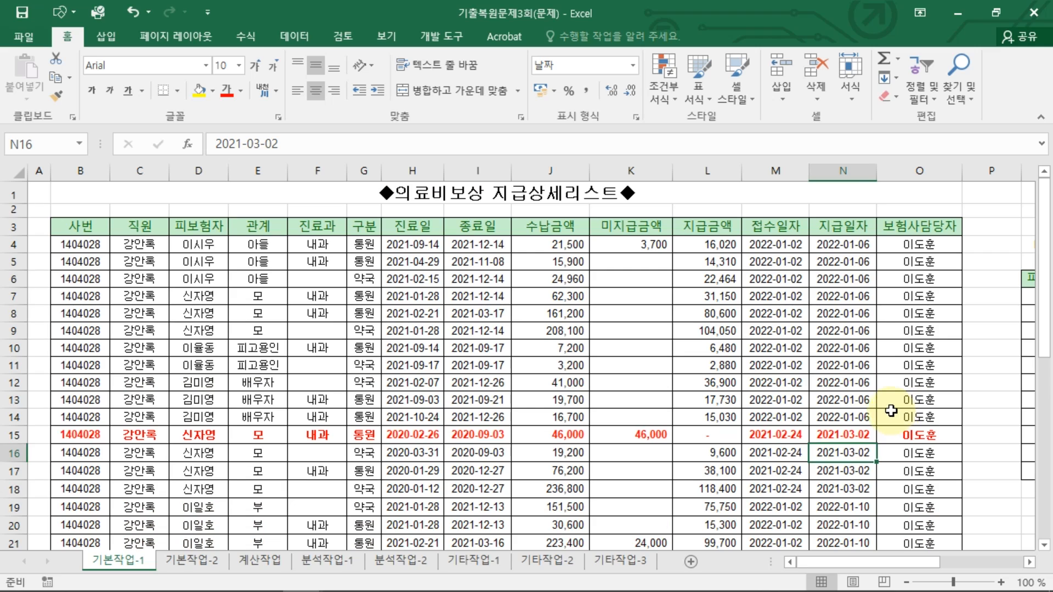
pyautogui.click(891, 411)
# Step: Reselect B4:O40 and inspect the formula rule in the conditional formatting rule manager without changing it
pyautogui.moveTo(82, 244); pyautogui.dragTo(919, 496)
pyautogui.scroll(7, 893, 282)
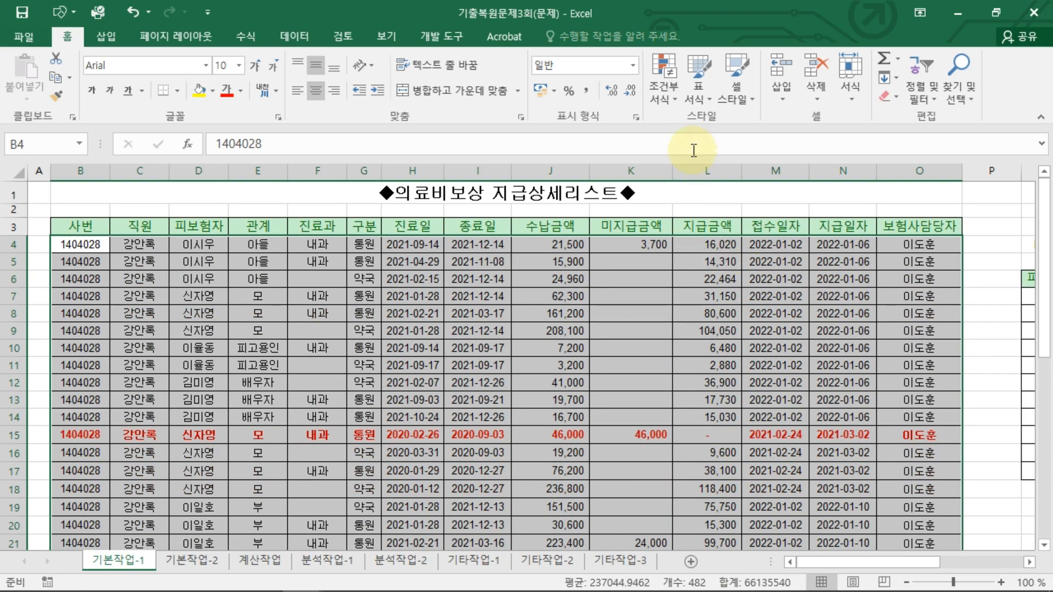
pyautogui.click(670, 83)
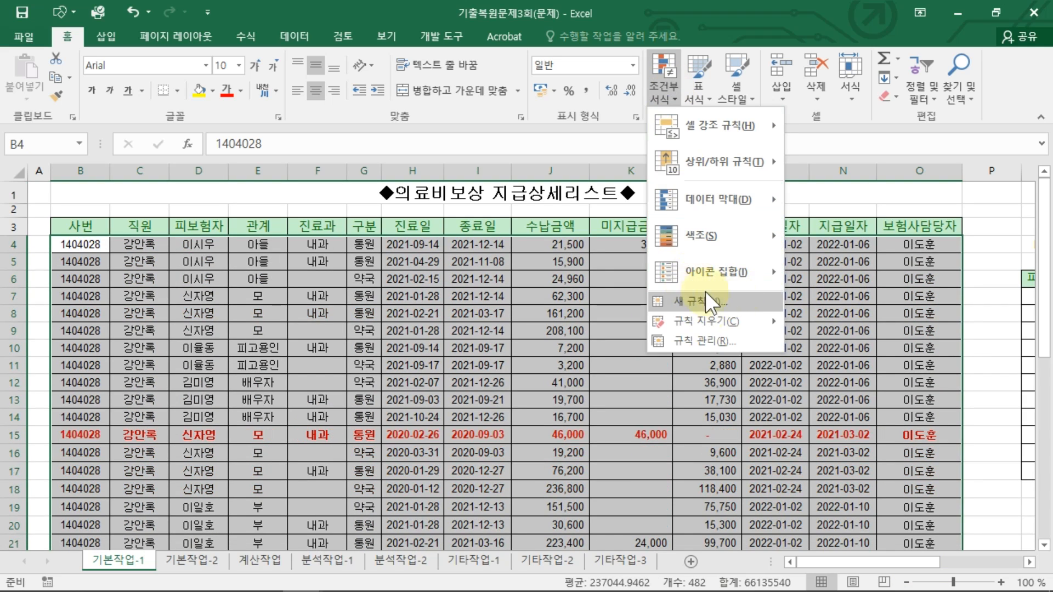
pyautogui.click(716, 342)
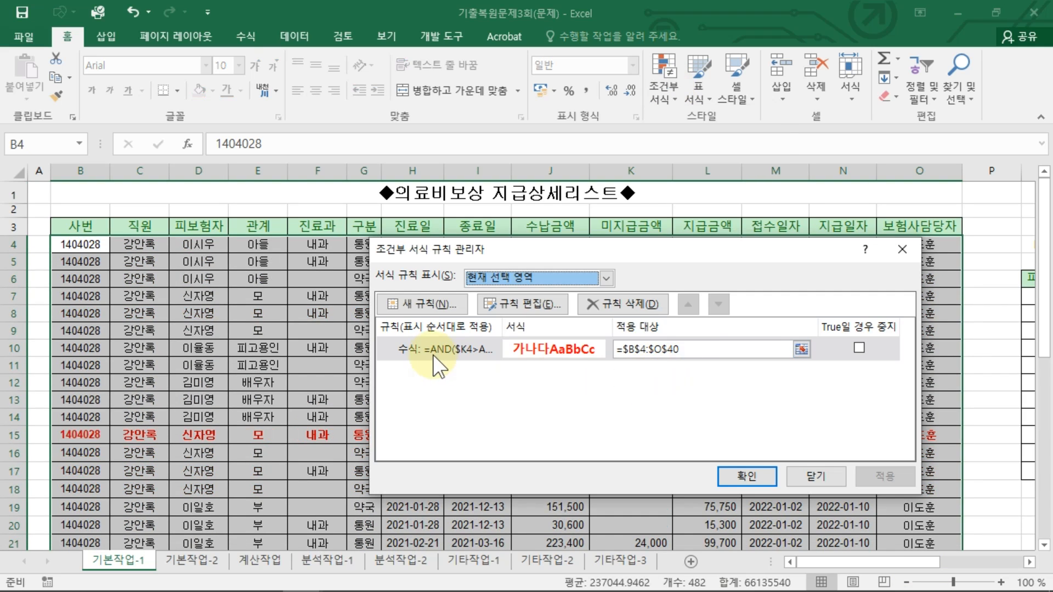
pyautogui.click(478, 349)
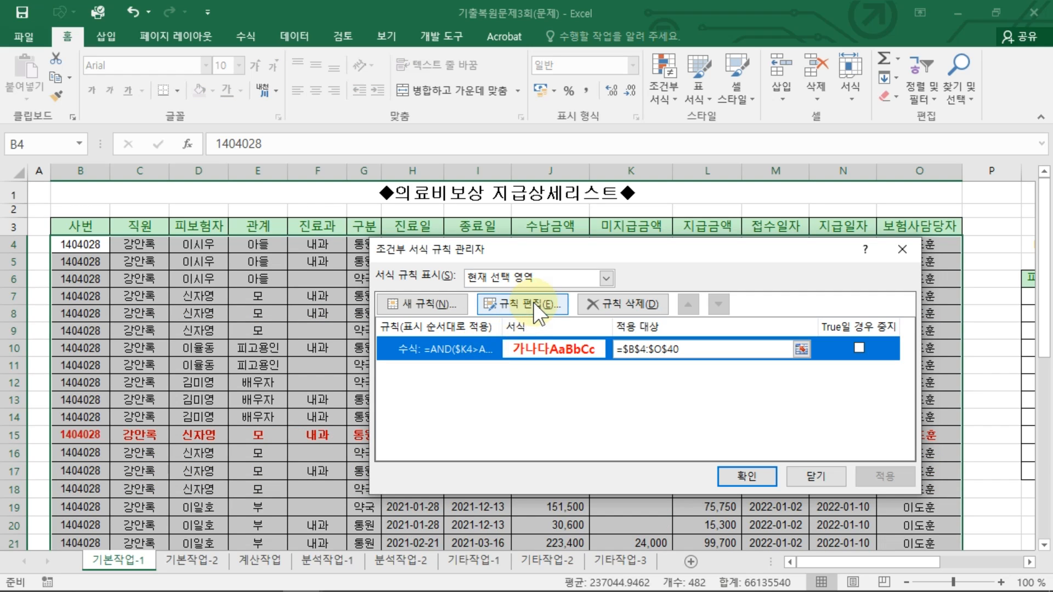
pyautogui.click(533, 302)
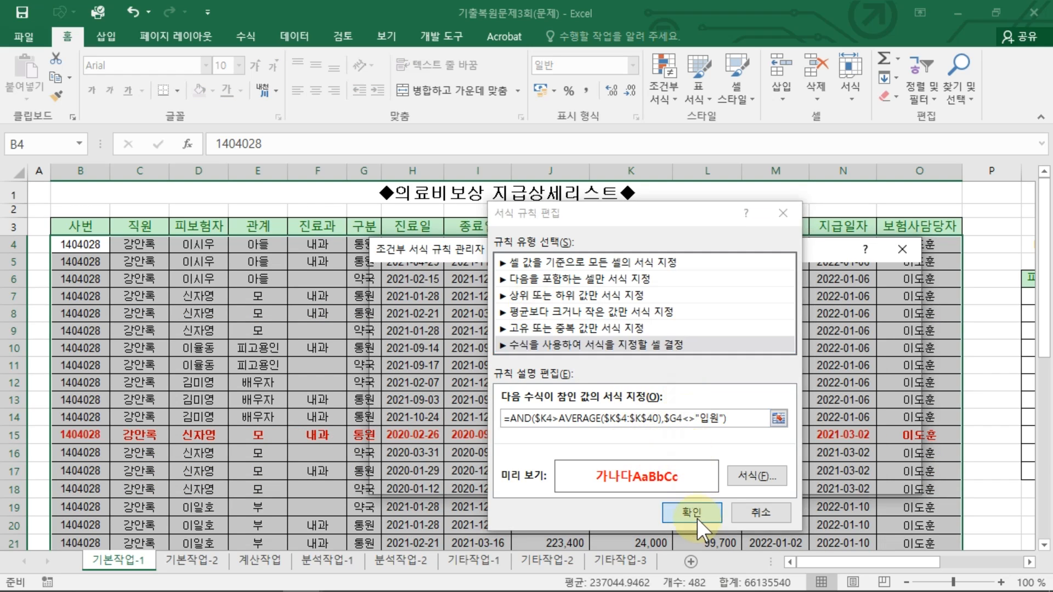
pyautogui.click(693, 513)
pyautogui.click(761, 479)
pyautogui.click(568, 453)
# Step: On sheet 기본작업-2, open Page Setup and center the page both horizontally and vertically
pyautogui.hotkey('alt', 'p')
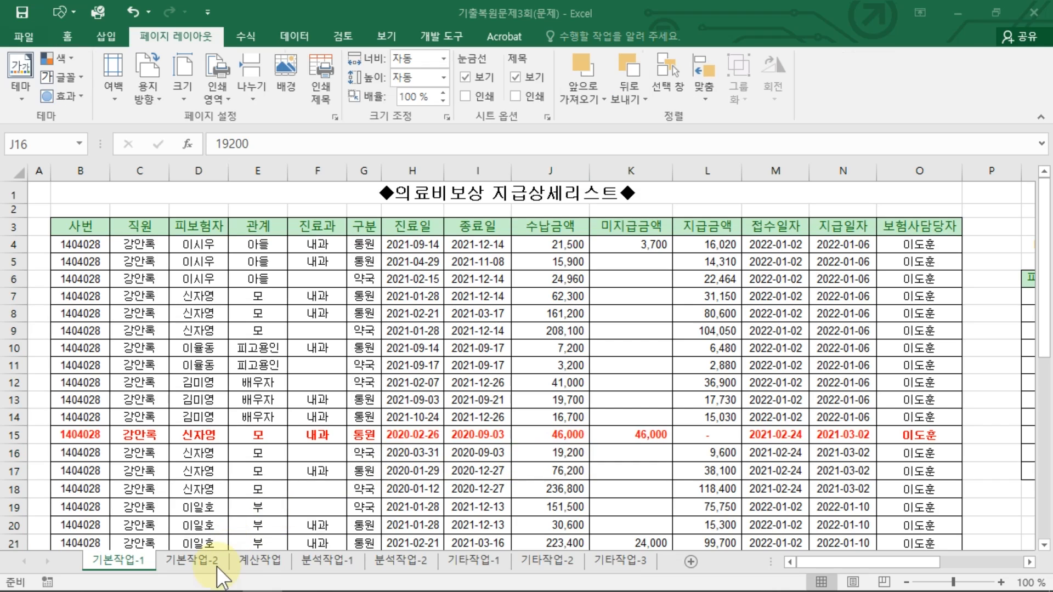
pyautogui.click(207, 560)
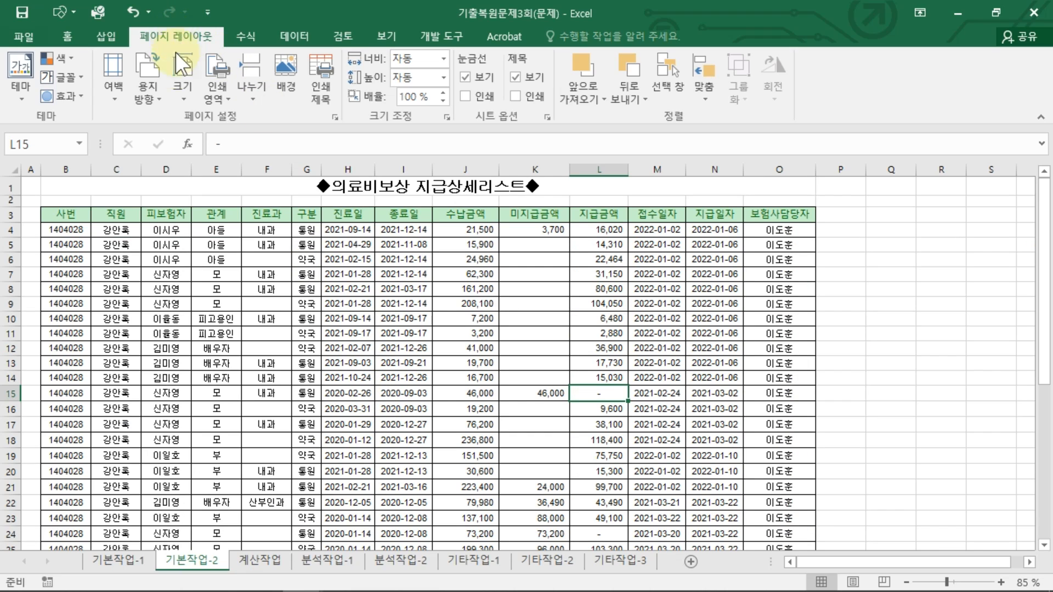
pyautogui.click(334, 117)
pyautogui.click(411, 163)
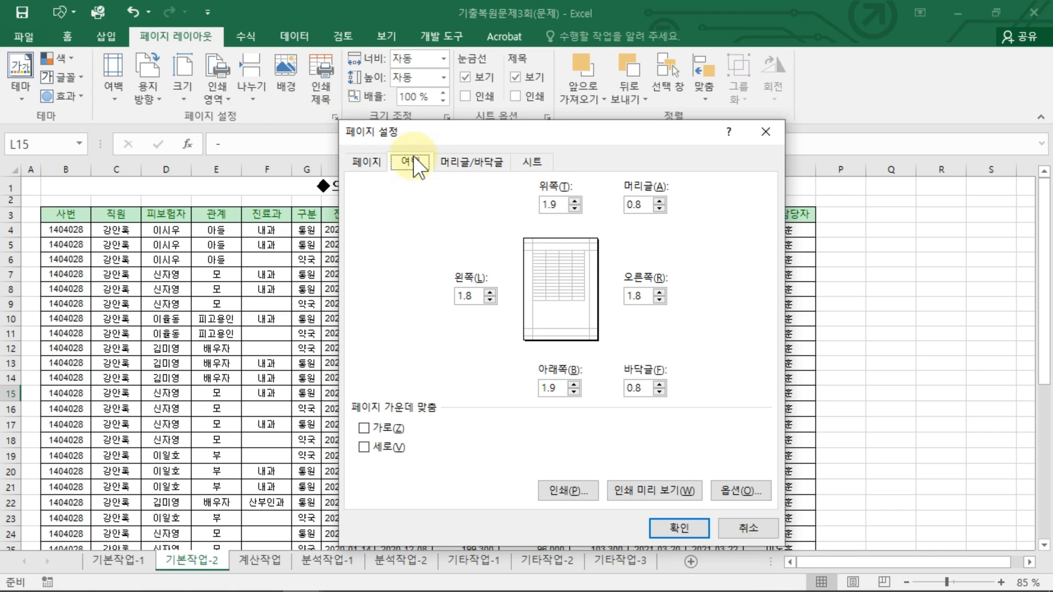
pyautogui.click(372, 427)
pyautogui.click(364, 451)
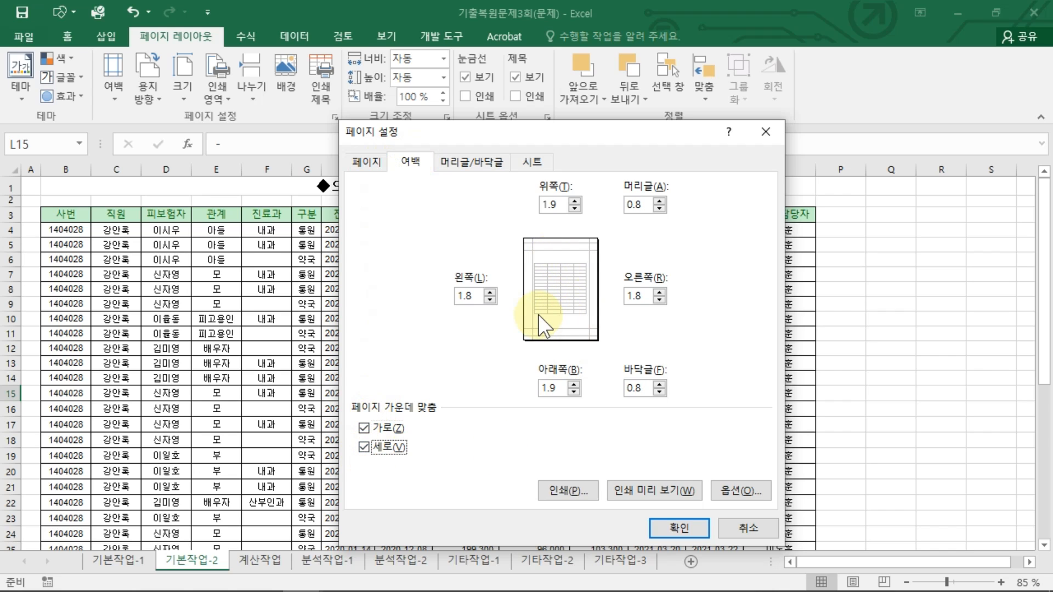
# Step: Set the centre footer to page number / total pages, as &[페이지 번호]/&[전체 페이지 수]
pyautogui.click(470, 160)
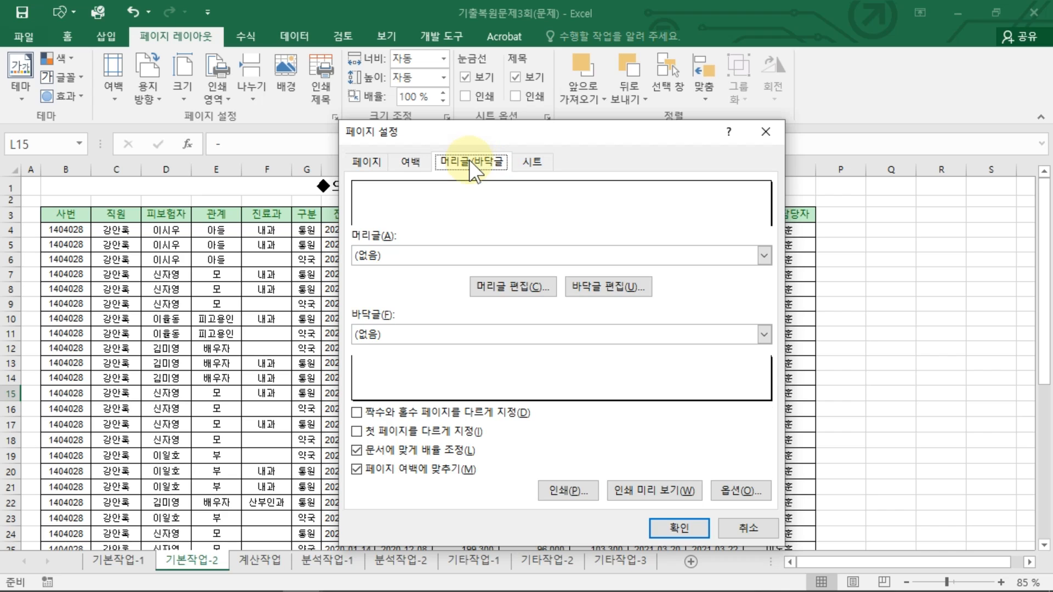
pyautogui.click(595, 286)
pyautogui.click(536, 396)
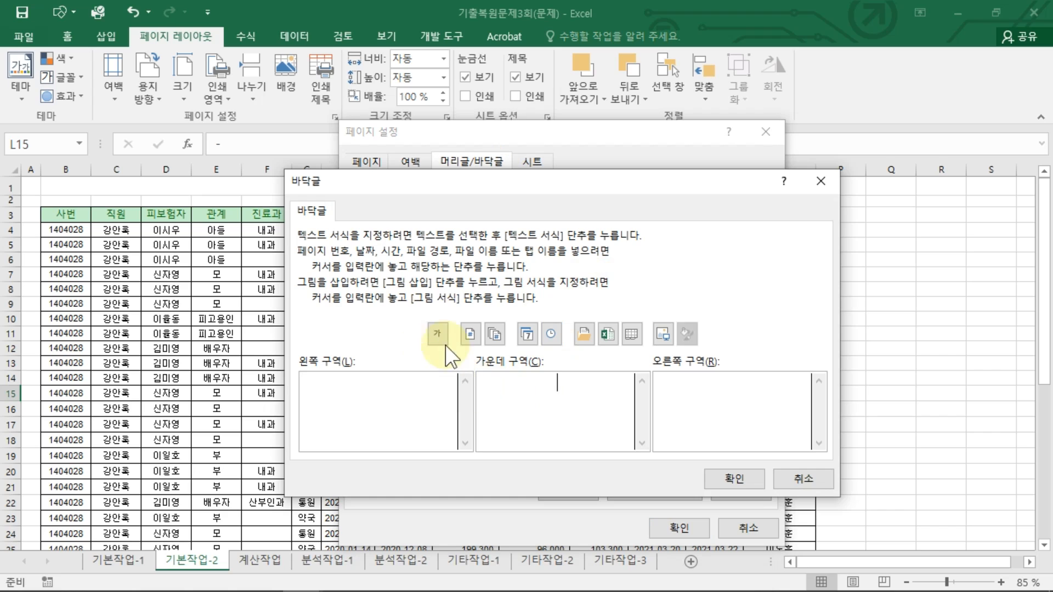
pyautogui.click(470, 334)
pyautogui.write('/')
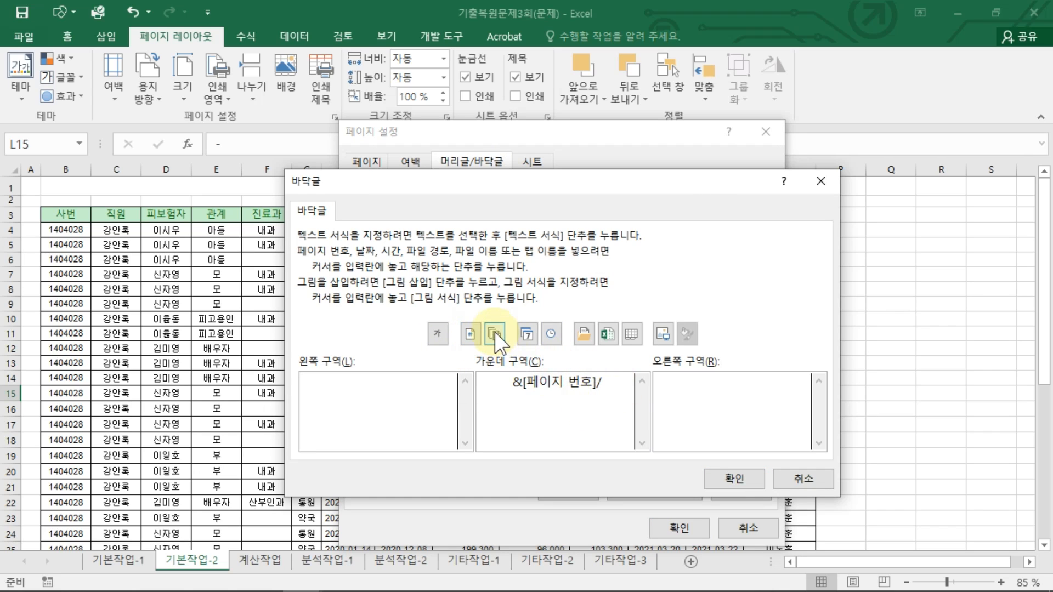
pyautogui.click(495, 332)
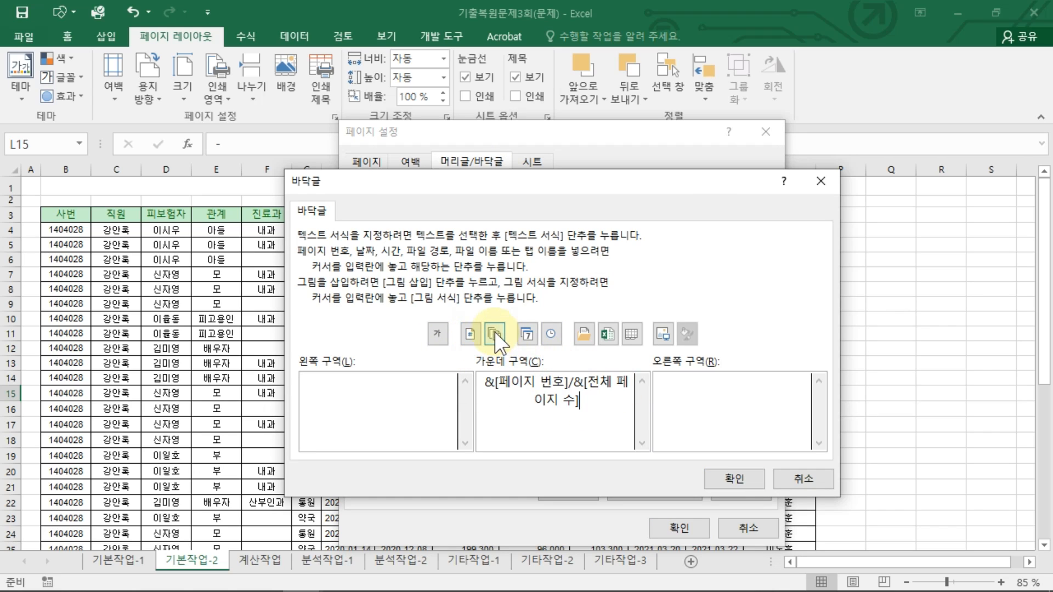
pyautogui.click(725, 479)
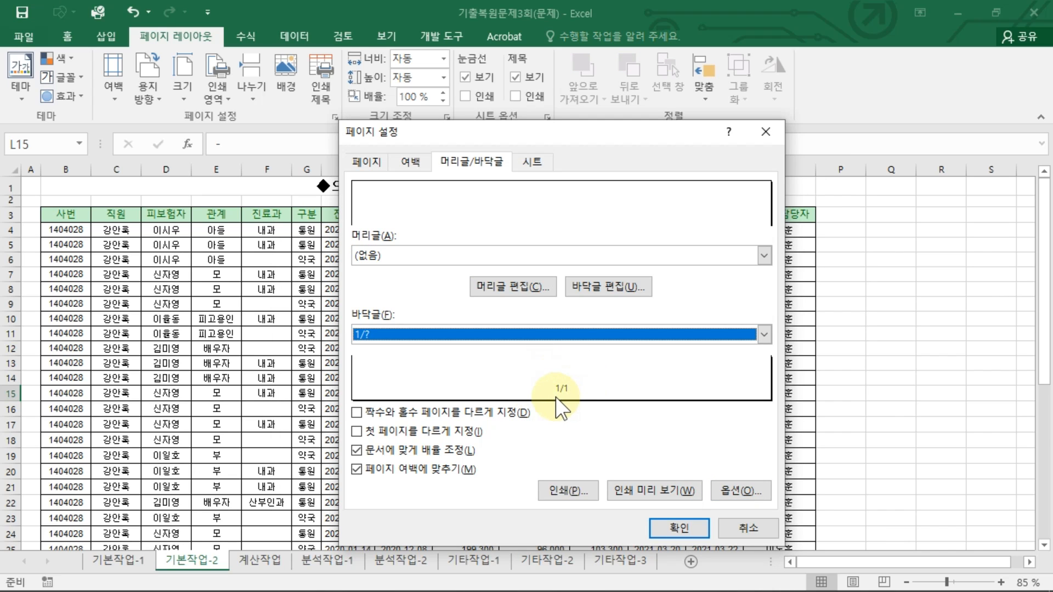
# Step: Set the print area to B3:O40 and apply the page setup
pyautogui.click(532, 161)
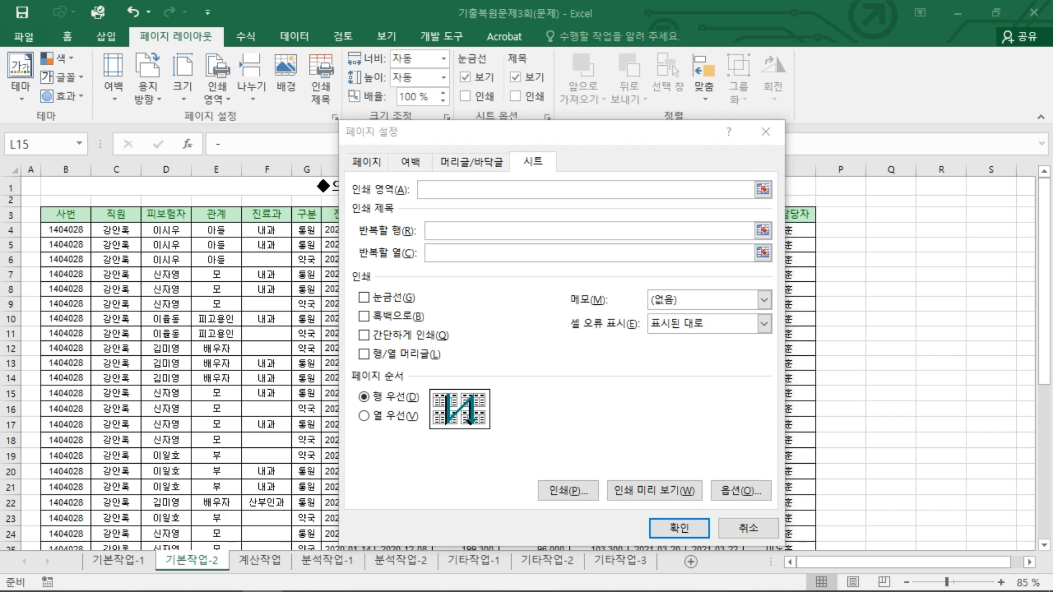
pyautogui.click(484, 188)
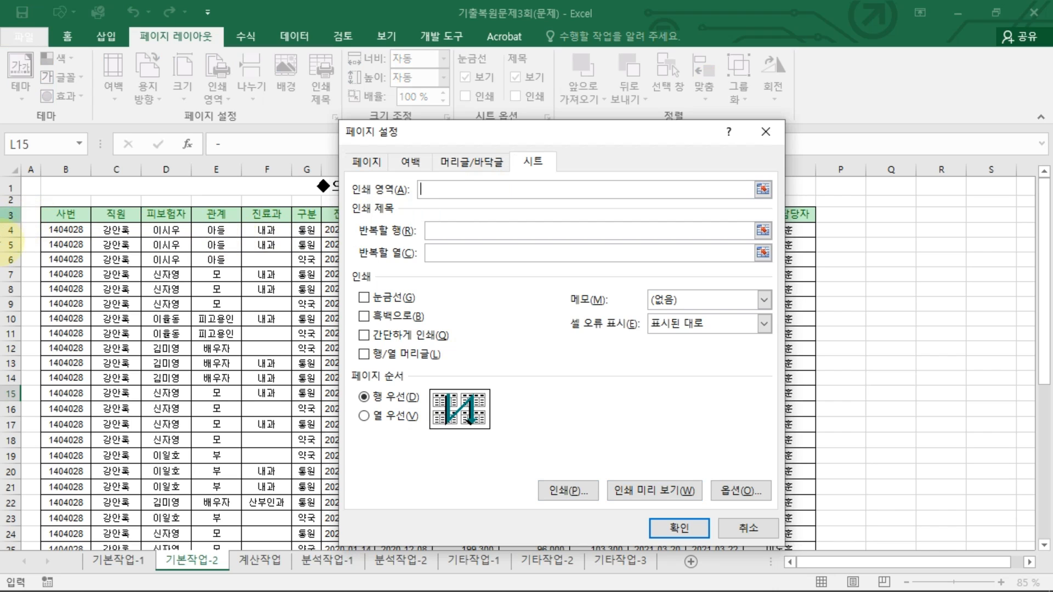
pyautogui.moveTo(55, 215); pyautogui.dragTo(786, 500)
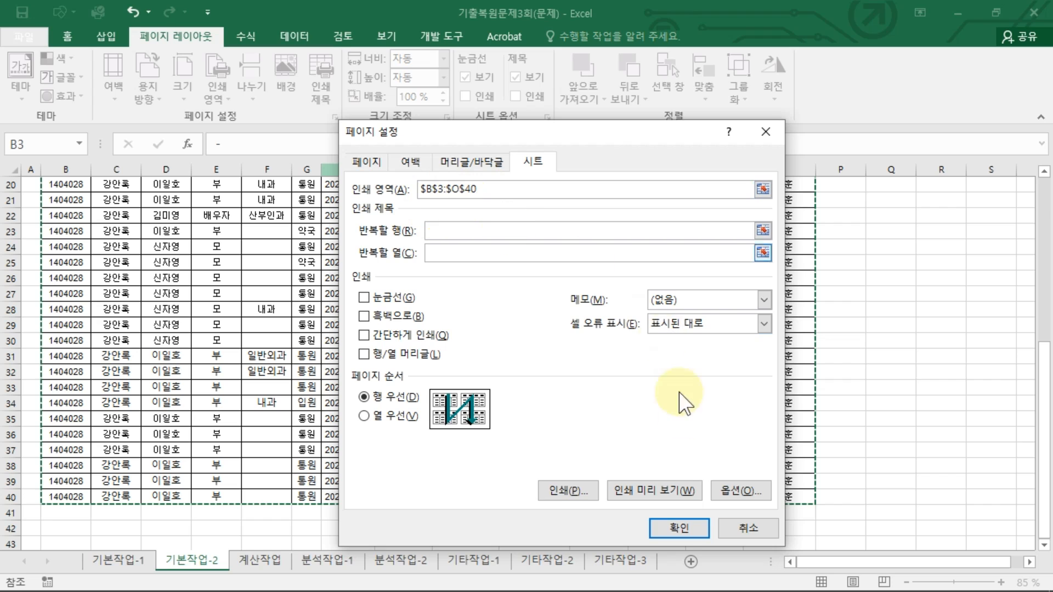
pyautogui.click(680, 530)
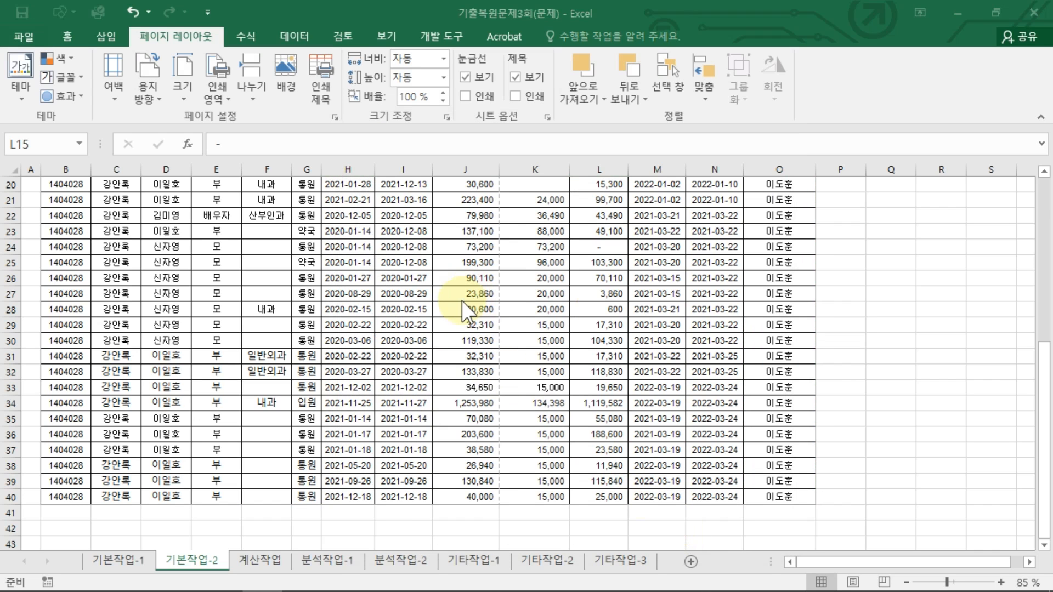
# Step: Switch to Page Break Preview and move the vertical page break to the right edge so B3:O40 prints on one page
pyautogui.scroll(7, 433, 247)
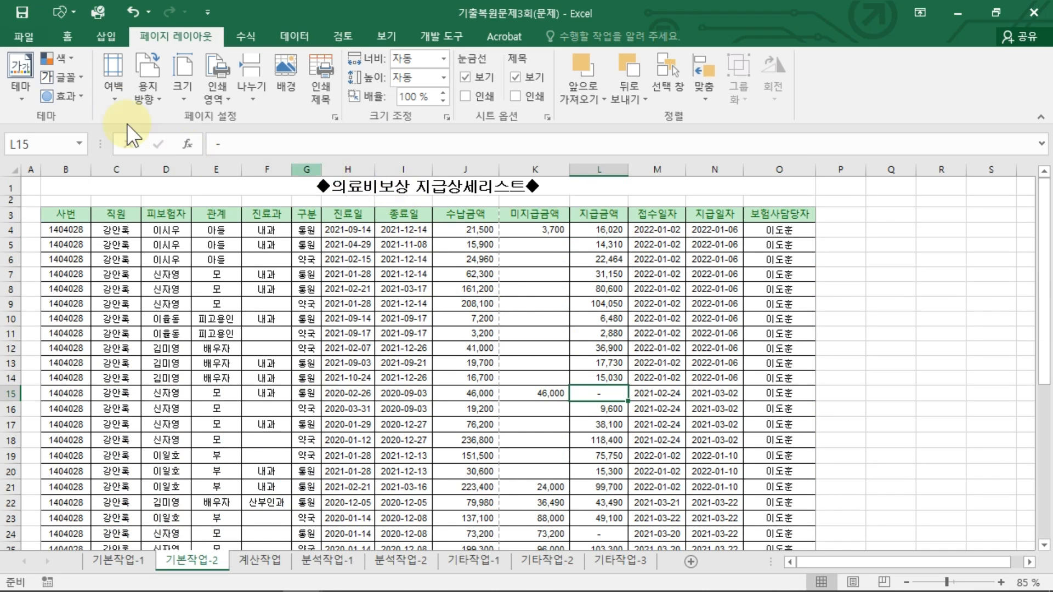
pyautogui.click(390, 34)
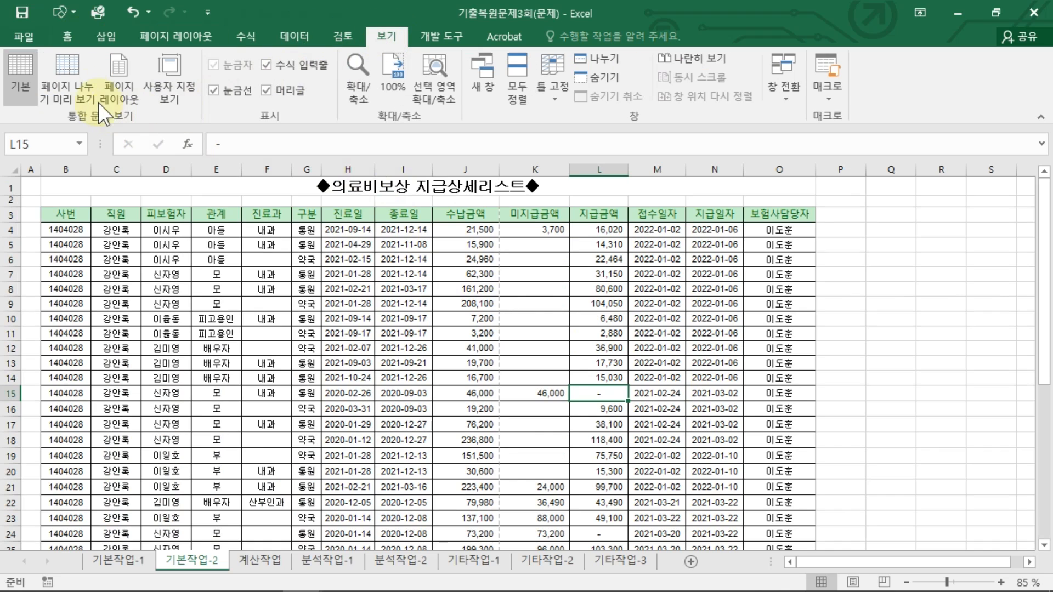
pyautogui.click(75, 84)
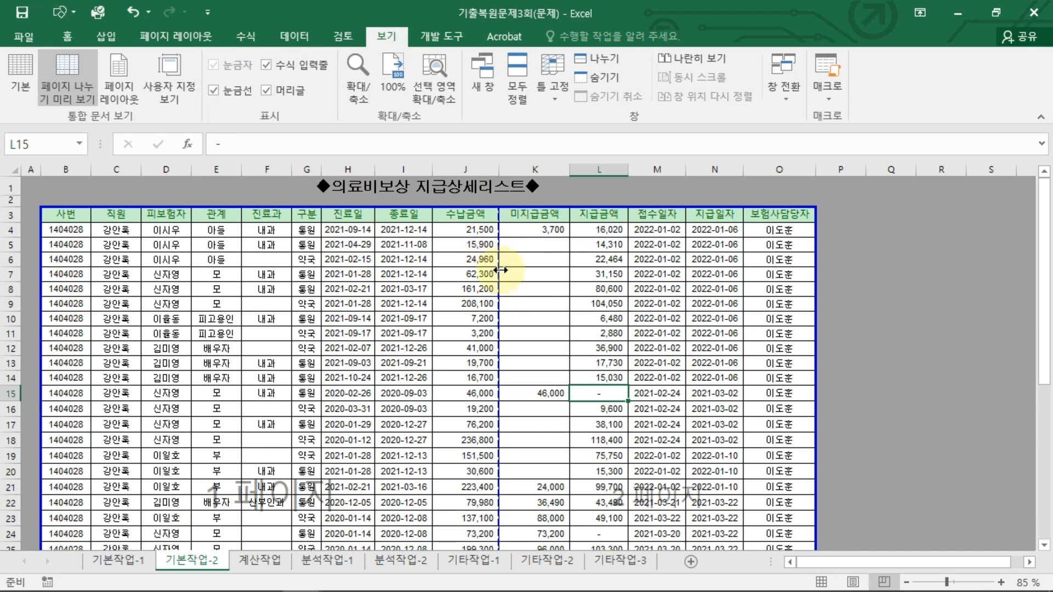
pyautogui.moveTo(499, 248); pyautogui.dragTo(821, 260)
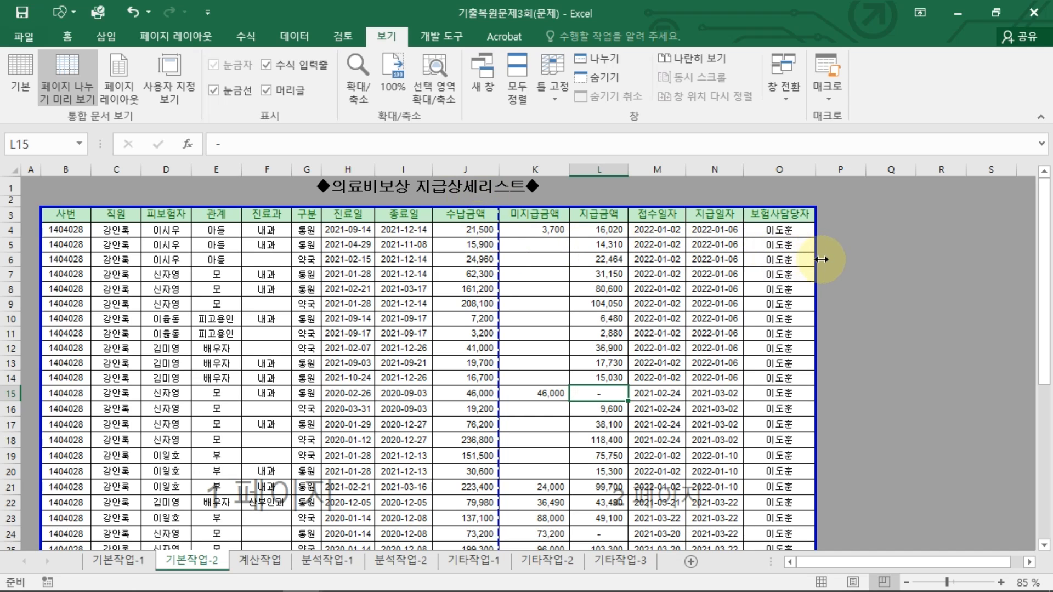
pyautogui.click(604, 289)
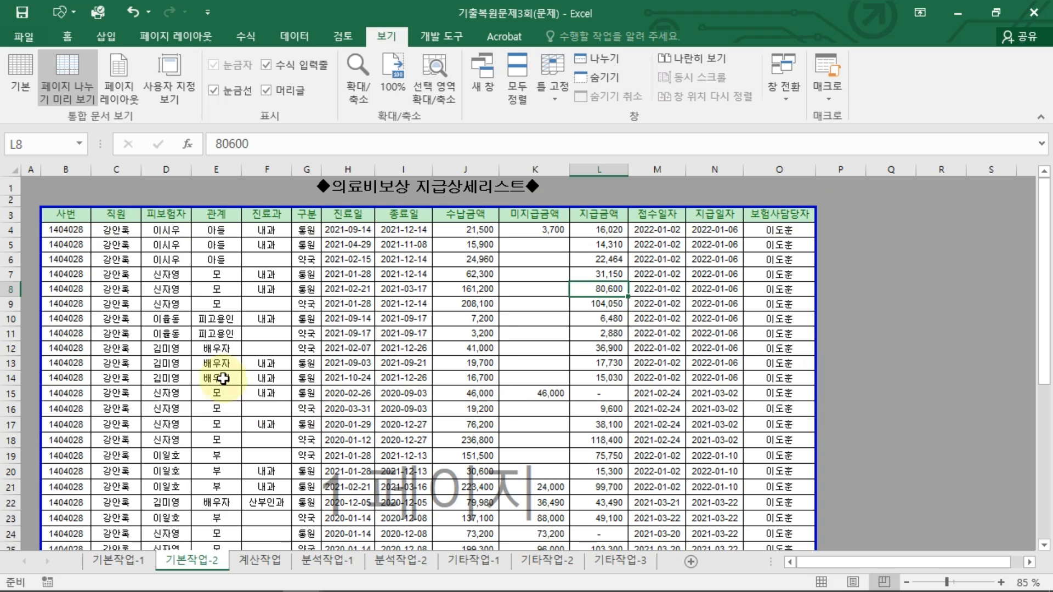
# Step: Open the print preview to check the page layout, then return to the sheet
pyautogui.click(28, 43)
pyautogui.click(45, 290)
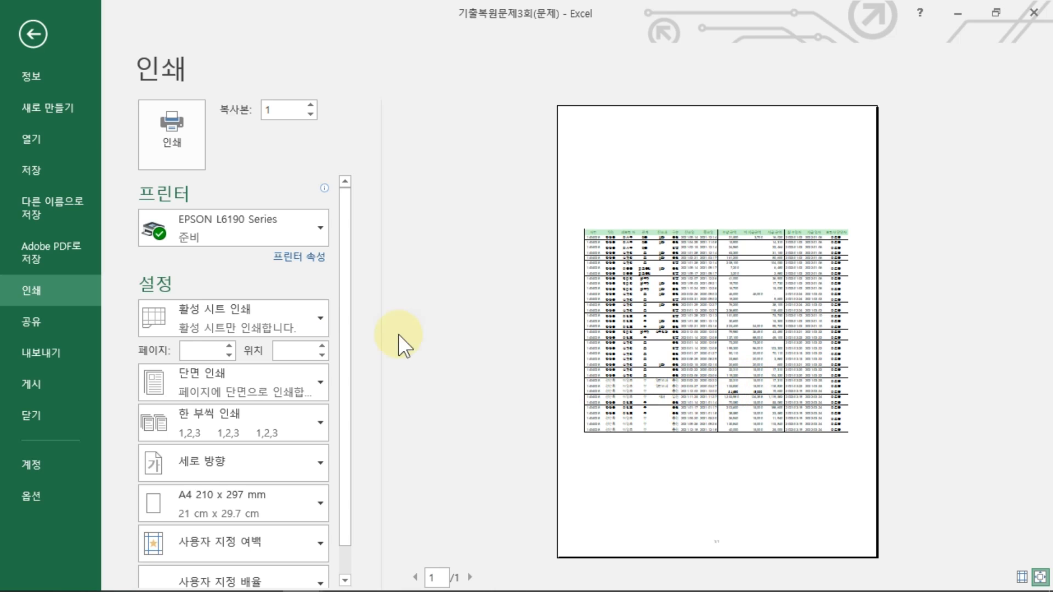
pyautogui.click(37, 33)
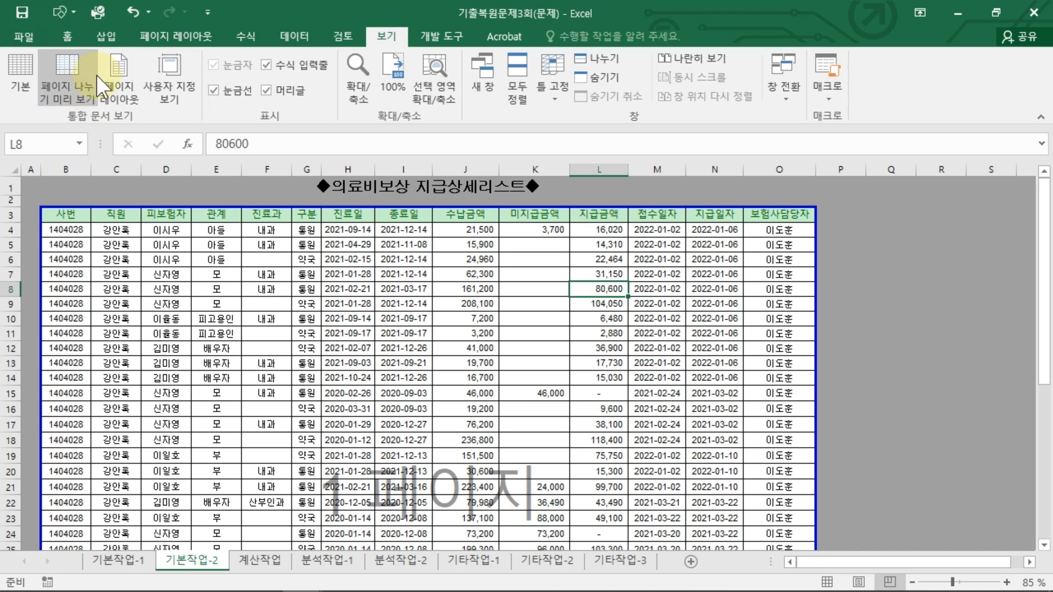
pyautogui.click(389, 349)
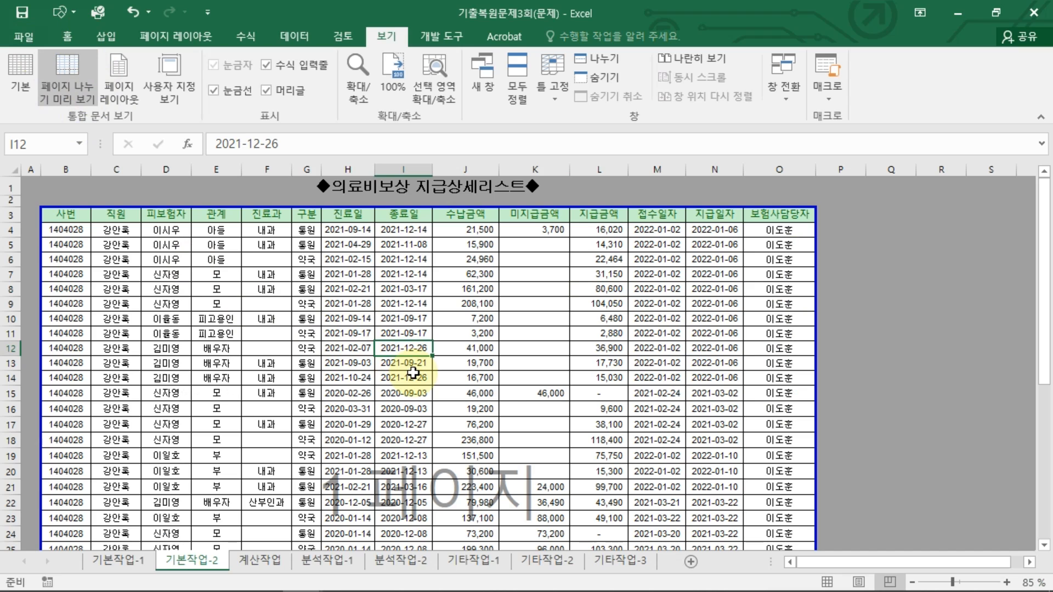
# Step: Switch to the 계산작업 sheet and examine the tables used to look up 단가 from 제품번호 and 크기
pyautogui.hotkey('ctrl', 'pagedown')
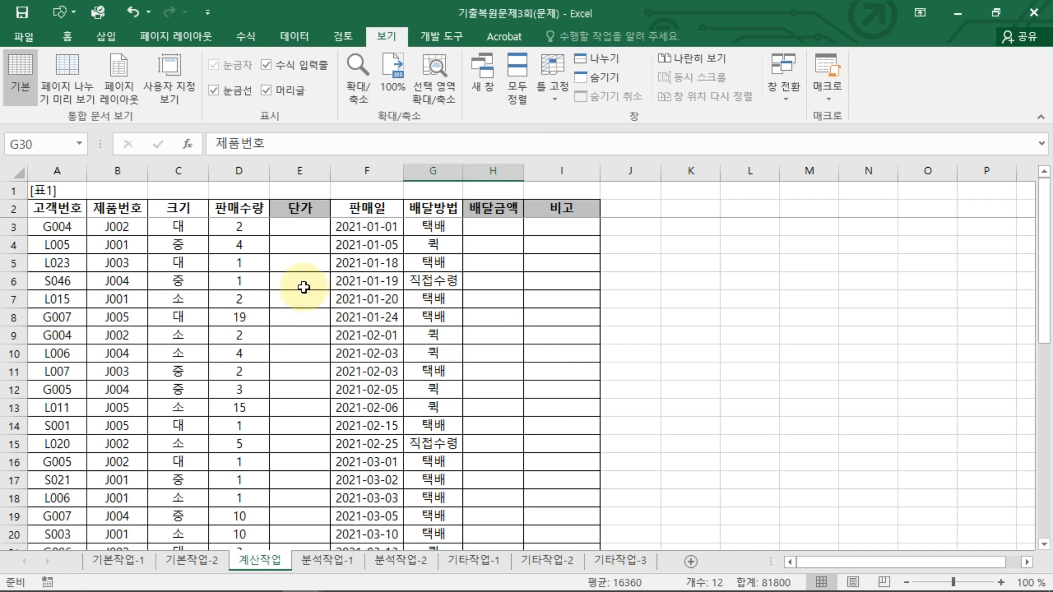
pyautogui.click(322, 227)
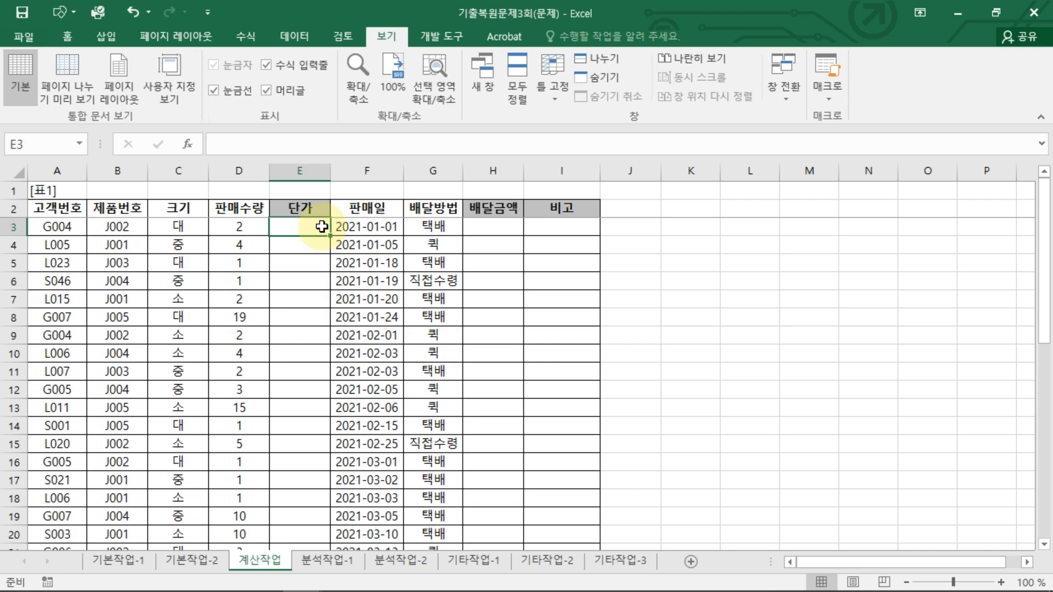
pyautogui.moveTo(145, 208); pyautogui.dragTo(157, 218)
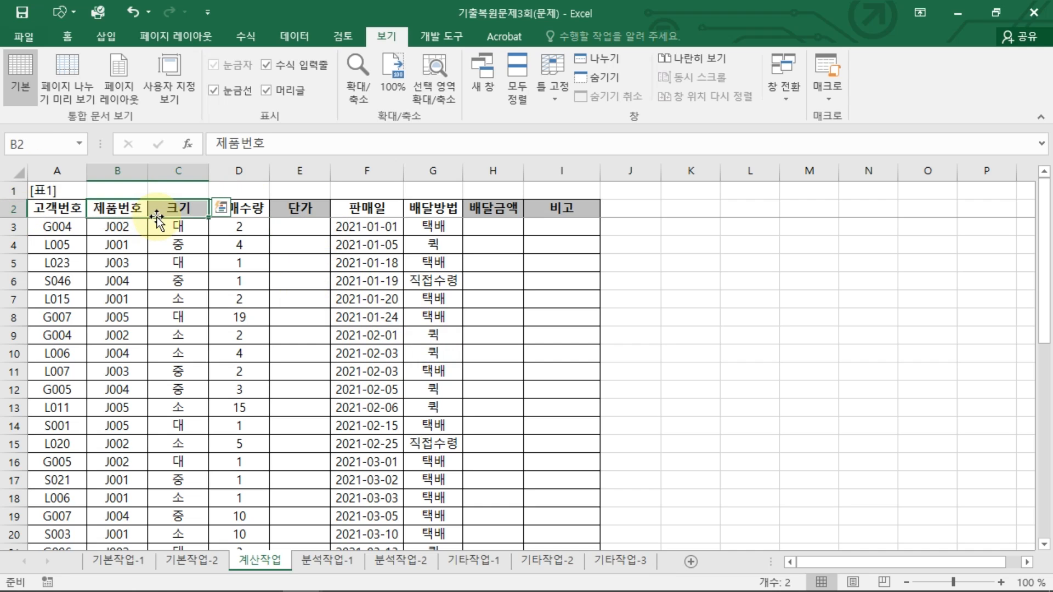
pyautogui.click(291, 230)
pyautogui.scroll(-5, 308, 377)
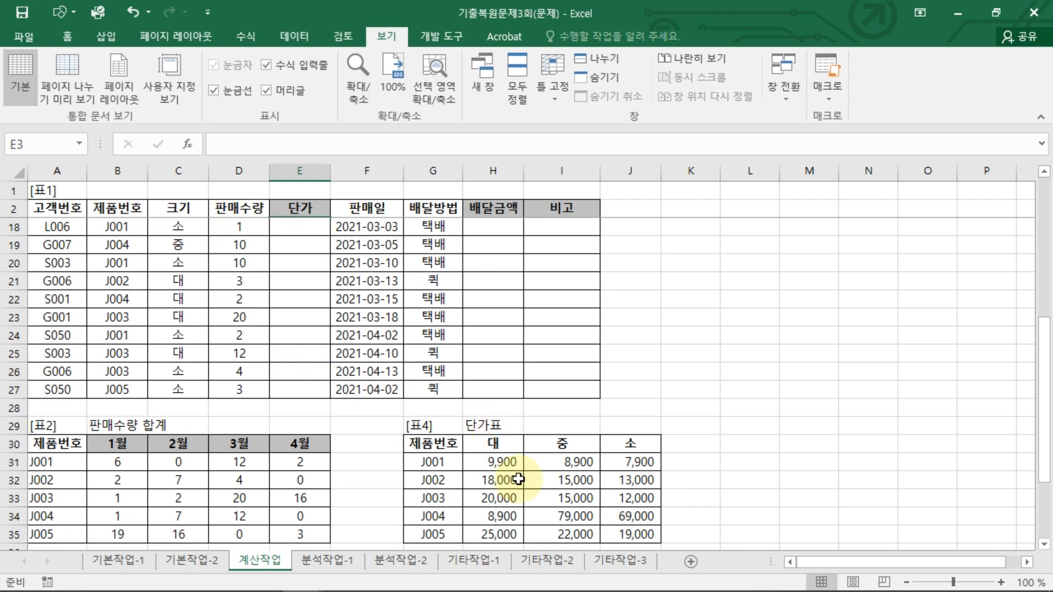
pyautogui.moveTo(132, 225)
pyautogui.mouseDown()
pyautogui.moveTo(93, 222)
pyautogui.moveTo(329, 449)
pyautogui.moveTo(396, 451)
pyautogui.moveTo(394, 467)
pyautogui.mouseUp()
pyautogui.moveTo(186, 246)
pyautogui.mouseDown()
pyautogui.moveTo(192, 224)
pyautogui.moveTo(357, 290)
pyautogui.moveTo(603, 408)
pyautogui.moveTo(624, 430)
pyautogui.mouseUp()
pyautogui.moveTo(643, 480)
pyautogui.mouseDown()
pyautogui.moveTo(617, 450)
pyautogui.moveTo(649, 473)
pyautogui.moveTo(489, 454)
pyautogui.moveTo(296, 235)
pyautogui.moveTo(310, 246)
pyautogui.mouseUp()
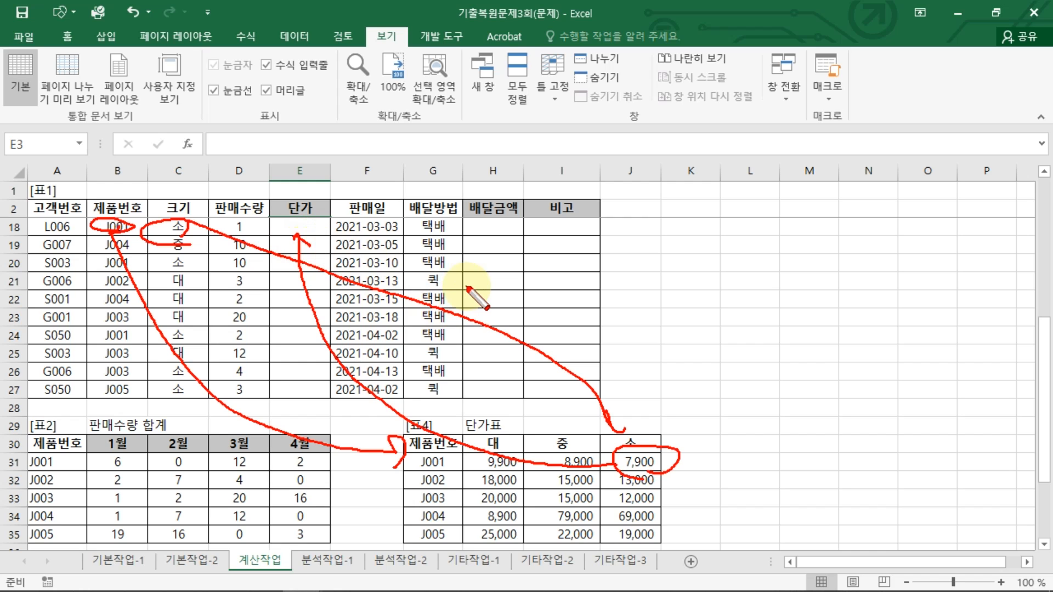
pyautogui.press('Escape')
pyautogui.scroll(5, 417, 296)
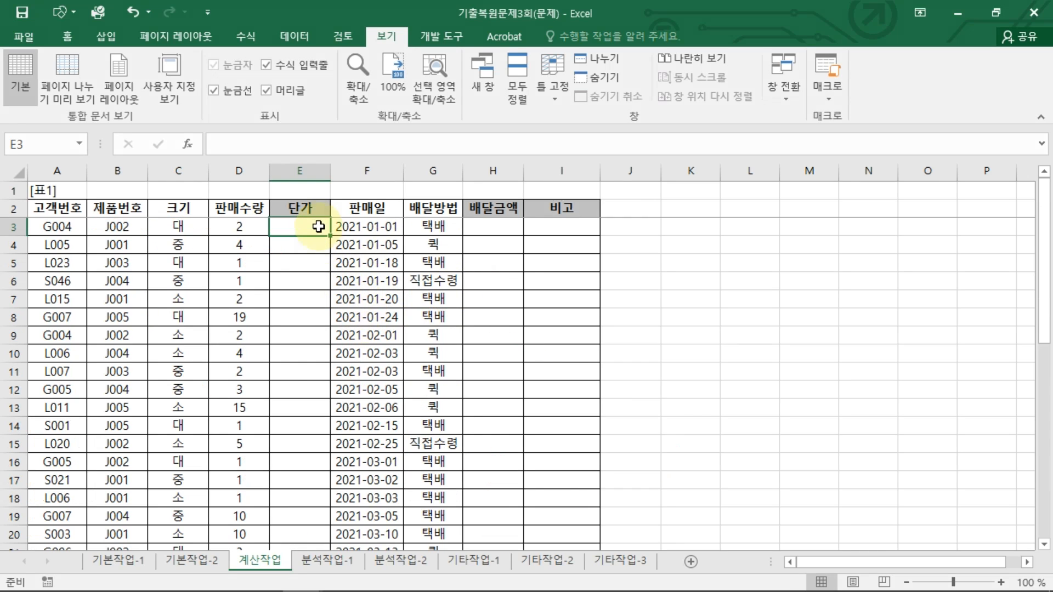
# Step: In E3, start a VLOOKUP formula using B3 as the lookup value and the absolute range $G$31:$J$35 as the table
pyautogui.write('=VL')
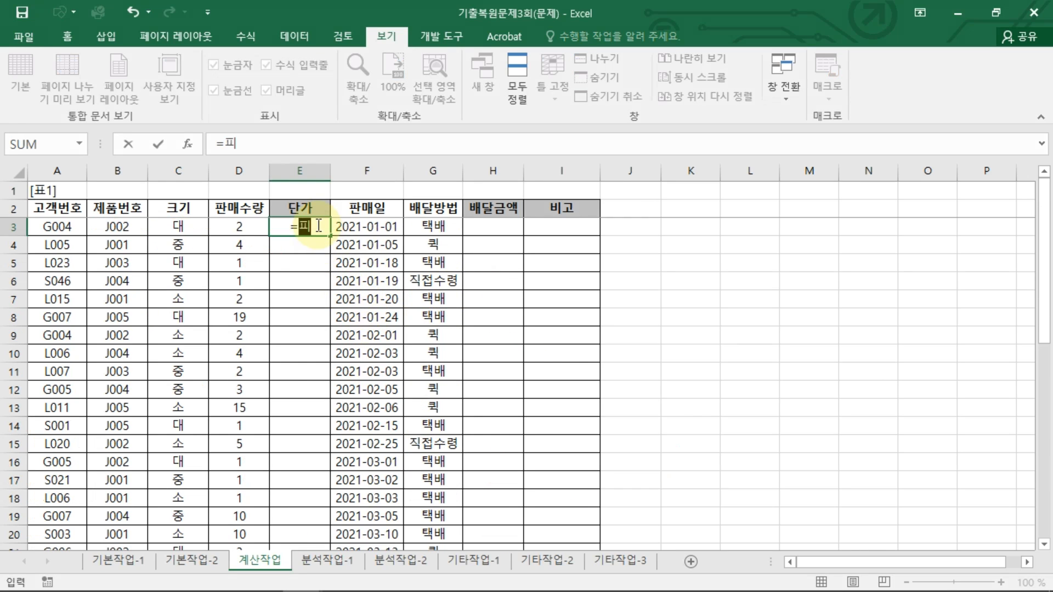
pyautogui.press('Tab')
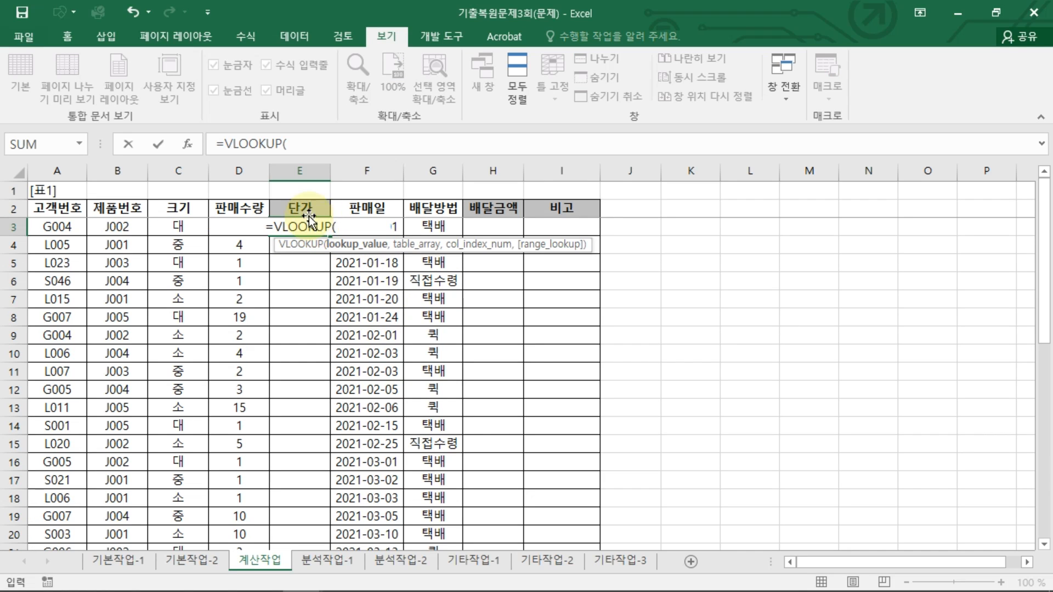
pyautogui.click(101, 224)
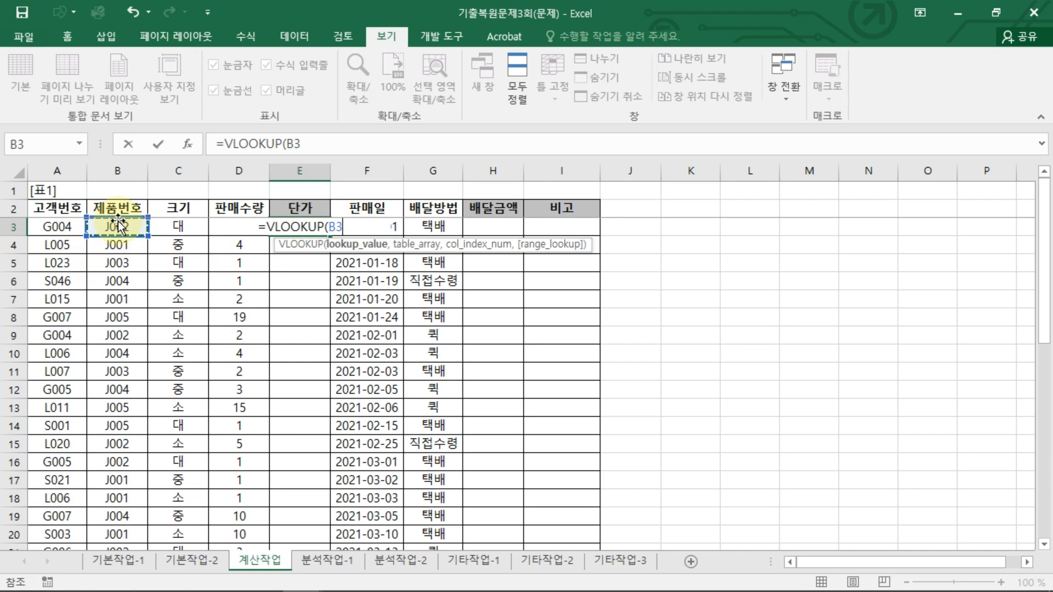
pyautogui.write(',')
pyautogui.scroll(-5, 631, 495)
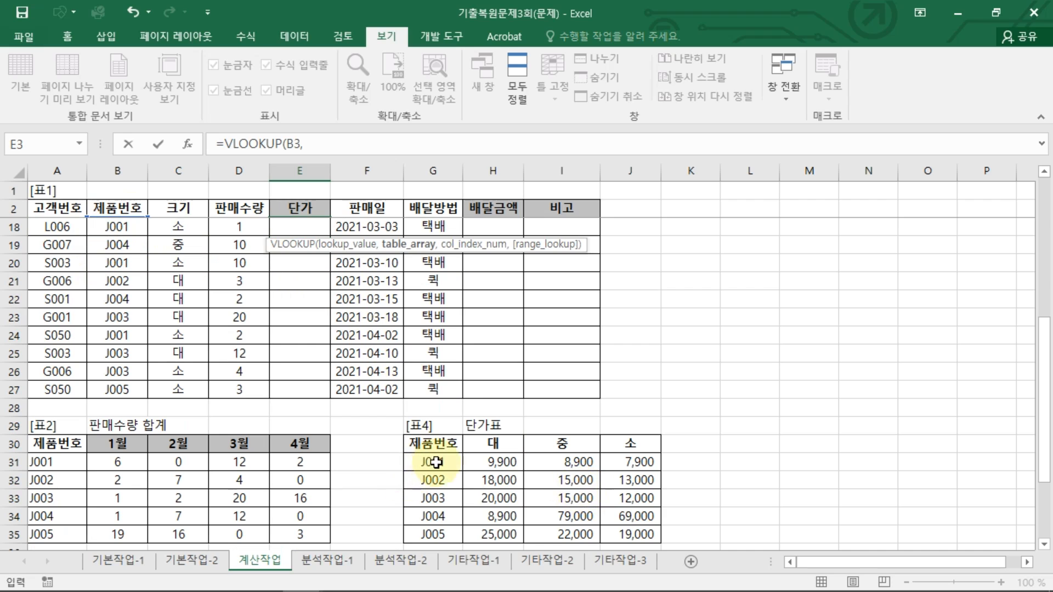
pyautogui.moveTo(433, 462); pyautogui.dragTo(626, 535)
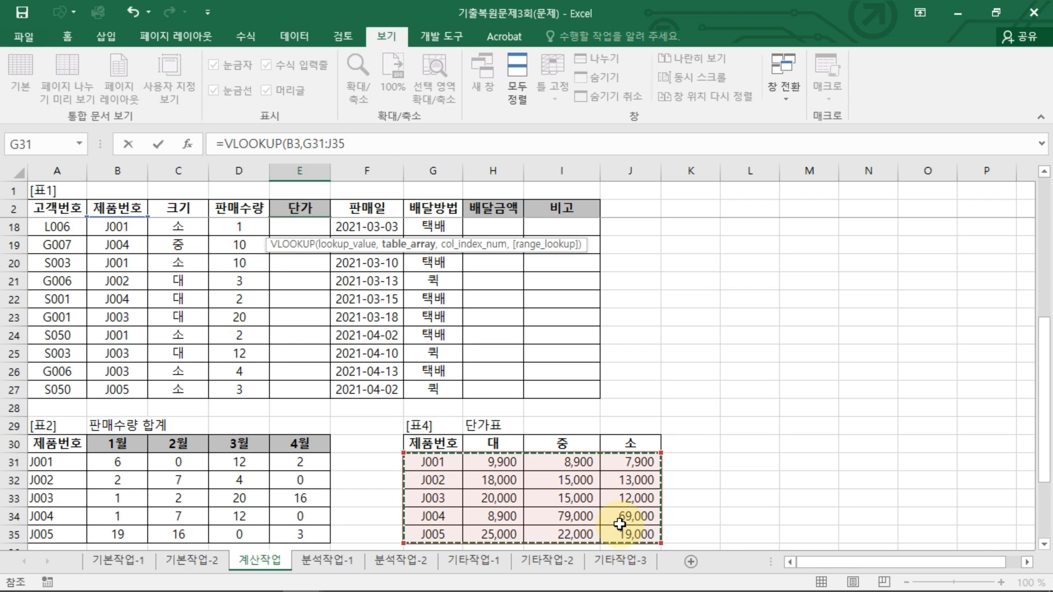
pyautogui.press('F4')
pyautogui.write(',')
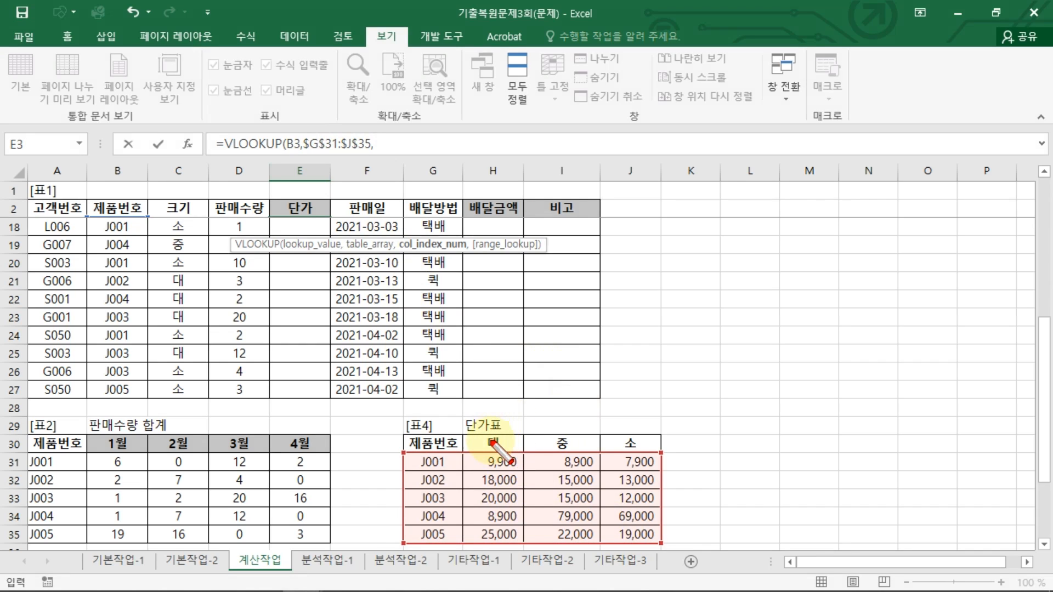
pyautogui.moveTo(499, 423); pyautogui.dragTo(496, 443)
pyautogui.moveTo(561, 423); pyautogui.dragTo(617, 439)
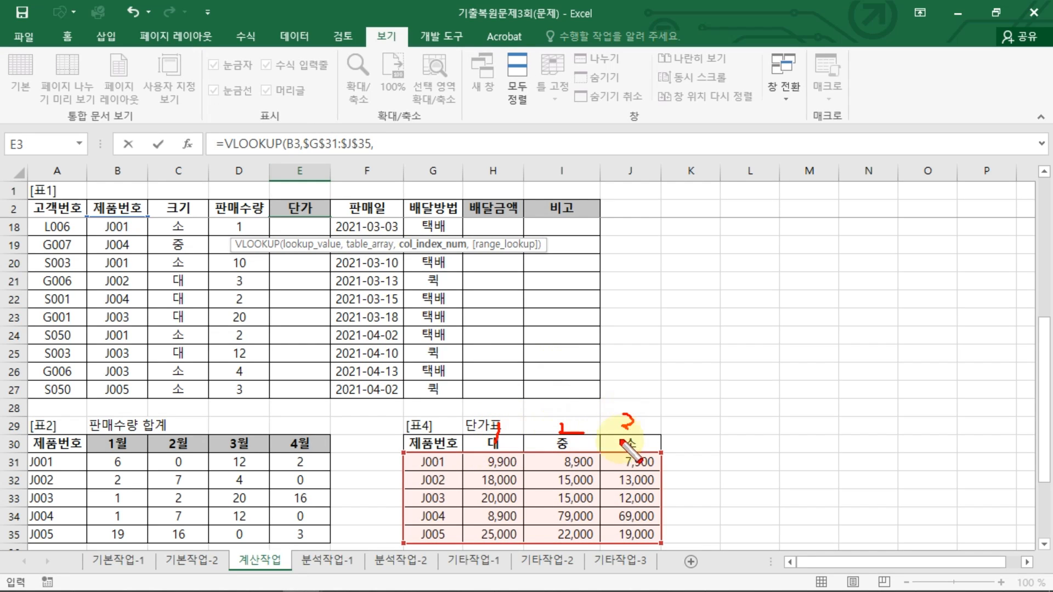
pyautogui.moveTo(488, 458); pyautogui.dragTo(491, 455)
pyautogui.moveTo(565, 431); pyautogui.dragTo(576, 461)
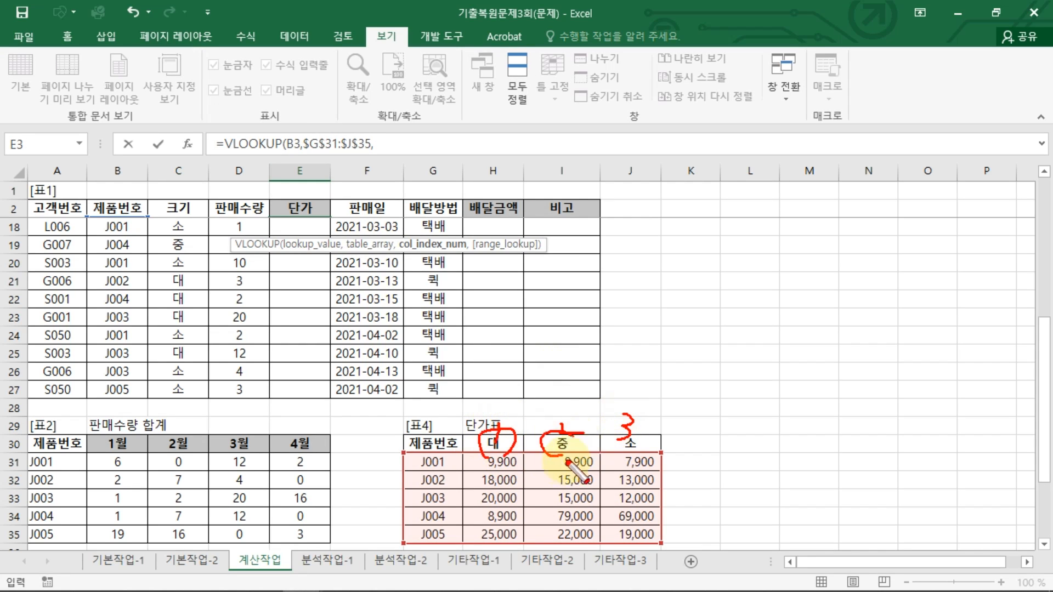
pyautogui.moveTo(626, 433); pyautogui.dragTo(610, 457)
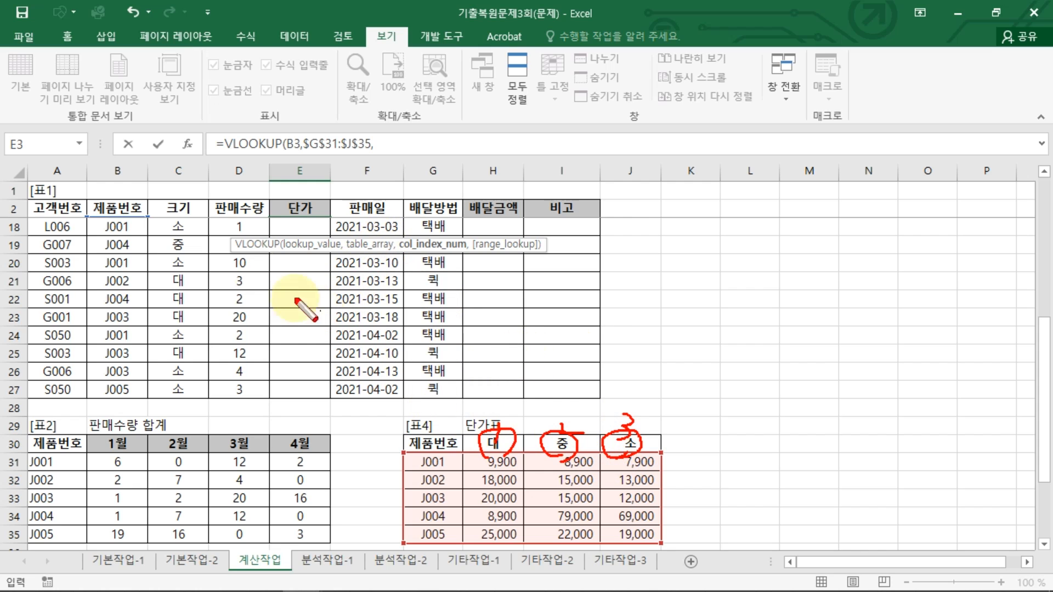
pyautogui.moveTo(176, 237); pyautogui.dragTo(184, 236)
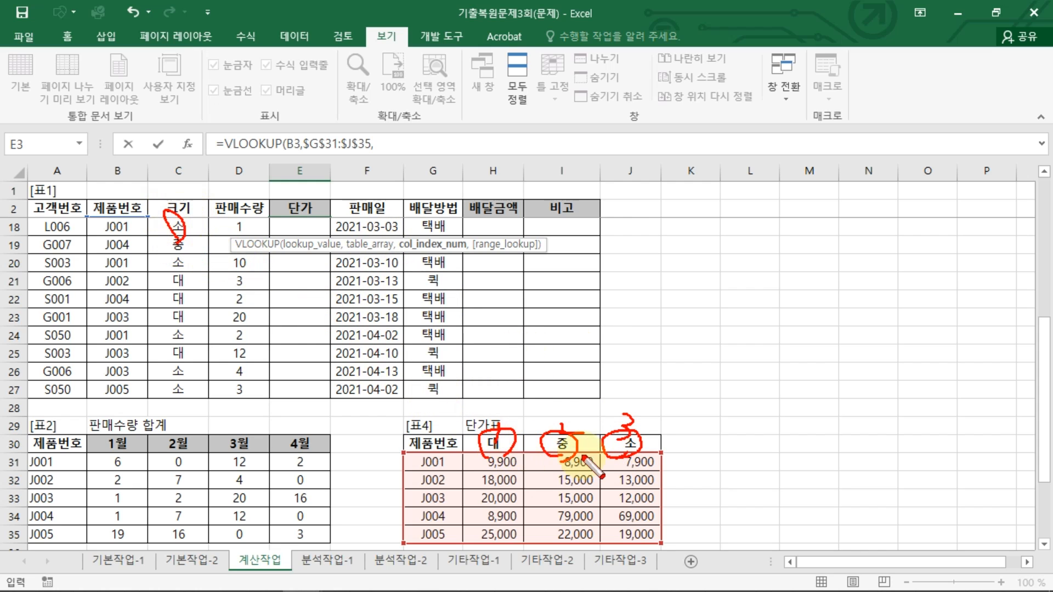
pyautogui.moveTo(176, 239)
pyautogui.mouseDown()
pyautogui.moveTo(183, 263)
pyautogui.moveTo(196, 261)
pyautogui.moveTo(177, 285)
pyautogui.mouseUp()
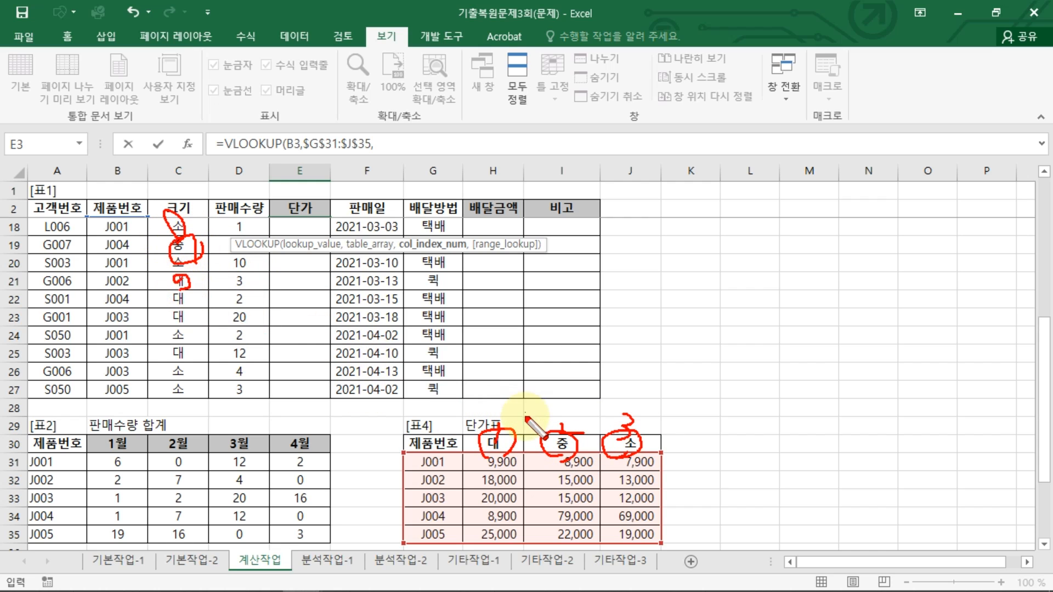
pyautogui.press('Escape')
# Step: Insert a MATCH function as VLOOKUP's column index argument, using C3 as its lookup value
pyautogui.click(398, 142)
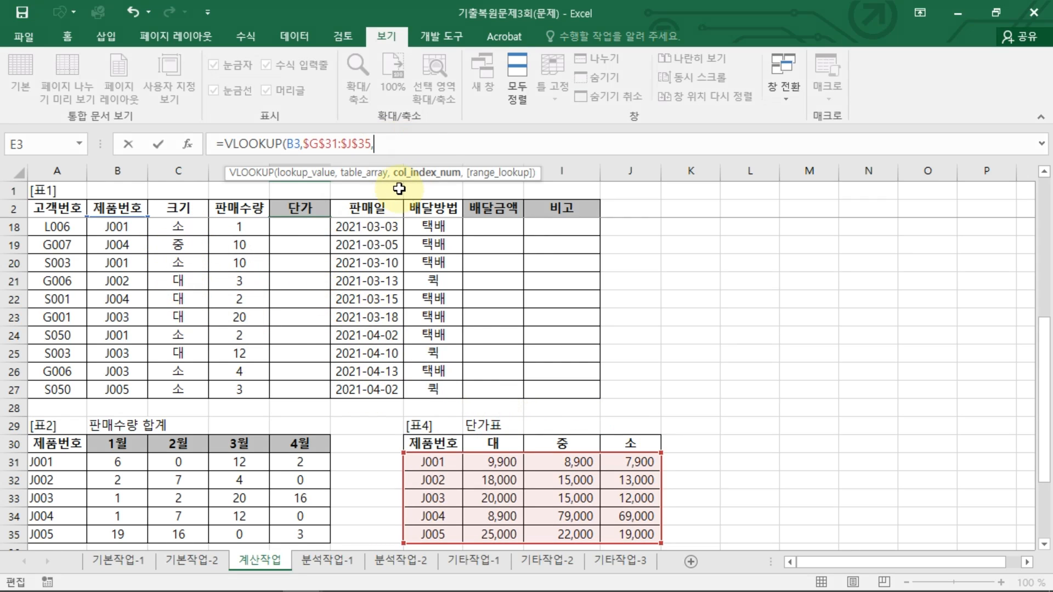
pyautogui.write('MA')
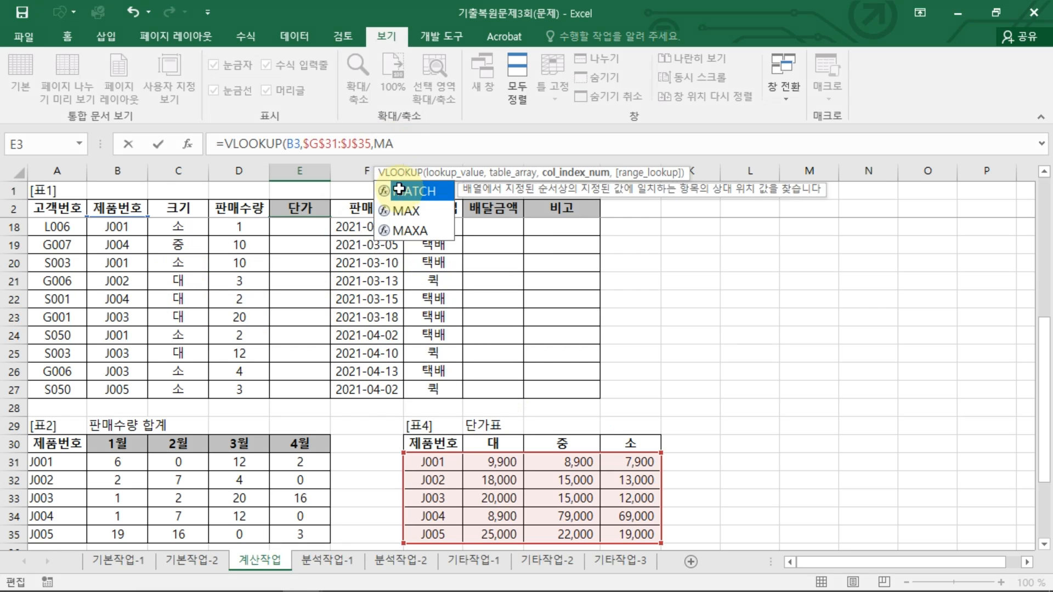
pyautogui.doubleClick(400, 189)
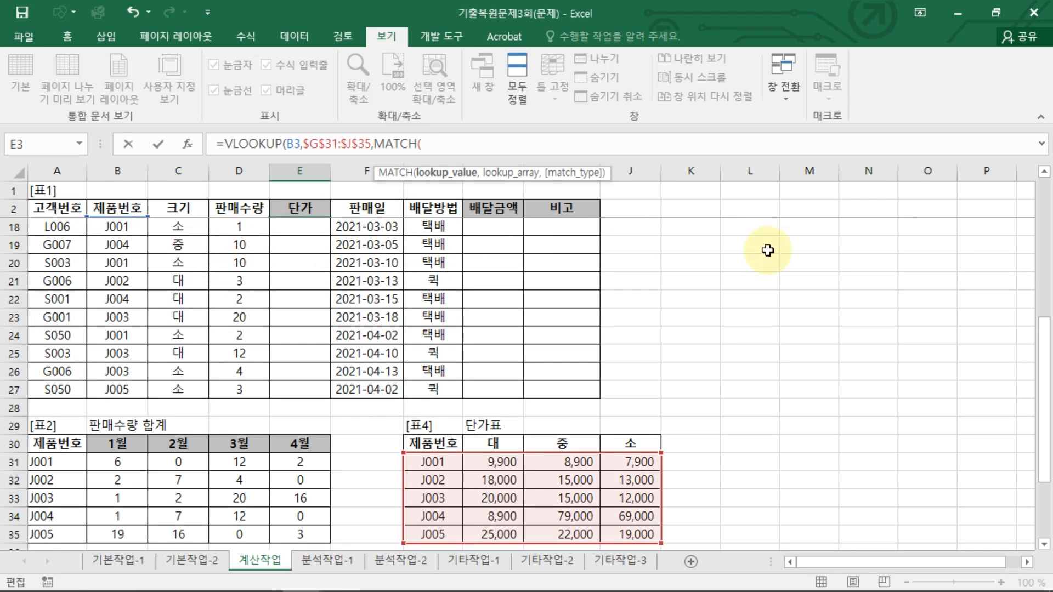
pyautogui.moveTo(1044, 384); pyautogui.dragTo(1025, 163)
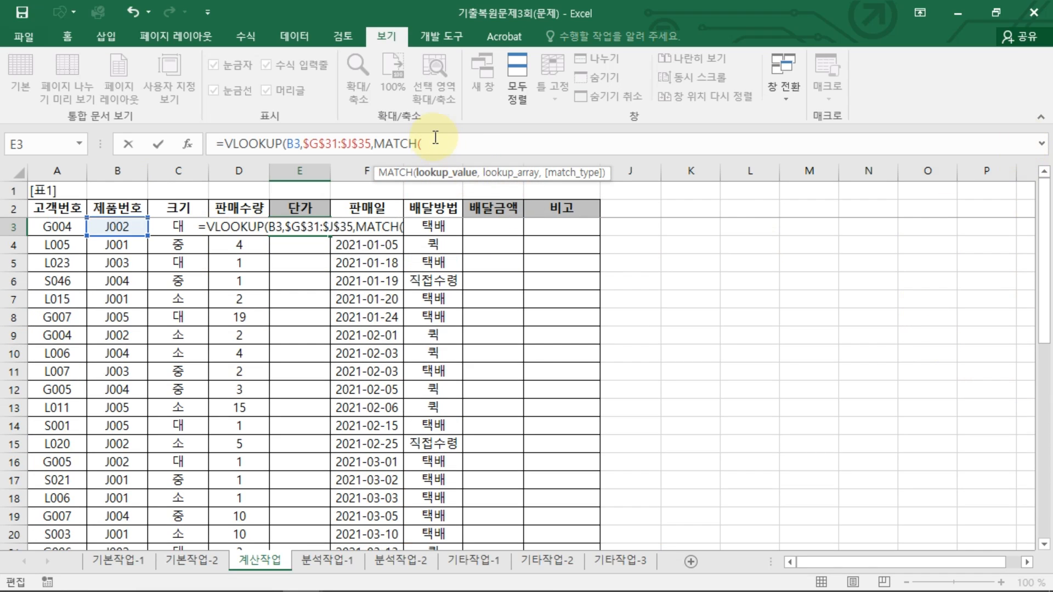
pyautogui.click(159, 226)
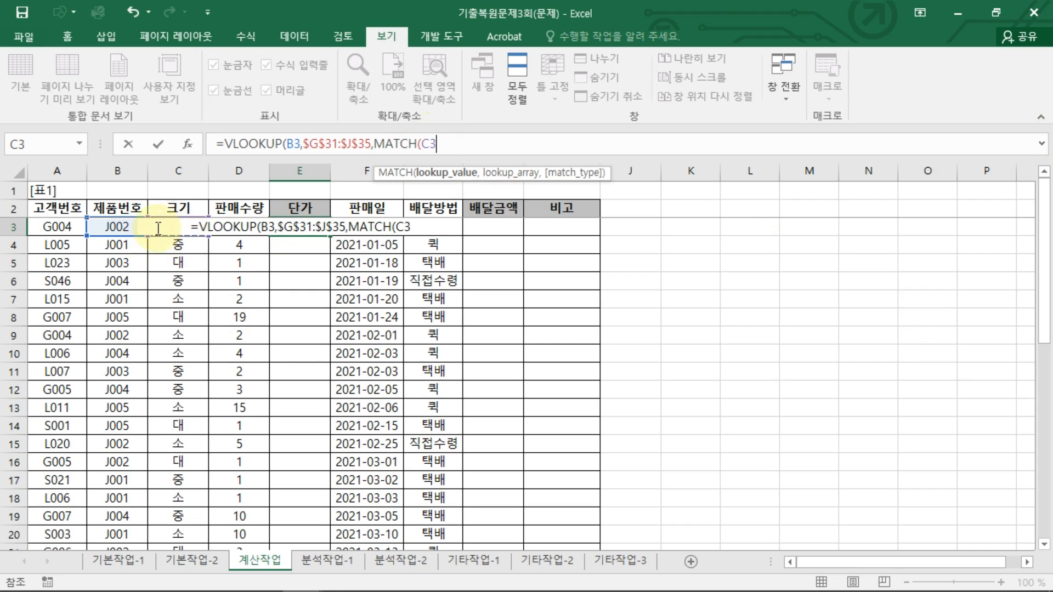
pyautogui.write(',')
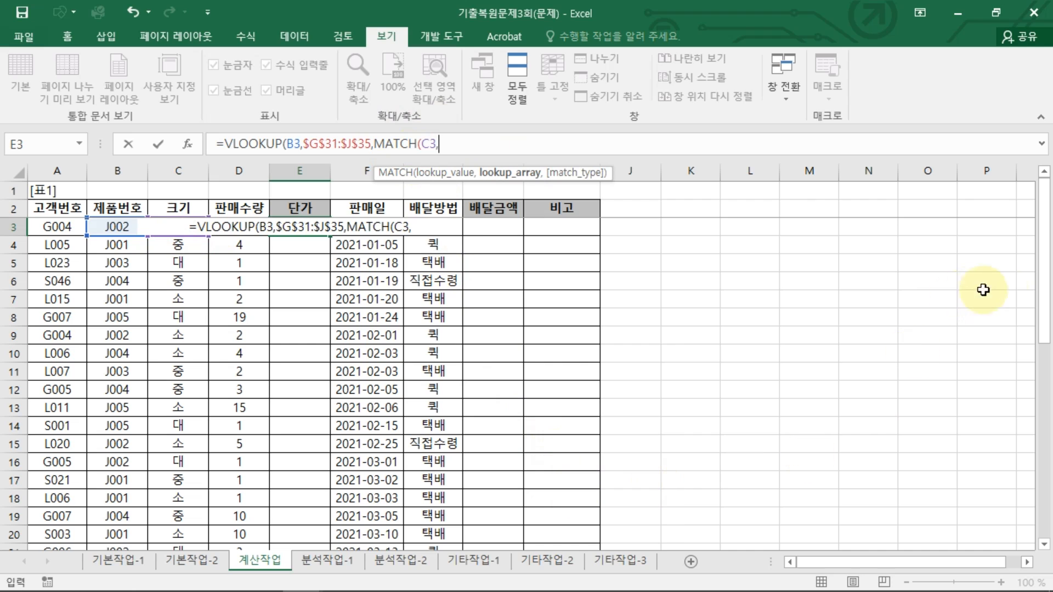
# Step: Set MATCH's lookup array to the absolute range $H$30:$J$30 with match type 0 for an exact match
pyautogui.moveTo(1047, 313); pyautogui.dragTo(1046, 488)
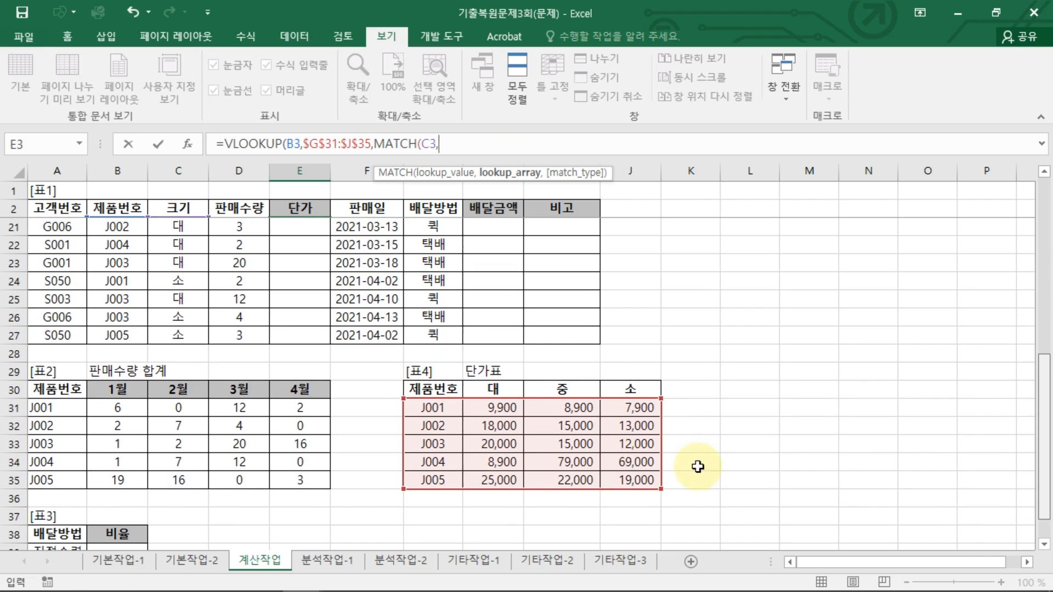
pyautogui.moveTo(503, 377); pyautogui.dragTo(592, 365)
pyautogui.press('F4')
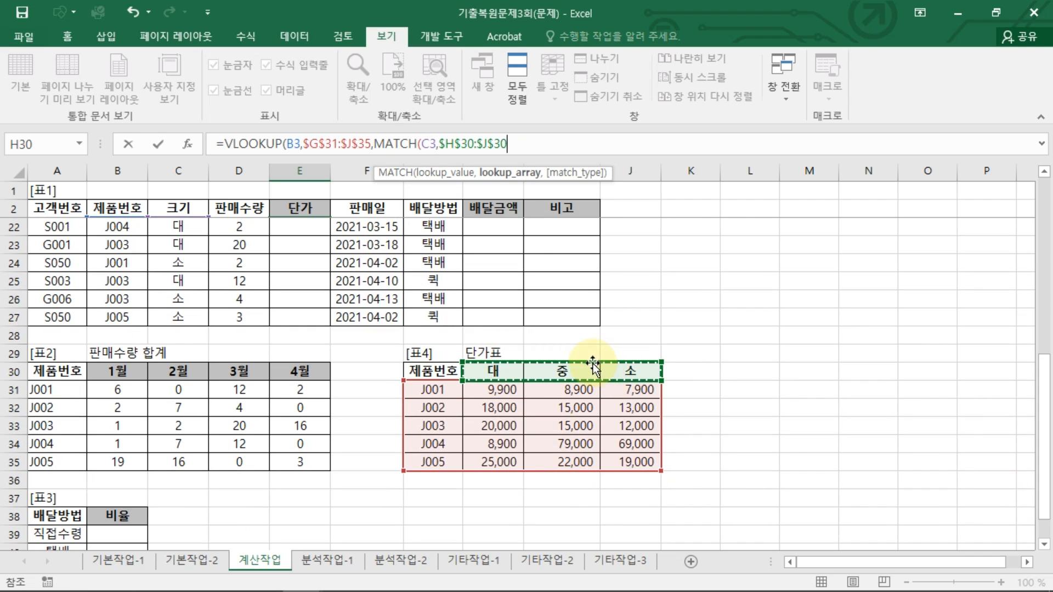
pyautogui.write(',')
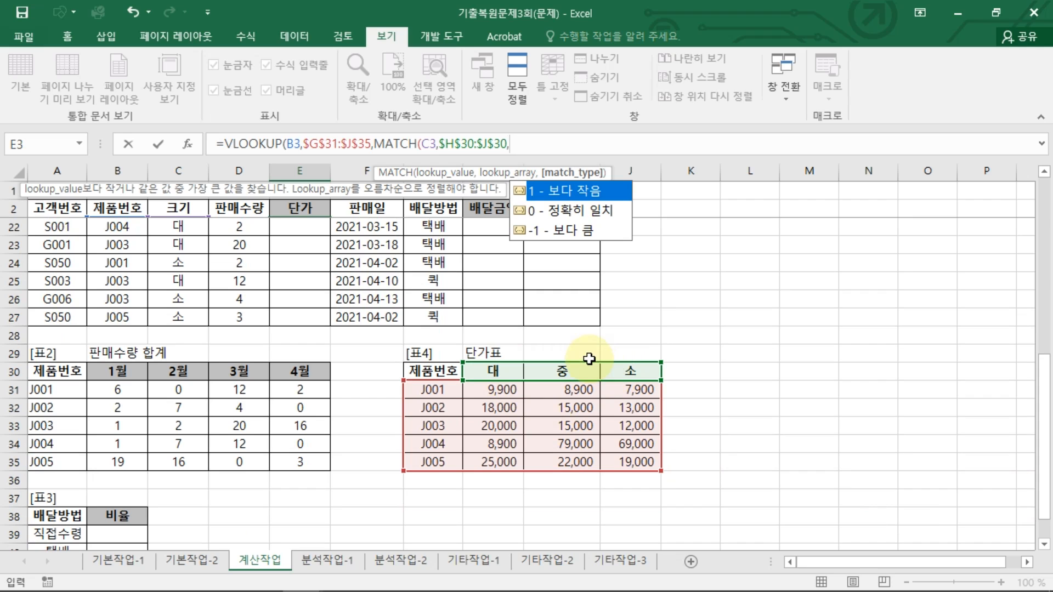
pyautogui.doubleClick(584, 207)
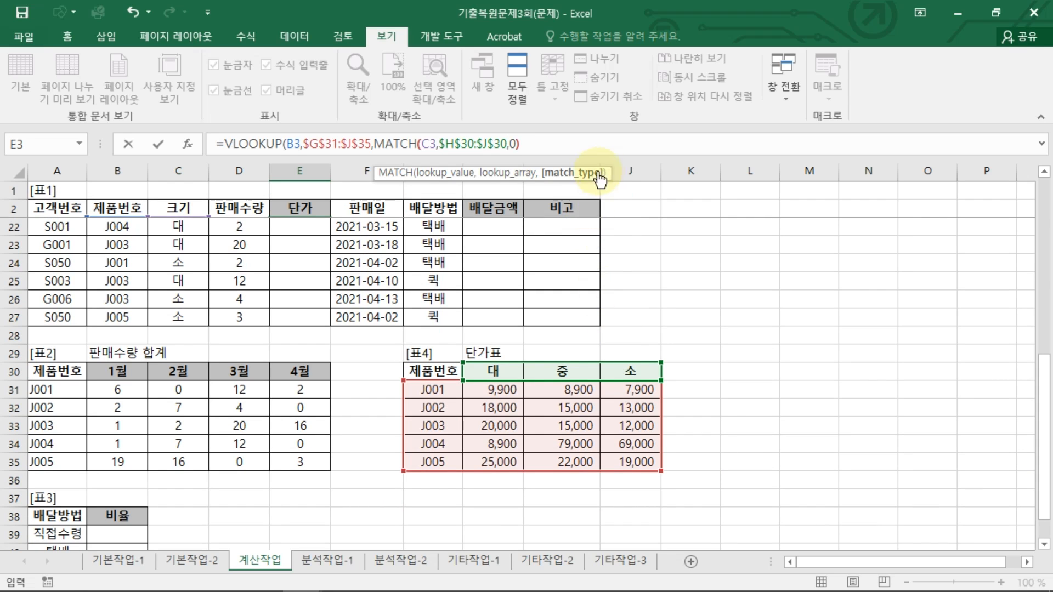
pyautogui.hotkey('ctrl', '2')
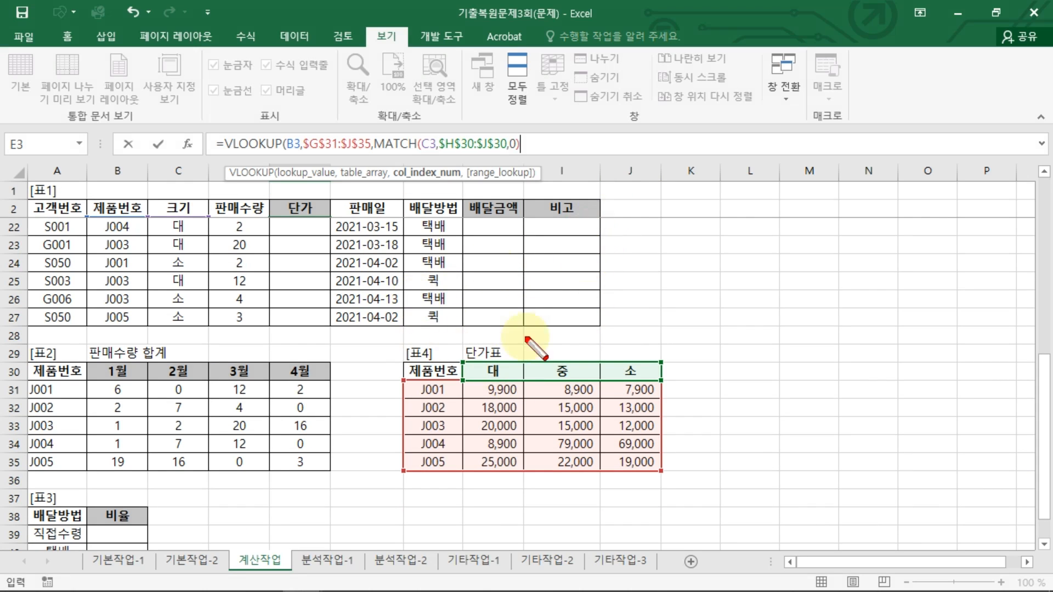
pyautogui.press('Escape')
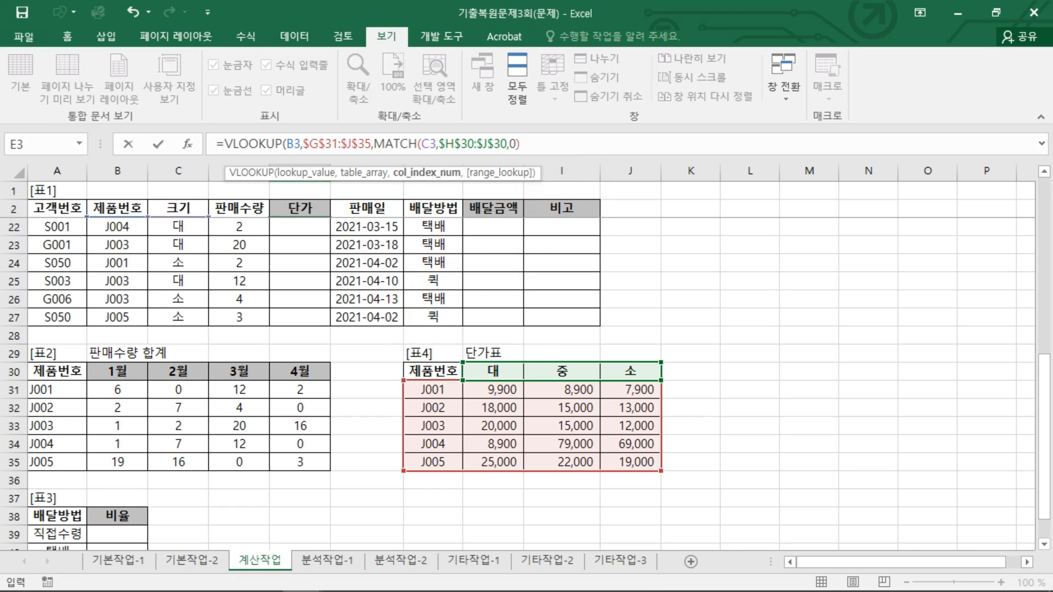
pyautogui.hotkey('ctrl', 'Return')
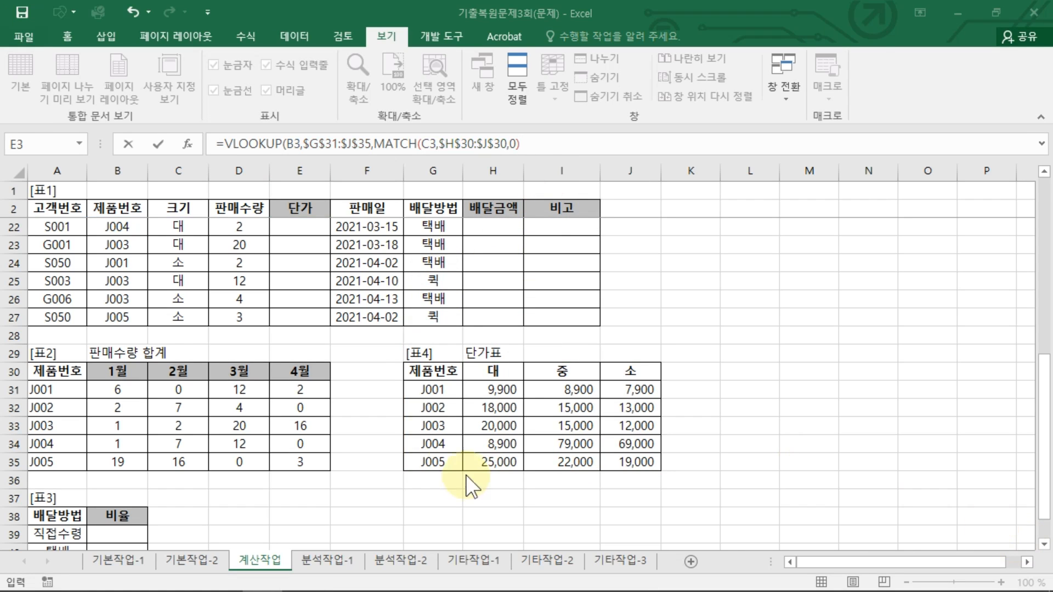
pyautogui.hotkey('ctrl', '2')
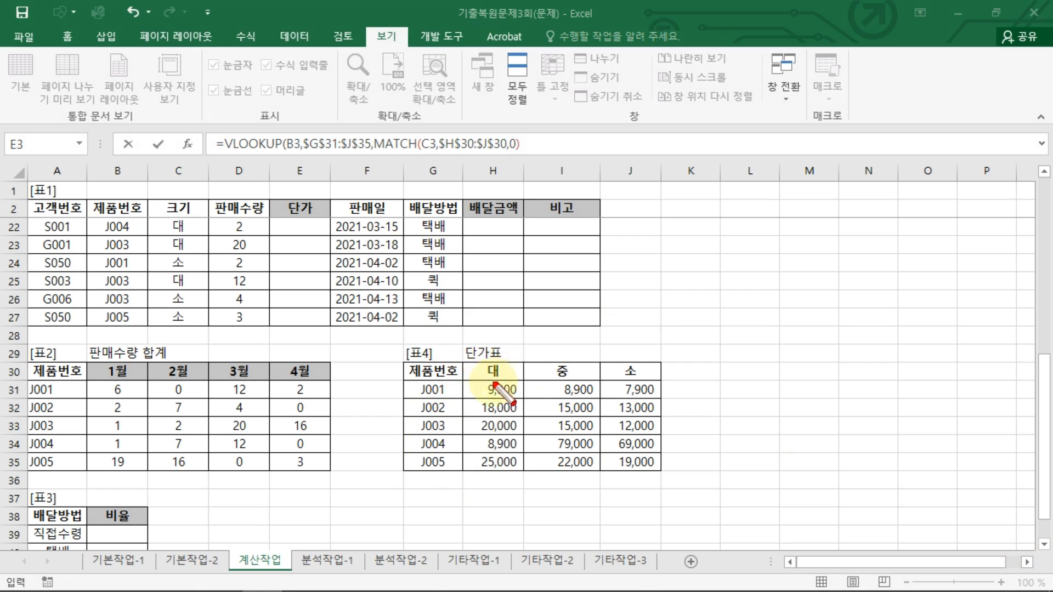
pyautogui.moveTo(499, 348); pyautogui.dragTo(499, 363)
pyautogui.moveTo(562, 348); pyautogui.dragTo(618, 358)
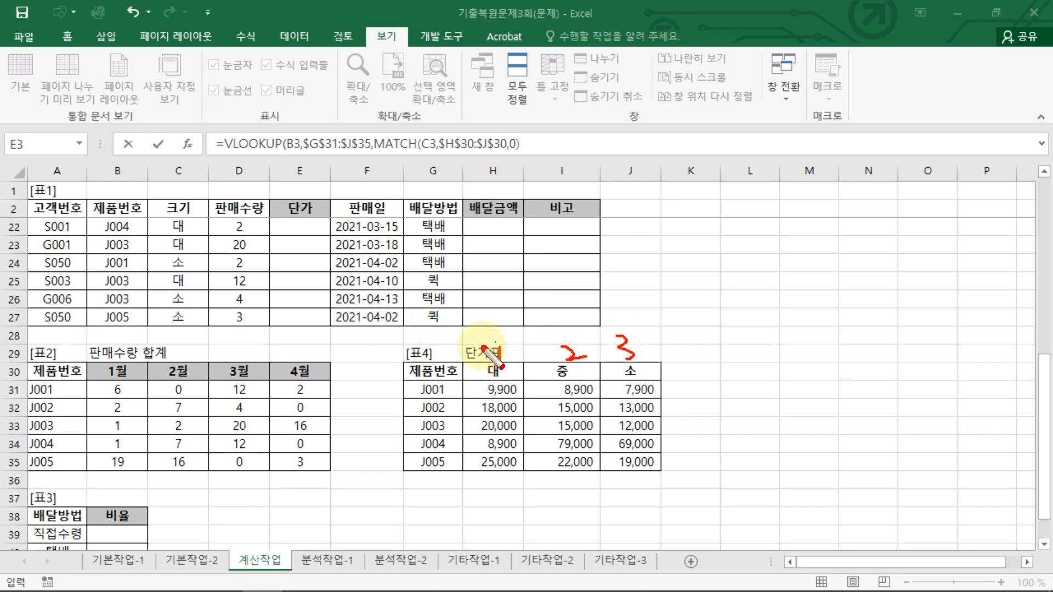
pyautogui.moveTo(364, 150); pyautogui.dragTo(516, 148)
pyautogui.moveTo(459, 359)
pyautogui.mouseDown()
pyautogui.moveTo(470, 380)
pyautogui.moveTo(645, 386)
pyautogui.moveTo(620, 352)
pyautogui.moveTo(472, 372)
pyautogui.mouseUp()
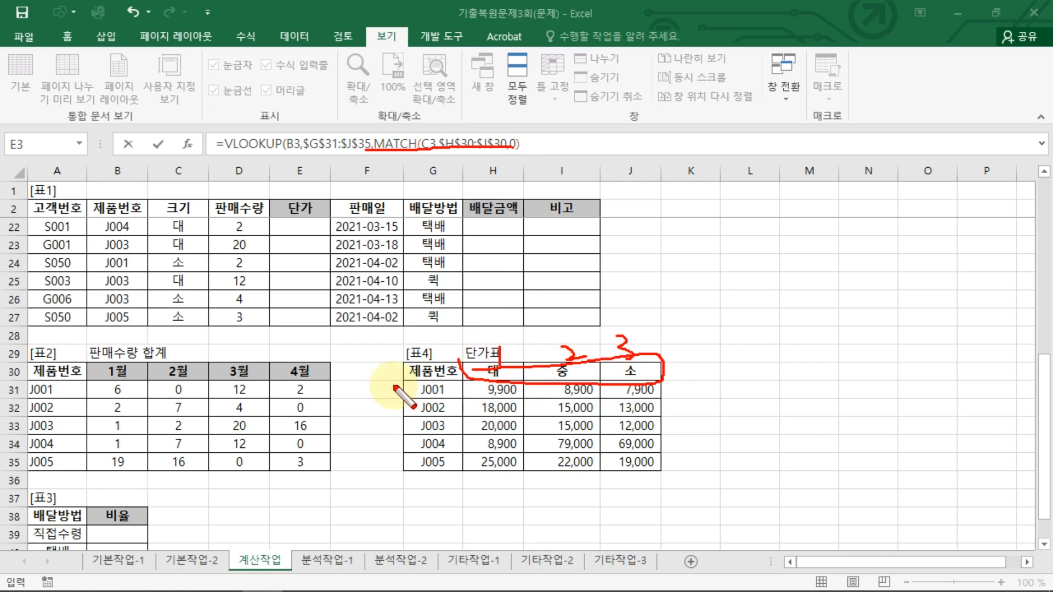
pyautogui.moveTo(389, 375)
pyautogui.mouseDown()
pyautogui.moveTo(405, 352)
pyautogui.moveTo(409, 376)
pyautogui.mouseUp()
pyautogui.moveTo(486, 317); pyautogui.dragTo(510, 330)
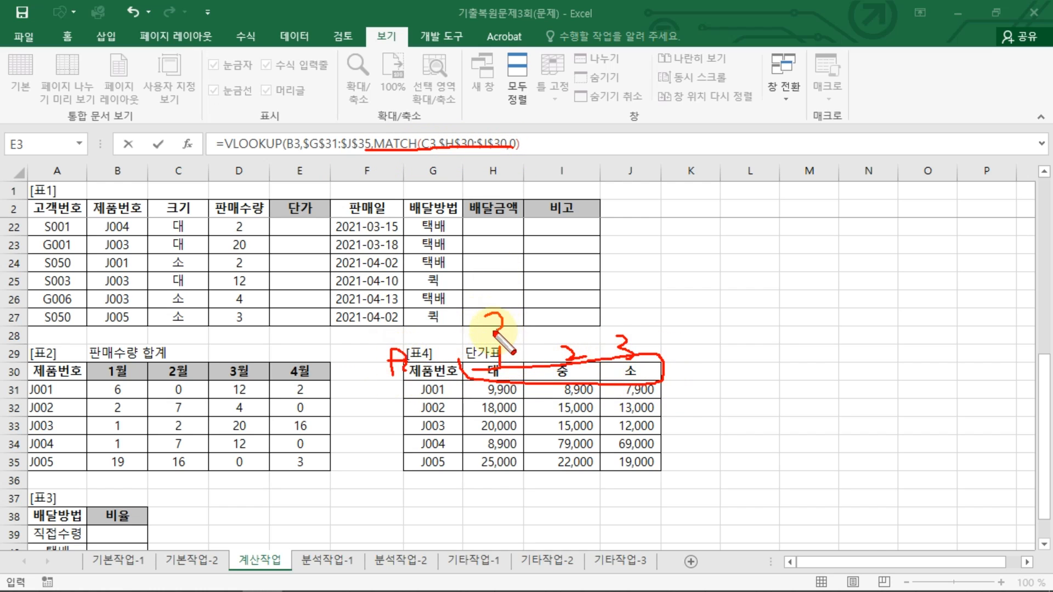
pyautogui.moveTo(566, 313)
pyautogui.mouseDown()
pyautogui.moveTo(568, 335)
pyautogui.moveTo(623, 318)
pyautogui.moveTo(616, 330)
pyautogui.mouseUp()
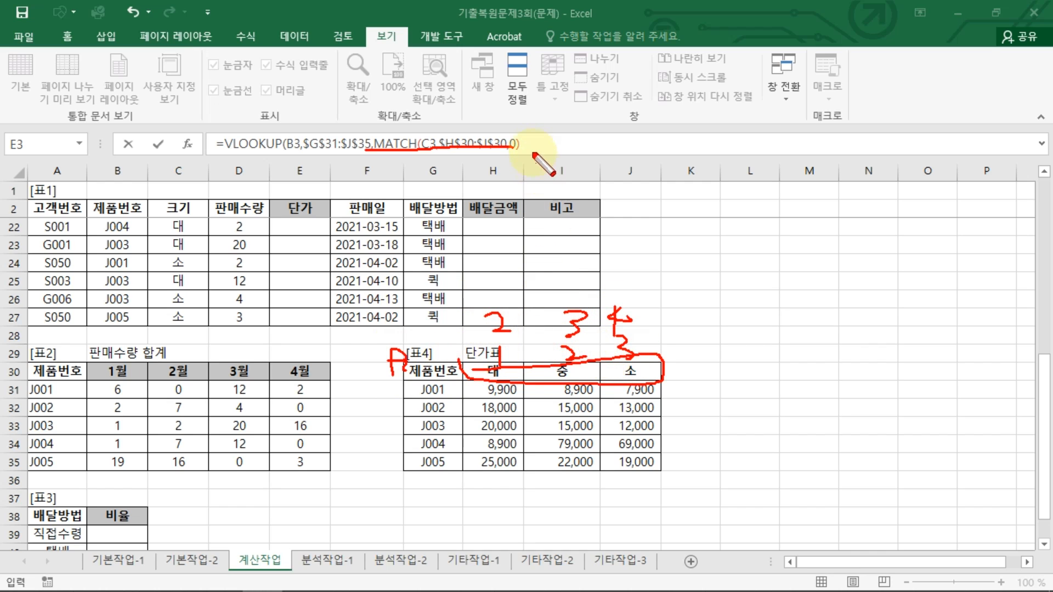
pyautogui.moveTo(535, 132)
pyautogui.mouseDown()
pyautogui.moveTo(531, 161)
pyautogui.moveTo(543, 154)
pyautogui.moveTo(549, 172)
pyautogui.mouseUp()
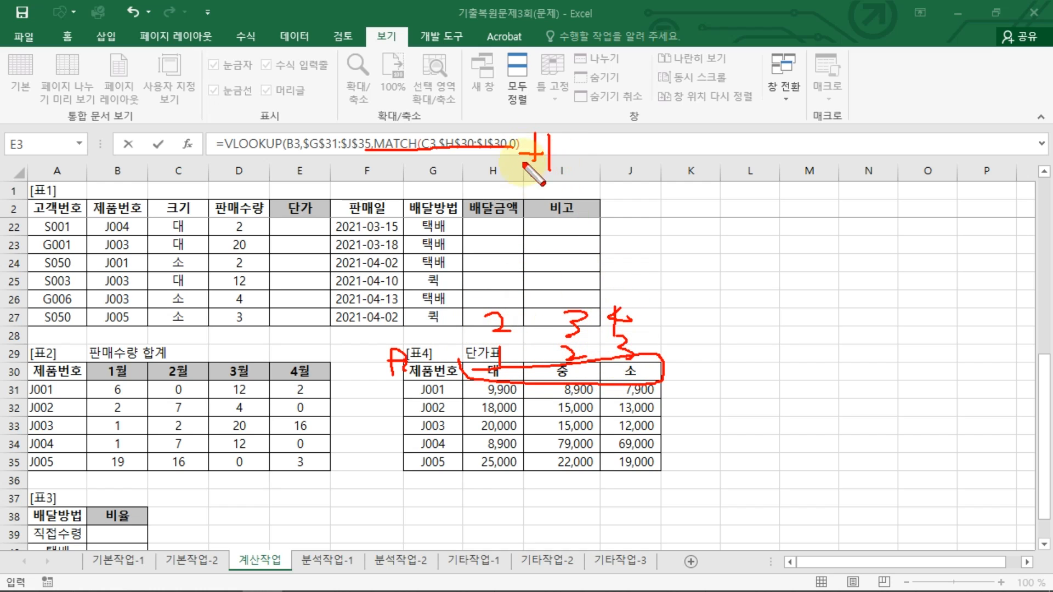
pyautogui.moveTo(531, 165); pyautogui.dragTo(535, 188)
pyautogui.press('Escape')
# Step: Add 1 to the MATCH result and set VLOOKUP's range lookup argument to FALSE
pyautogui.click(550, 151)
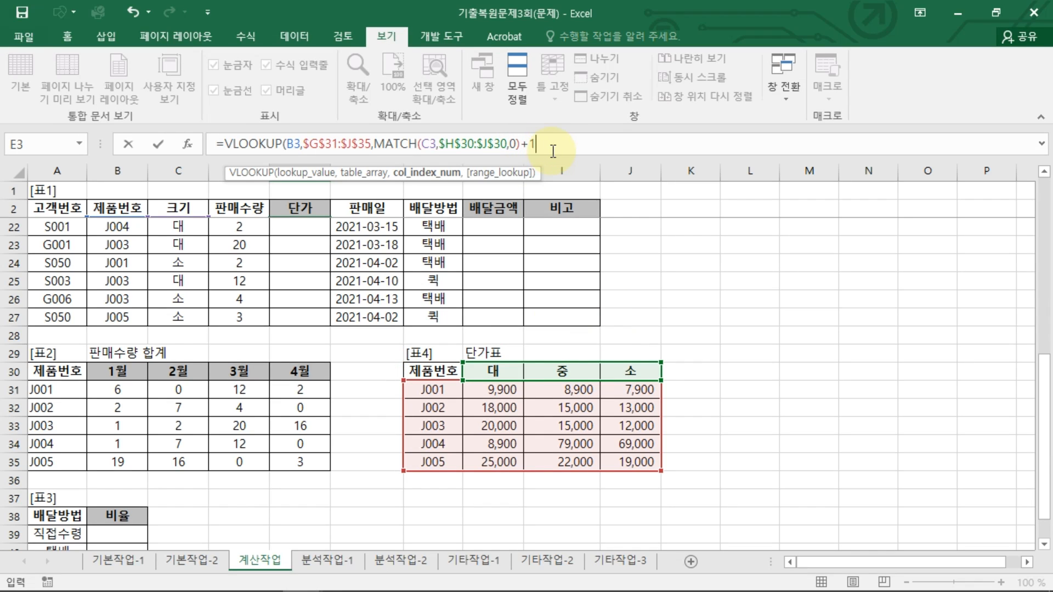
pyautogui.write(',')
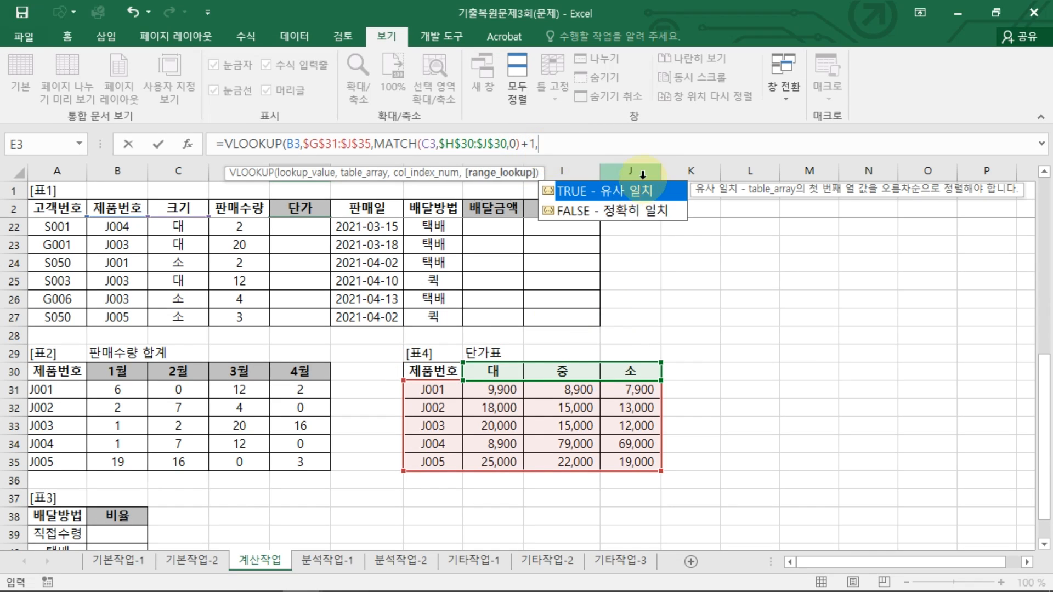
pyautogui.click(620, 212)
pyautogui.doubleClick(620, 212)
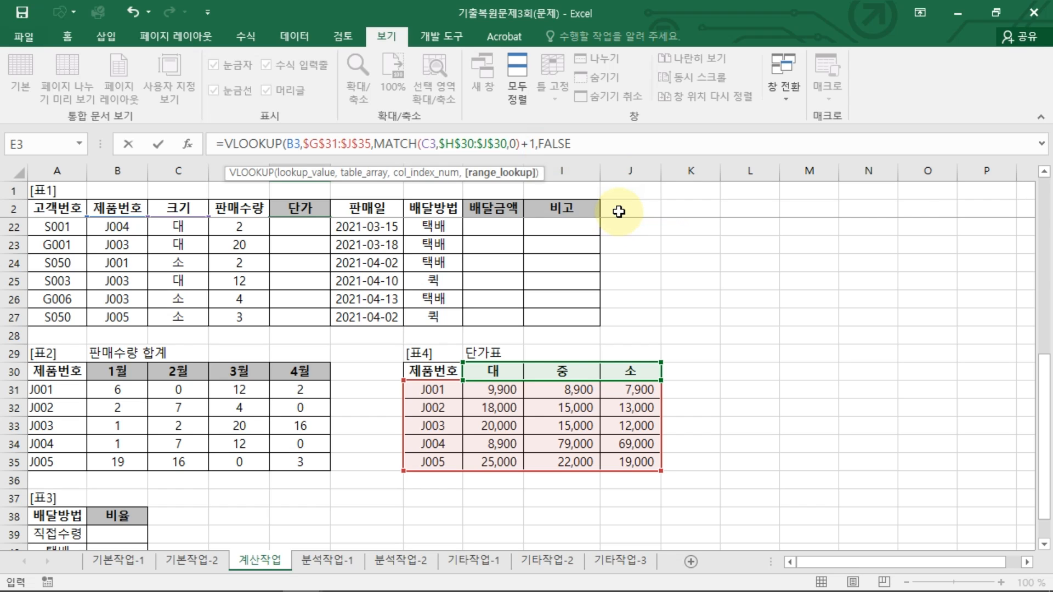
pyautogui.hotkey('ctrl', '2')
pyautogui.moveTo(532, 157)
pyautogui.mouseDown()
pyautogui.moveTo(513, 145)
pyautogui.moveTo(542, 158)
pyautogui.mouseUp()
pyautogui.press('Escape')
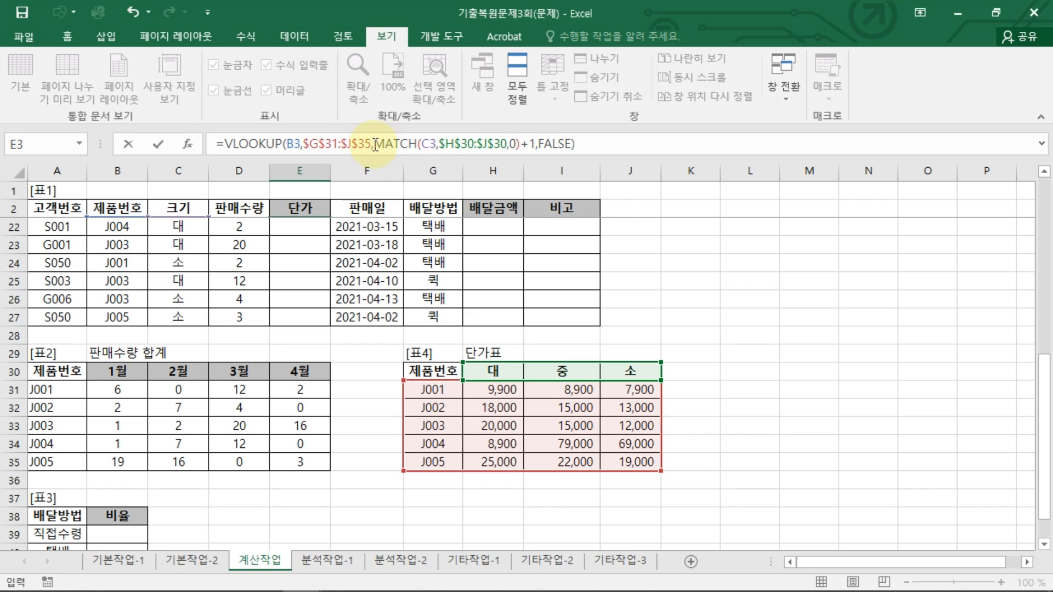
pyautogui.moveTo(375, 145); pyautogui.dragTo(536, 146)
pyautogui.hotkey('ctrl', '2')
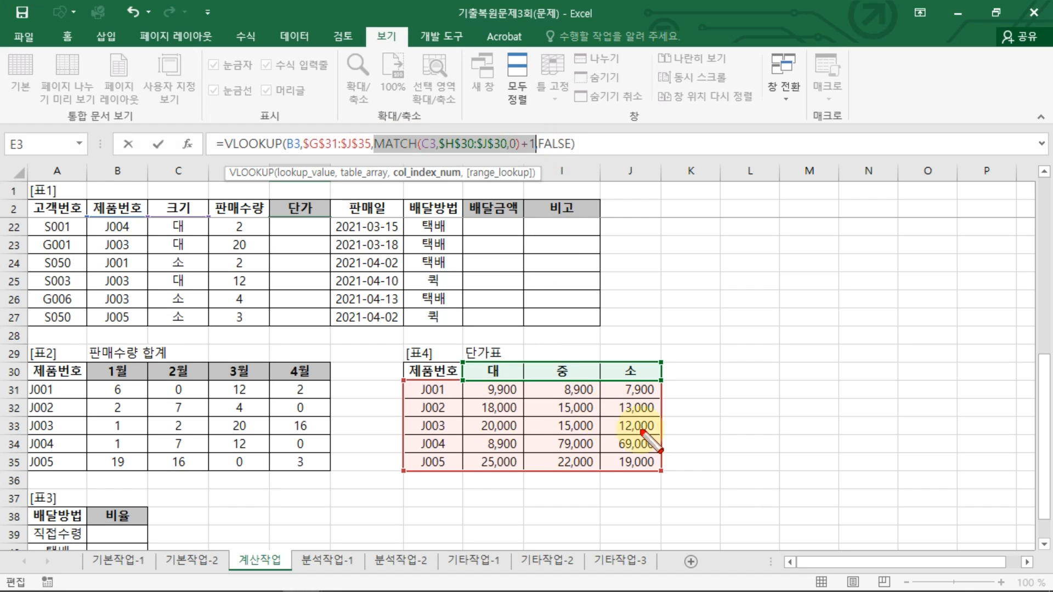
pyautogui.moveTo(186, 210); pyautogui.dragTo(193, 247)
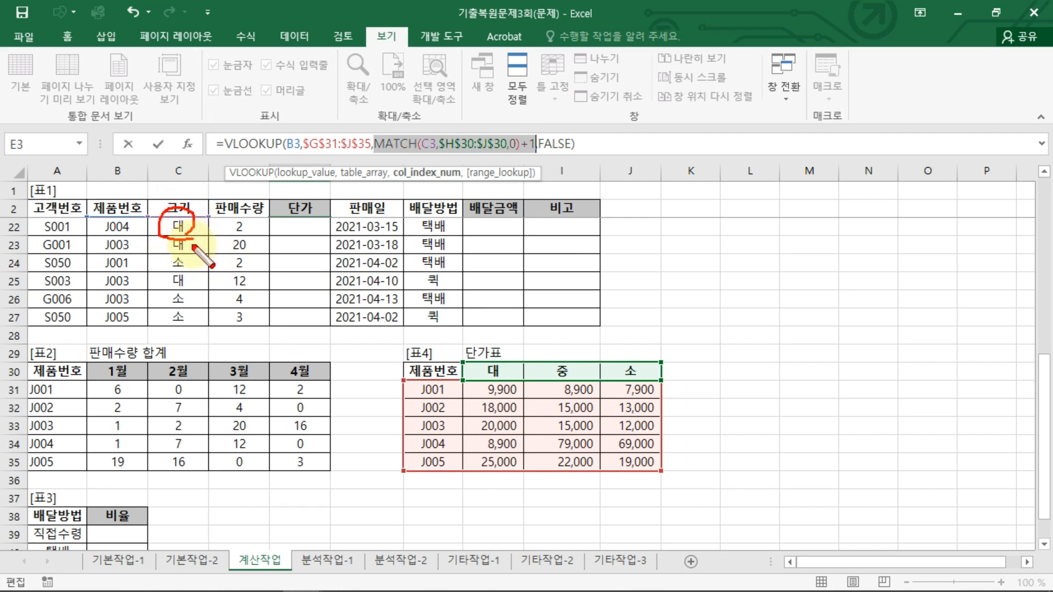
pyautogui.moveTo(487, 354)
pyautogui.mouseDown()
pyautogui.moveTo(472, 387)
pyautogui.moveTo(478, 361)
pyautogui.mouseUp()
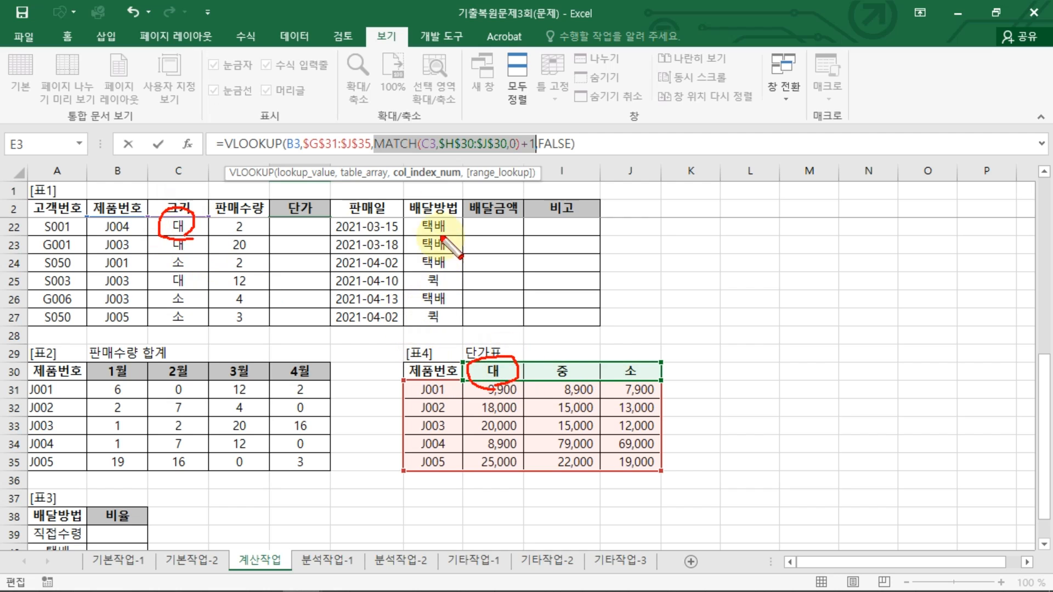
pyautogui.moveTo(381, 159); pyautogui.dragTo(525, 153)
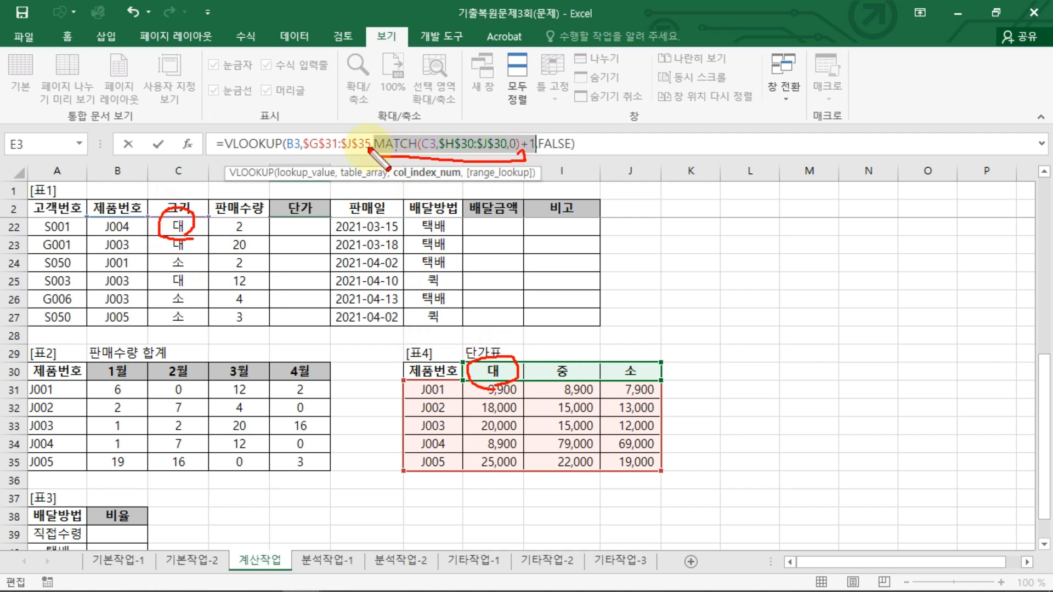
pyautogui.moveTo(375, 153); pyautogui.dragTo(375, 160)
pyautogui.moveTo(454, 175); pyautogui.dragTo(454, 215)
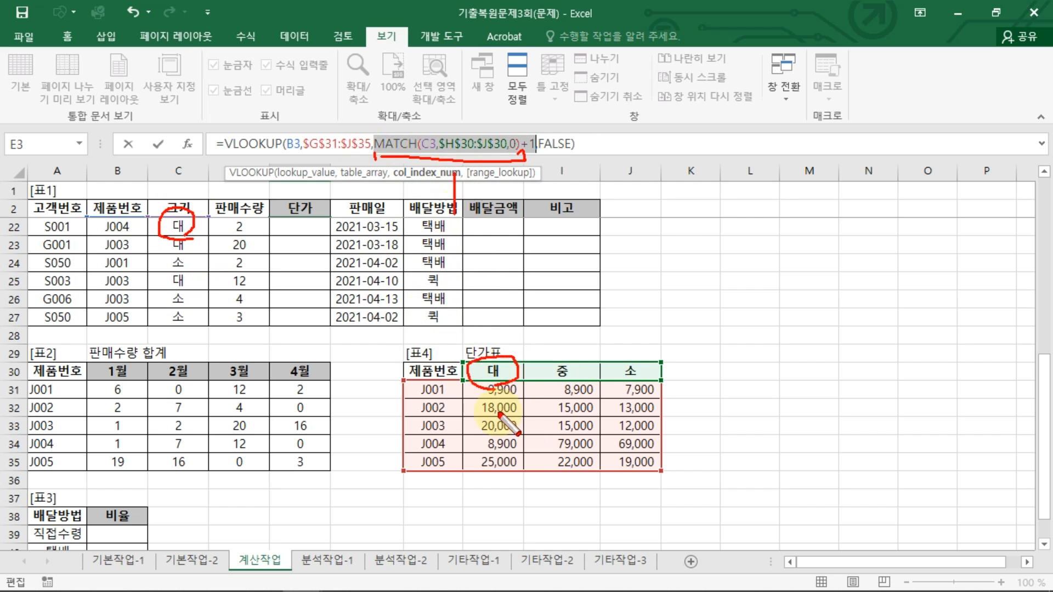
pyautogui.moveTo(430, 327); pyautogui.dragTo(430, 351)
pyautogui.moveTo(489, 324); pyautogui.dragTo(513, 342)
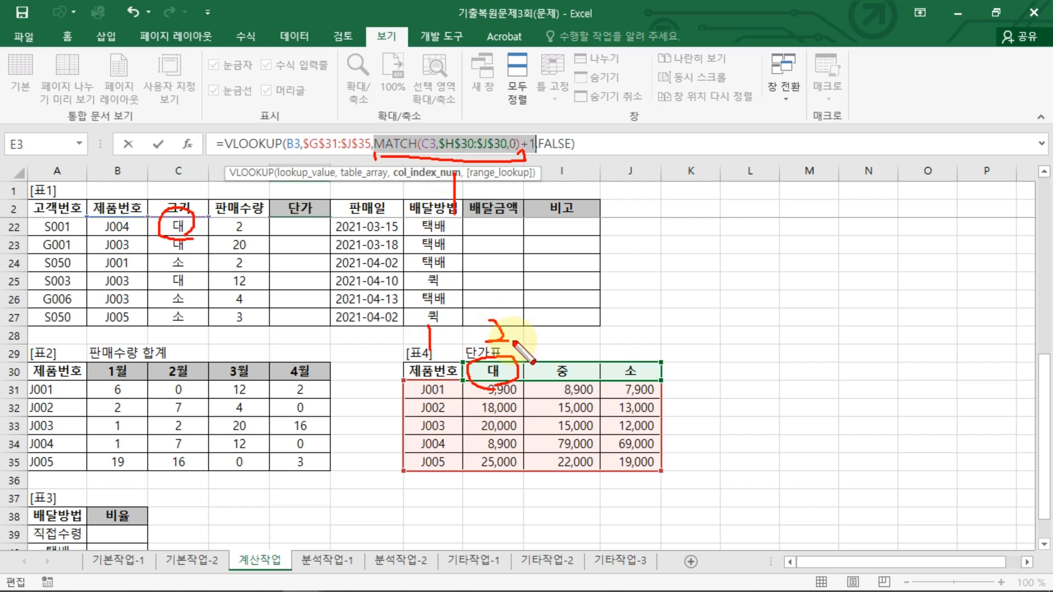
pyautogui.moveTo(541, 159)
pyautogui.mouseDown()
pyautogui.moveTo(543, 134)
pyautogui.moveTo(526, 162)
pyautogui.mouseUp()
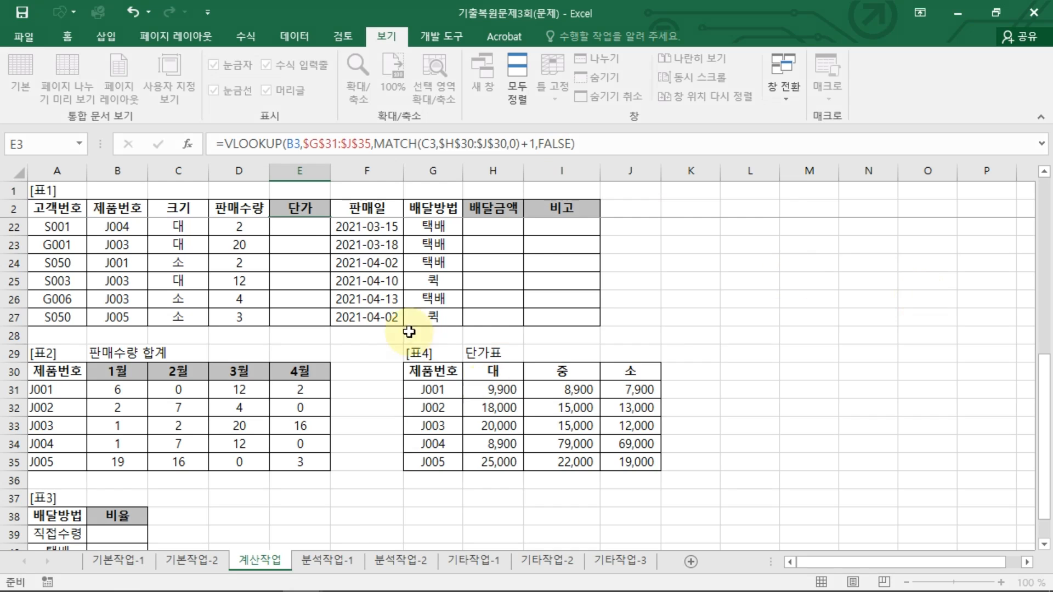
# Step: Enter the VLOOKUP/MATCH formula in E3 and fill it down the 단가 column
pyautogui.press('Return')
pyautogui.click(313, 227)
pyautogui.doubleClick(330, 235)
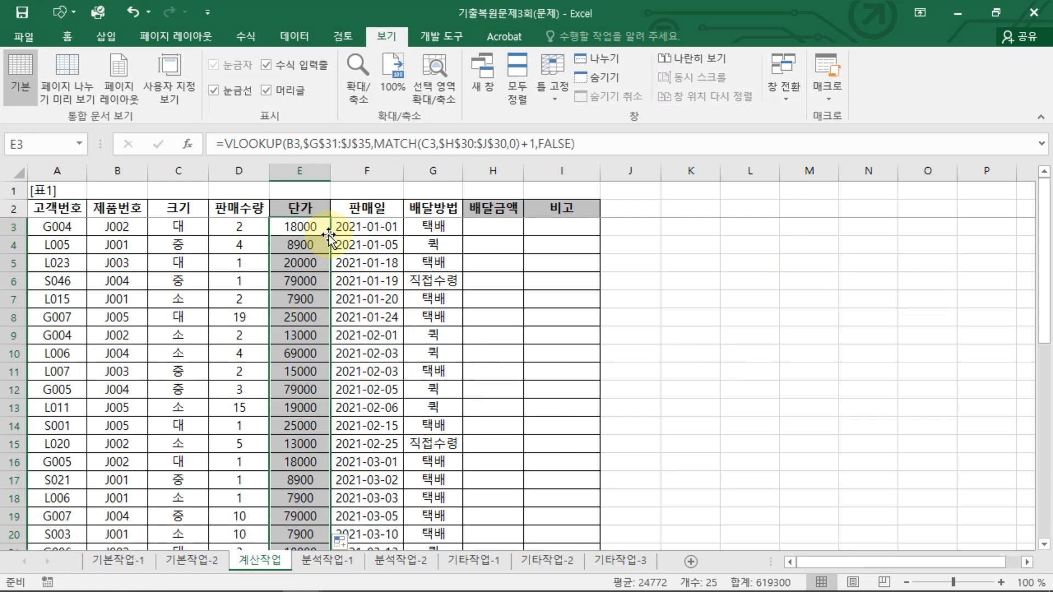
pyautogui.scroll(-4, 306, 417)
pyautogui.scroll(4, 301, 384)
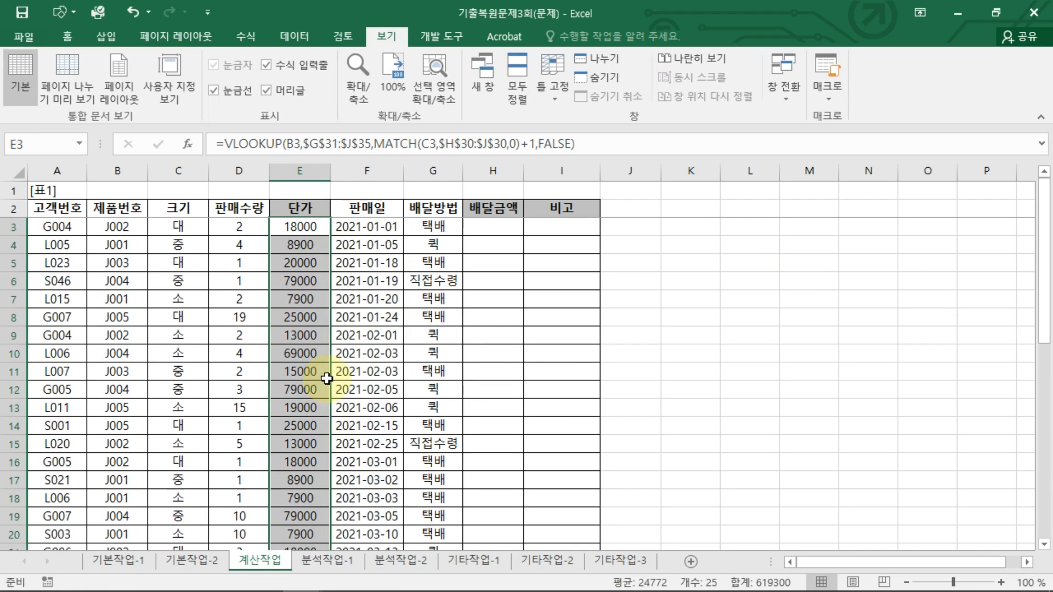
pyautogui.click(312, 233)
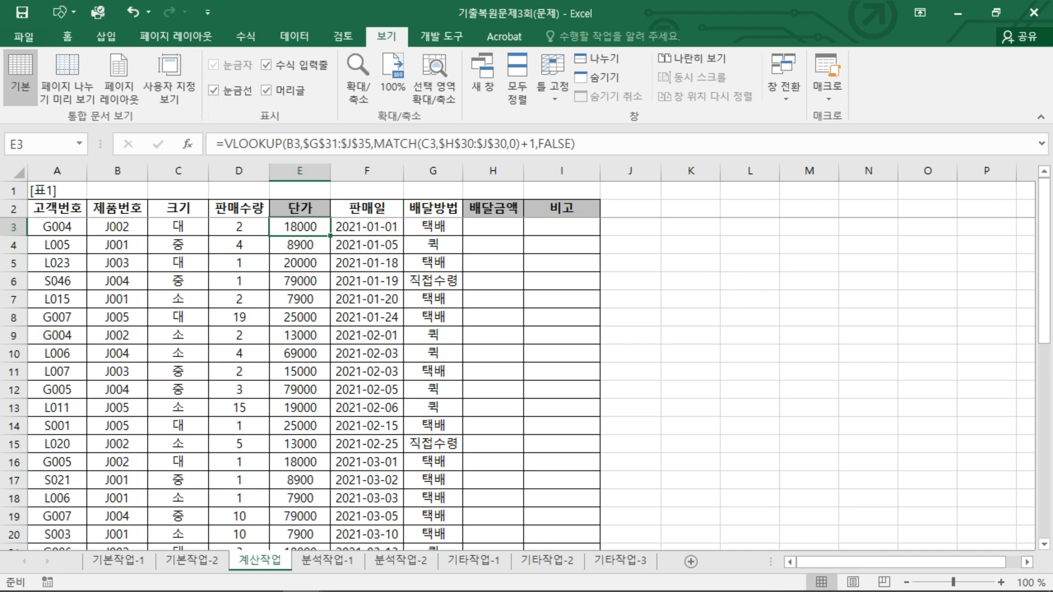
# Step: Select H3 and open the Visual Basic editor from the developer tools
pyautogui.click(487, 230)
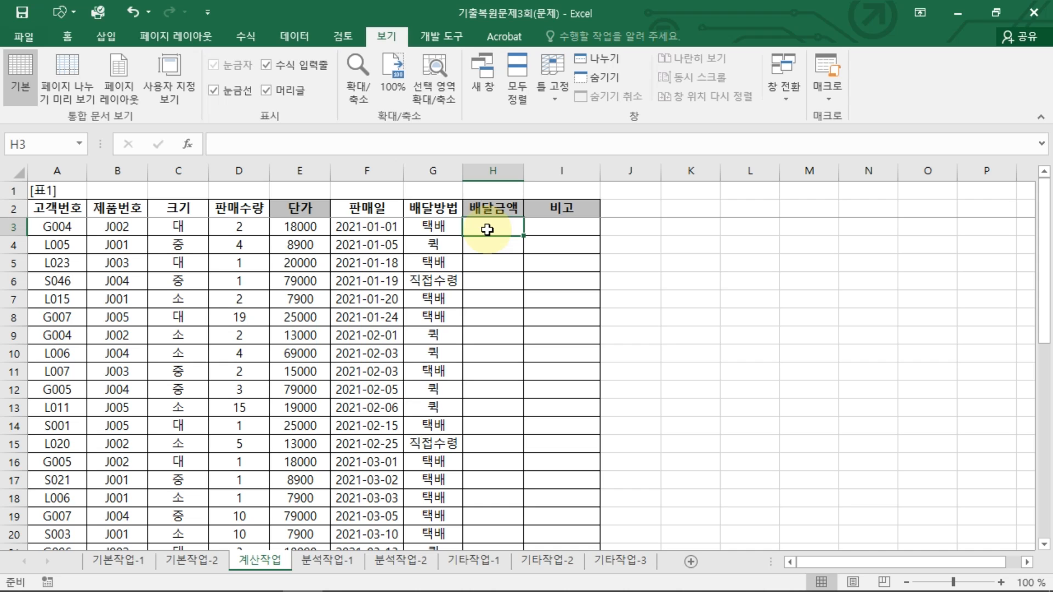
pyautogui.click(441, 33)
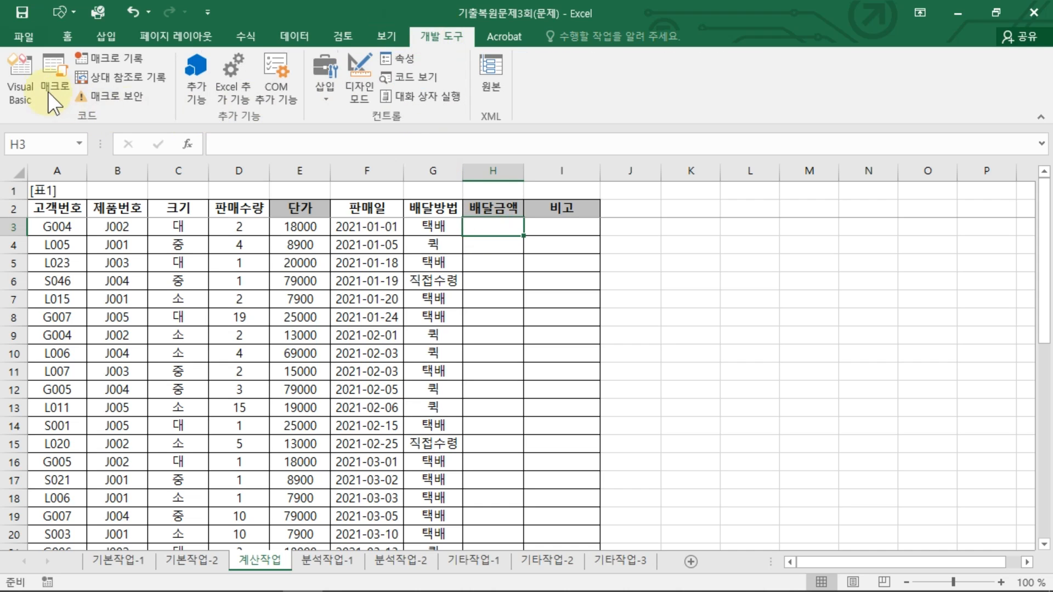
pyautogui.click(21, 79)
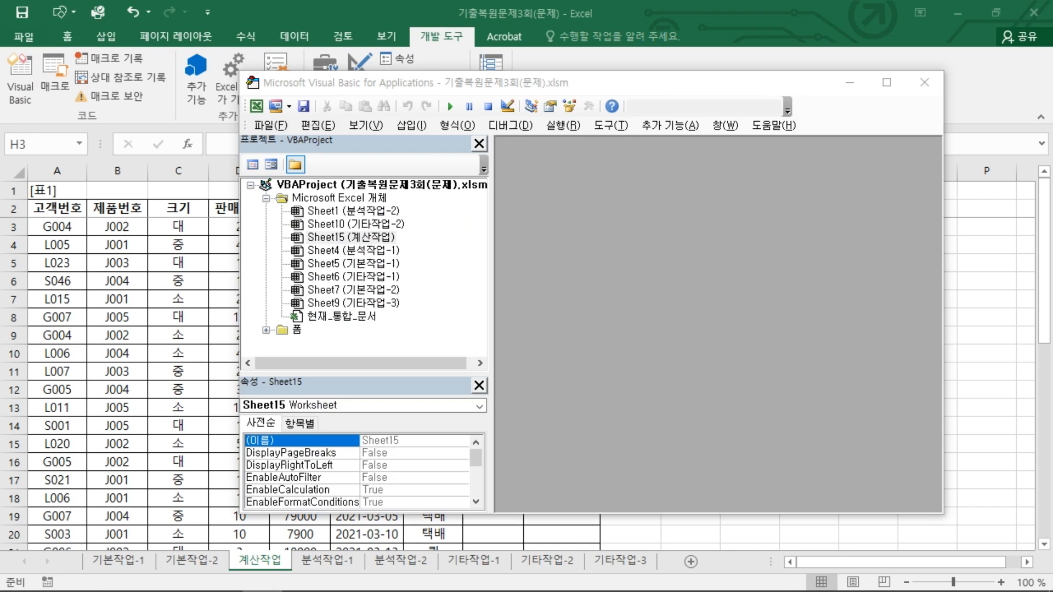
# Step: Insert a new standard module into the workbook's VBA project
pyautogui.click(309, 81)
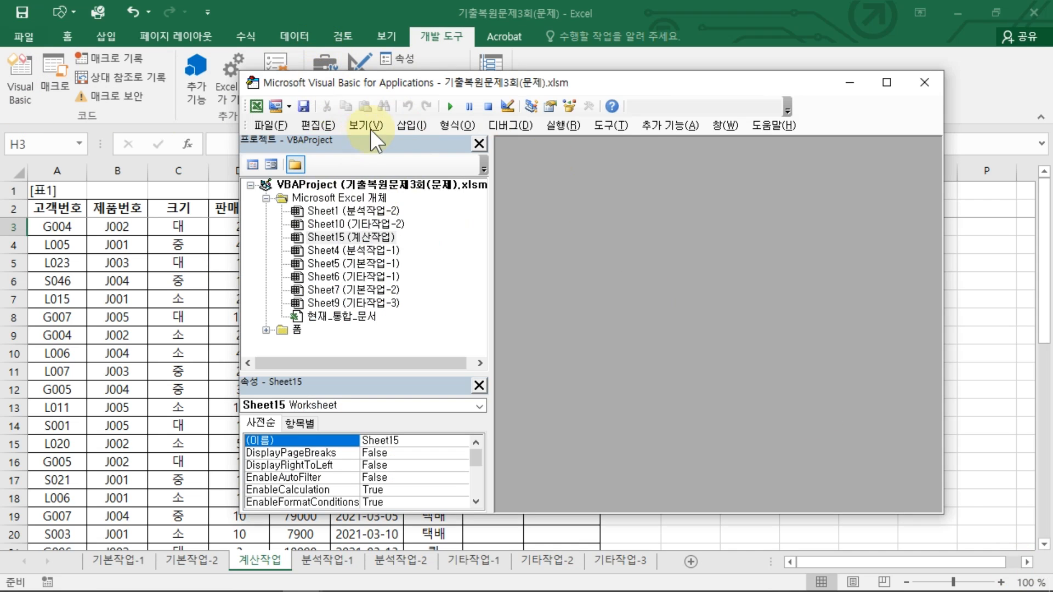
pyautogui.click(411, 125)
pyautogui.click(447, 178)
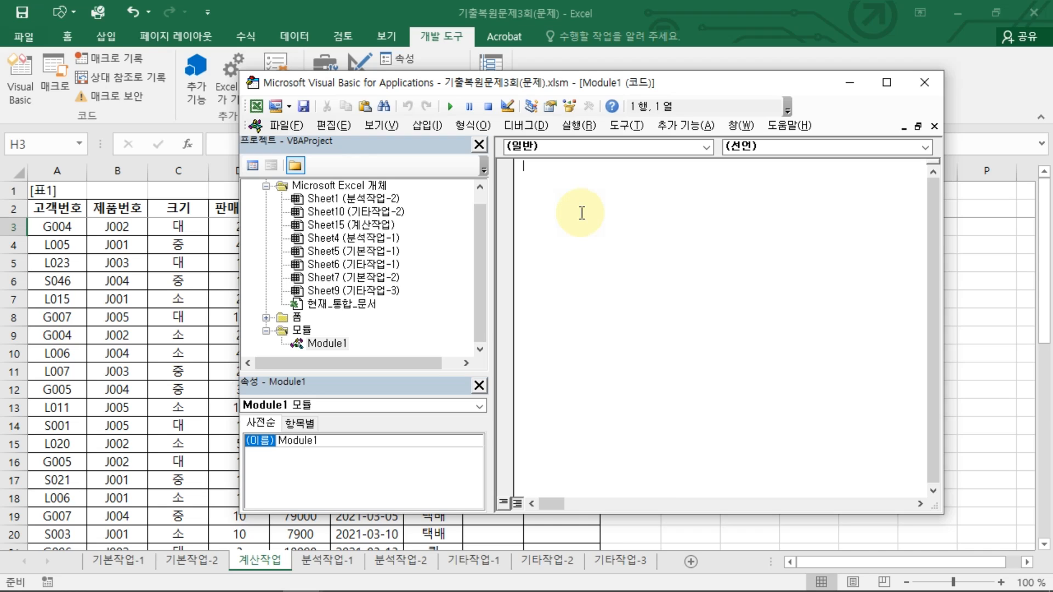
# Step: Declare Public Function fn배달금액 with parameters 판매수량 and 배달방법
pyautogui.write('ㅔㅕ')
pyautogui.press('BackSpace')
pyautogui.press('BackSpace')
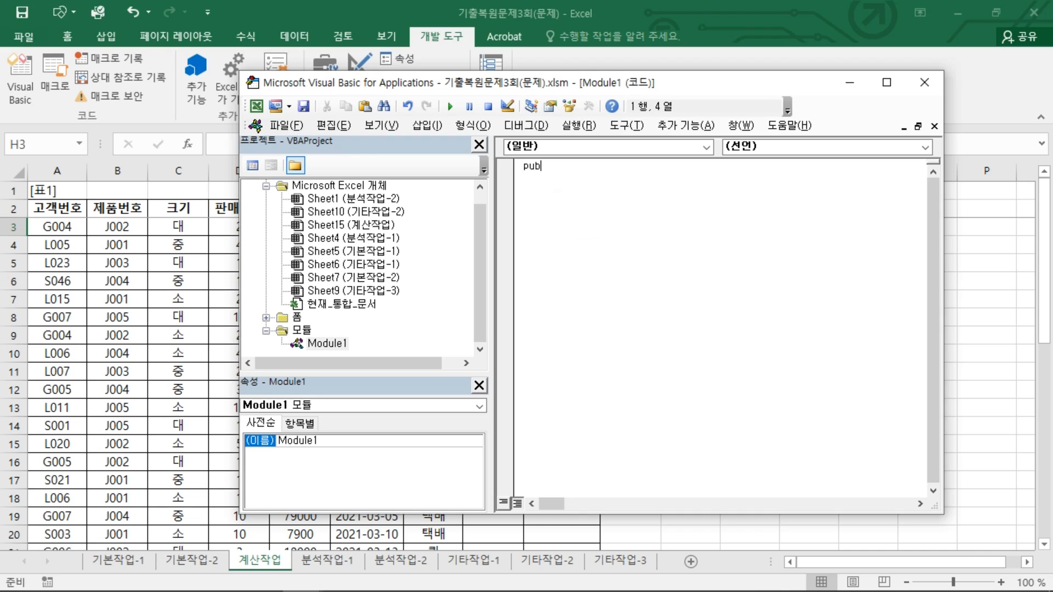
pyautogui.write('public function fn배')
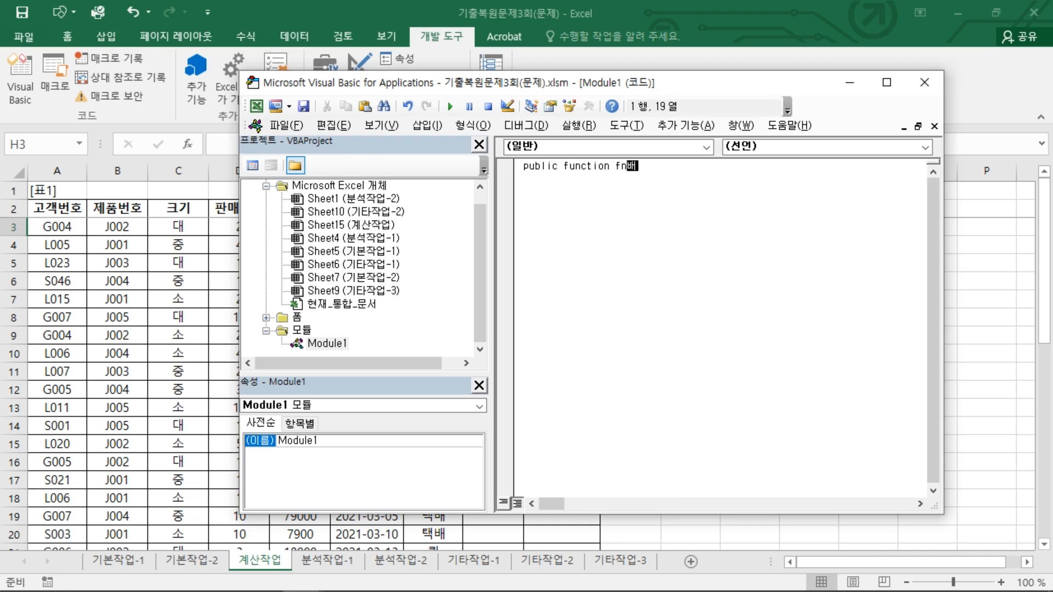
pyautogui.write('더ㅏㄹㅡㅁㅇㅐㄱ(ㅍㅏ')
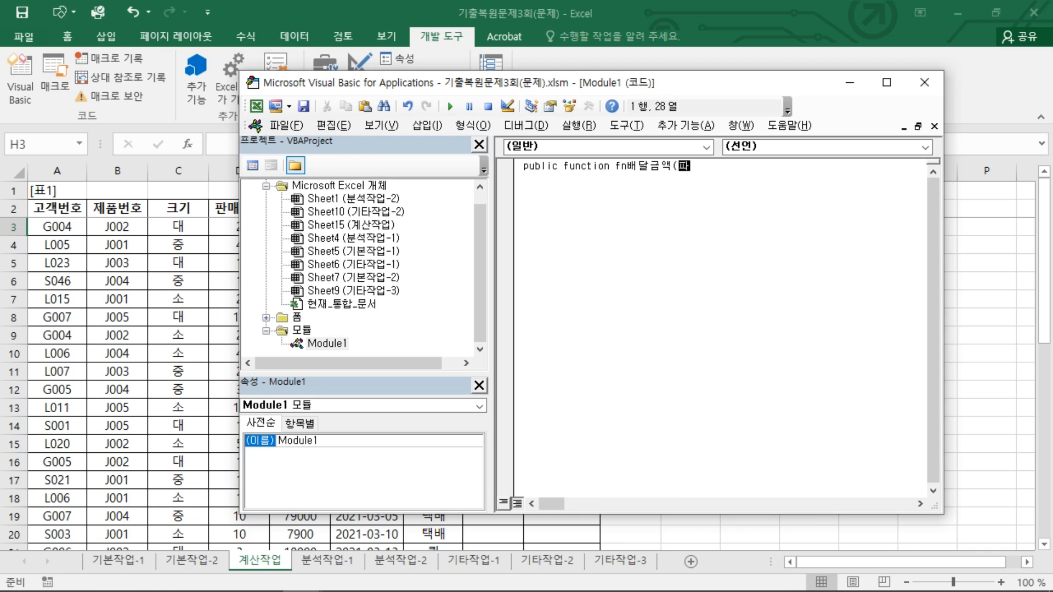
pyautogui.write('ㄴㅁㅐㅅㅜㅏㄹㅂㅏㅇㅂㅓㅂ')
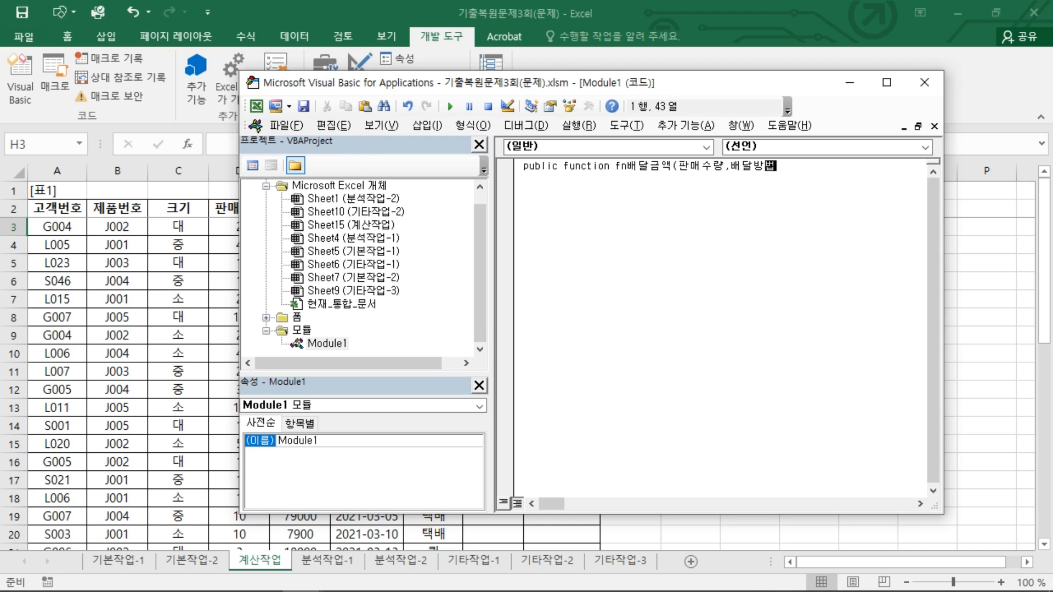
pyautogui.write(')')
pyautogui.press('Return')
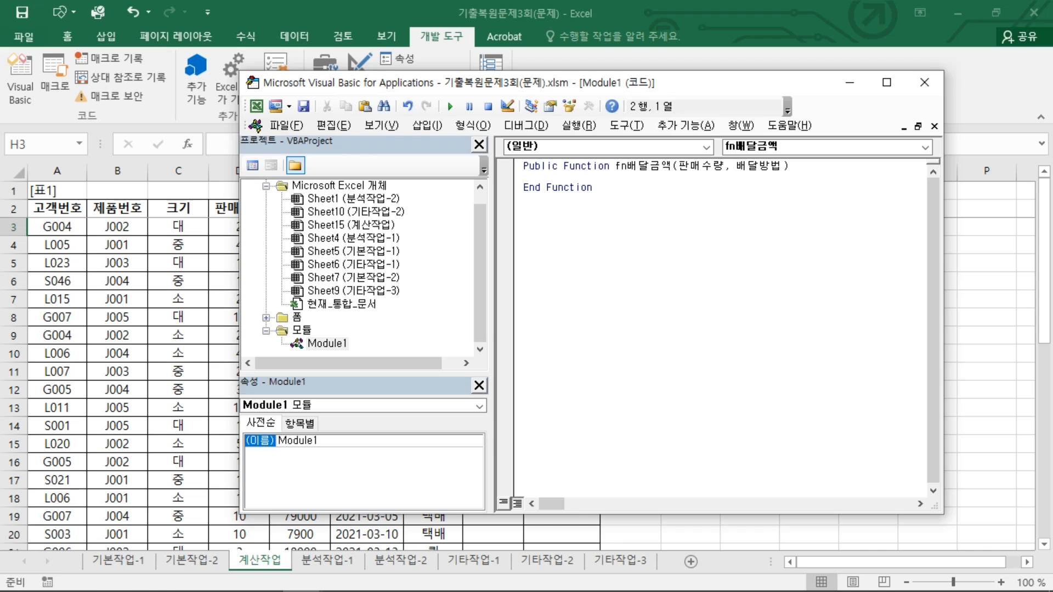
# Step: Inside the function, add the condition If 배달방법 = "택배" Then
pyautogui.press('Return')
pyautogui.press('Return')
pyautogui.press('Return')
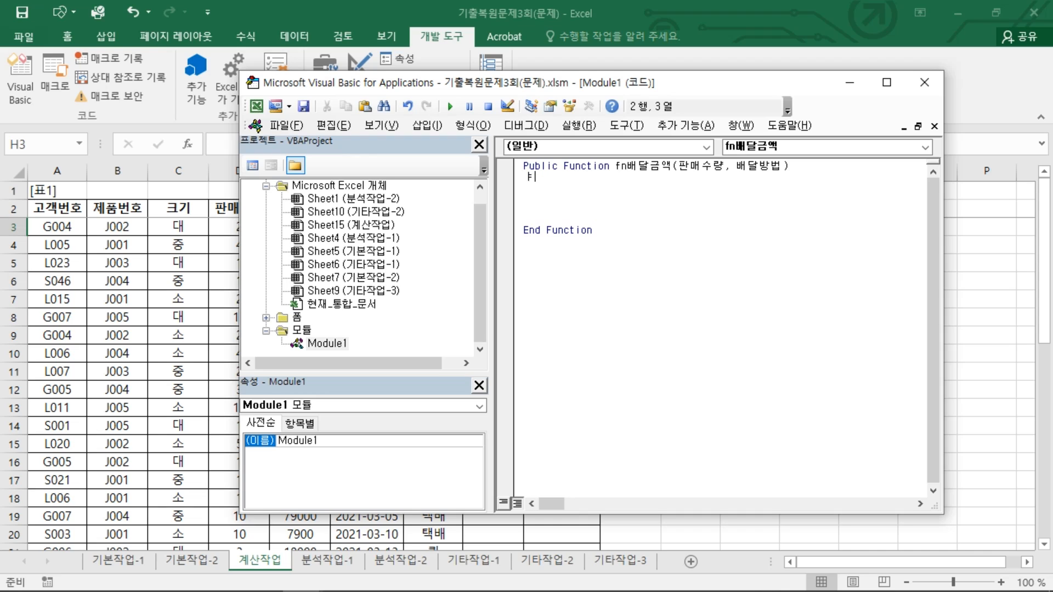
pyautogui.press('Return')
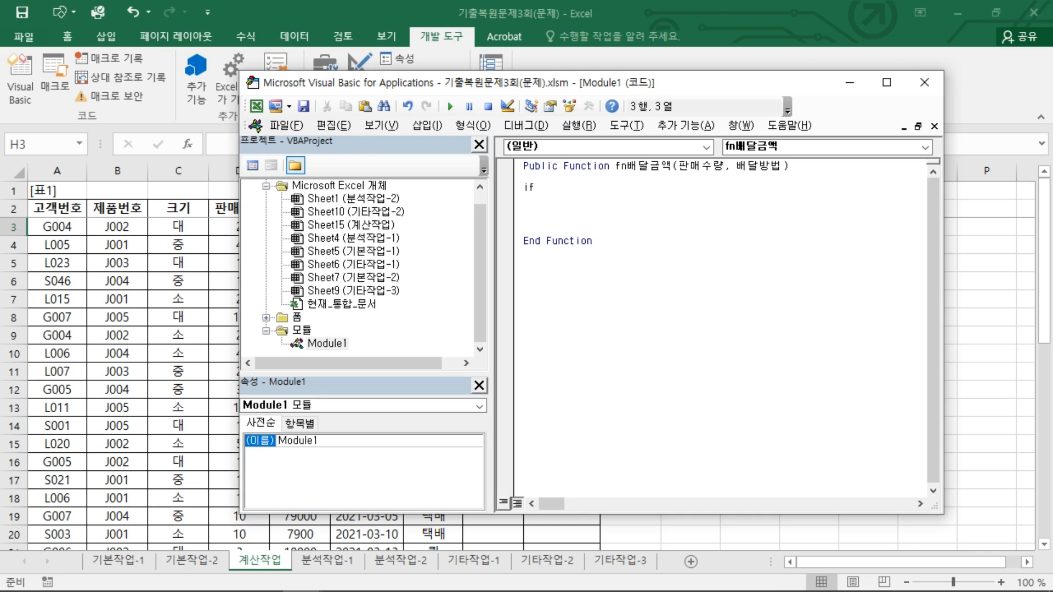
pyautogui.write('if 배달')
pyautogui.write('방버')
pyautogui.write('법 = "택ㅂ')
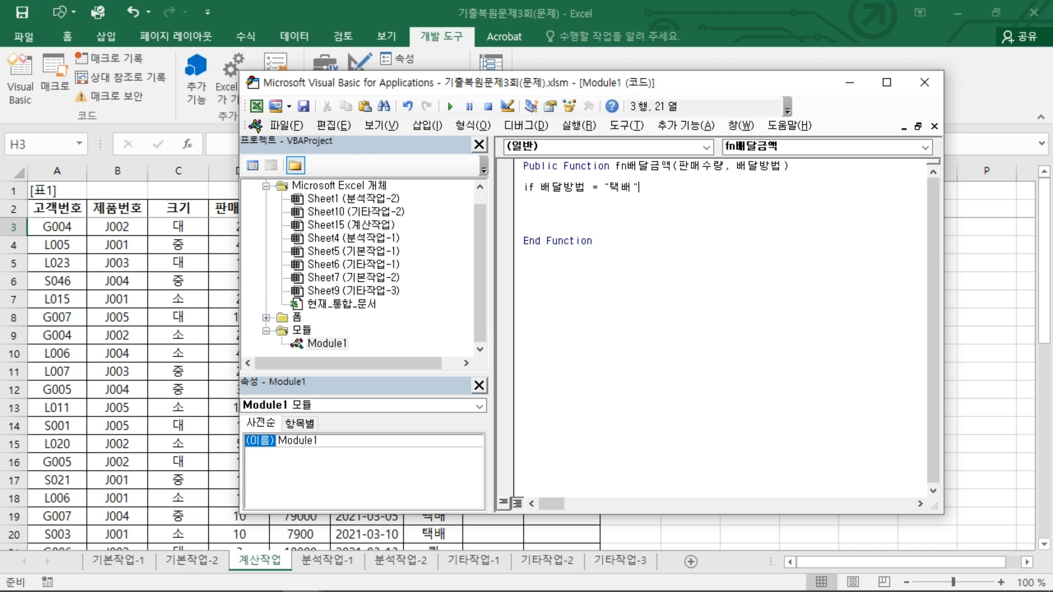
pyautogui.press('Return')
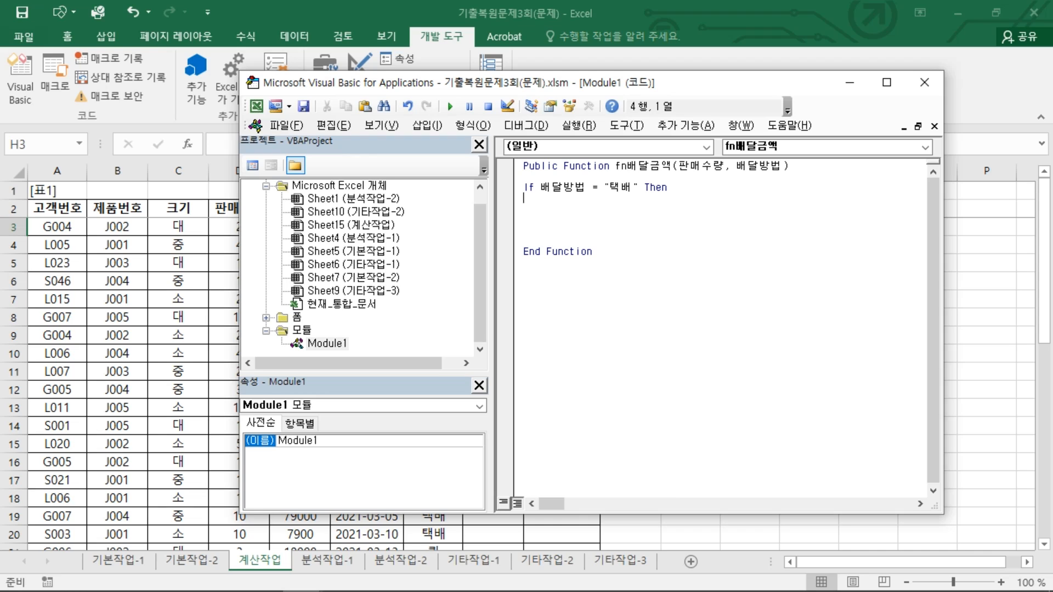
# Step: Add a nested condition If 판매수량 >= 2 Then
pyautogui.press('Return')
pyautogui.write('if ')
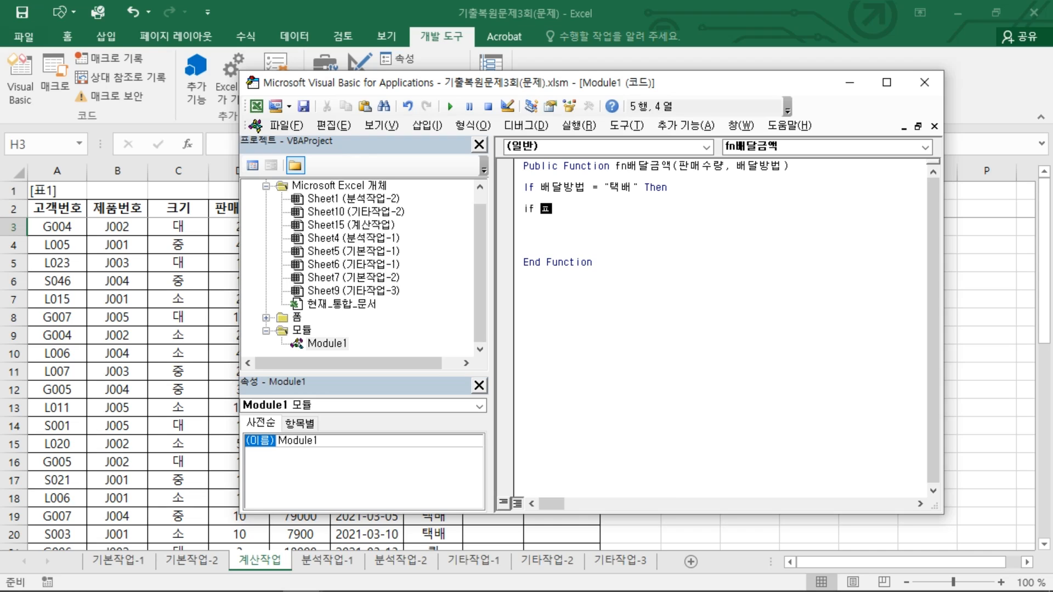
pyautogui.write('판매')
pyautogui.write('수랴')
pyautogui.write('매수량')
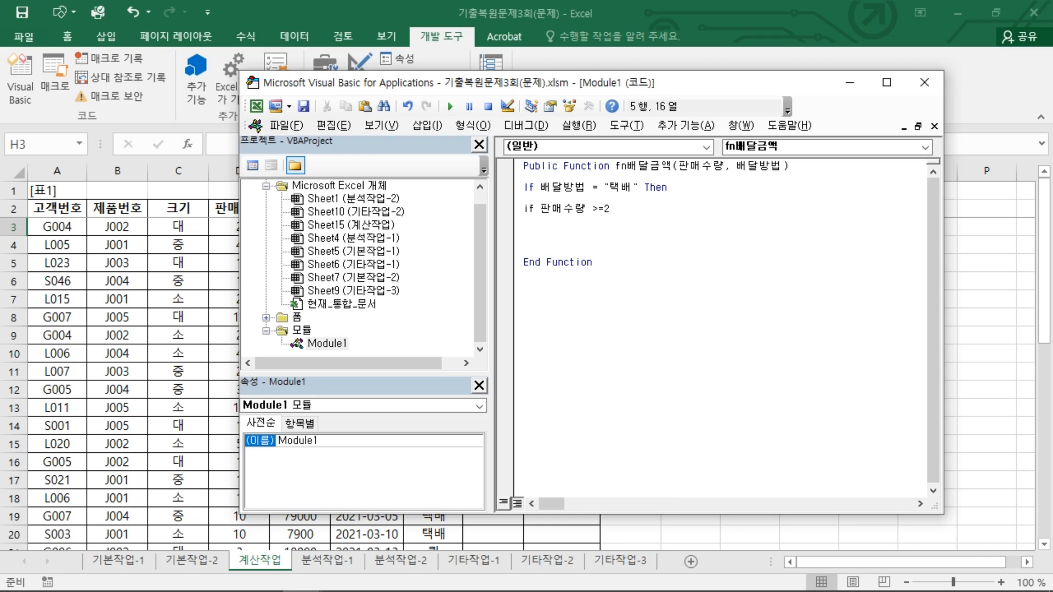
pyautogui.press('Return')
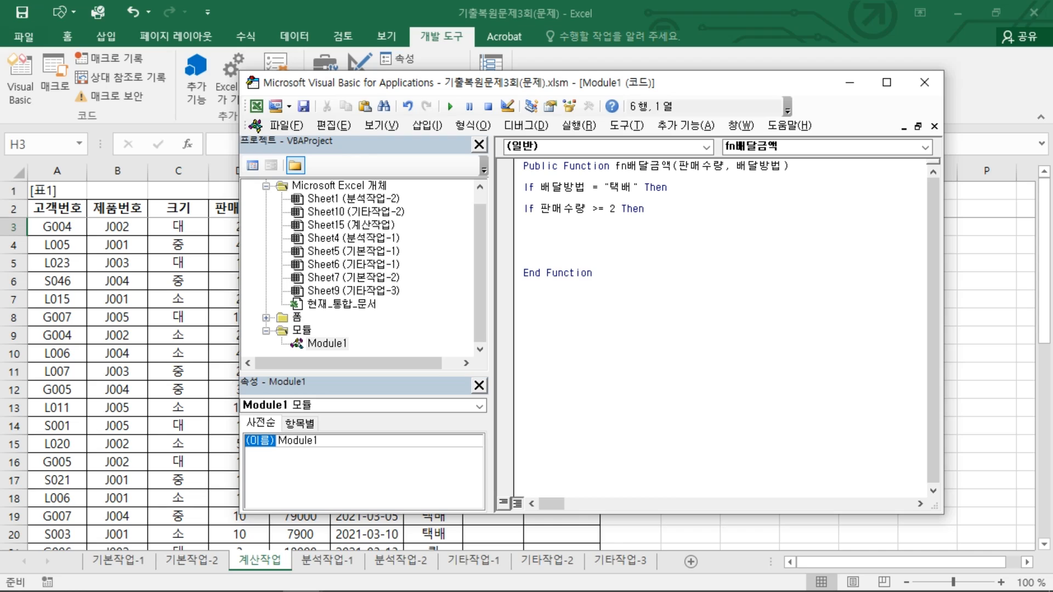
# Step: Set fn배달금액 = 0 in the nested branch and add an Else clause
pyautogui.press('Return')
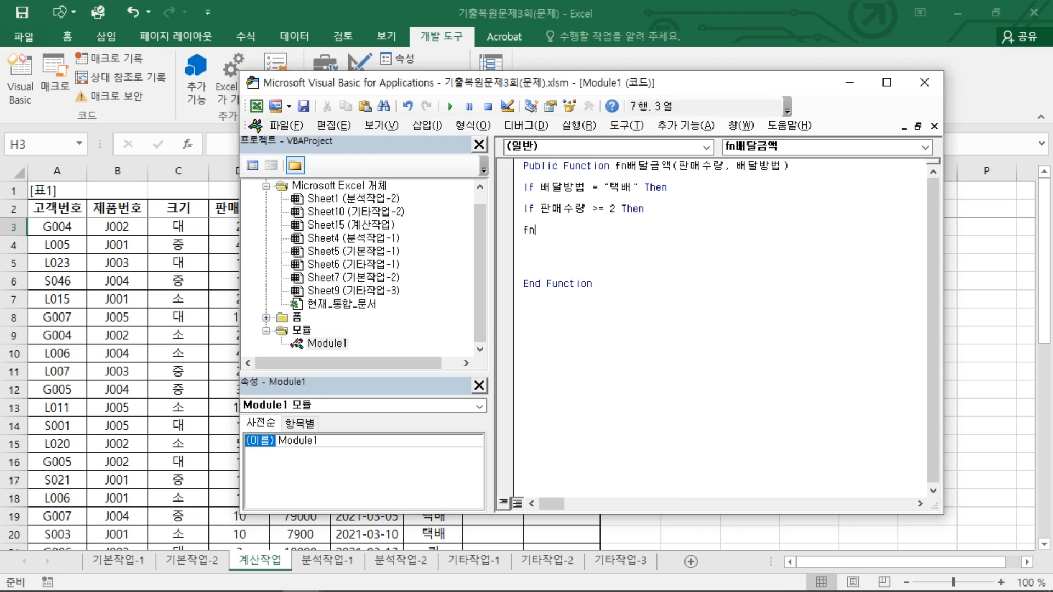
pyautogui.write('fn배달ㄱ')
pyautogui.write('액 = 0')
pyautogui.press('Return')
pyautogui.press('Return')
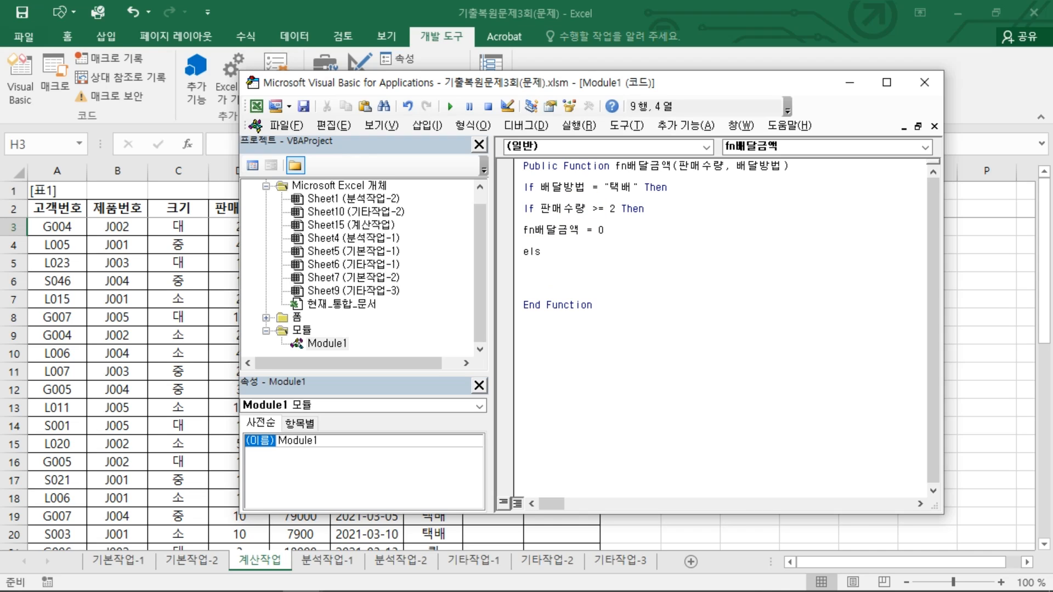
pyautogui.write('else')
pyautogui.press('Return')
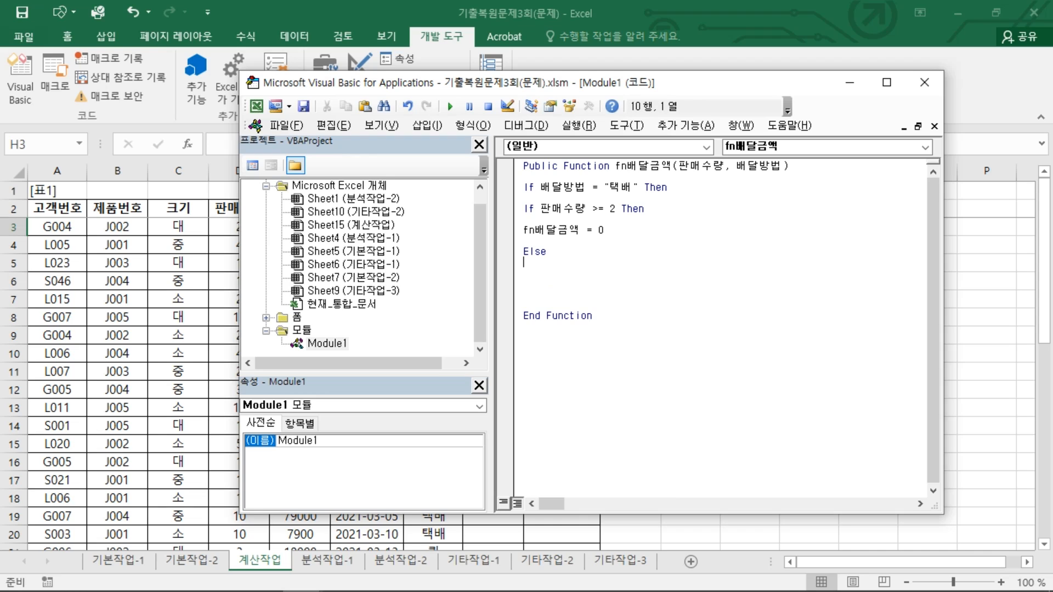
# Step: Set fn배달금액 = 3000 in the Else branch and close the nested condition with End If
pyautogui.write('fnㅂ')
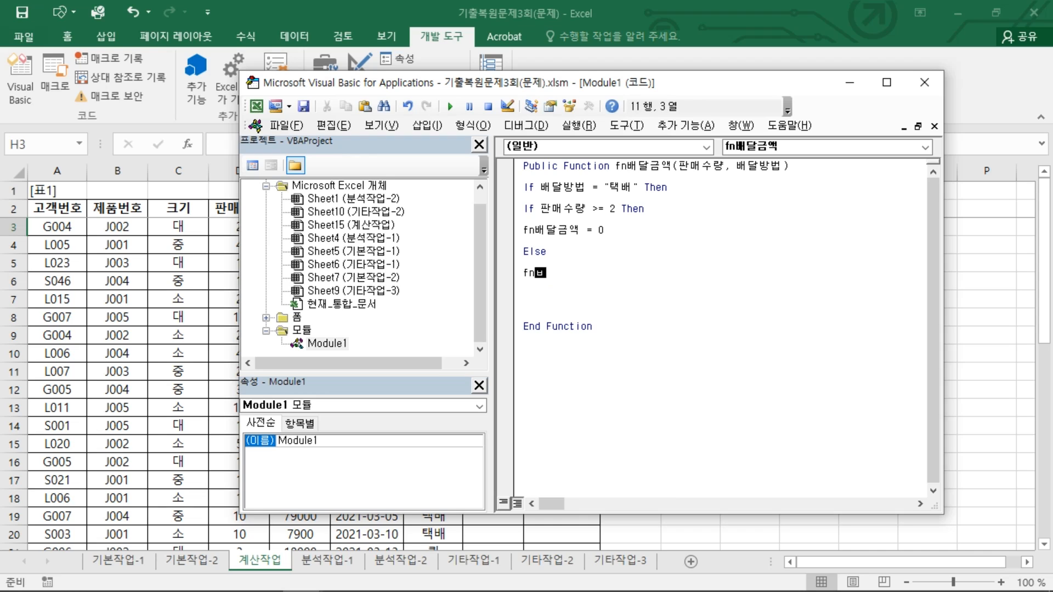
pyautogui.write('배다ㄹ듬ㄱ')
pyautogui.write('금액 = ')
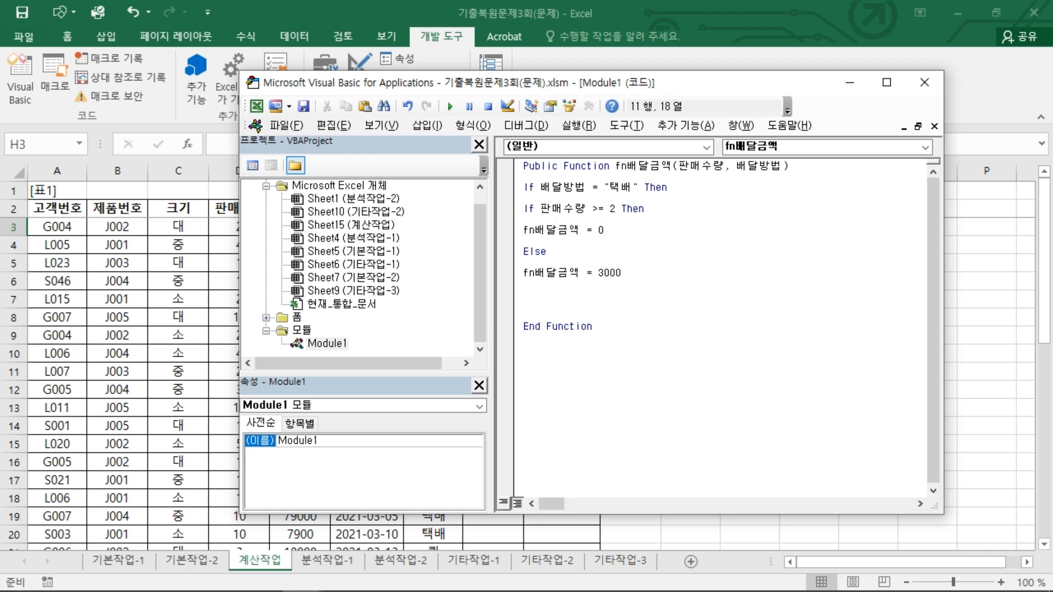
pyautogui.write('3000')
pyautogui.press('Return')
pyautogui.press('Return')
pyautogui.write('두')
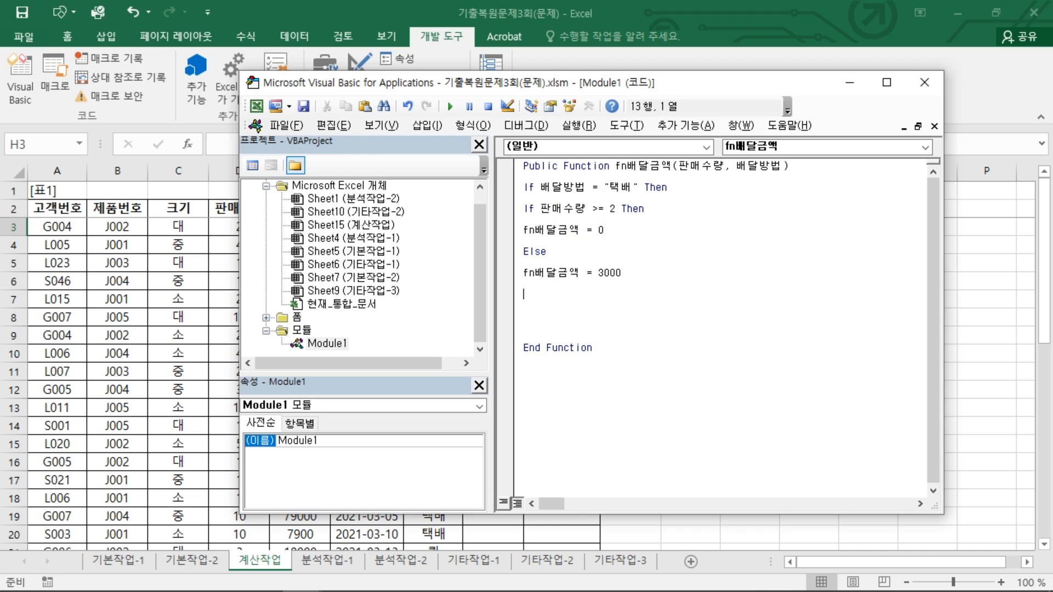
pyautogui.press('Return')
pyautogui.press('Down')
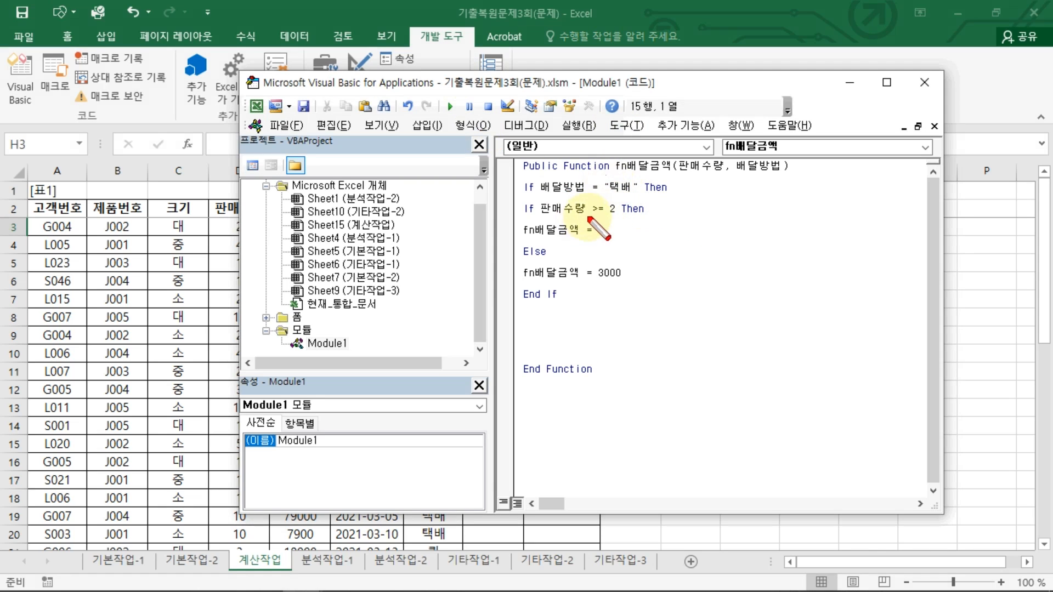
pyautogui.moveTo(600, 196); pyautogui.dragTo(653, 193)
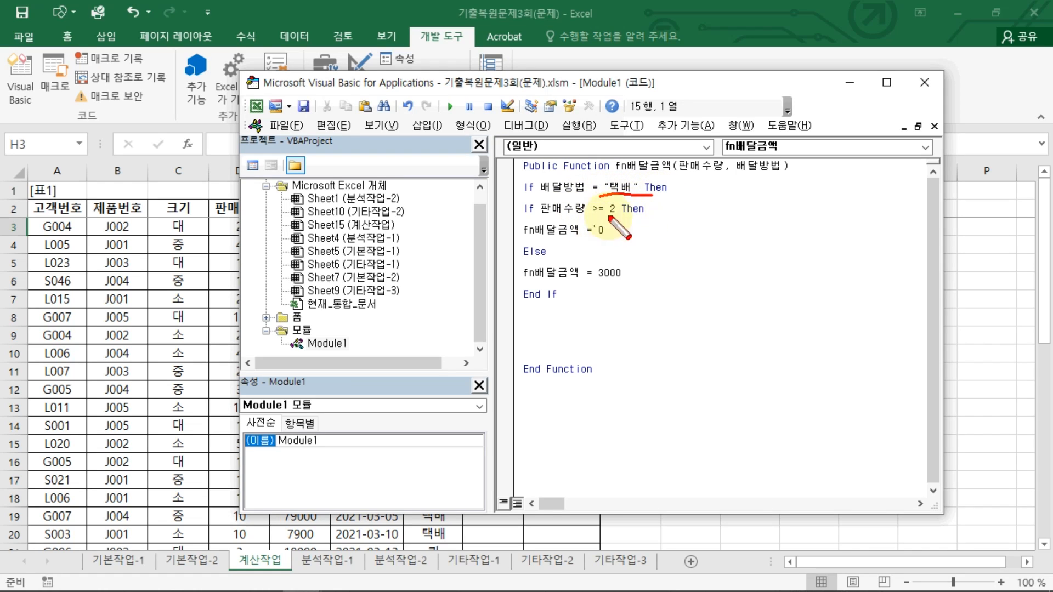
pyautogui.moveTo(524, 220)
pyautogui.mouseDown()
pyautogui.moveTo(642, 217)
pyautogui.moveTo(582, 233)
pyautogui.moveTo(606, 242)
pyautogui.moveTo(583, 288)
pyautogui.mouseUp()
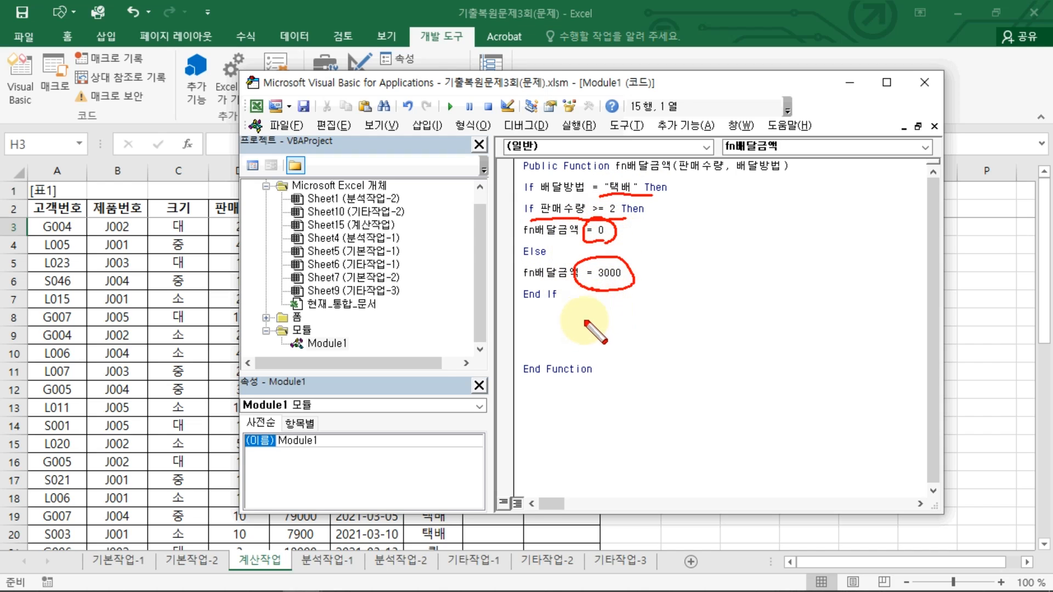
# Step: Add an ElseIf branch for 배달방법 = "퀵" Then after the nested End If
pyautogui.press('Escape')
pyautogui.click(567, 317)
pyautogui.write('elseif')
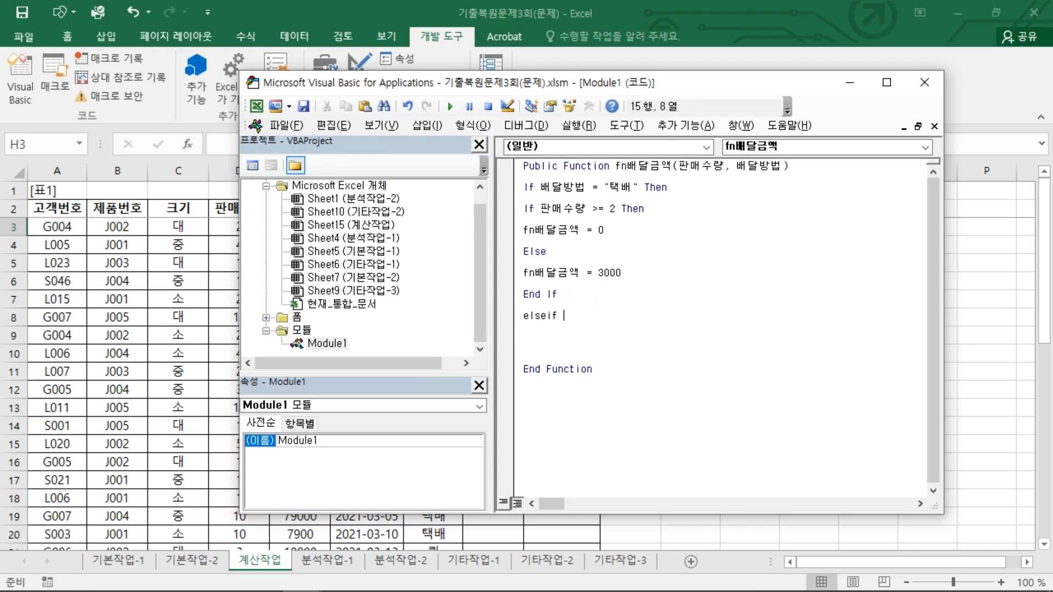
pyautogui.write('배달방법 = "퀵" then')
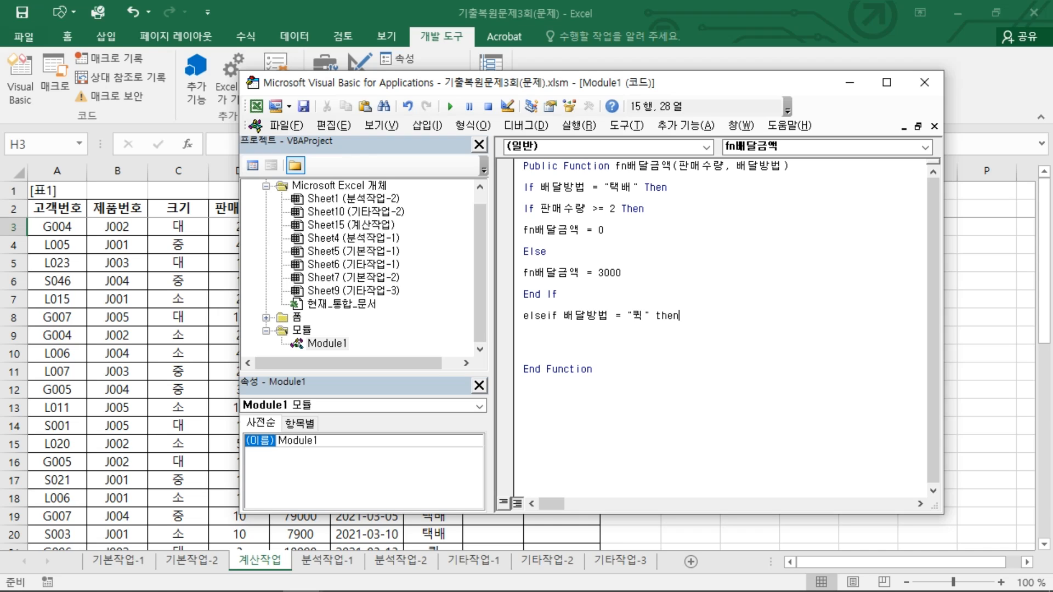
pyautogui.press('Return')
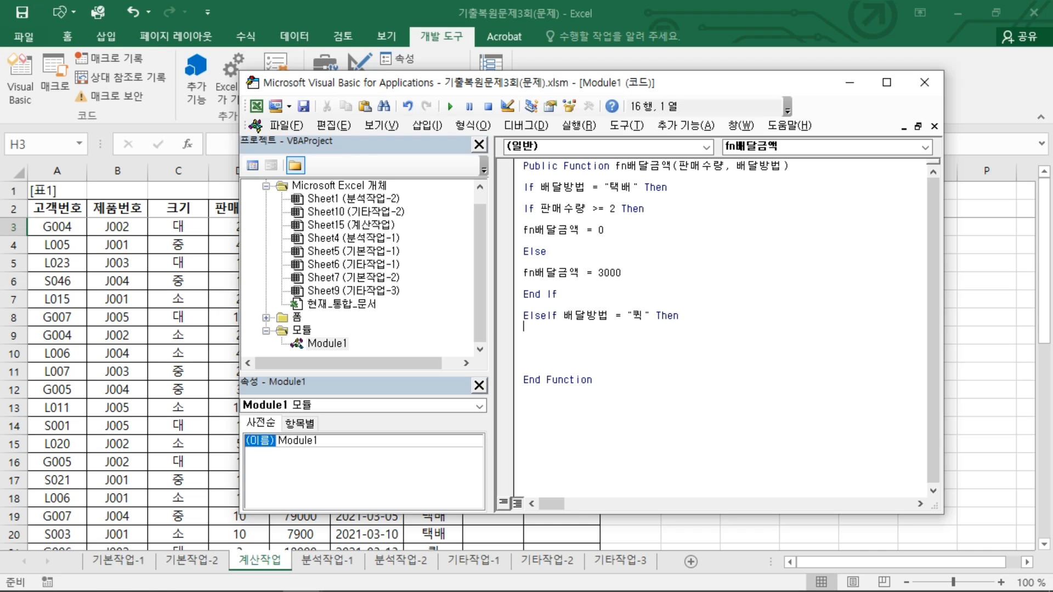
# Step: Set fn배달금액 = 12000 in the 퀵 branch
pyautogui.press('Return')
pyautogui.write('fn')
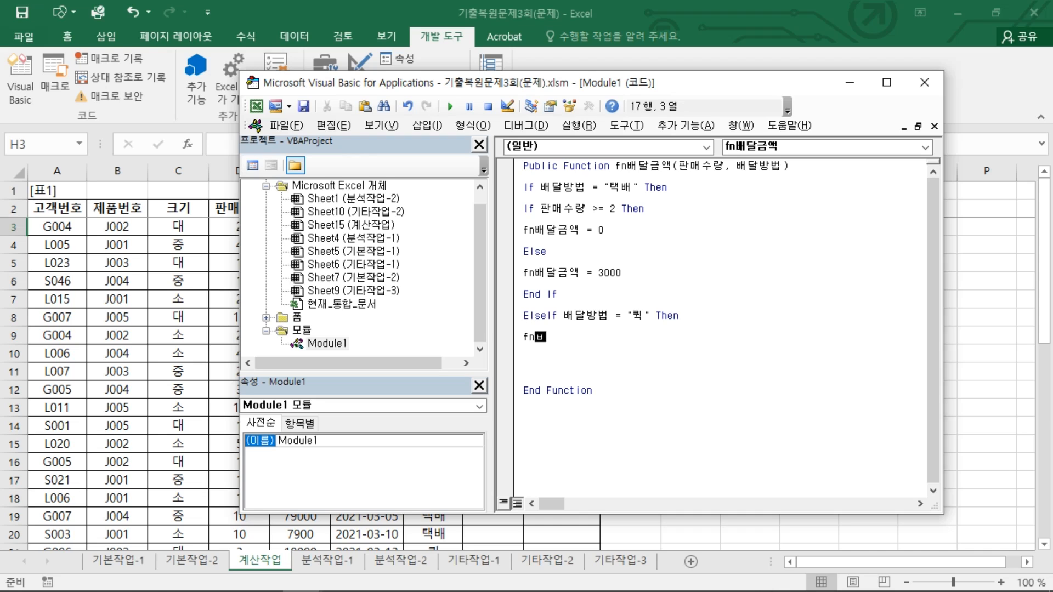
pyautogui.write('배달금액 = ')
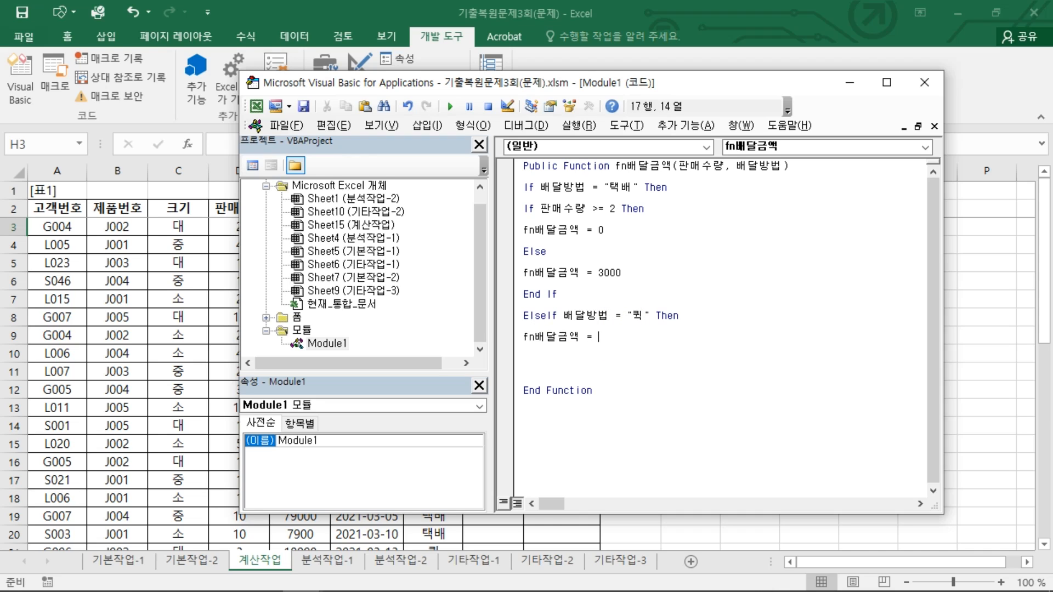
pyautogui.write('12000')
pyautogui.press('Return')
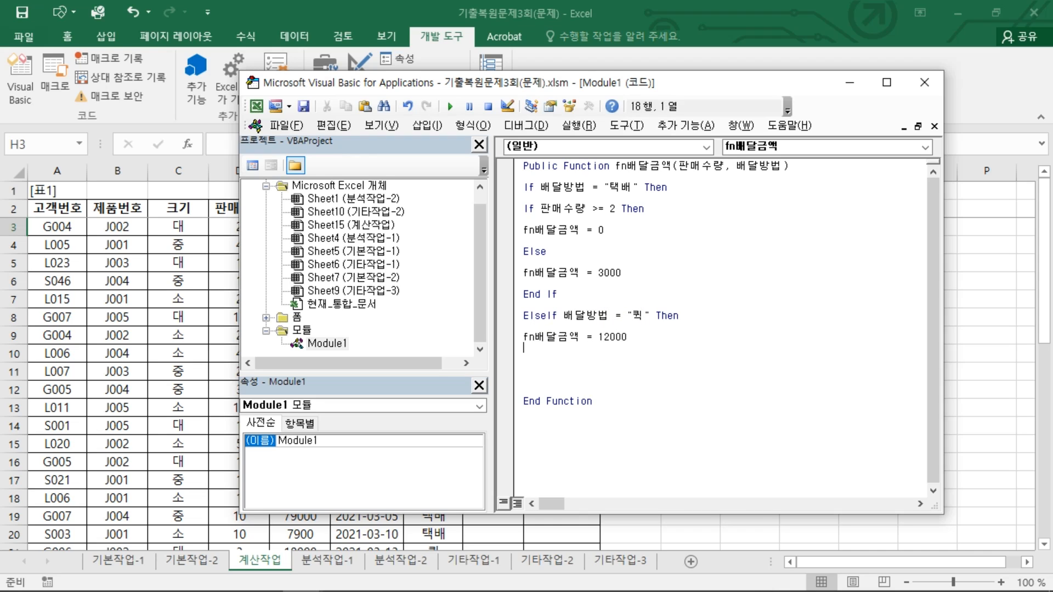
# Step: Add a final Else branch setting fn배달금액 = 0 and close the outer condition with End If
pyautogui.press('BackSpace')
pyautogui.press('Return')
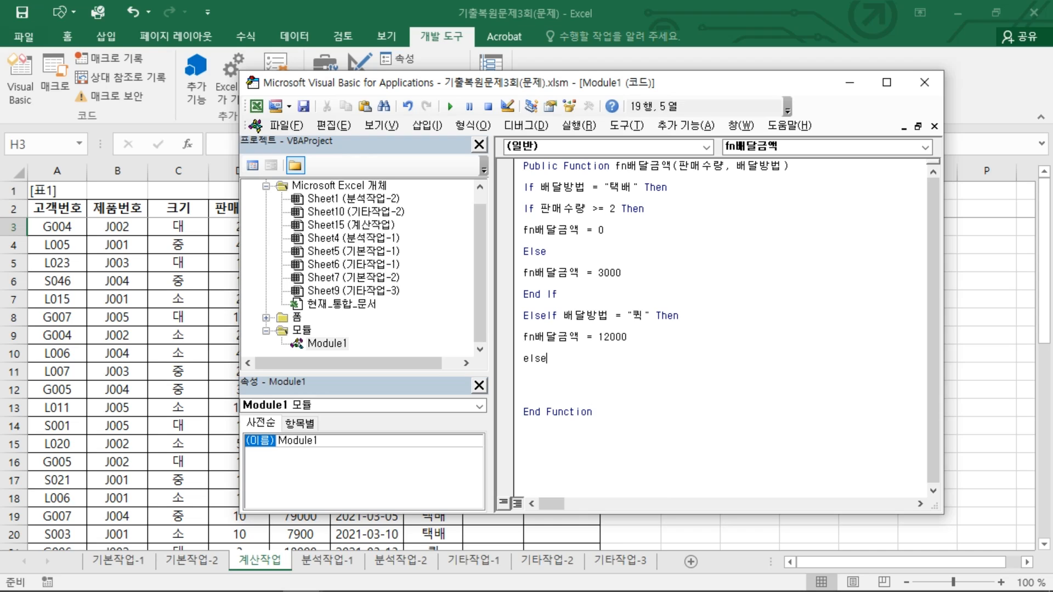
pyautogui.write('else')
pyautogui.press('Return')
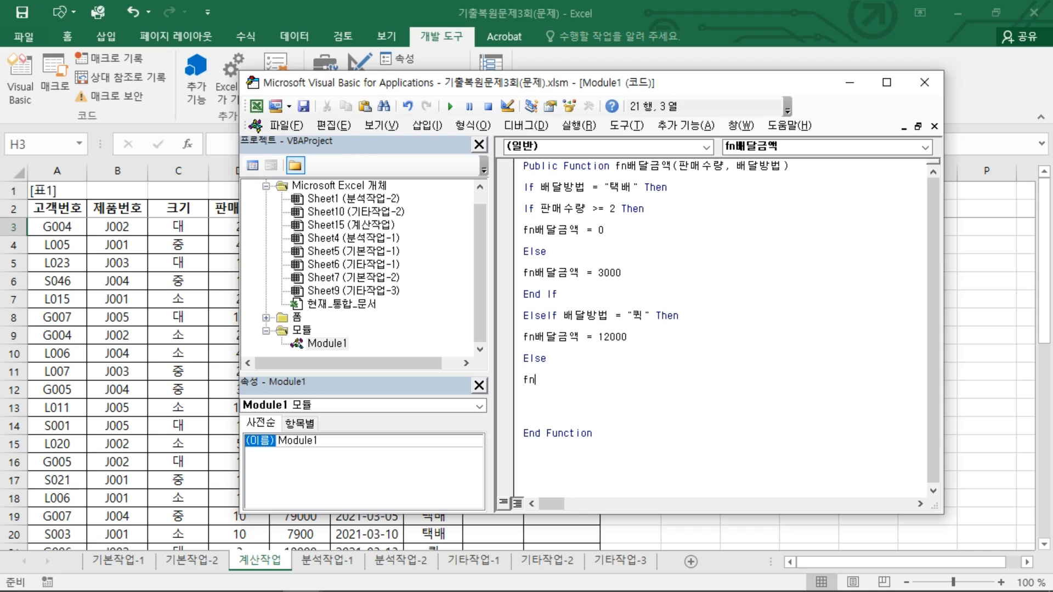
pyautogui.write('fn배달금액 = 0')
pyautogui.press('Return')
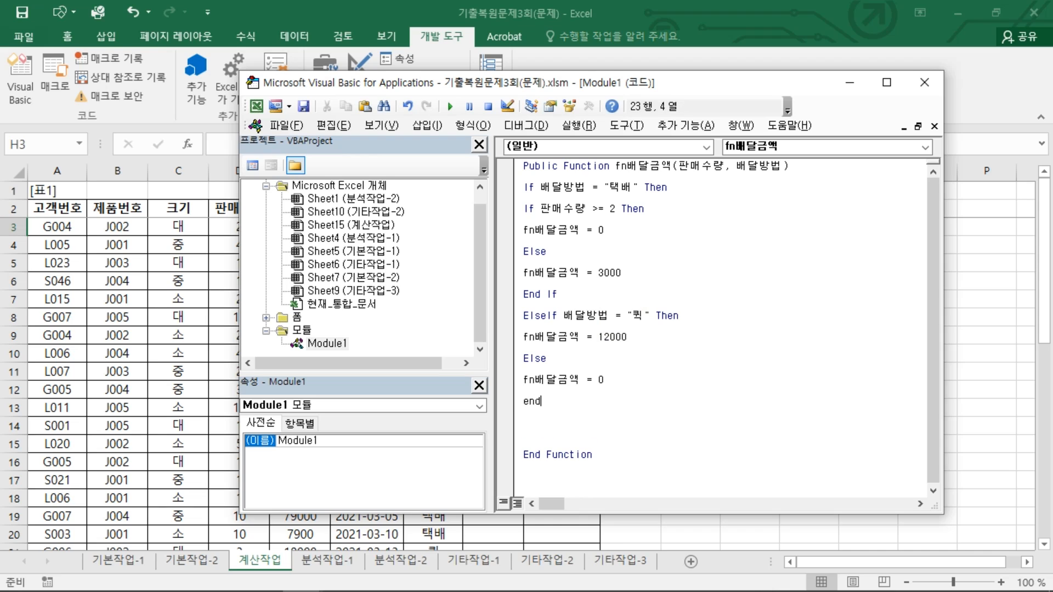
pyautogui.press('Return')
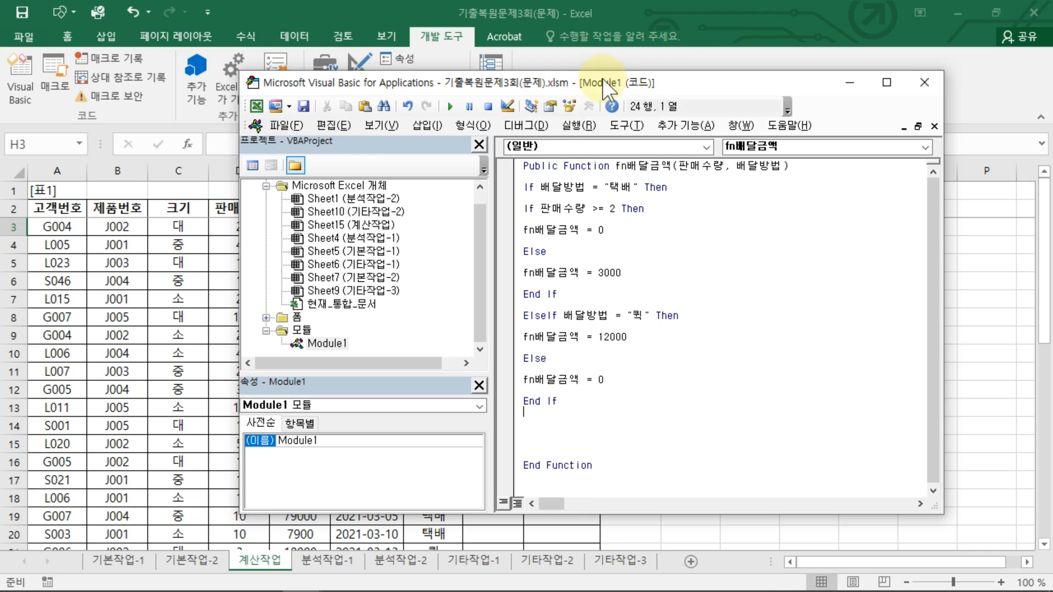
# Step: Compare the sheet's 배달방법 values against the function's branches
pyautogui.moveTo(575, 78); pyautogui.dragTo(844, 103)
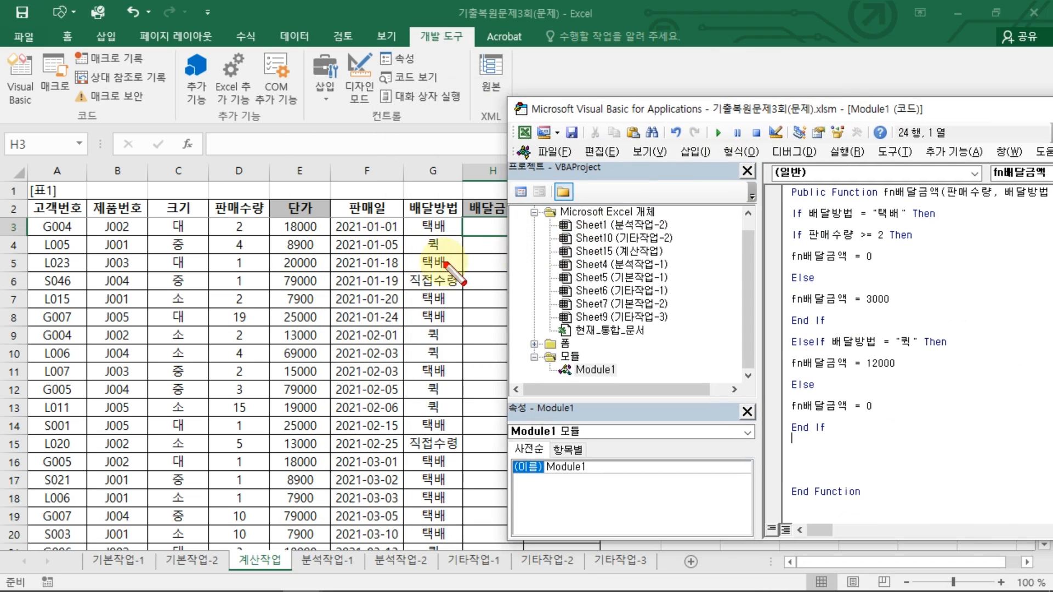
pyautogui.moveTo(409, 280); pyautogui.dragTo(432, 285)
pyautogui.moveTo(866, 422); pyautogui.dragTo(845, 411)
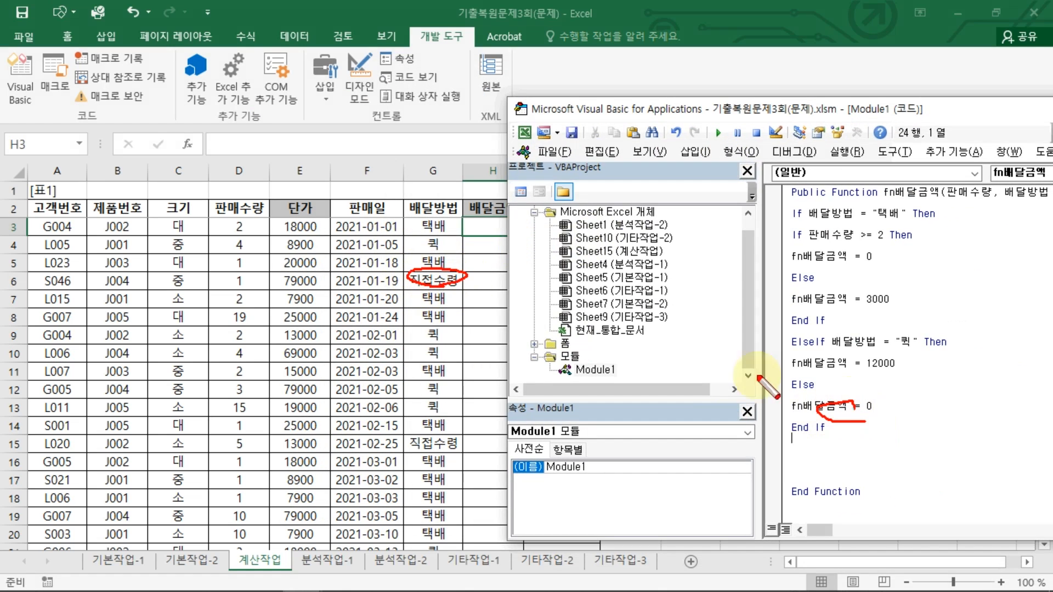
pyautogui.moveTo(425, 208)
pyautogui.mouseDown()
pyautogui.moveTo(422, 232)
pyautogui.moveTo(411, 211)
pyautogui.mouseUp()
pyautogui.moveTo(424, 237)
pyautogui.mouseDown()
pyautogui.moveTo(441, 255)
pyautogui.moveTo(421, 237)
pyautogui.mouseUp()
pyautogui.moveTo(436, 270); pyautogui.dragTo(450, 280)
pyautogui.press('Escape')
pyautogui.click(915, 445)
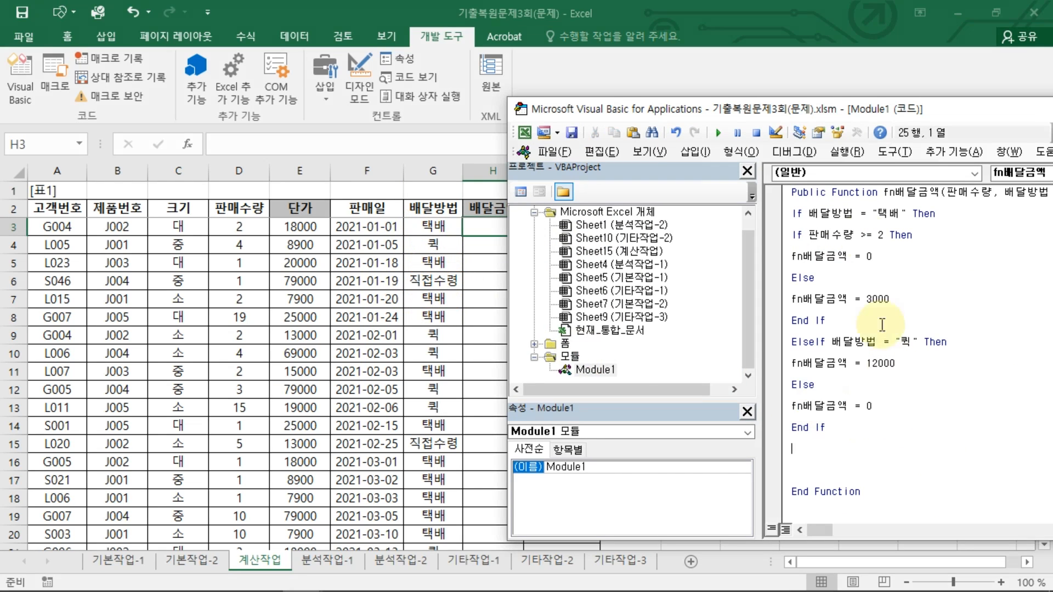
# Step: Remove the blank line before End Function and close the VBA editor
pyautogui.moveTo(906, 110); pyautogui.dragTo(585, 28)
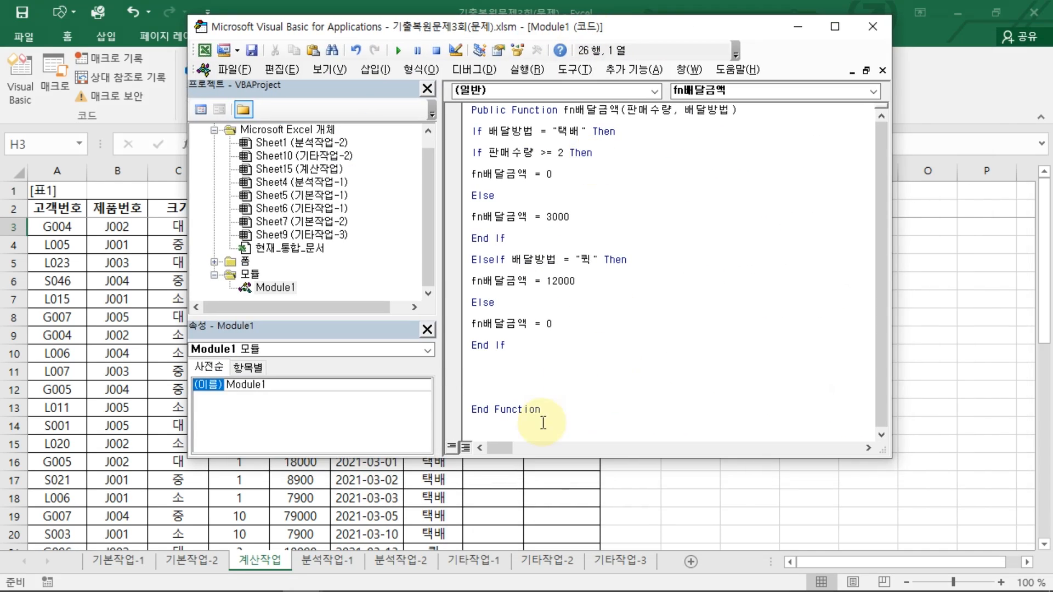
pyautogui.click(475, 368)
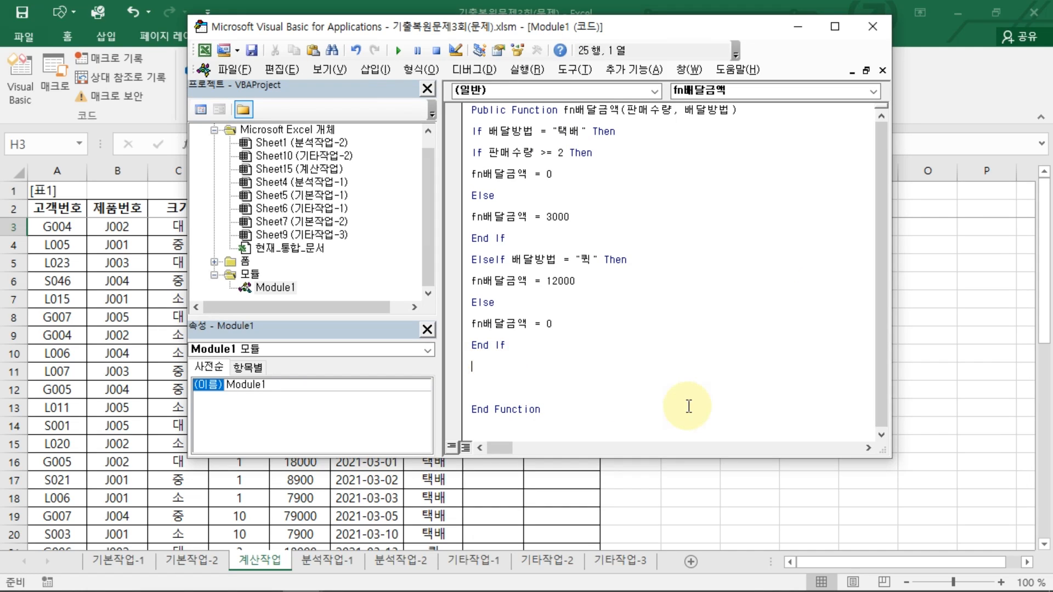
pyautogui.press('Delete')
pyautogui.press('Delete')
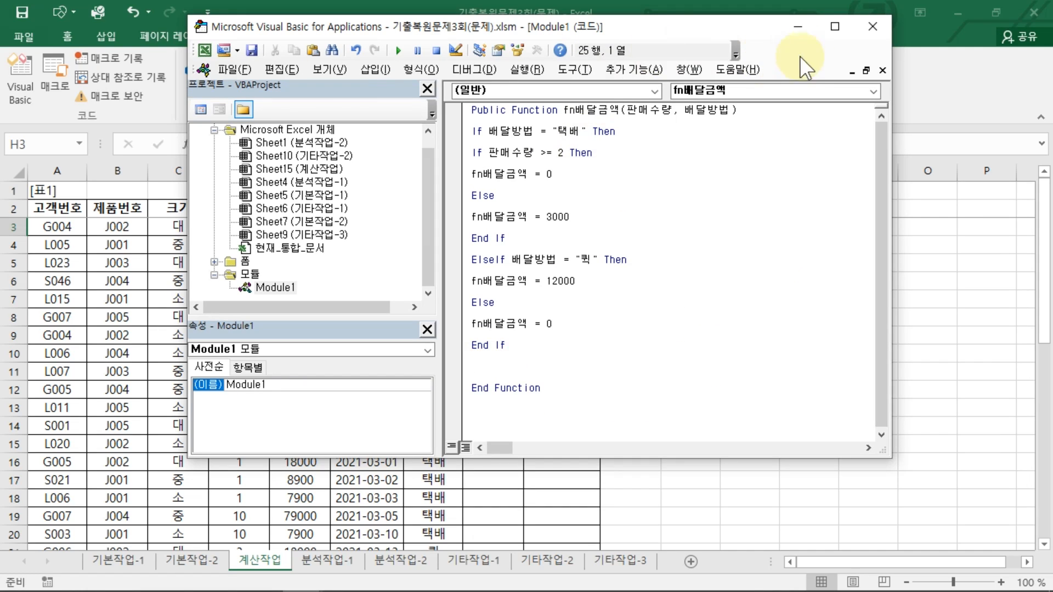
pyautogui.click(874, 24)
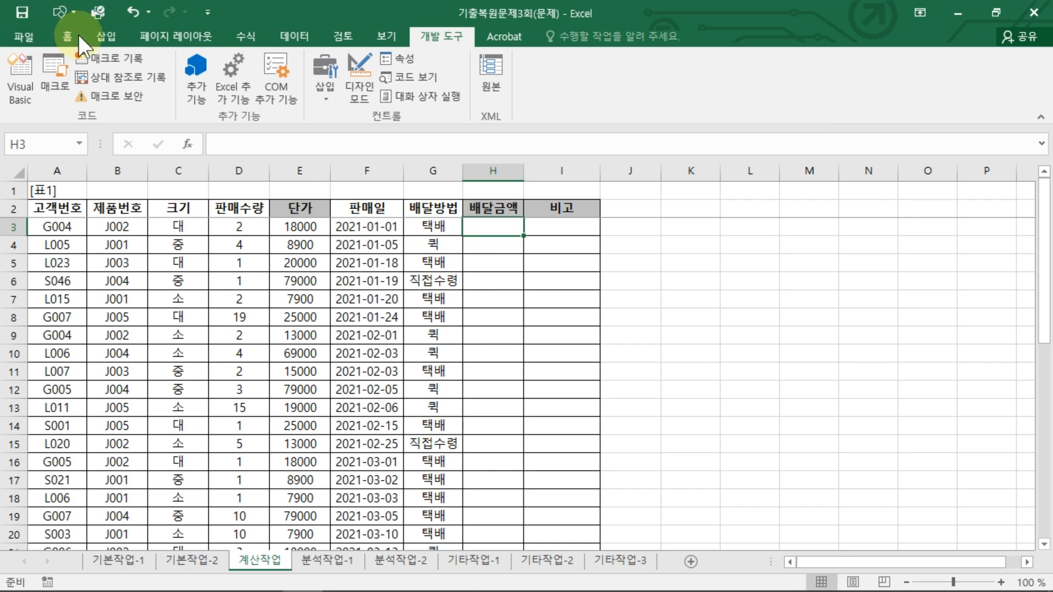
# Step: Insert the user-defined function fn배달금액 in H3 with arguments D3 and G3
pyautogui.click(239, 34)
pyautogui.click(24, 69)
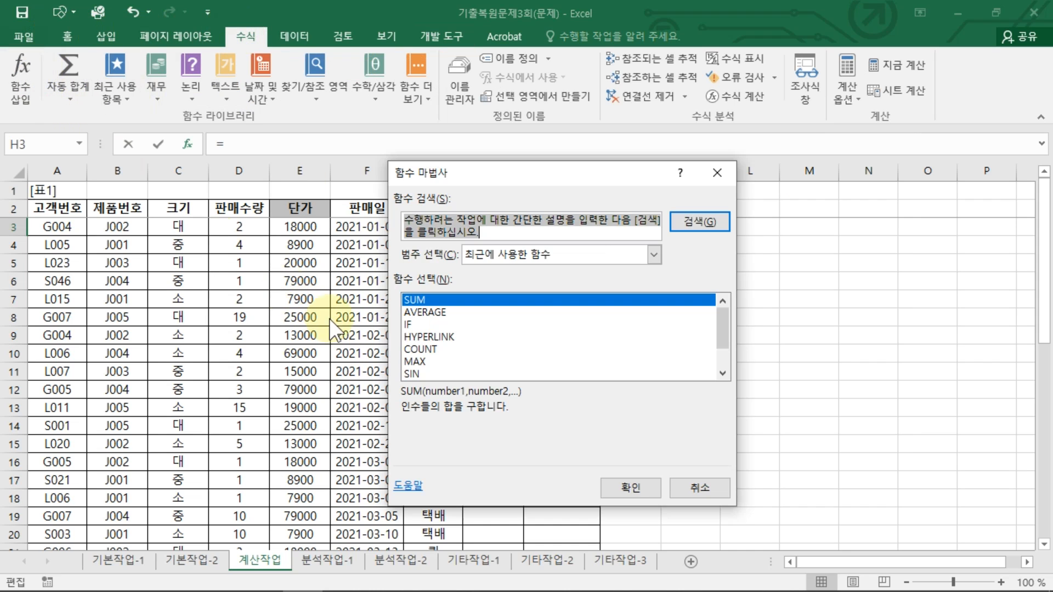
pyautogui.click(568, 255)
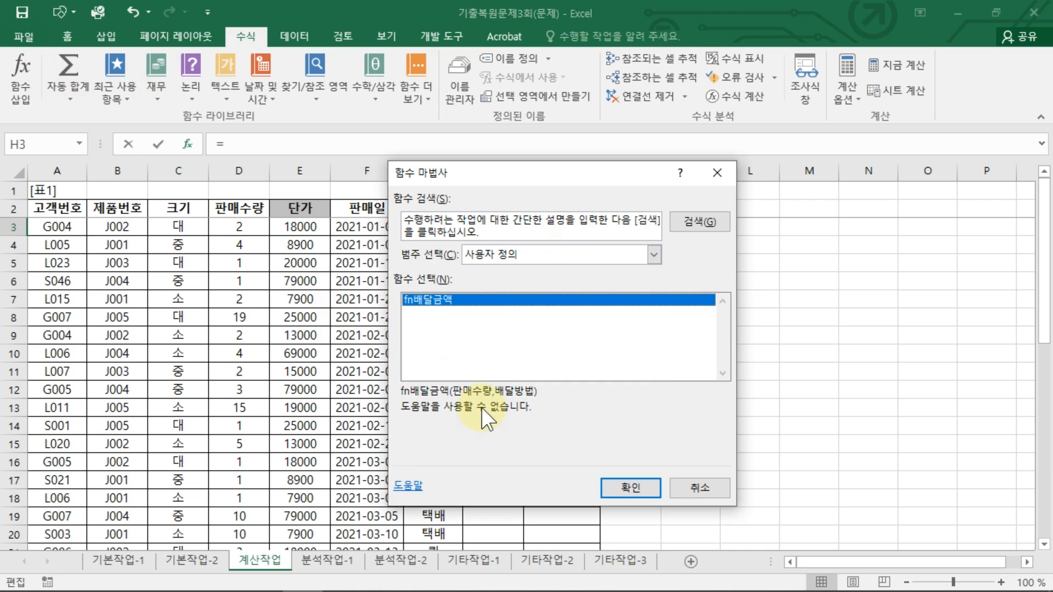
pyautogui.click(481, 408)
pyautogui.click(637, 490)
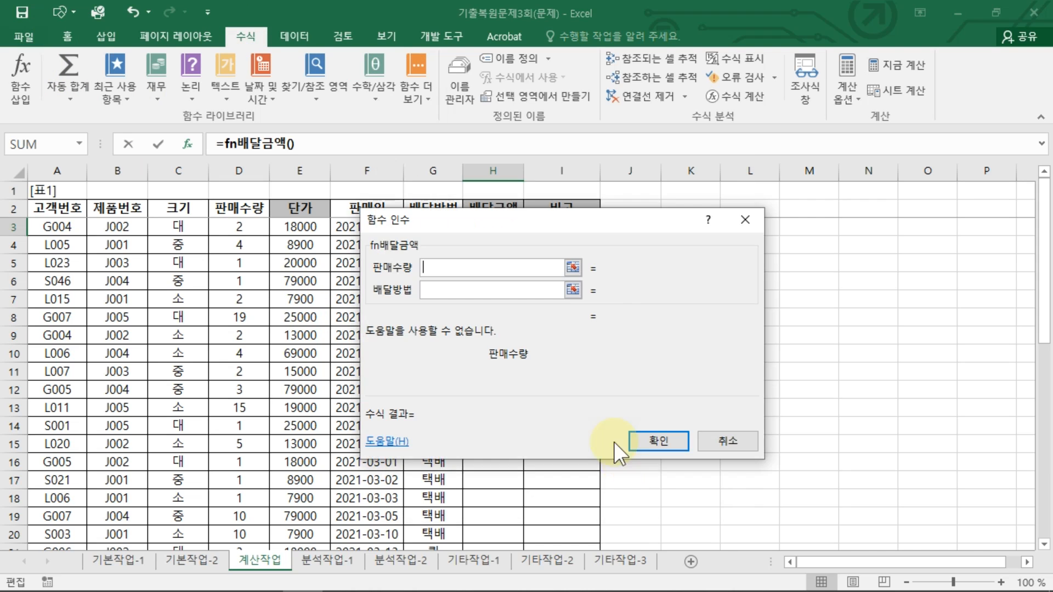
pyautogui.moveTo(532, 213); pyautogui.dragTo(630, 224)
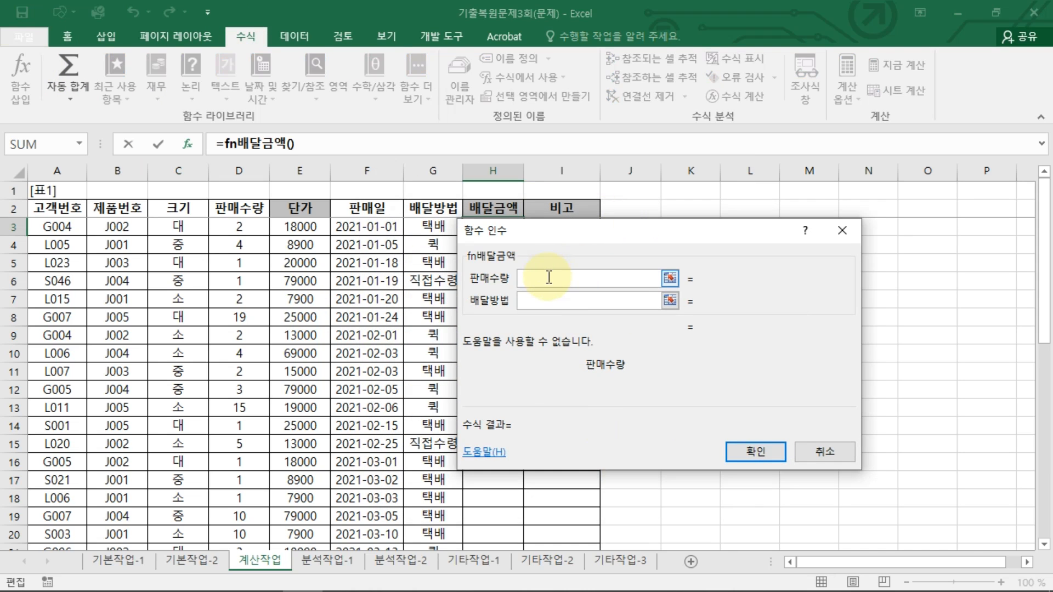
pyautogui.click(245, 225)
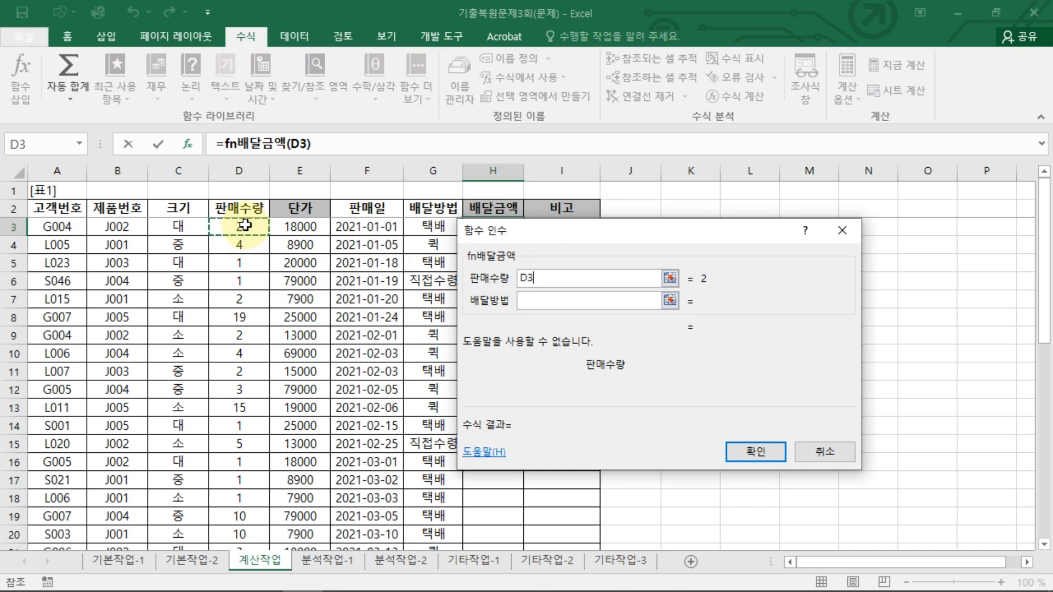
pyautogui.click(541, 301)
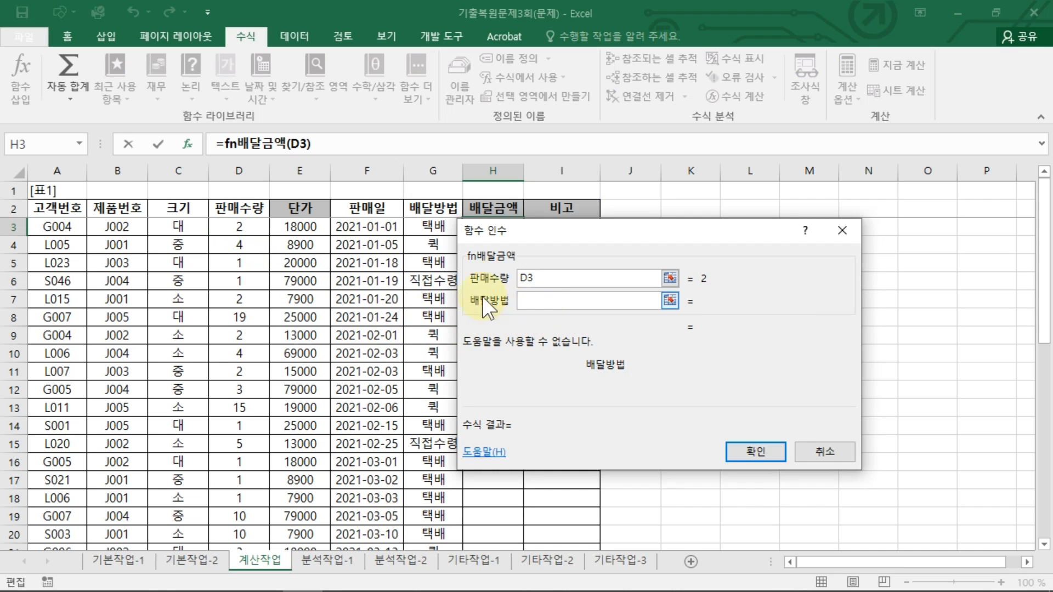
pyautogui.click(421, 228)
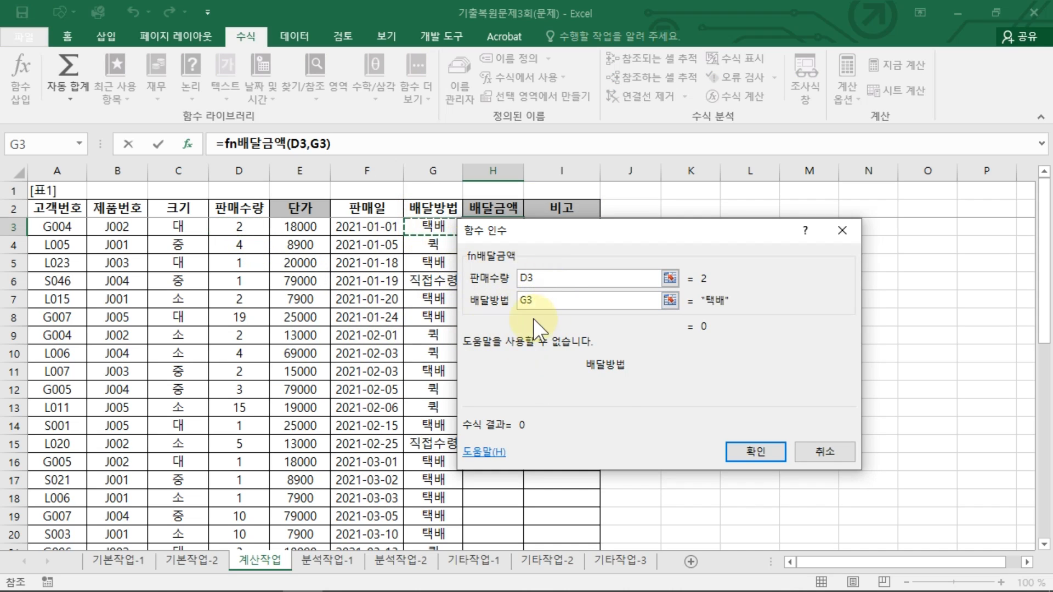
pyautogui.click(756, 452)
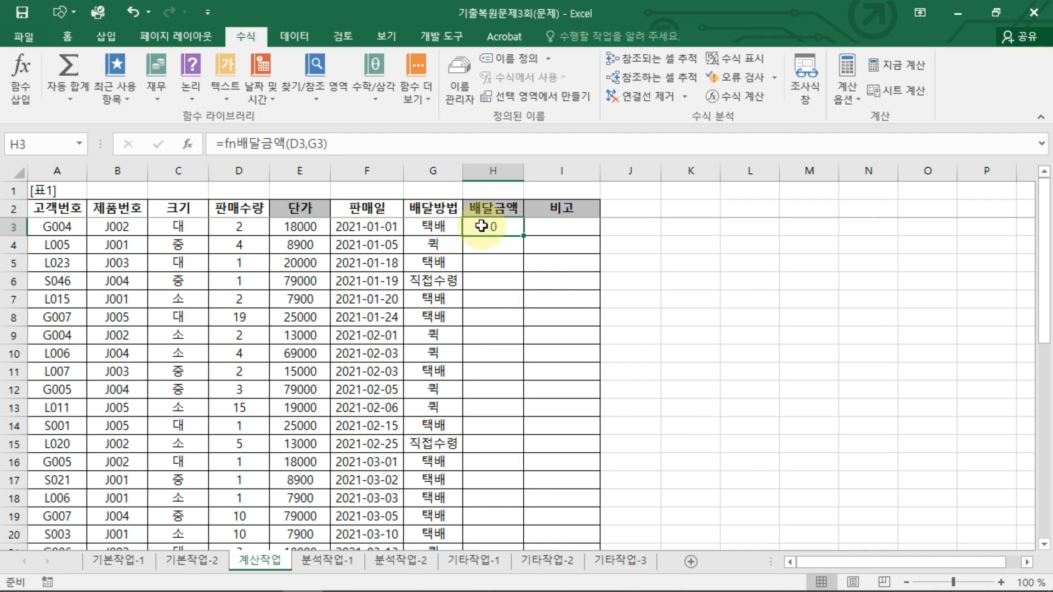
# Step: Fill the H3 formula down the 배달금액 column and check the copied formulas
pyautogui.click(241, 226)
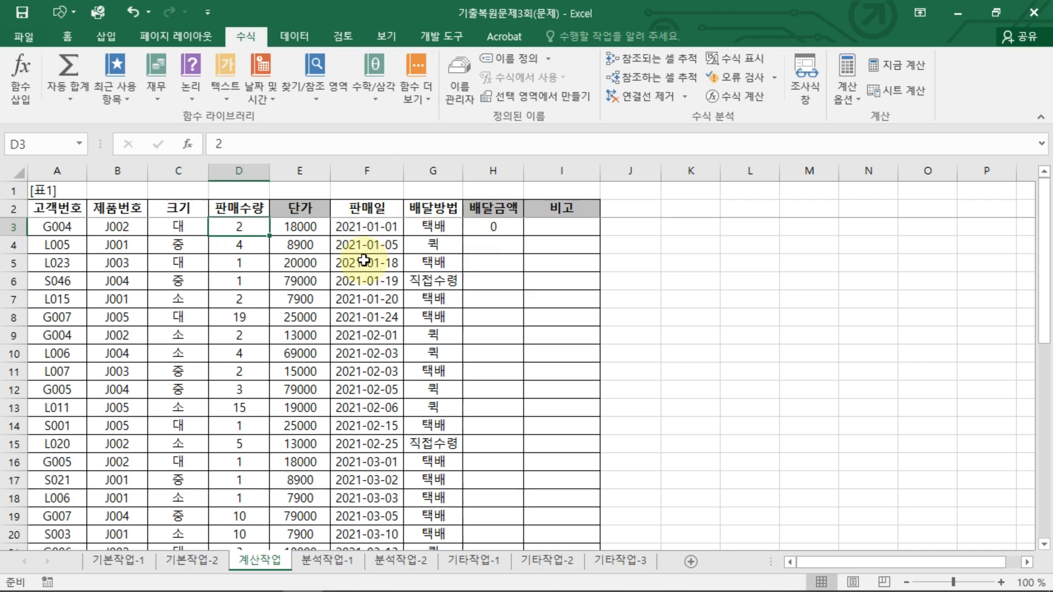
pyautogui.click(492, 227)
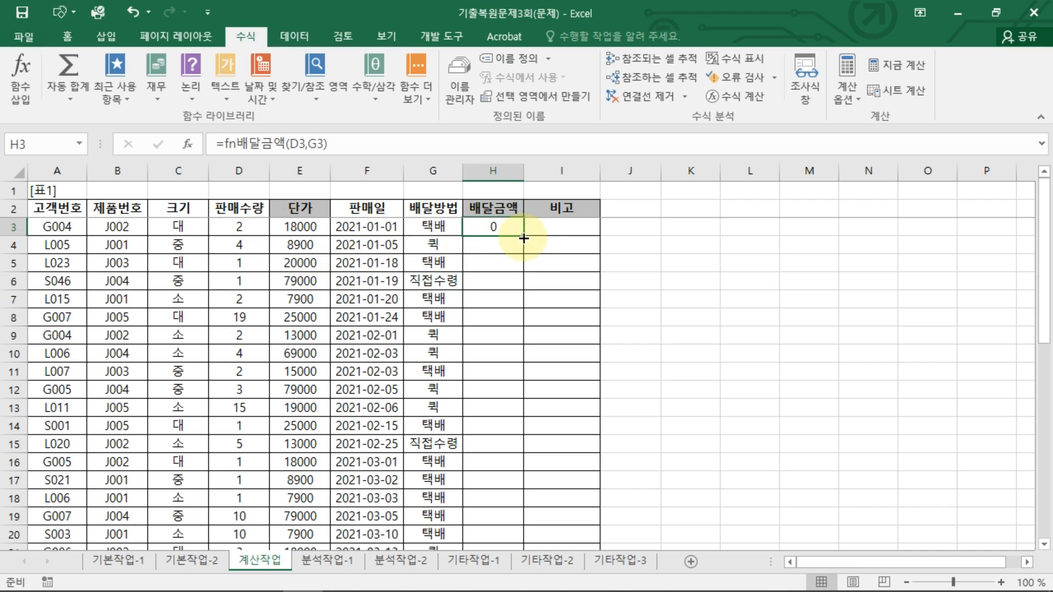
pyautogui.doubleClick(524, 238)
pyautogui.click(488, 333)
pyautogui.click(494, 394)
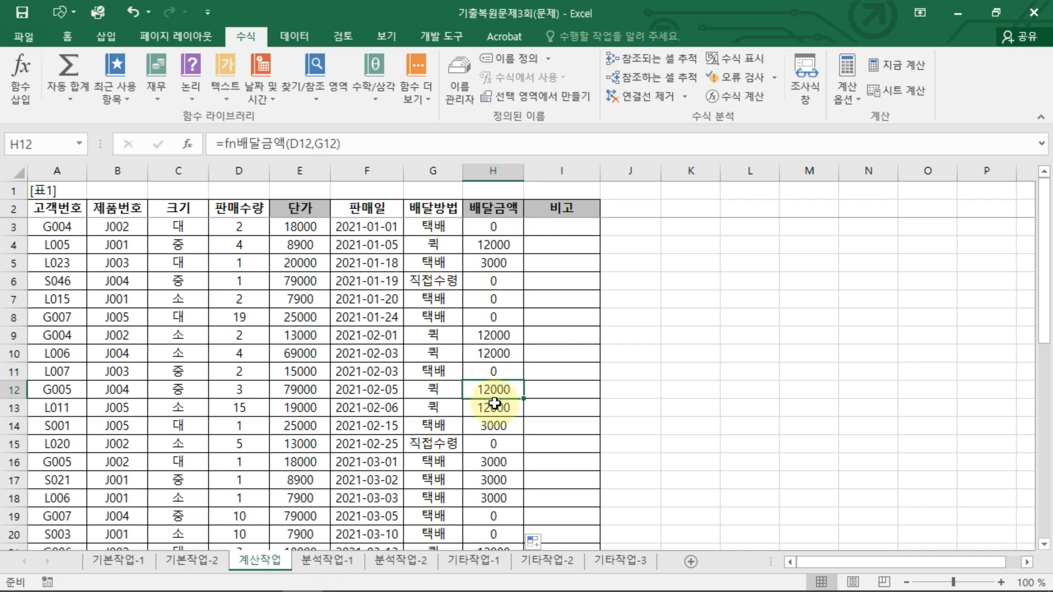
pyautogui.click(494, 405)
pyautogui.click(496, 426)
pyautogui.scroll(-3, 501, 463)
pyautogui.scroll(3, 498, 464)
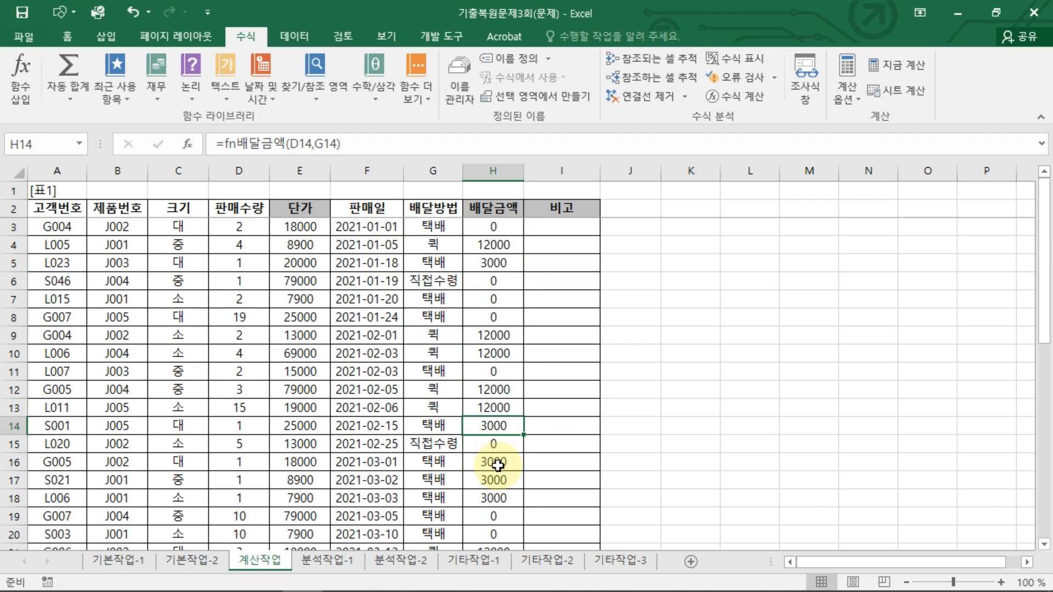
pyautogui.click(505, 230)
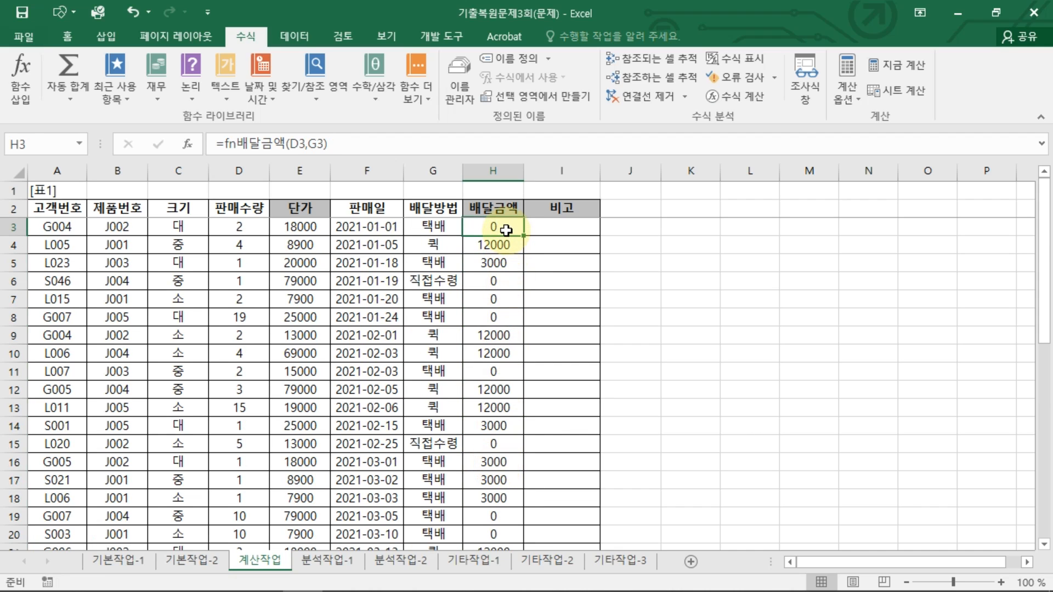
# Step: Enter =IF(OR(LEFT(A3,1)="G",LEFT(A3,1)="S"),"우수","일반") in I3 to label customers whose 고객번호 starts with G or S
pyautogui.click(564, 220)
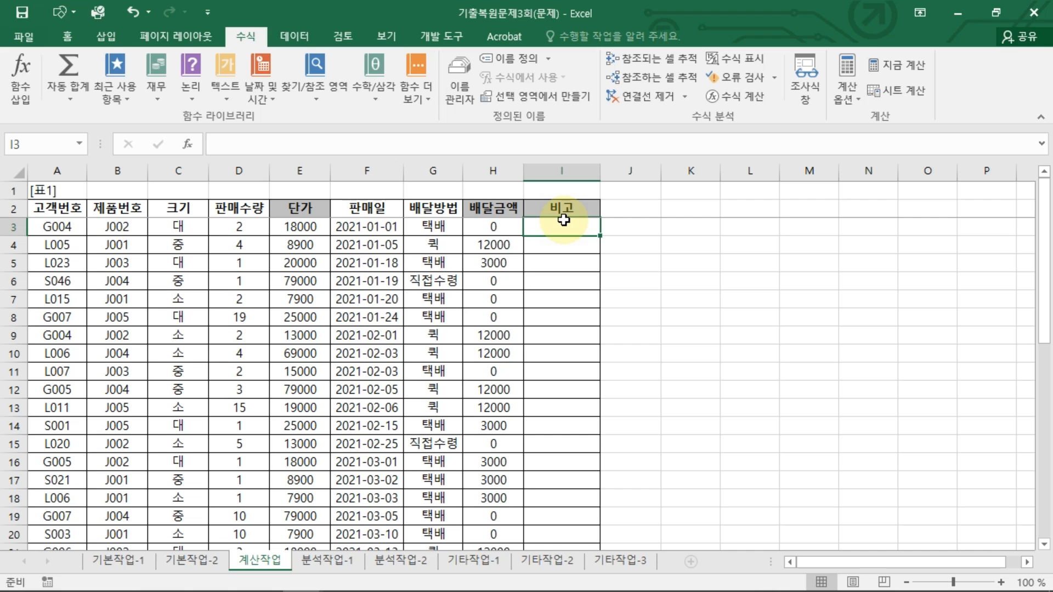
pyautogui.write('=')
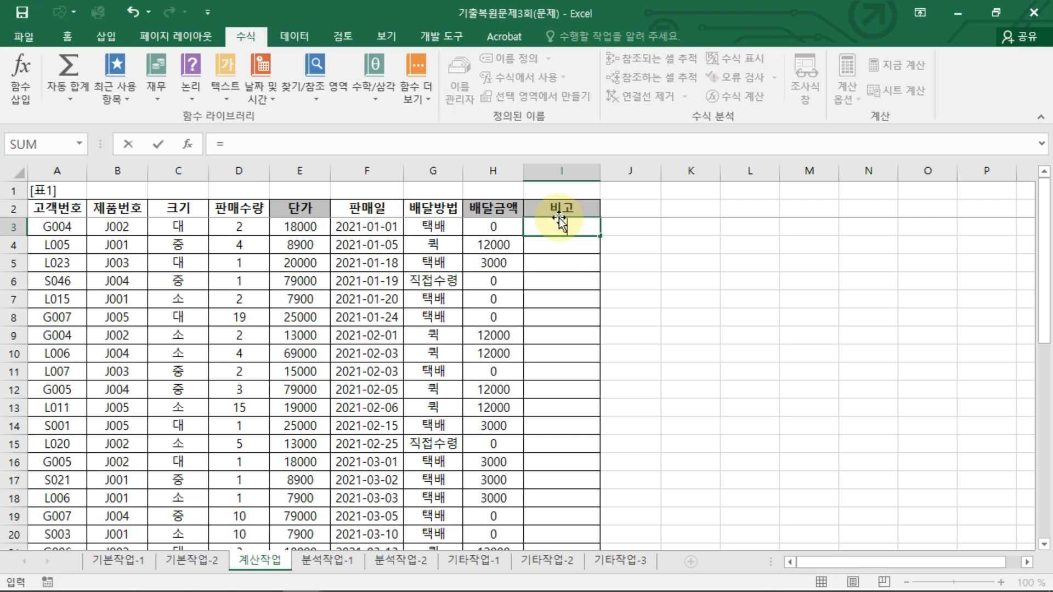
pyautogui.write('IF(OR(LEF')
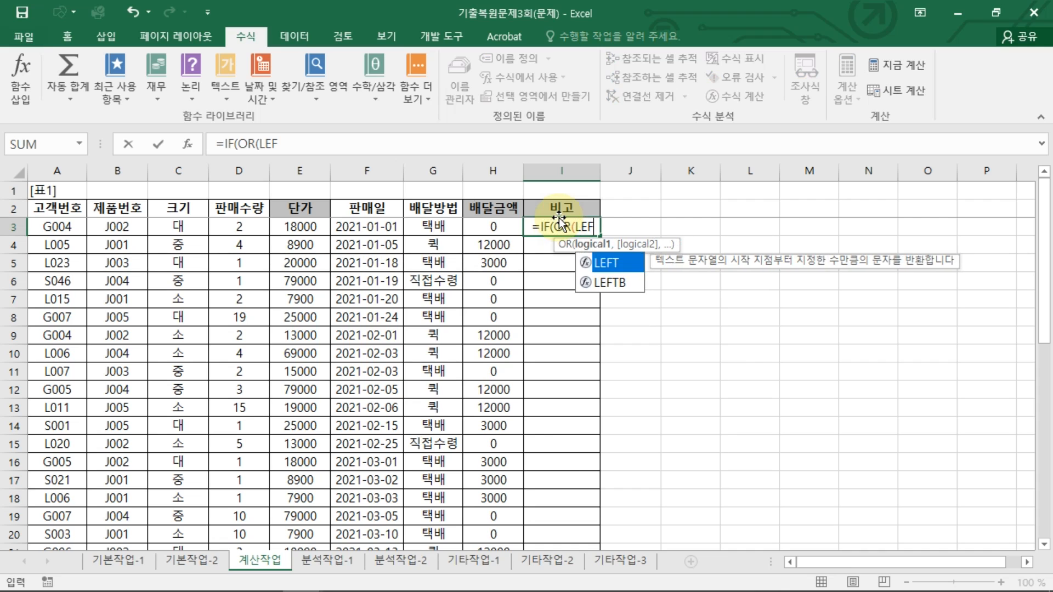
pyautogui.press('Tab')
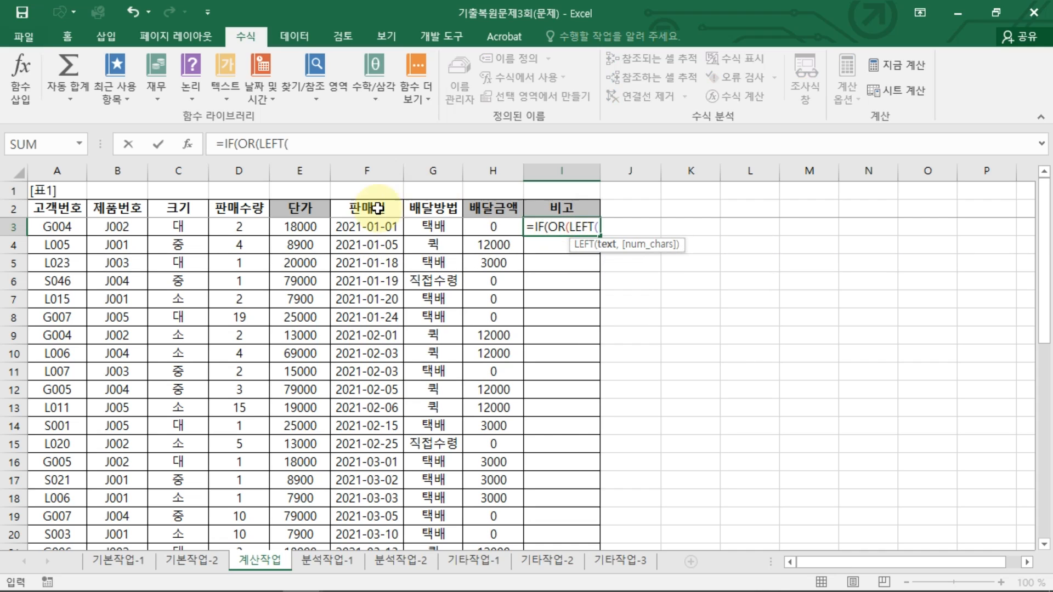
pyautogui.click(53, 228)
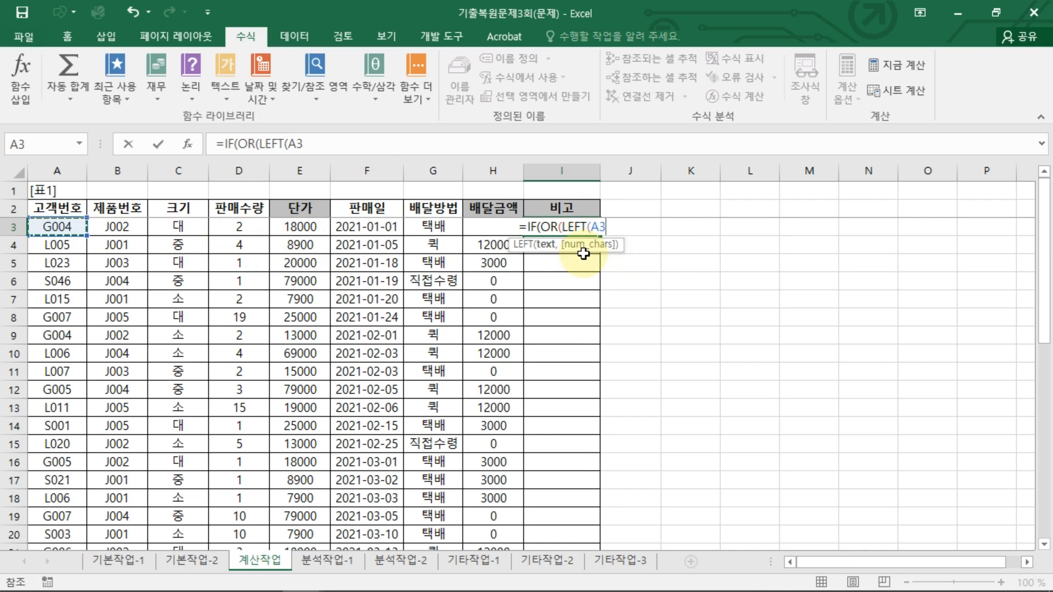
pyautogui.write(',1')
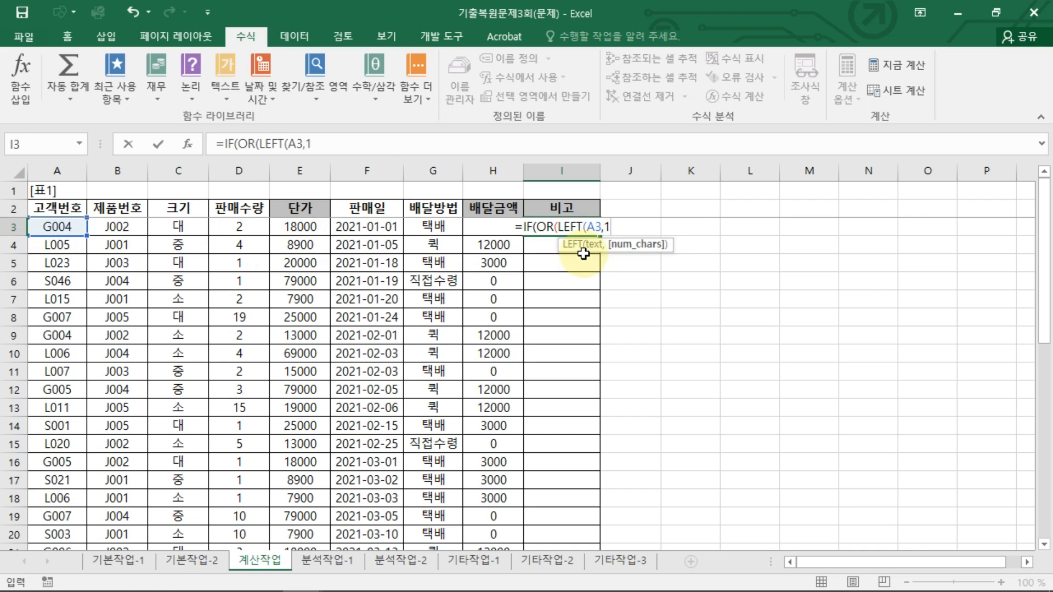
pyautogui.write(')="')
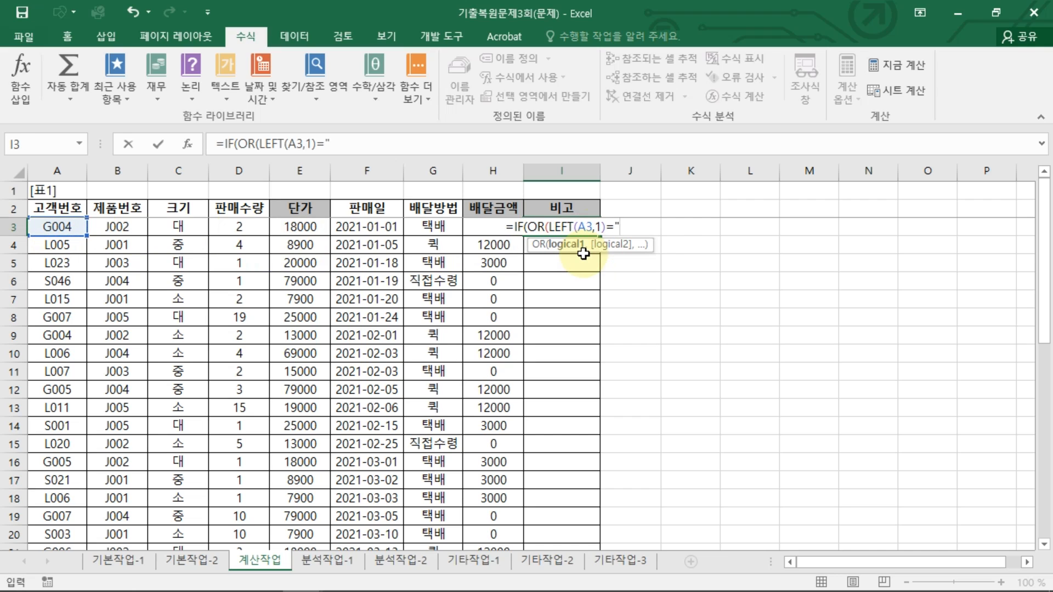
pyautogui.write('G",')
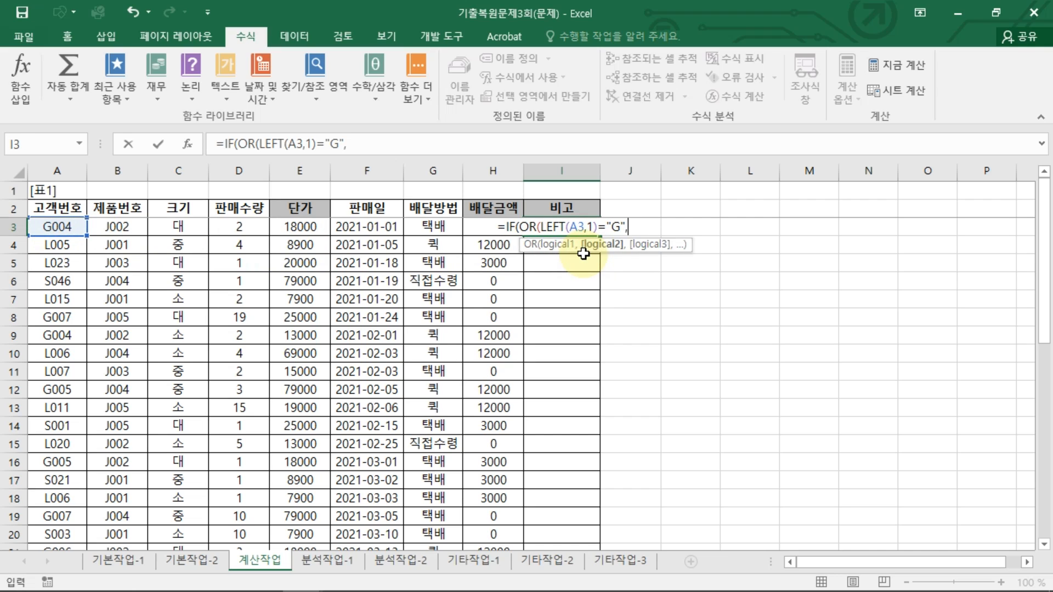
pyautogui.write('LEFT(')
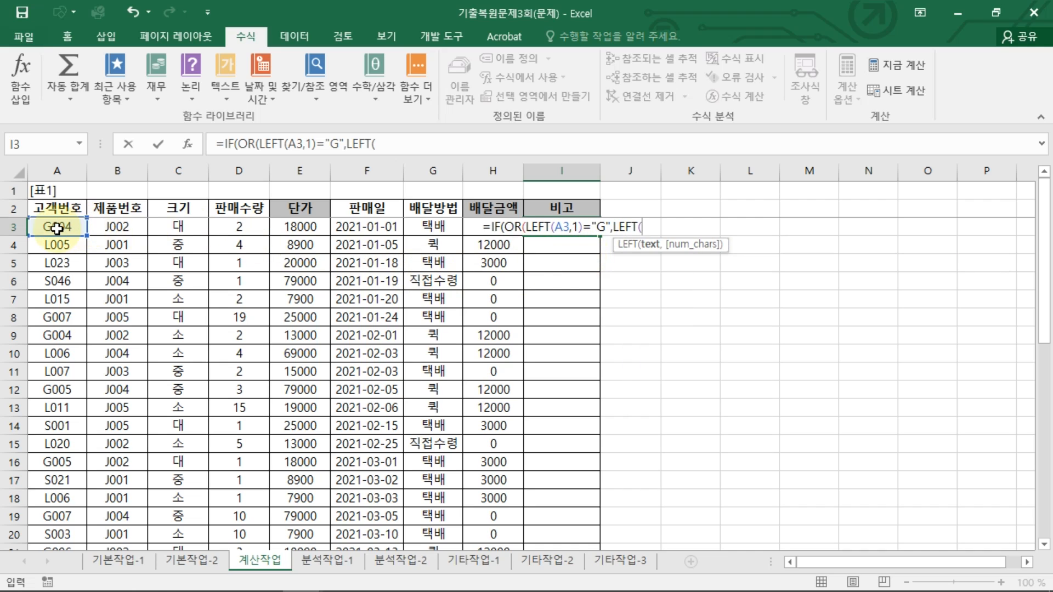
pyautogui.click(57, 229)
pyautogui.write(',1)="')
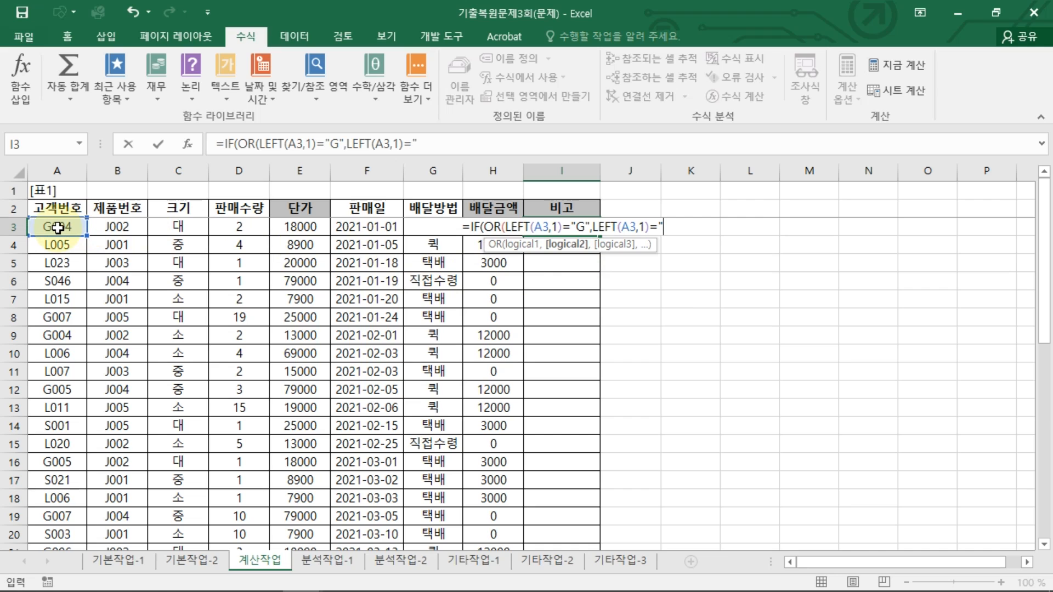
pyautogui.write('S"')
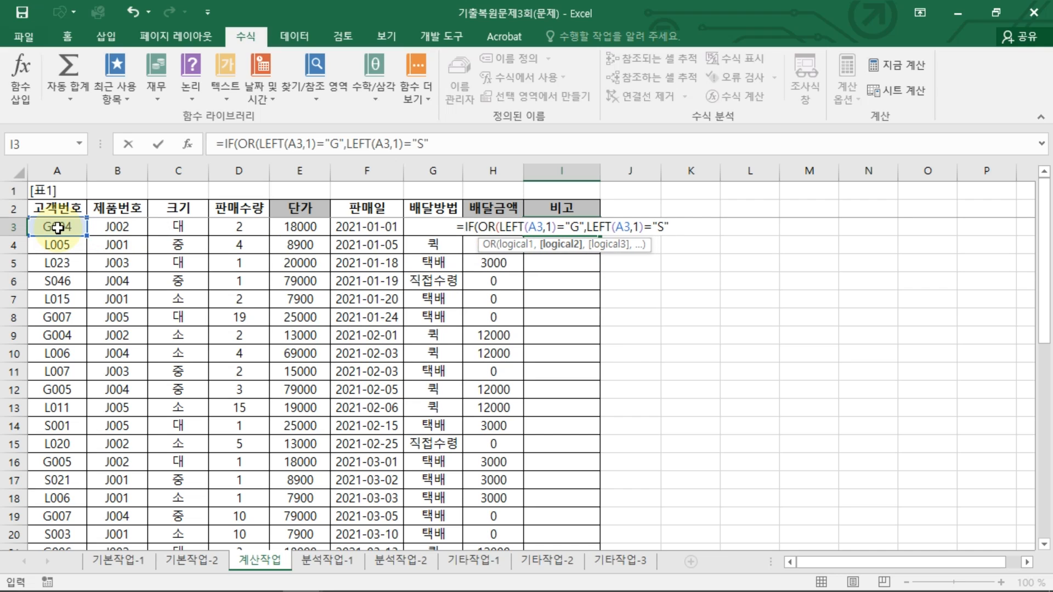
pyautogui.write(',')
pyautogui.press('BackSpace')
pyautogui.write('),"')
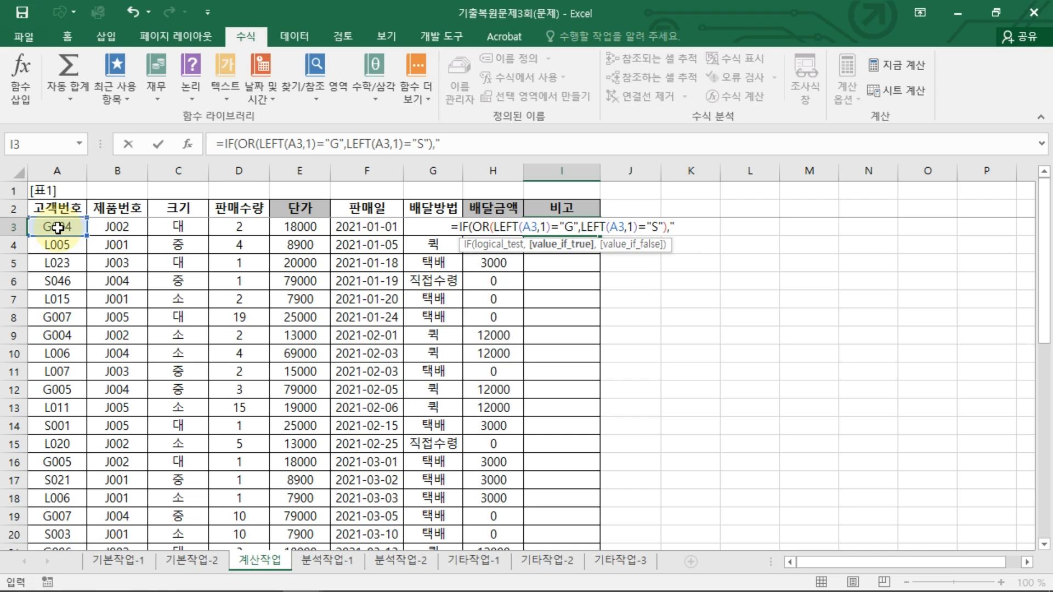
pyautogui.write('우수","')
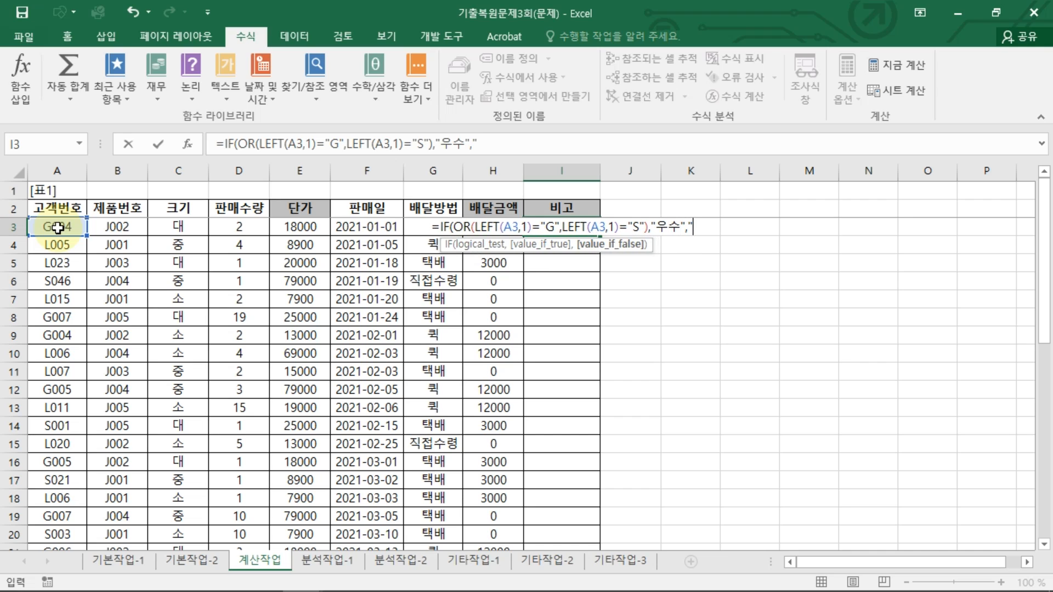
pyautogui.write('일바')
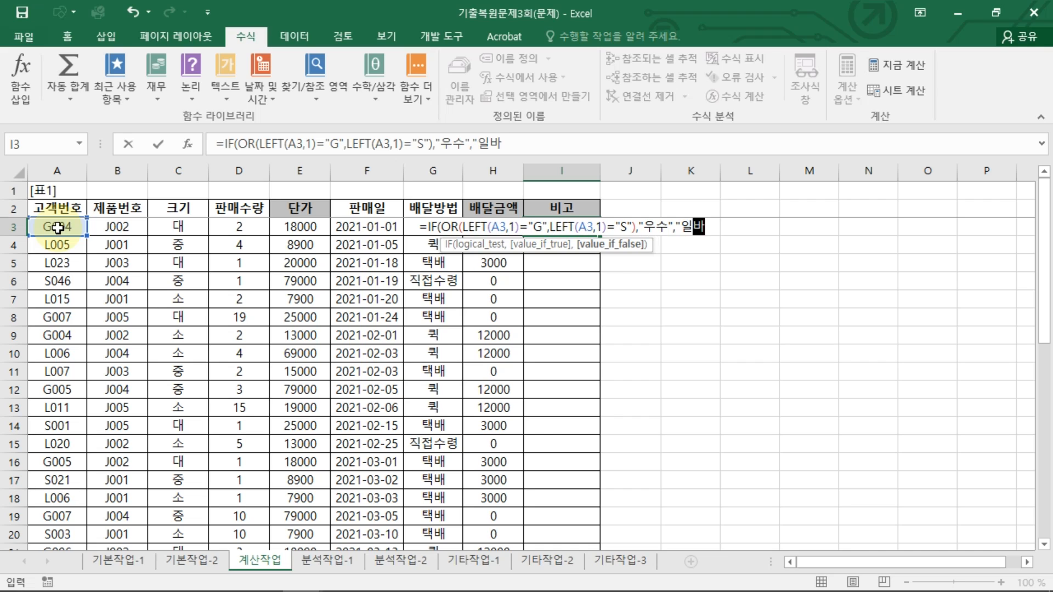
pyautogui.write('")')
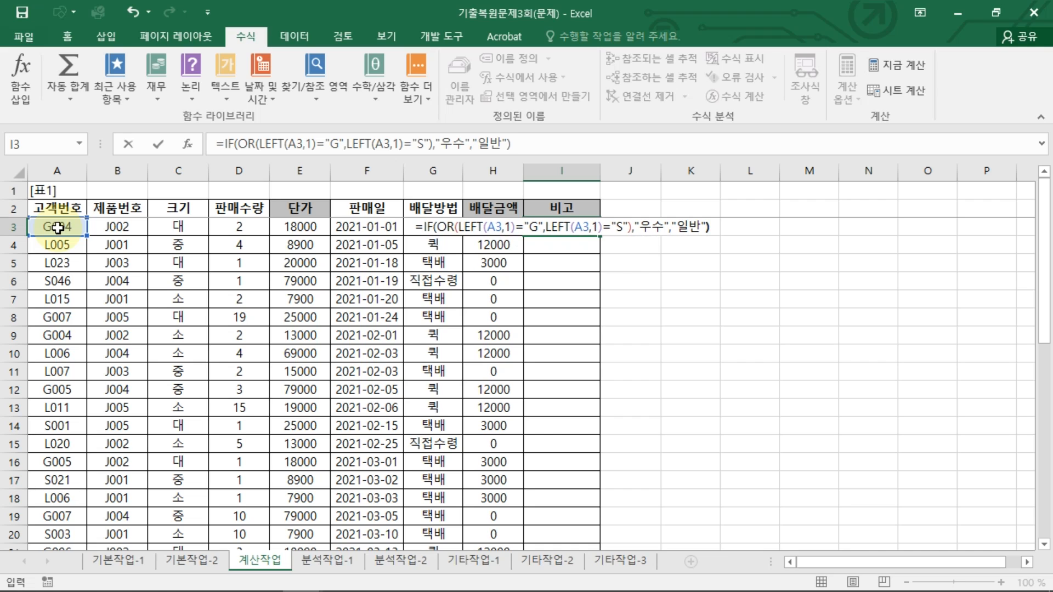
pyautogui.press('Return')
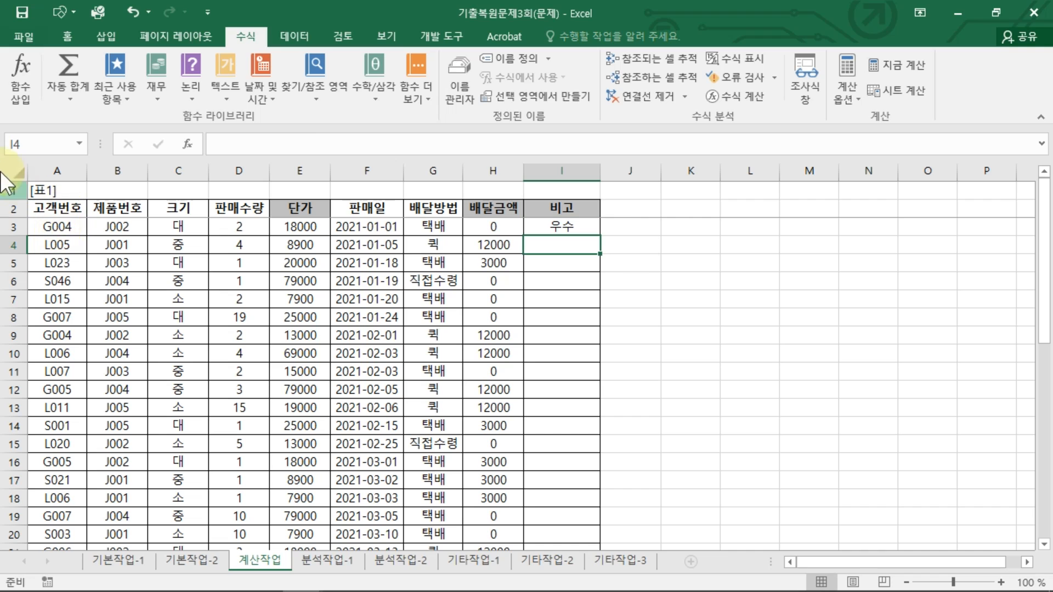
# Step: Fill the I3 formula down the 비고 column
pyautogui.click(578, 231)
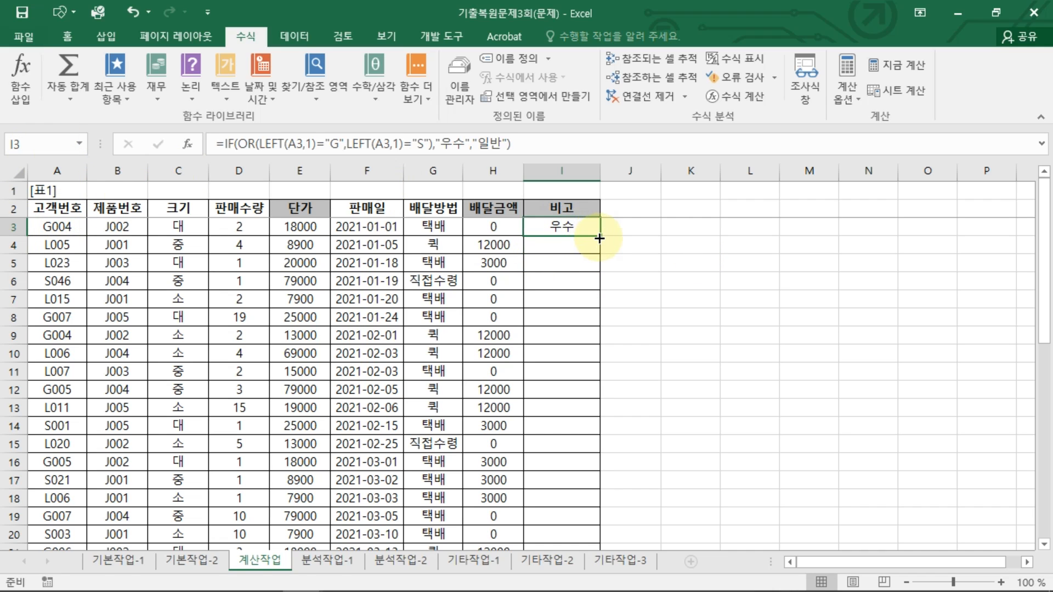
pyautogui.doubleClick(600, 236)
pyautogui.click(580, 225)
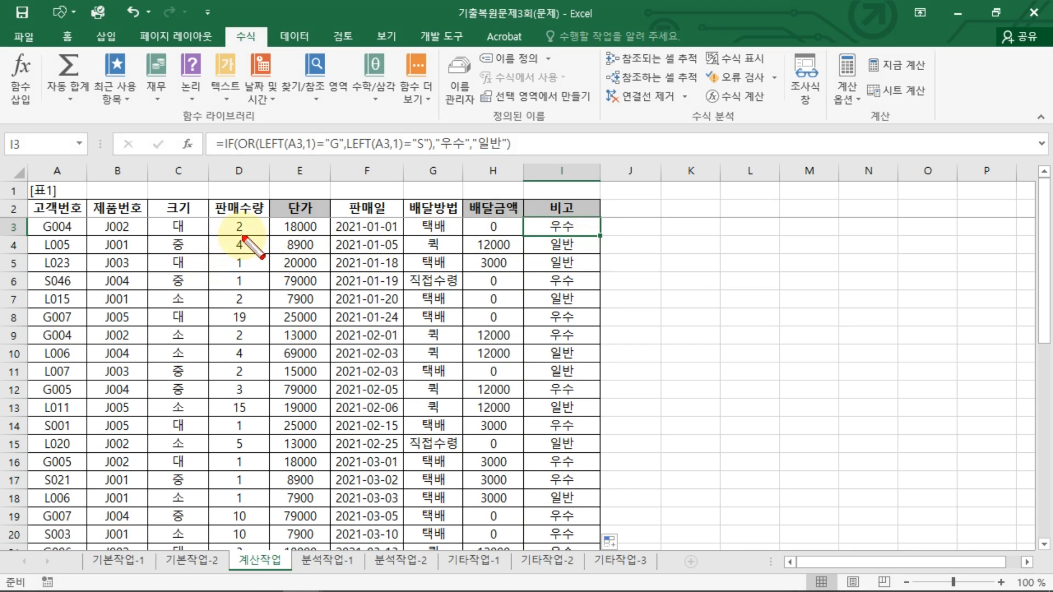
pyautogui.moveTo(244, 310)
pyautogui.mouseDown()
pyautogui.moveTo(226, 326)
pyautogui.moveTo(256, 329)
pyautogui.mouseUp()
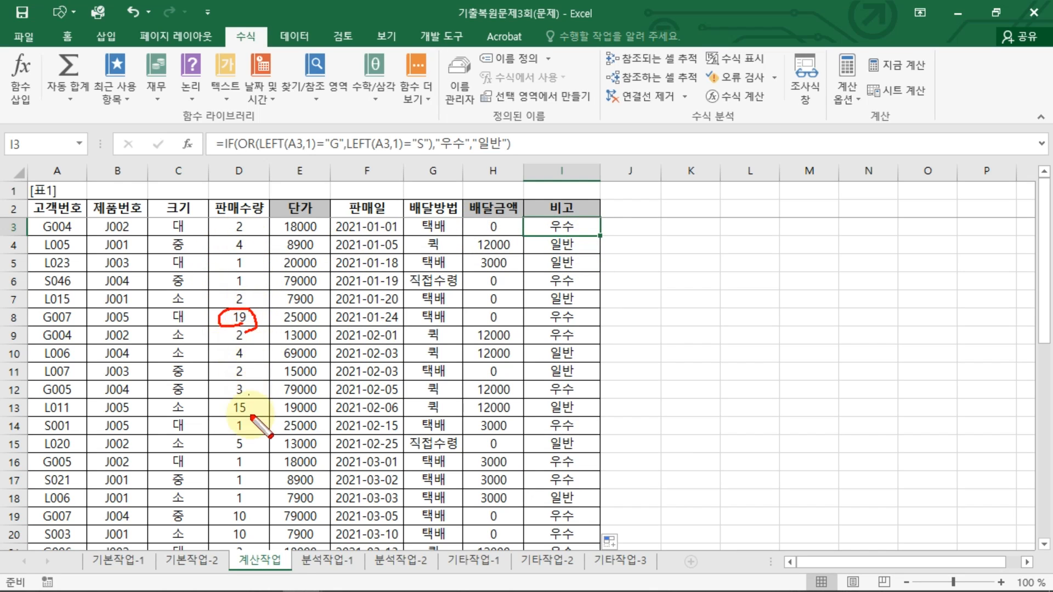
pyautogui.moveTo(242, 380); pyautogui.dragTo(239, 417)
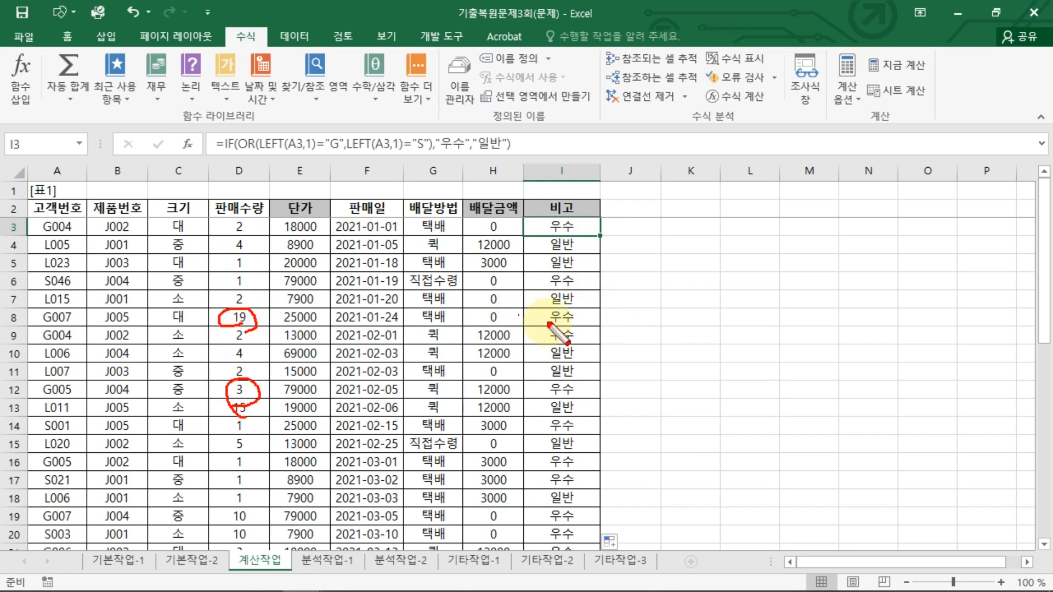
pyautogui.click(583, 308)
pyautogui.moveTo(583, 309); pyautogui.dragTo(587, 328)
pyautogui.moveTo(584, 309)
pyautogui.mouseDown()
pyautogui.moveTo(591, 330)
pyautogui.moveTo(645, 324)
pyautogui.mouseUp()
pyautogui.moveTo(657, 311); pyautogui.dragTo(690, 329)
pyautogui.moveTo(586, 221); pyautogui.dragTo(591, 241)
pyautogui.moveTo(617, 226)
pyautogui.mouseDown()
pyautogui.moveTo(641, 249)
pyautogui.moveTo(653, 229)
pyautogui.mouseUp()
pyautogui.moveTo(658, 223); pyautogui.dragTo(669, 247)
pyautogui.moveTo(677, 245); pyautogui.dragTo(684, 251)
pyautogui.press('Escape')
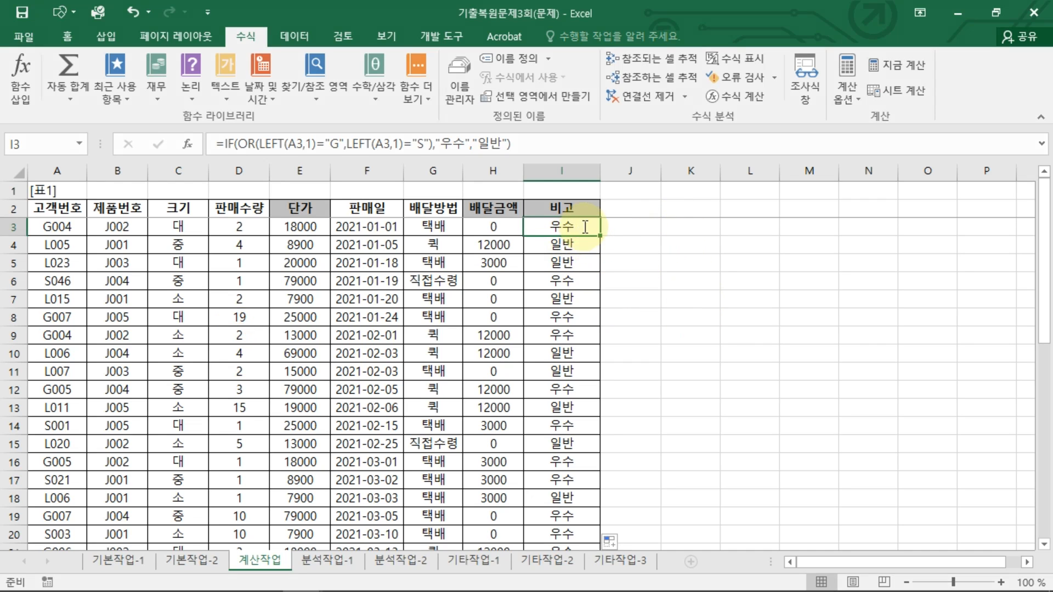
# Step: Extend the I3 formula by appending &IF(D3>=5,"DC10%","DC5%") for the 판매수량 discount label
pyautogui.doubleClick(586, 227)
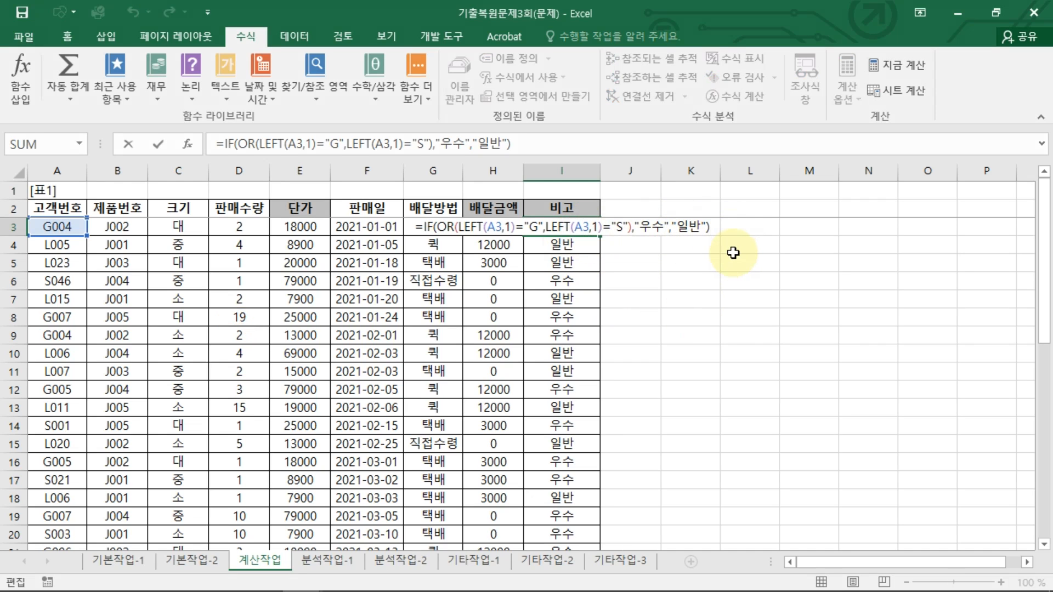
pyautogui.write('&')
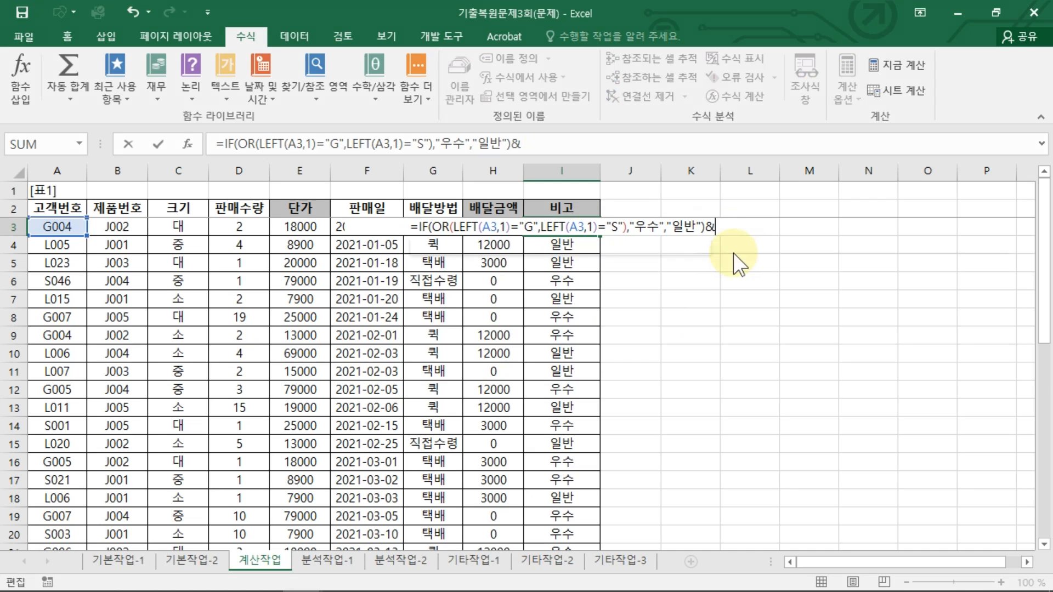
pyautogui.write('IF(')
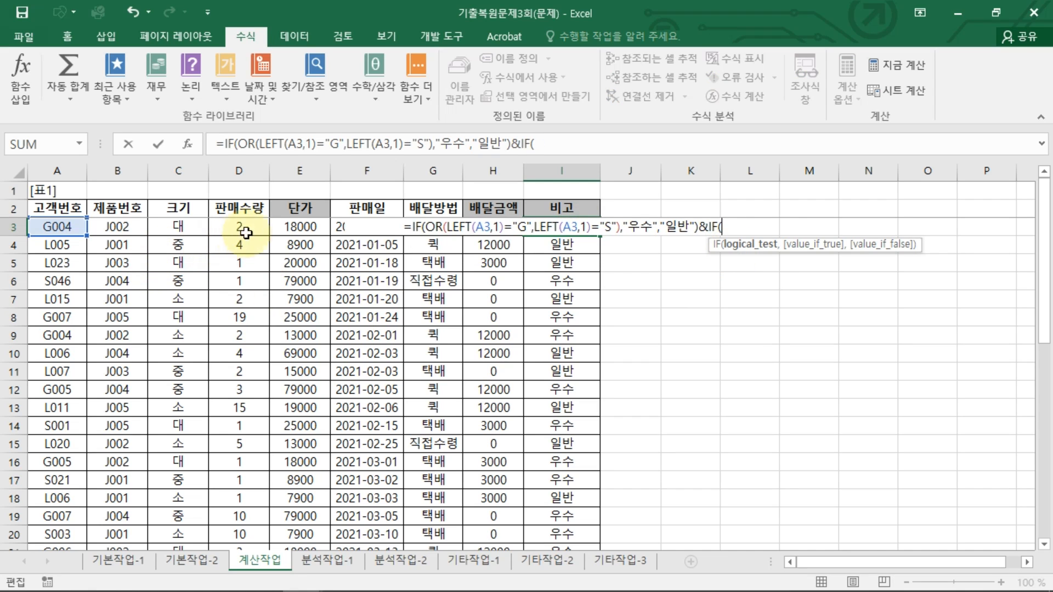
pyautogui.click(248, 229)
pyautogui.write('>=5,"')
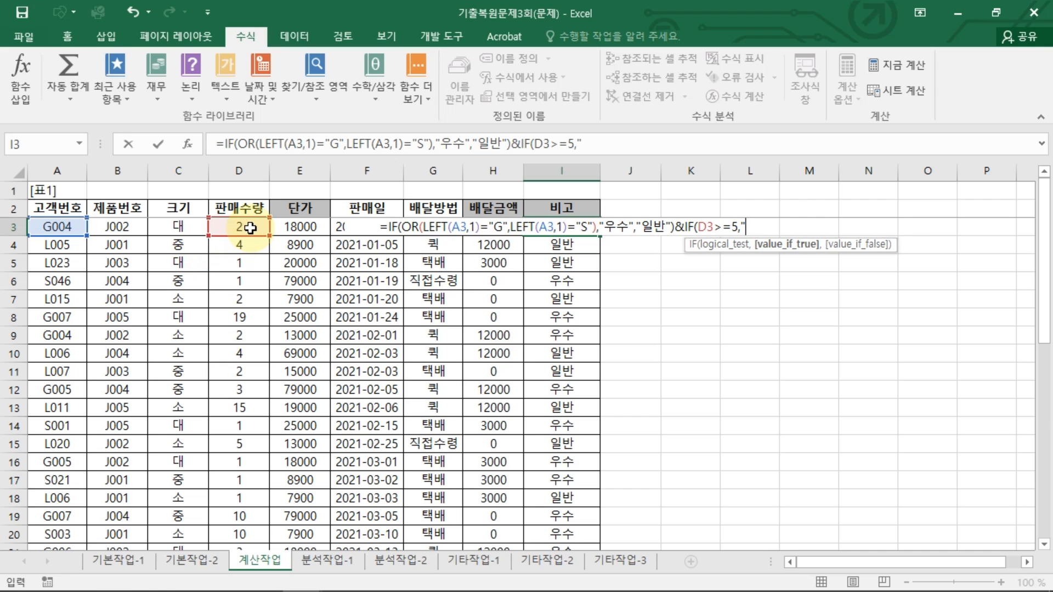
pyautogui.press('BackSpace')
pyautogui.write('"DC')
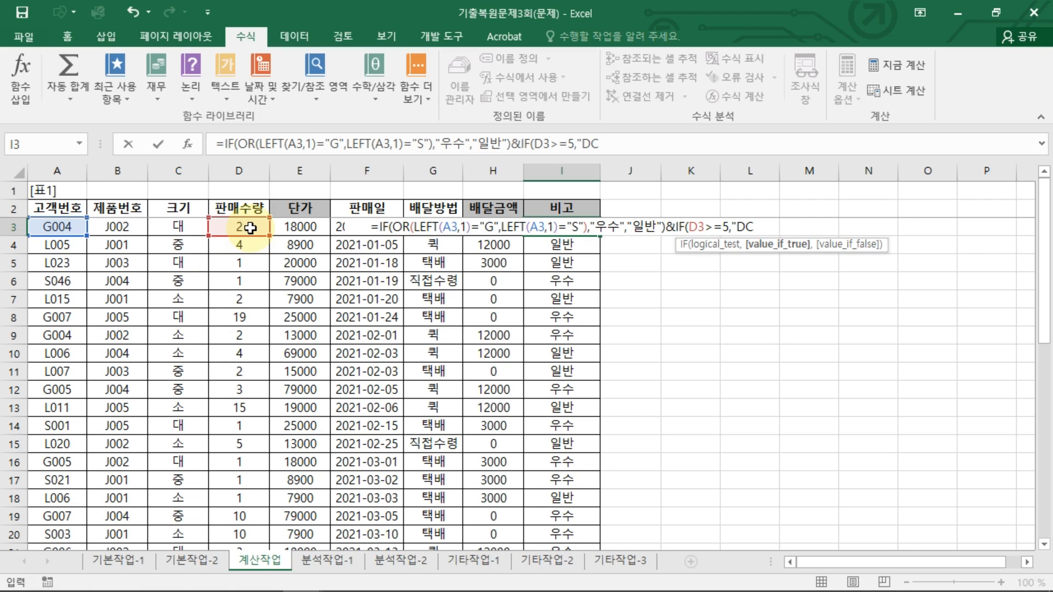
pyautogui.write('10')
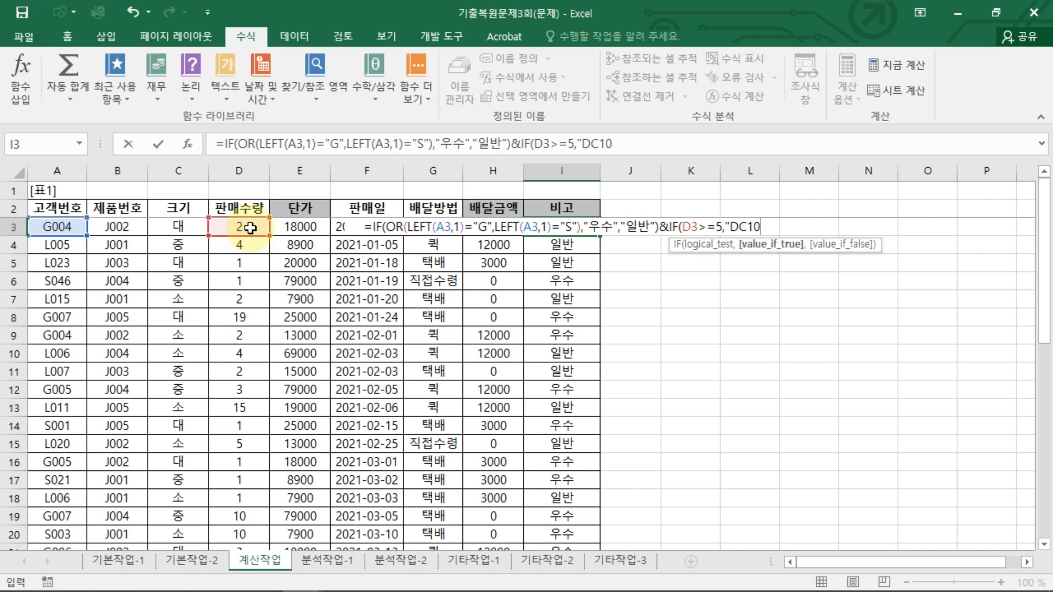
pyautogui.write('%",')
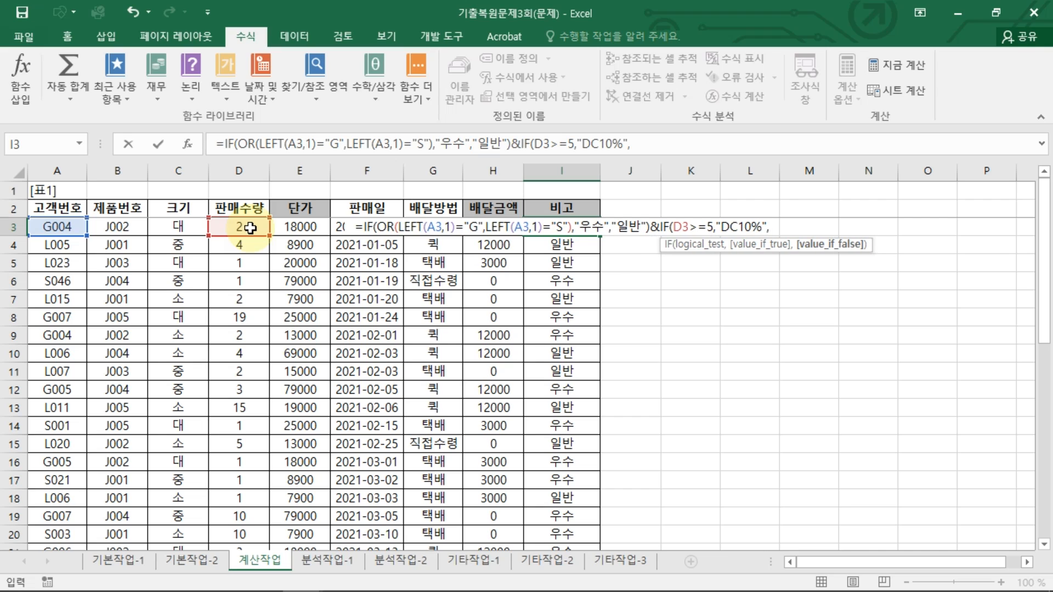
pyautogui.write('"DC5%")')
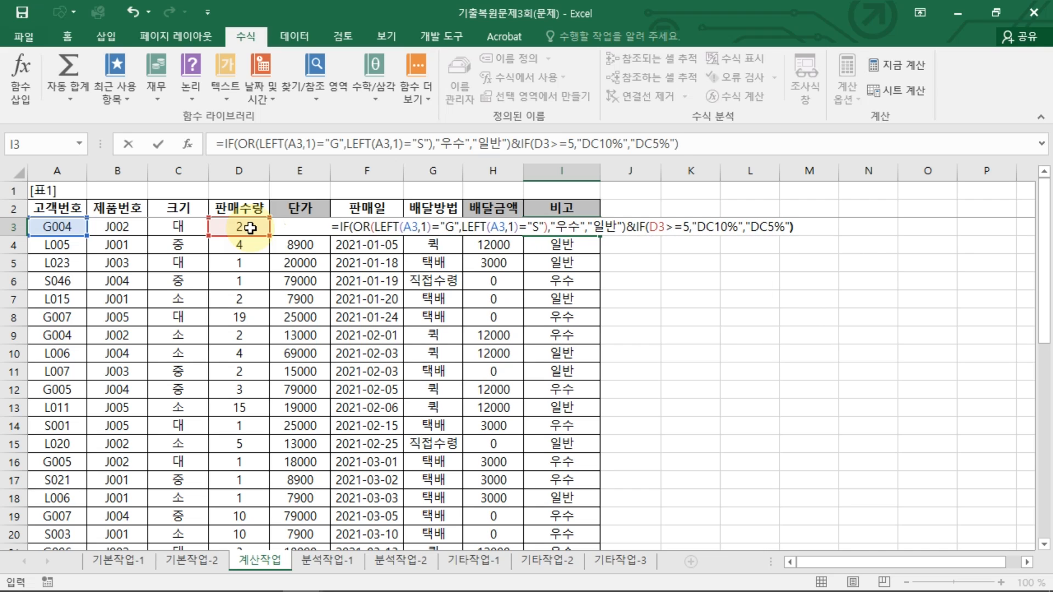
pyautogui.press('Return')
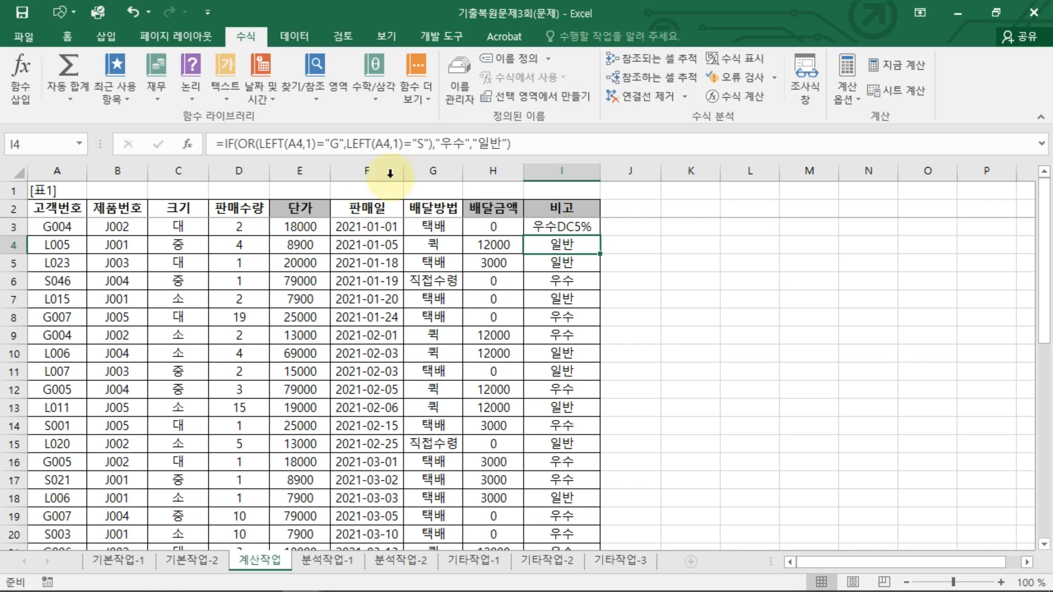
# Step: Fill the revised I3 formula down the 비고 column and check the results against 판매수량
pyautogui.click(558, 224)
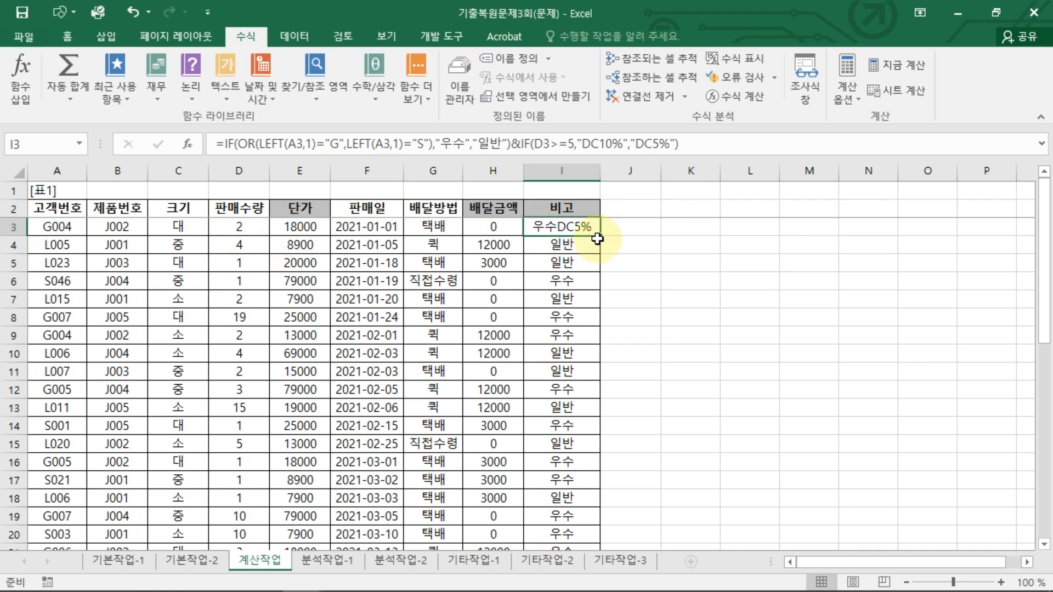
pyautogui.doubleClick(600, 237)
pyautogui.scroll(-6, 600, 478)
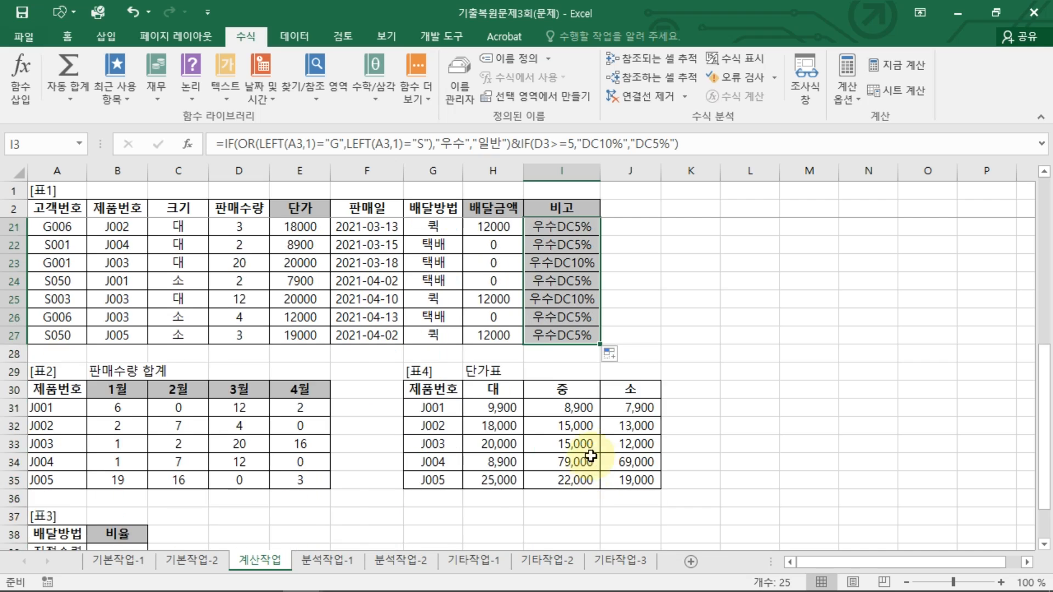
pyautogui.scroll(6, 590, 442)
pyautogui.click(583, 224)
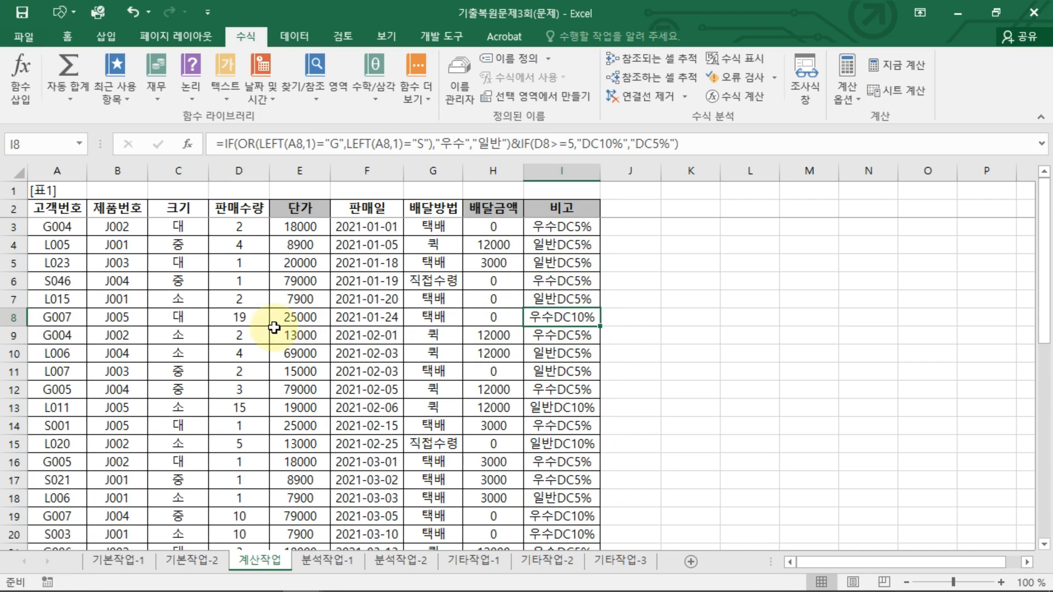
pyautogui.click(252, 317)
pyautogui.click(563, 318)
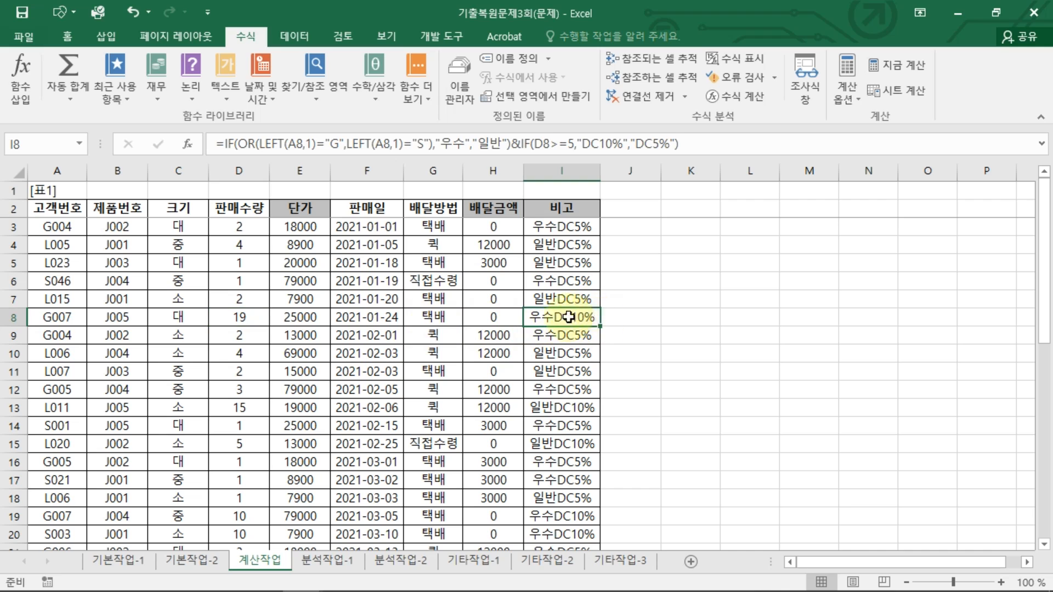
pyautogui.click(567, 228)
pyautogui.scroll(-7, 384, 364)
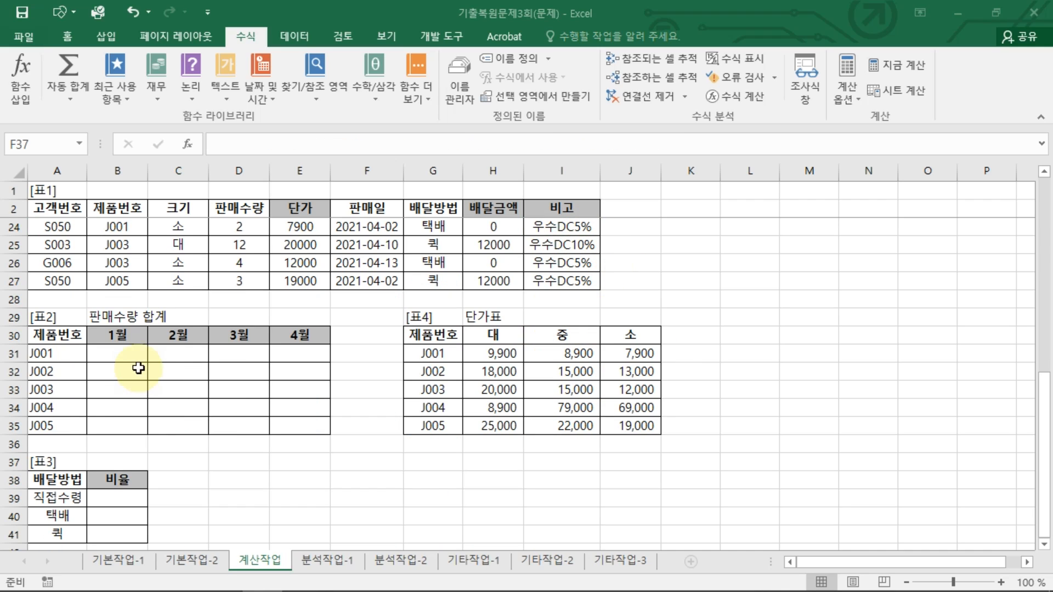
# Step: Start an array formula in B31 with the placeholder pattern =SUM(IF((조건)*(조건),범위) for the monthly 판매수량 totals
pyautogui.click(144, 360)
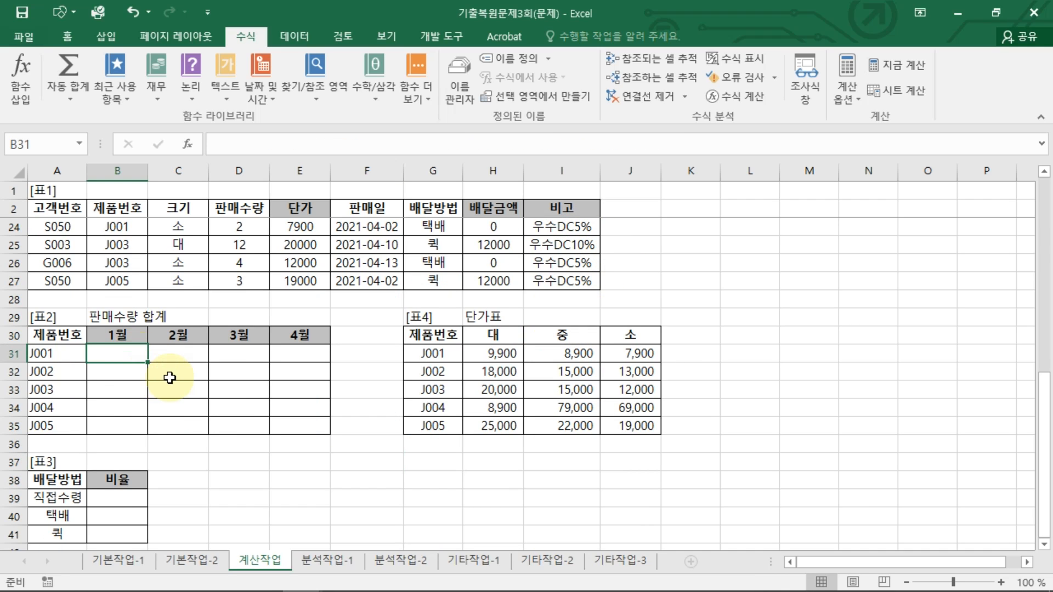
pyautogui.write('=SU')
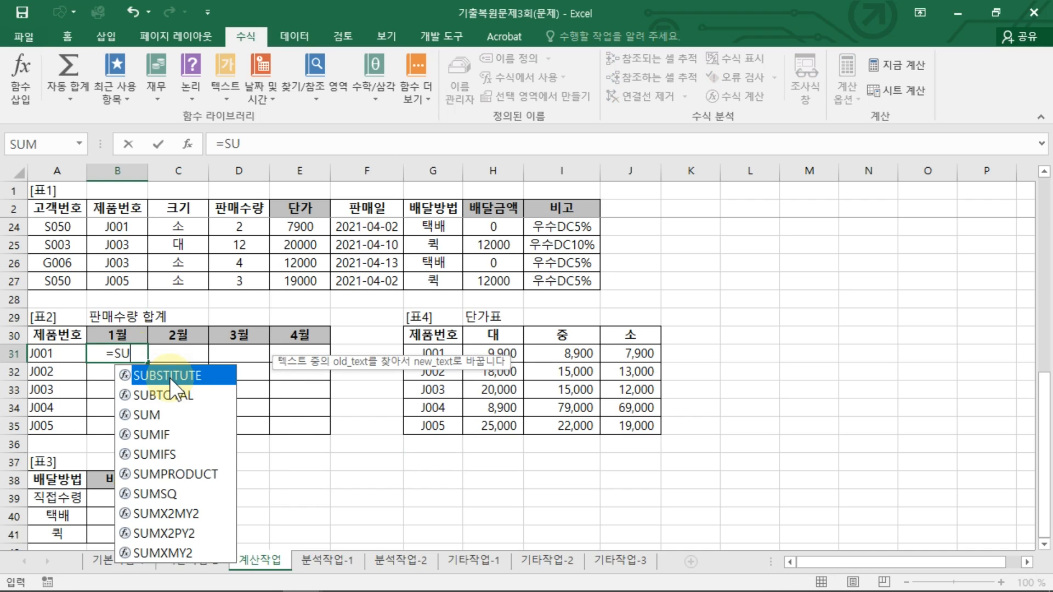
pyautogui.write('M(IF(')
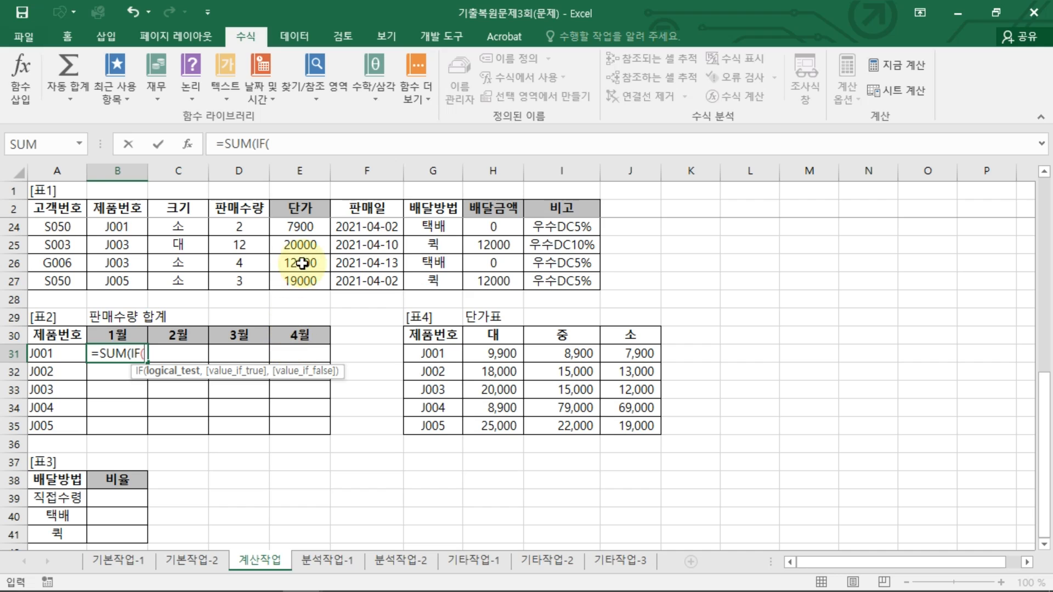
pyautogui.write('(WHR')
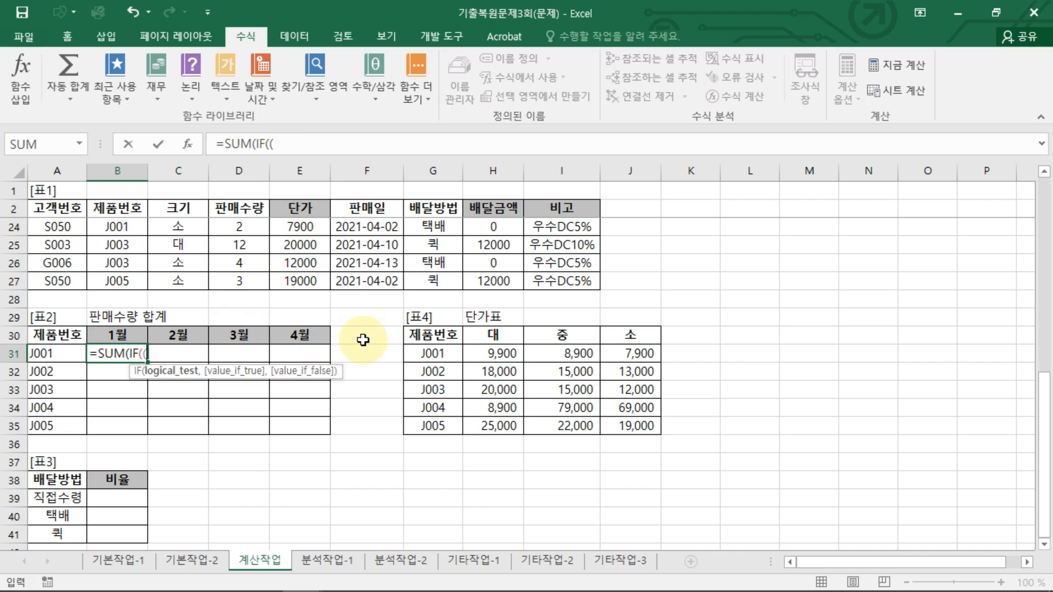
pyautogui.press('BackSpace')
pyautogui.press('BackSpace')
pyautogui.press('BackSpace')
pyautogui.press('BackSpace')
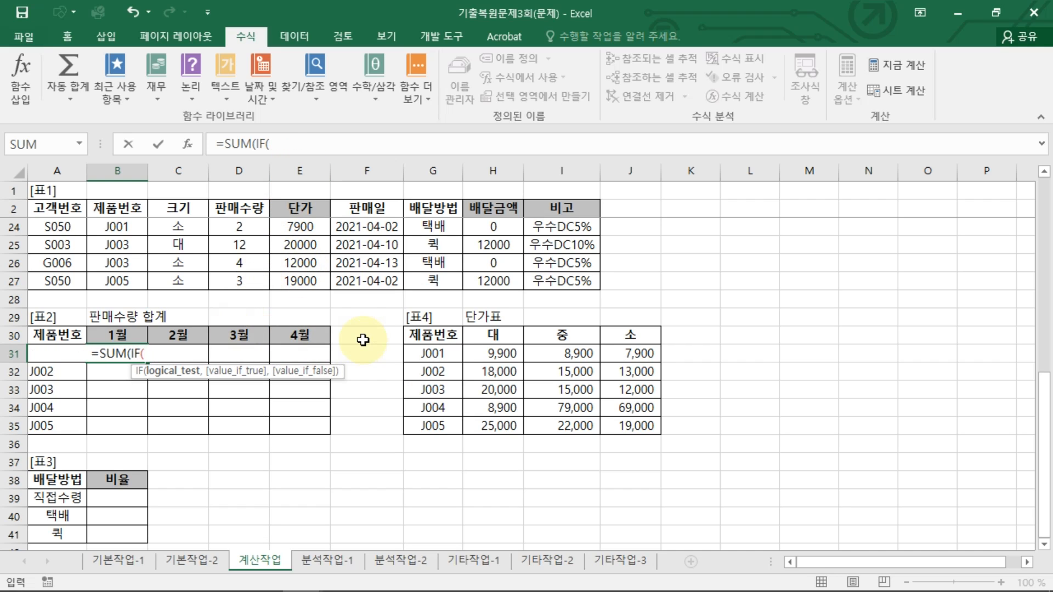
pyautogui.write('(조거')
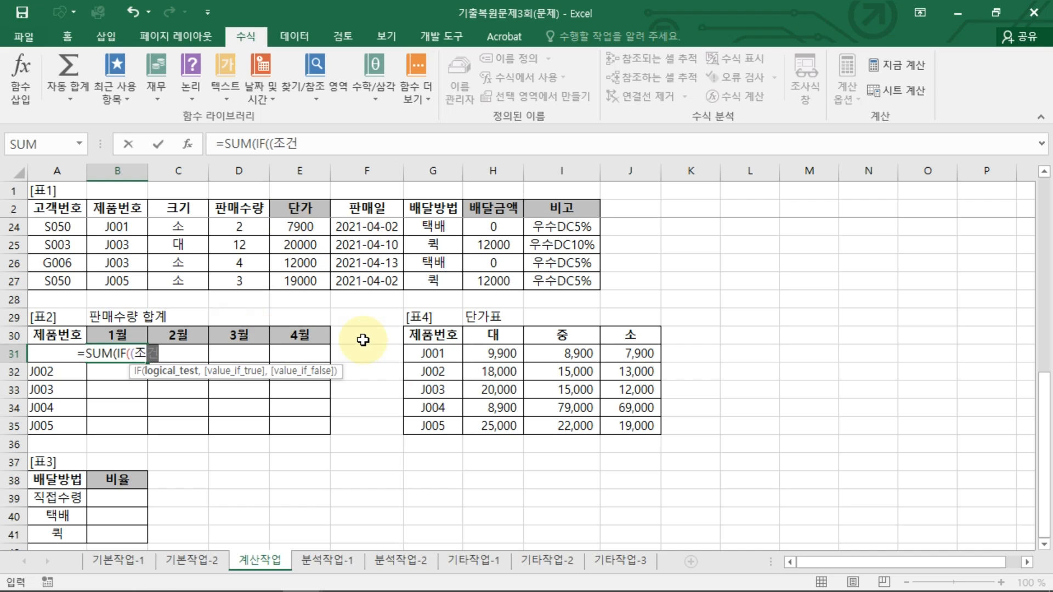
pyautogui.write(')*(조건')
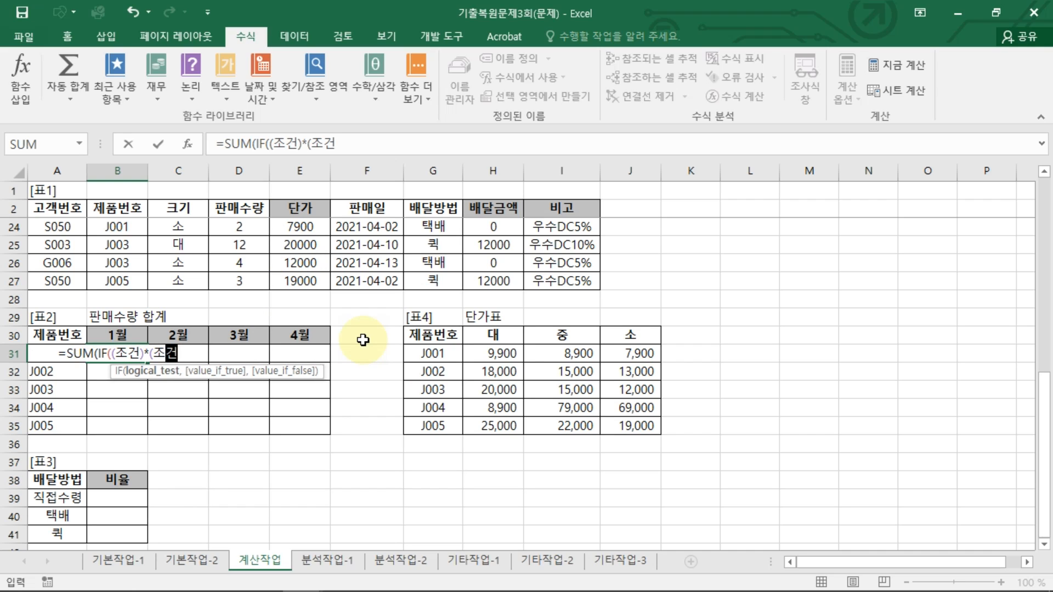
pyautogui.write(')')
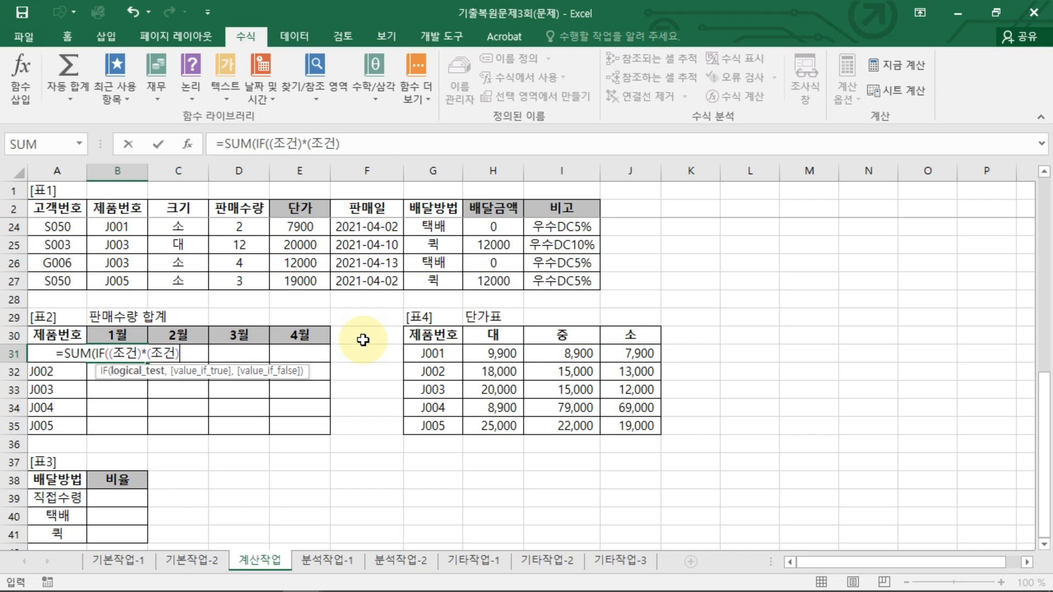
pyautogui.write(',범위')
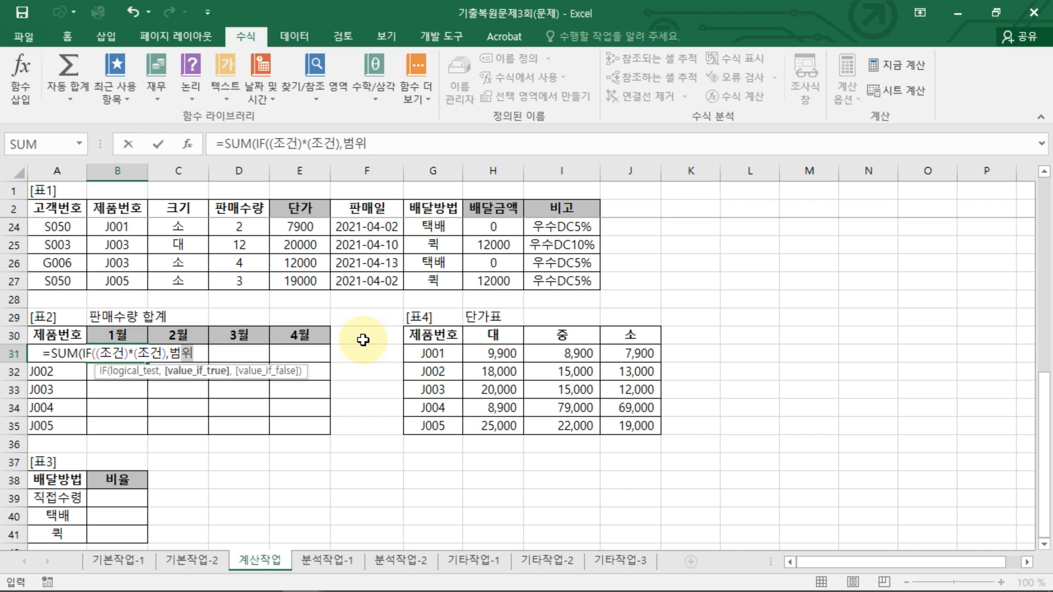
pyautogui.write(')')
pyautogui.hotkey('ctrl', 'shift', 'Return')
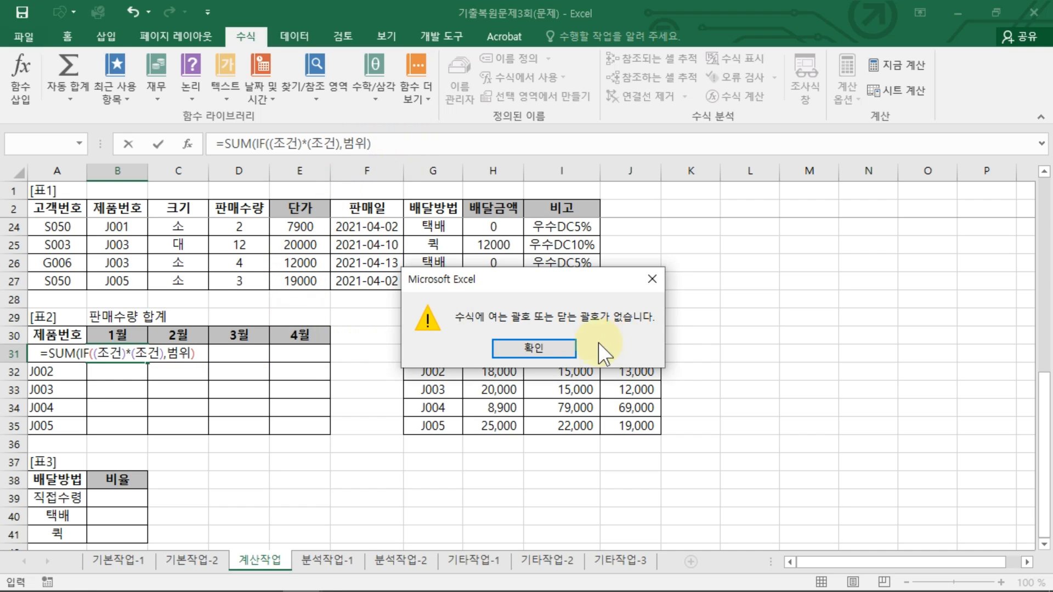
pyautogui.press('Return')
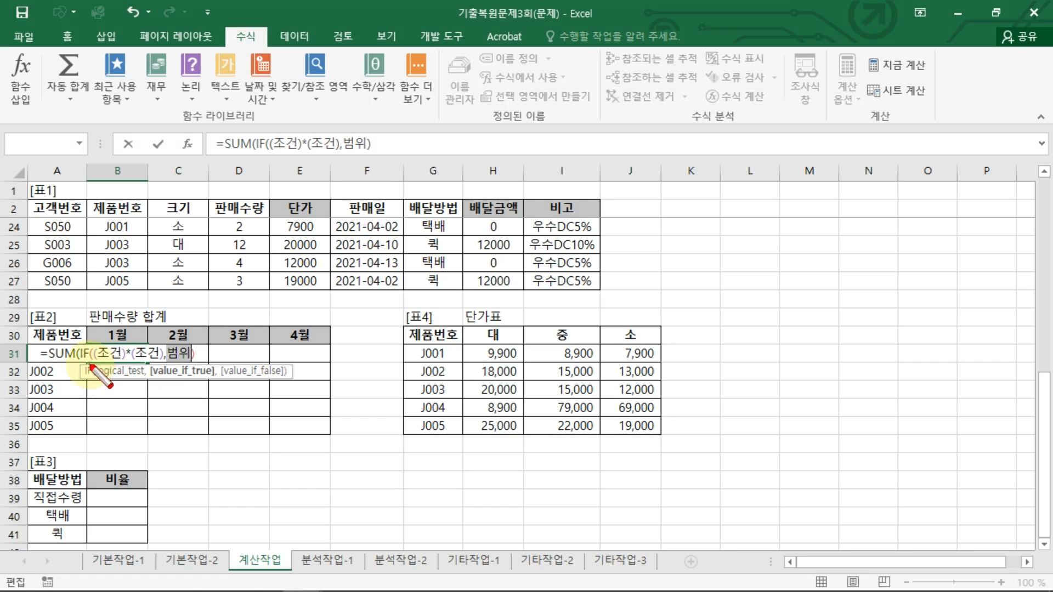
# Step: Strip the placeholder conditions from B31, leaving =SUM(IF(( to build the real conditions
pyautogui.moveTo(91, 365); pyautogui.dragTo(168, 361)
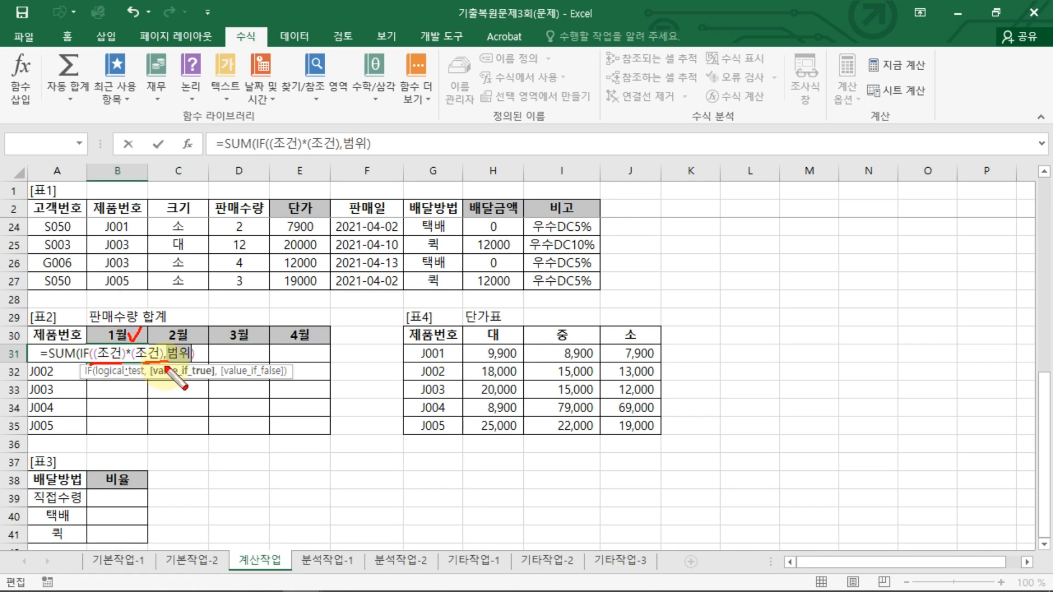
pyautogui.moveTo(184, 322)
pyautogui.mouseDown()
pyautogui.moveTo(170, 335)
pyautogui.moveTo(199, 357)
pyautogui.moveTo(175, 366)
pyautogui.mouseUp()
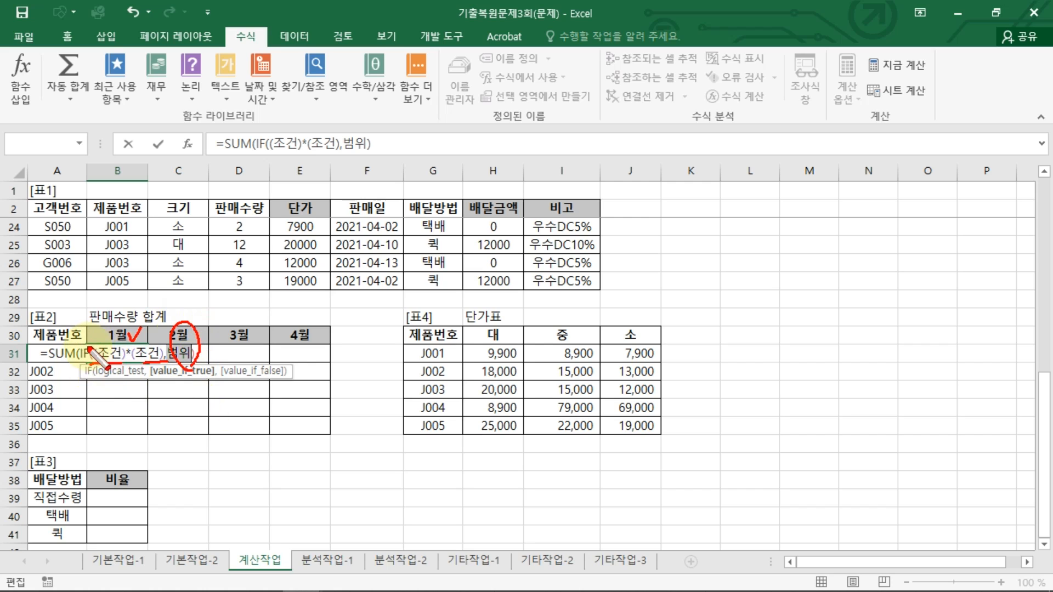
pyautogui.press('Escape')
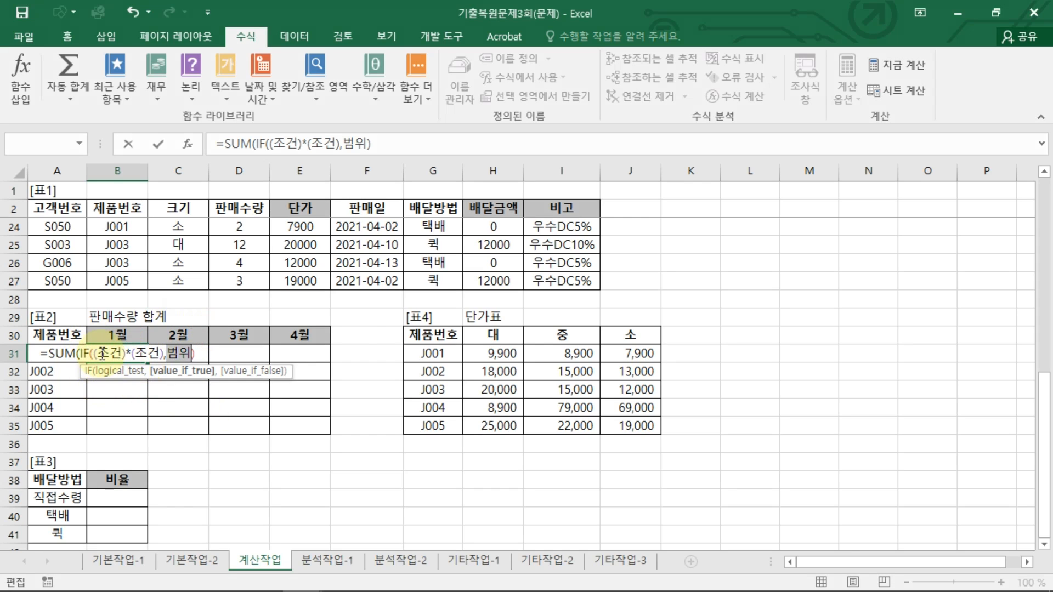
pyautogui.press('Right')
pyautogui.press('BackSpace')
pyautogui.press('BackSpace')
pyautogui.press('BackSpace')
pyautogui.press('BackSpace')
pyautogui.press('BackSpace')
pyautogui.press('BackSpace')
pyautogui.press('BackSpace')
pyautogui.press('BackSpace')
pyautogui.press('BackSpace')
pyautogui.press('BackSpace')
pyautogui.press('BackSpace')
pyautogui.press('BackSpace')
pyautogui.press('BackSpace')
pyautogui.write('(')
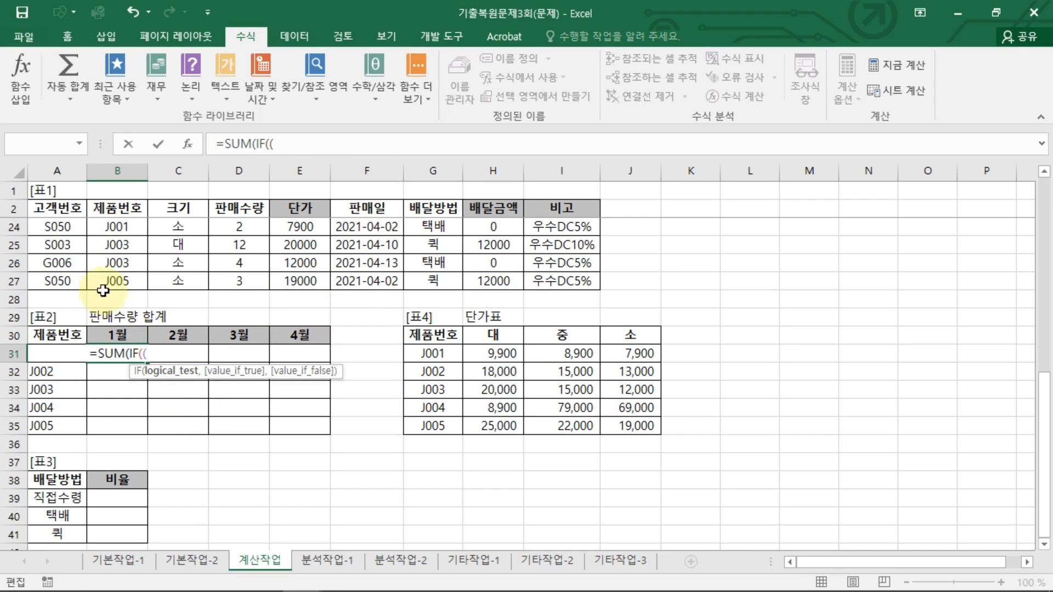
# Step: Add the absolute 제품번호 range $B$3:$B$27= as the start of the first condition
pyautogui.scroll(7, 122, 279)
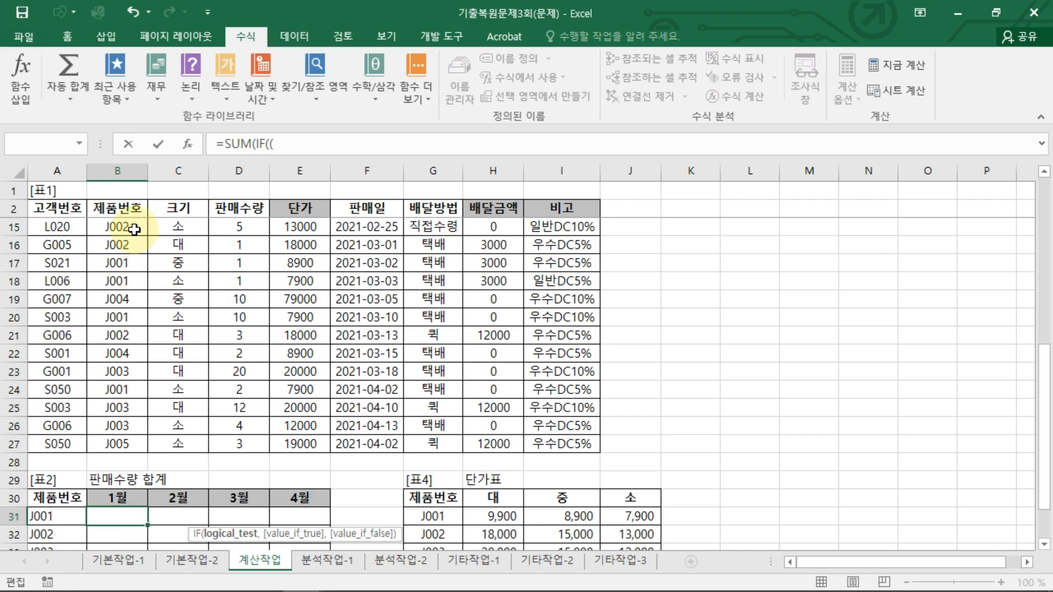
pyautogui.click(116, 227)
pyautogui.moveTo(109, 310); pyautogui.dragTo(133, 513)
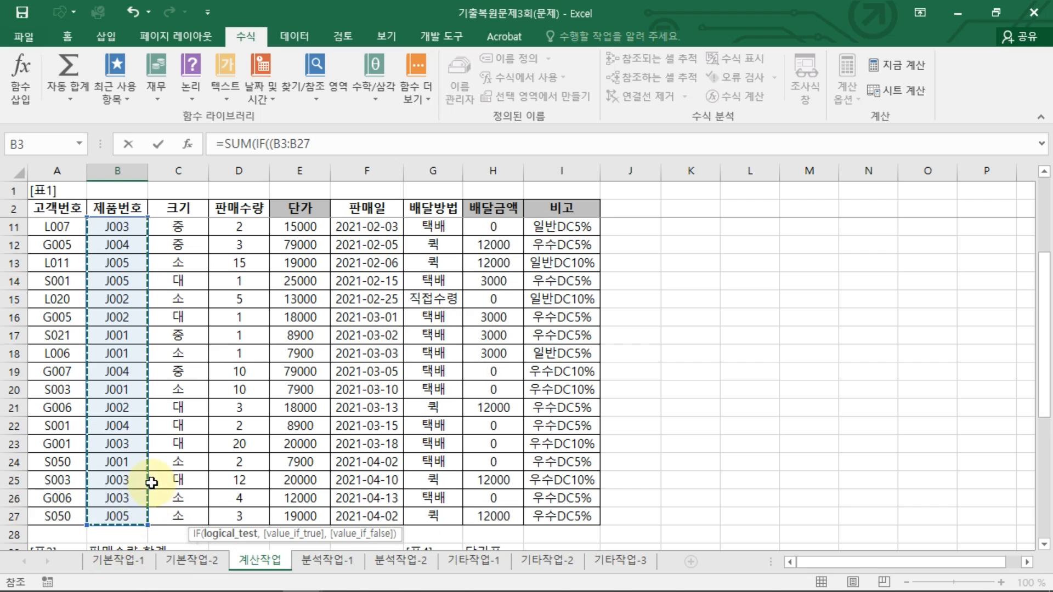
pyautogui.press('F4')
pyautogui.write('=')
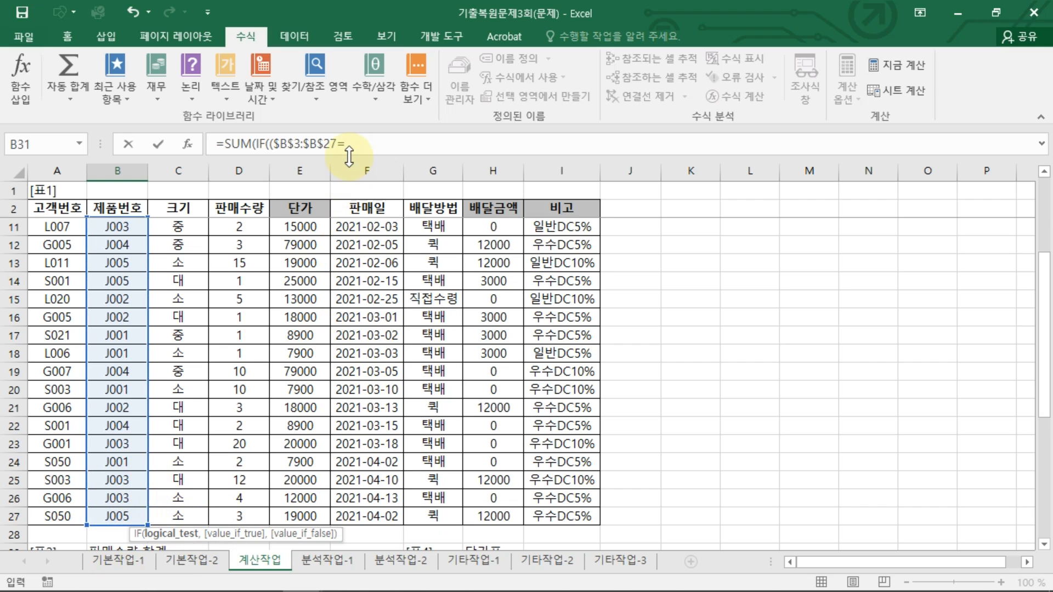
# Step: Complete the first condition with the column-locked product code reference $A31
pyautogui.scroll(-3, 235, 431)
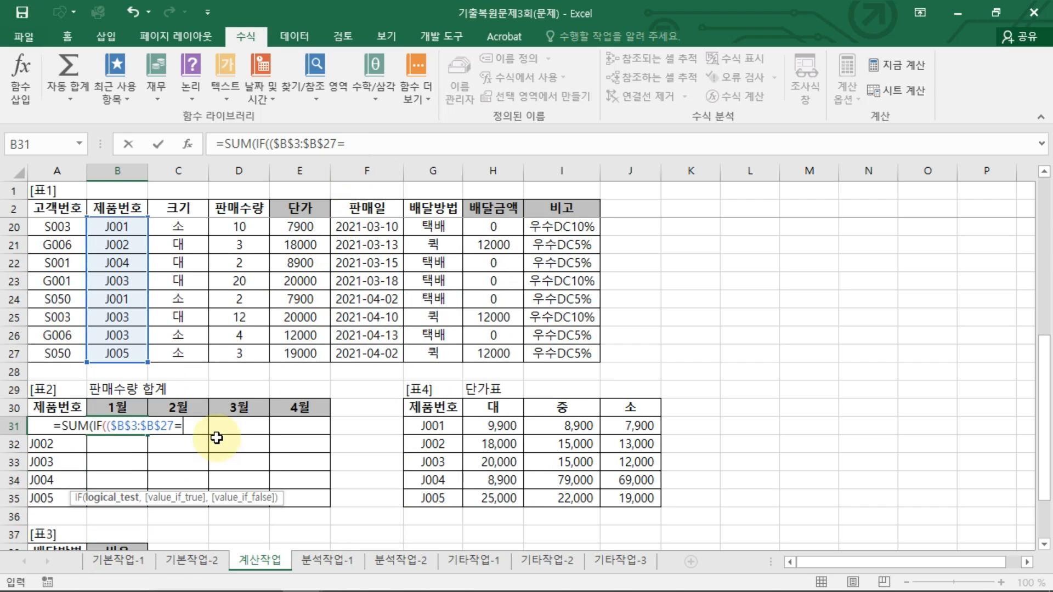
pyautogui.click(64, 405)
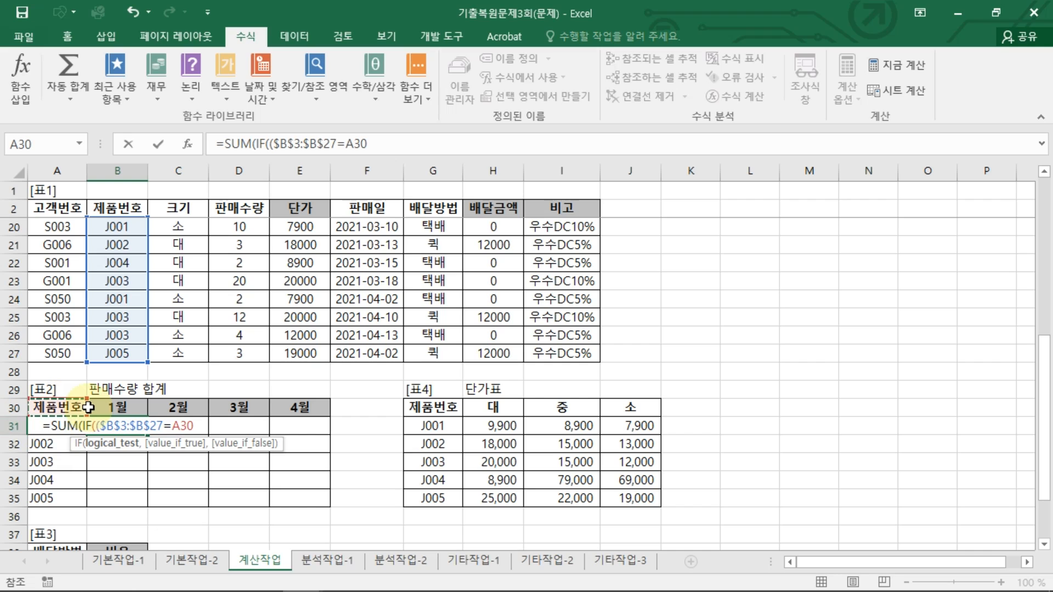
pyautogui.press('Down')
pyautogui.press('F4')
pyautogui.press('F4')
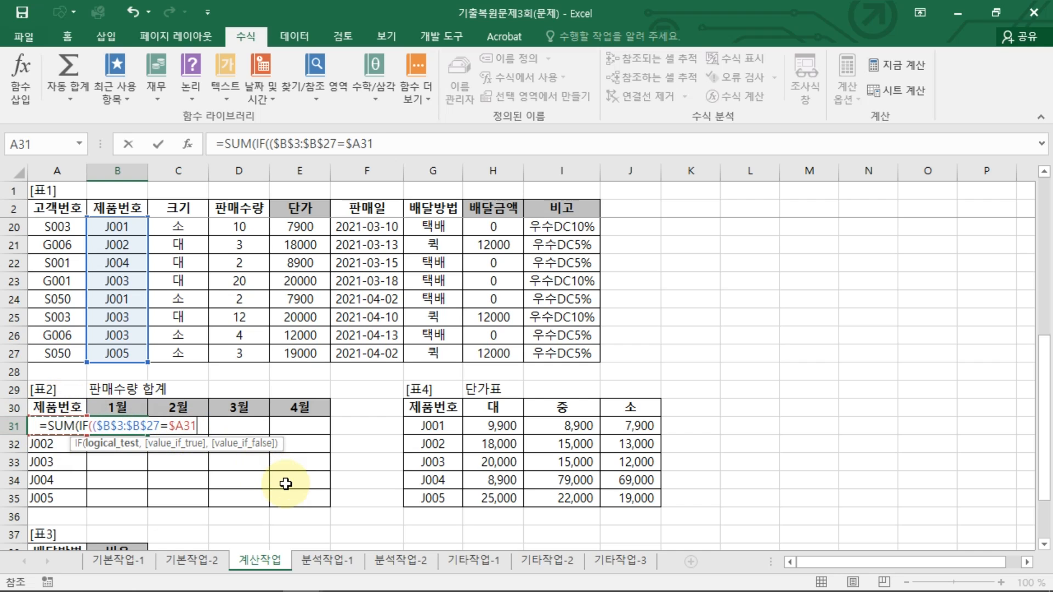
# Step: Multiply by a second condition comparing MONTH($F$3:$F$27 with the row-locked month header B$30
pyautogui.write(')*(')
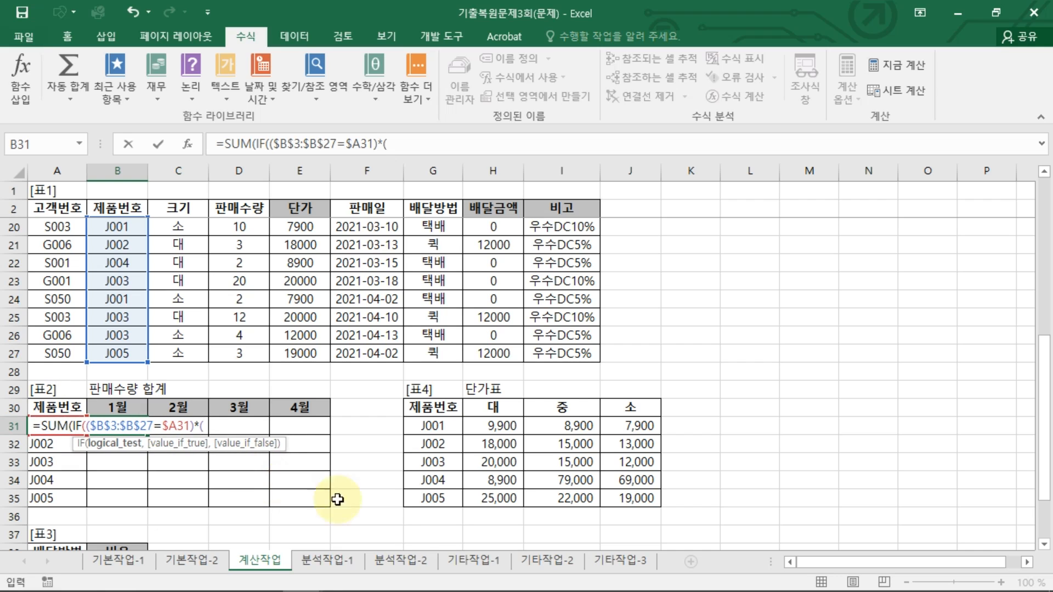
pyautogui.write('ㅡ')
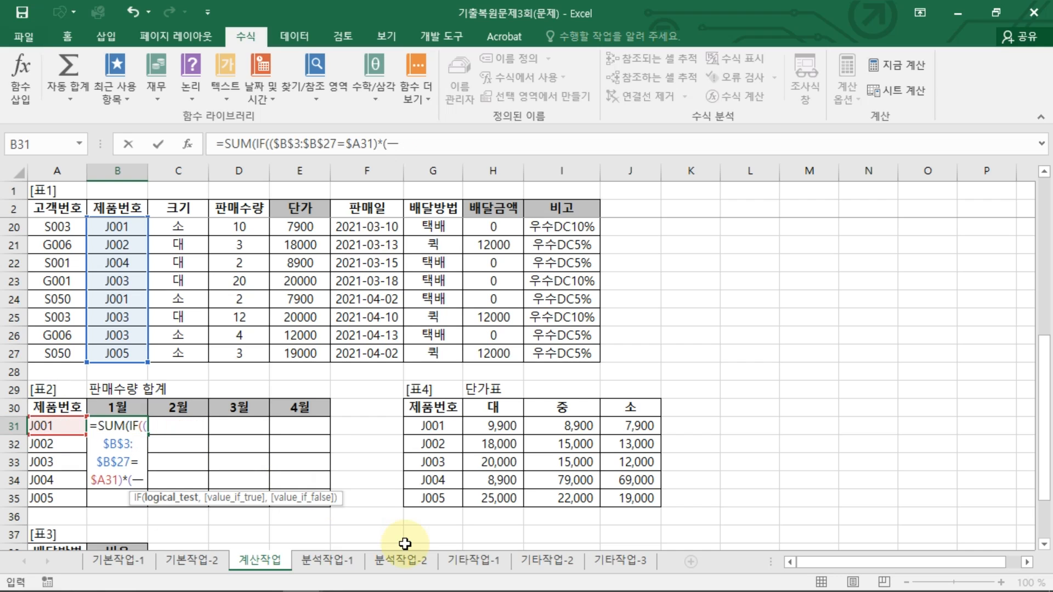
pyautogui.press('BackSpace')
pyautogui.write('MONTH(')
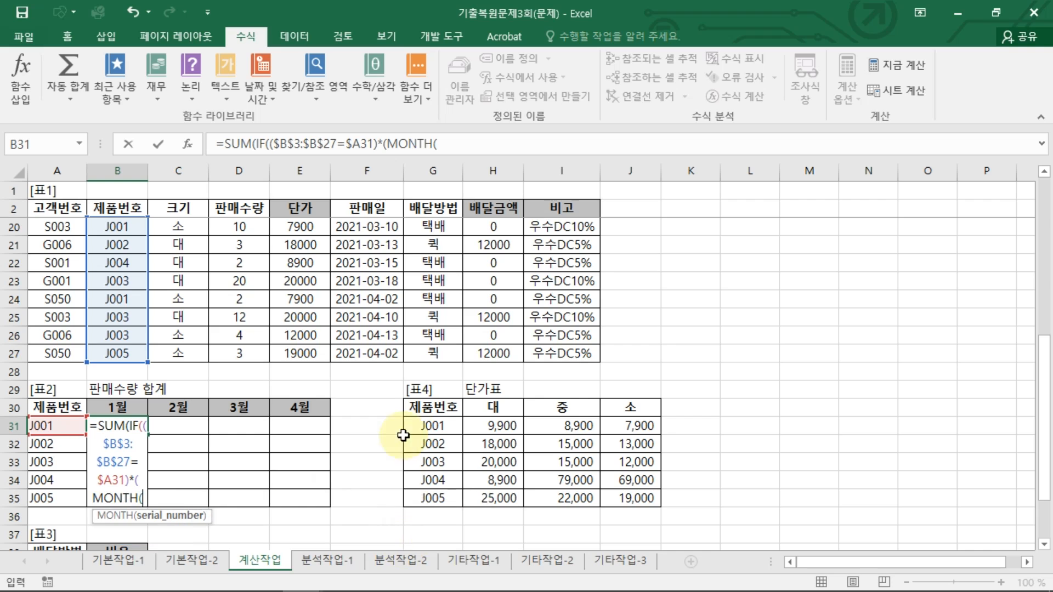
pyautogui.click(452, 143)
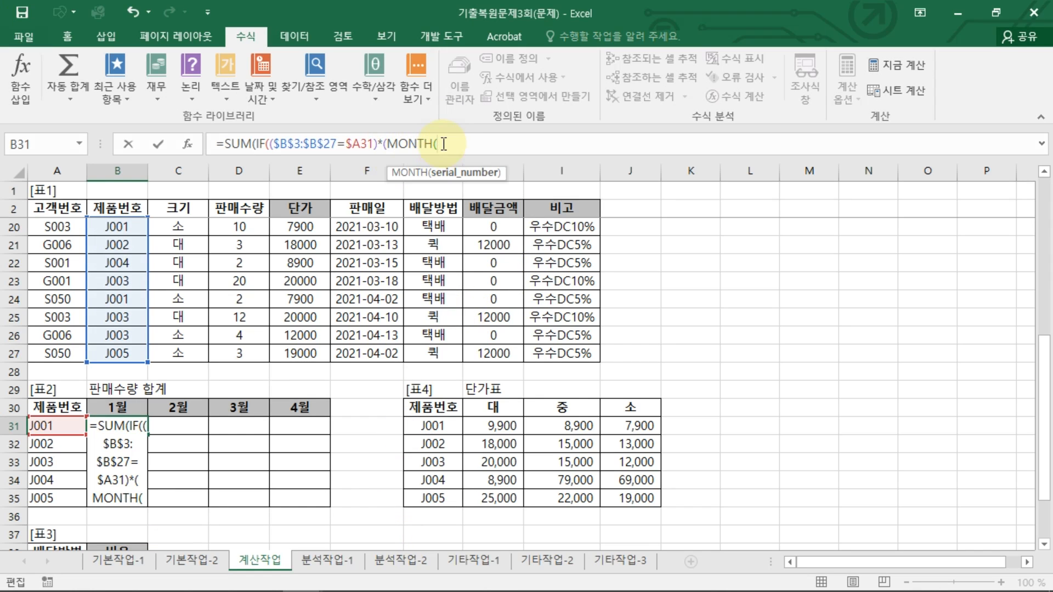
pyautogui.moveTo(364, 354); pyautogui.dragTo(368, 227)
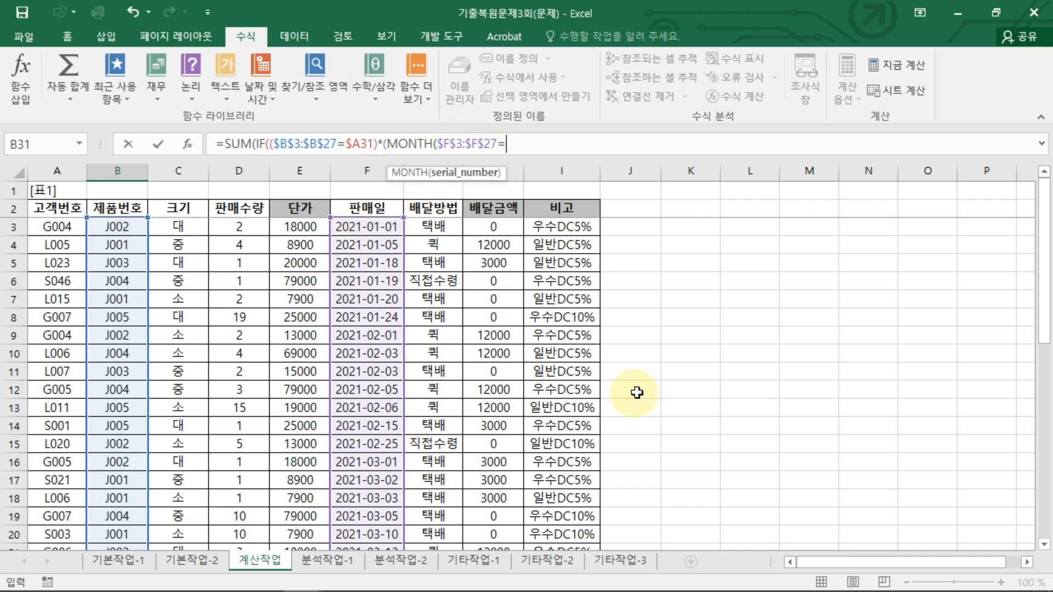
pyautogui.write('=')
pyautogui.moveTo(1042, 294); pyautogui.dragTo(1037, 434)
pyautogui.click(117, 496)
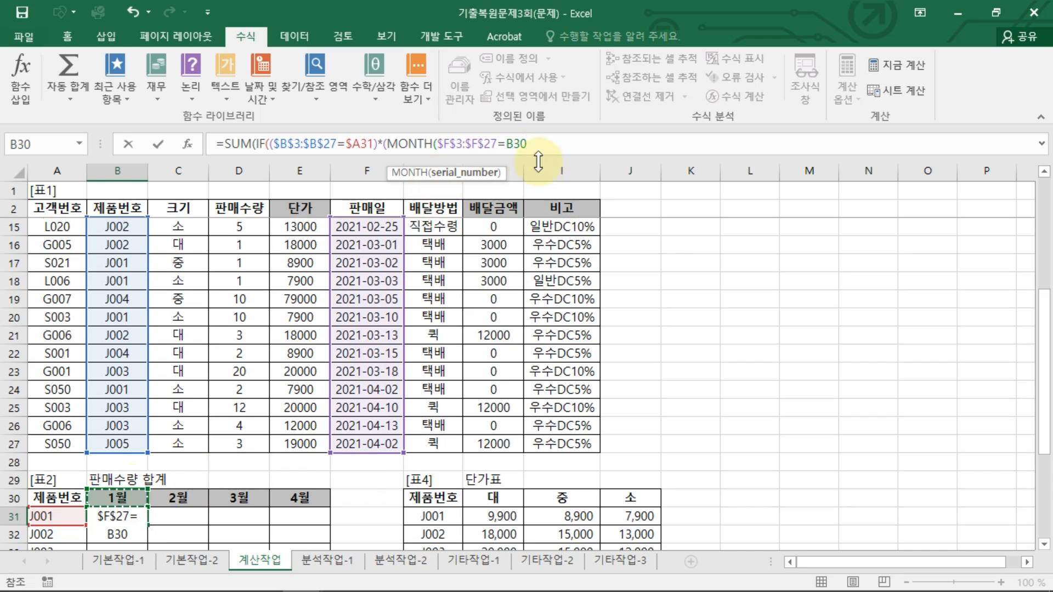
pyautogui.press('F4')
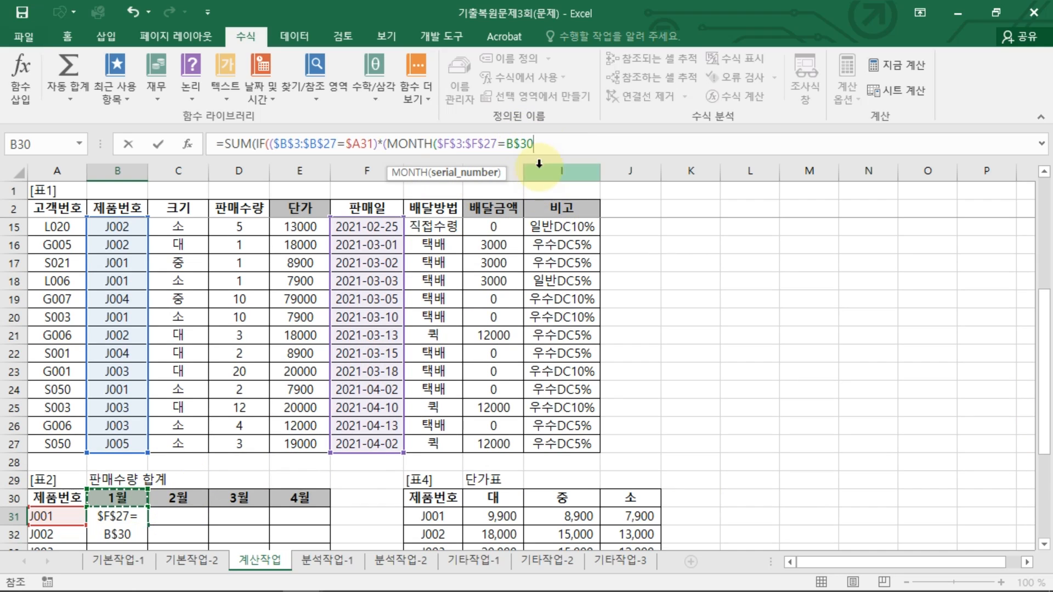
pyautogui.press('F4')
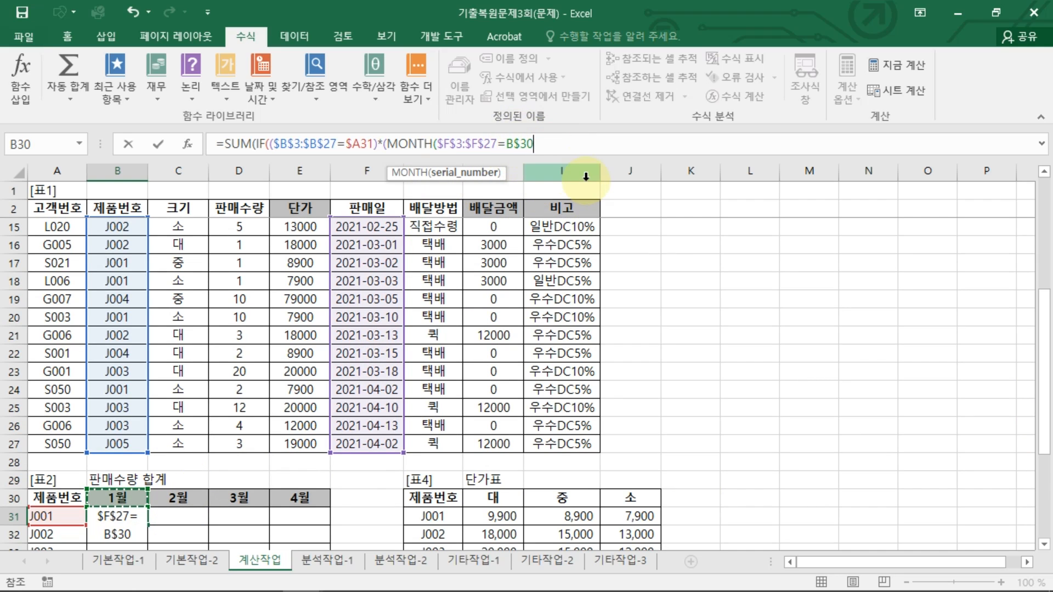
pyautogui.write(',')
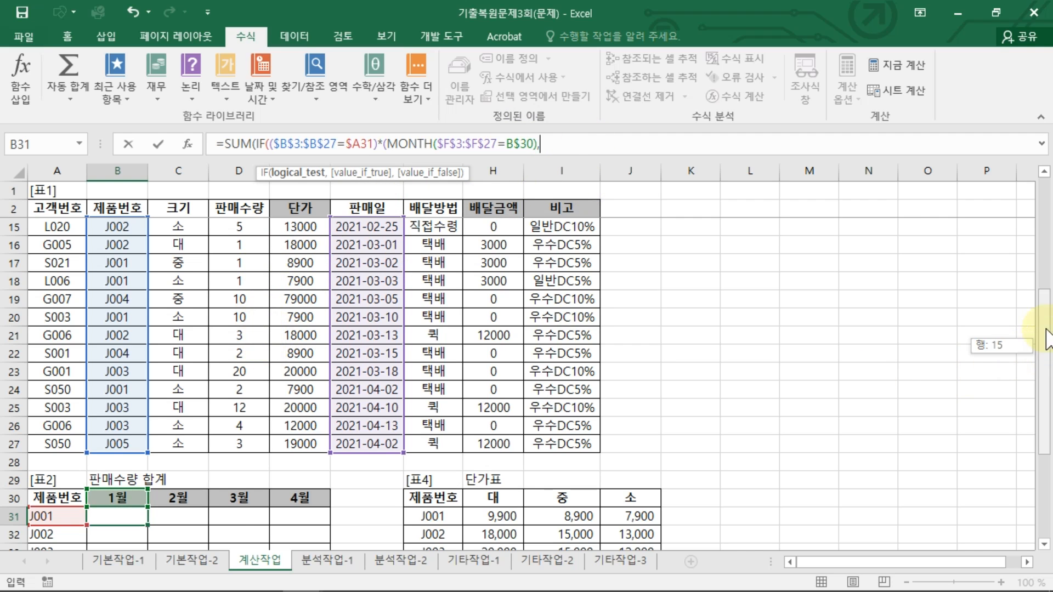
# Step: Add $D$3:$D$27 as the sum range, close the formula and confirm it as an array formula
pyautogui.scroll(4, 1044, 351)
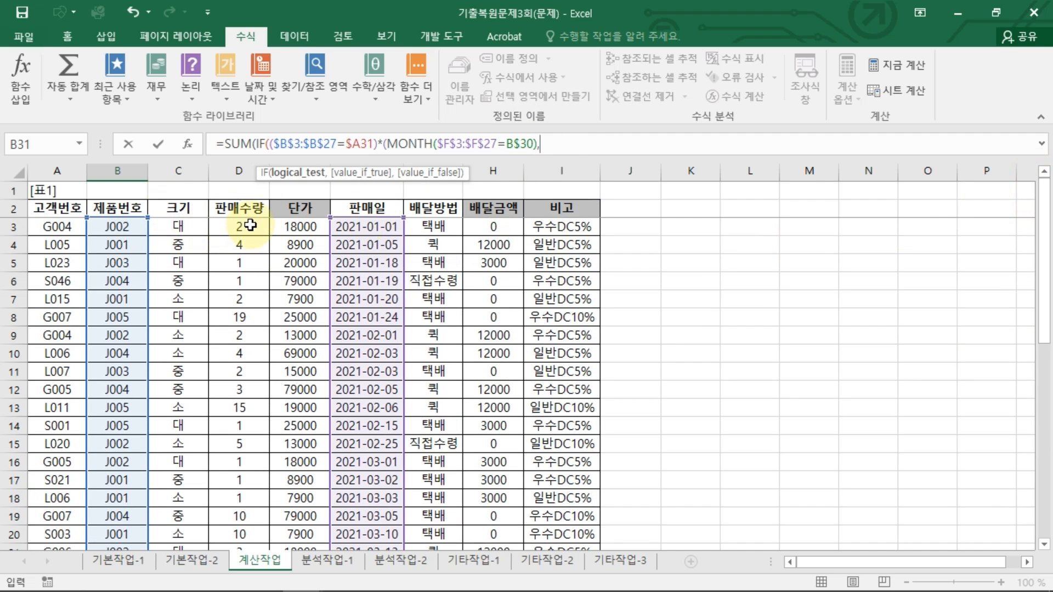
pyautogui.moveTo(250, 225); pyautogui.dragTo(257, 511)
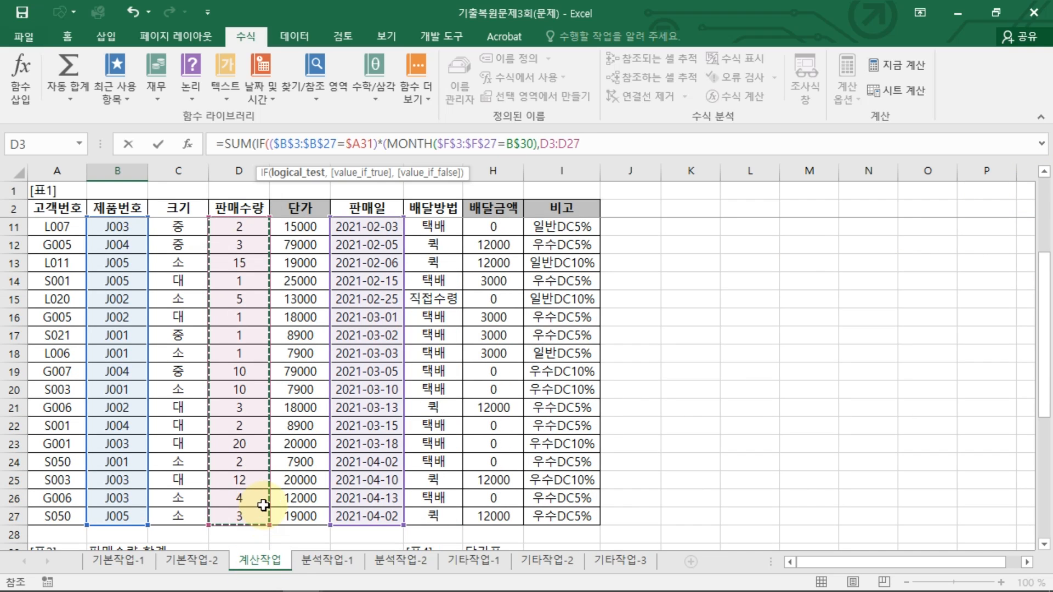
pyautogui.press('F4')
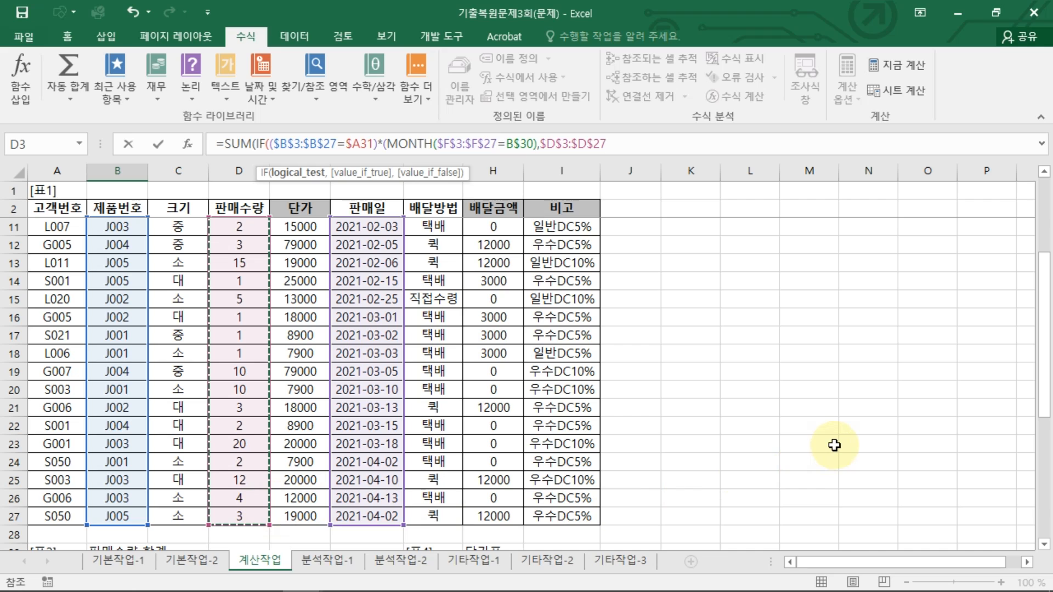
pyautogui.write(')')
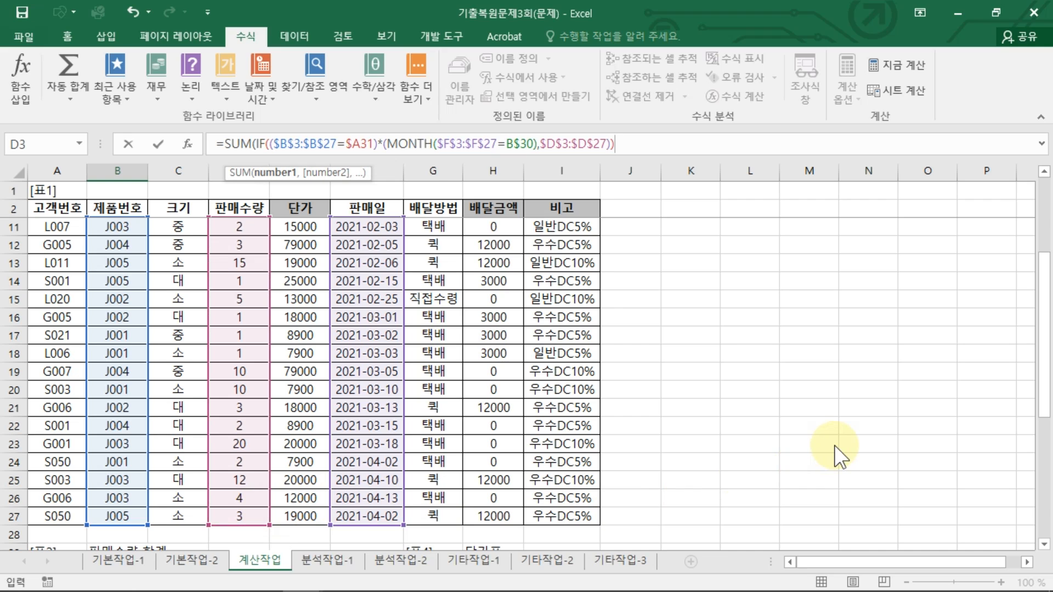
pyautogui.hotkey('ctrl', 'shift', 'Return')
pyautogui.press('Return')
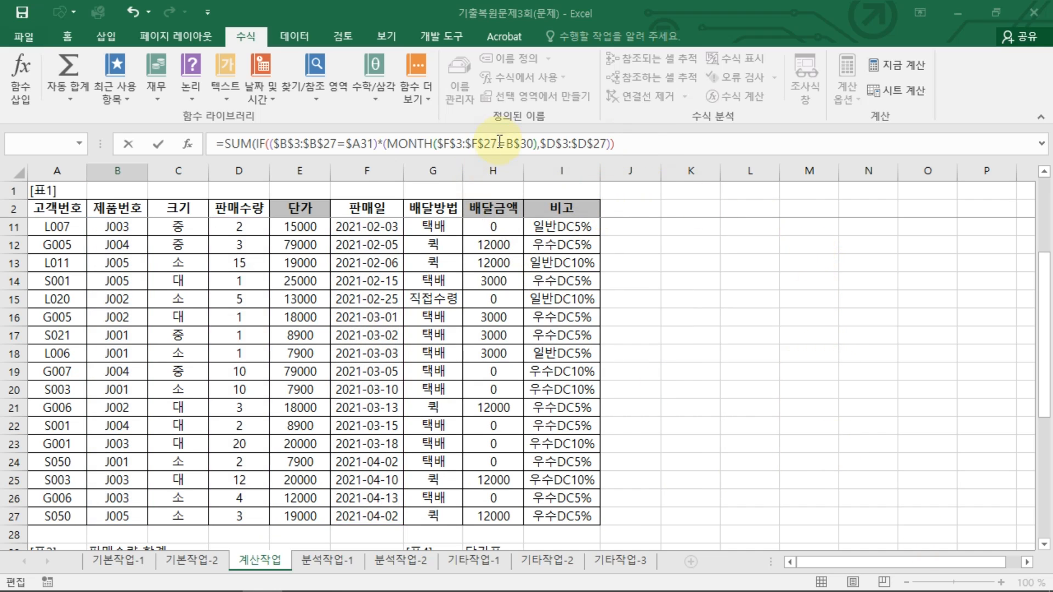
# Step: Insert the missing closing parenthesis after $F$3:$F$27 in the MONTH condition and re-confirm the formula as an array formula
pyautogui.click(478, 138)
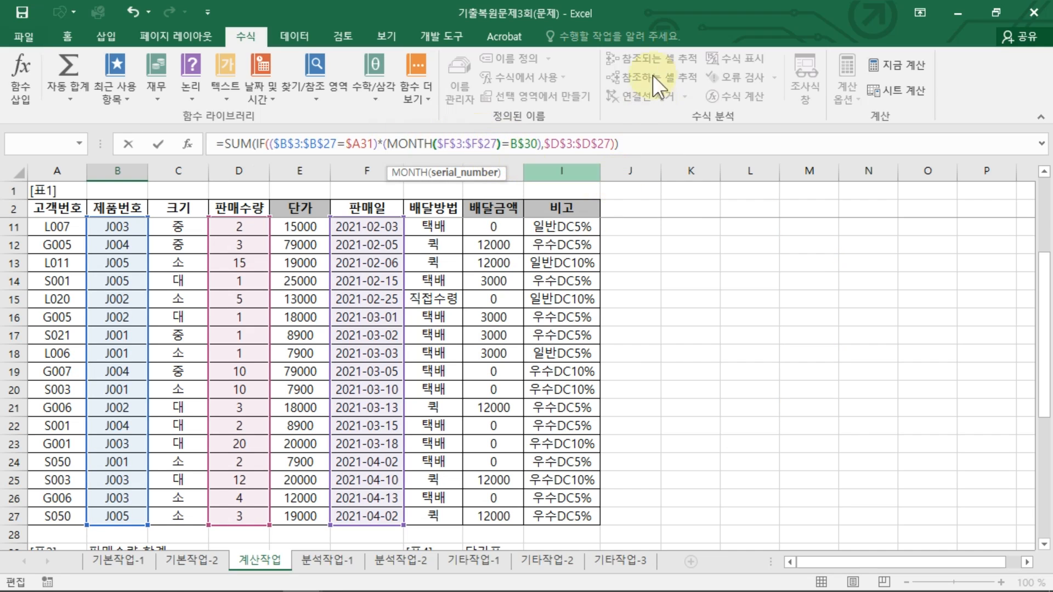
pyautogui.write(')')
pyautogui.click(653, 136)
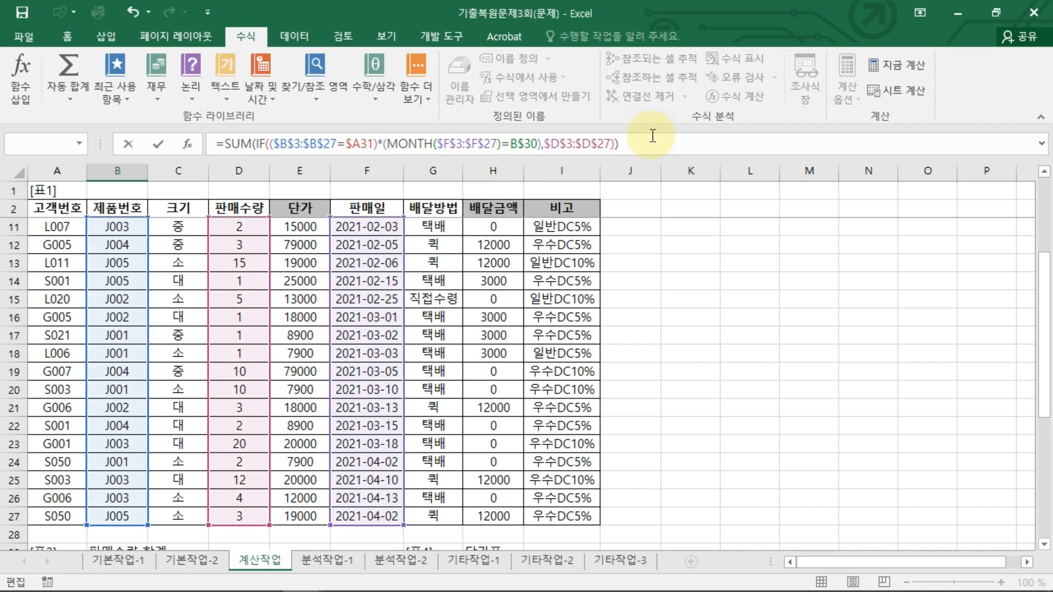
pyautogui.hotkey('ctrl', 'shift', 'Return')
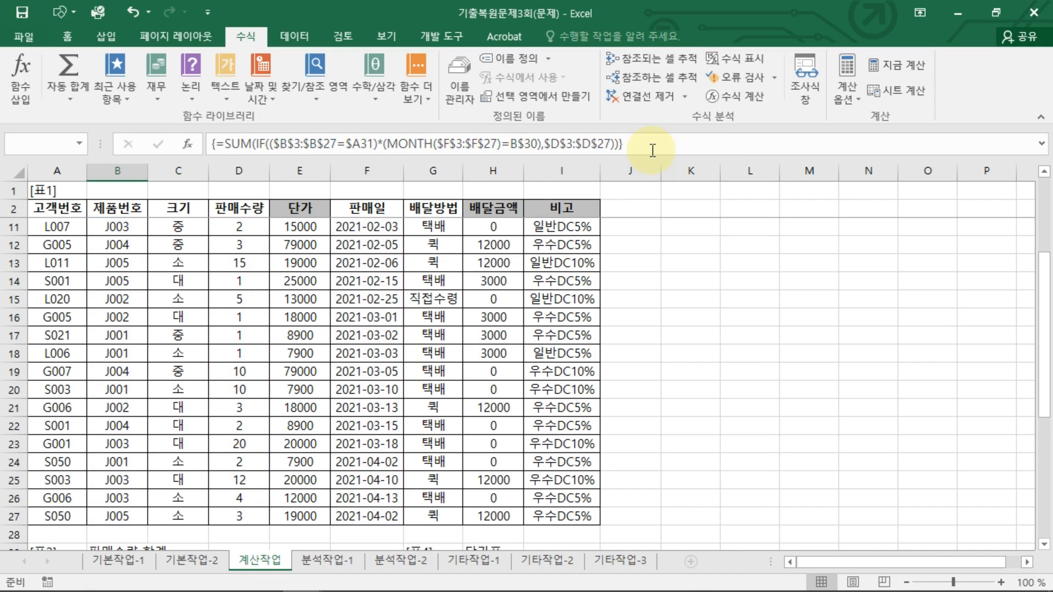
# Step: Fill the 1월 array formula down through the J005 row
pyautogui.scroll(-7, 242, 282)
pyautogui.scroll(2, 136, 277)
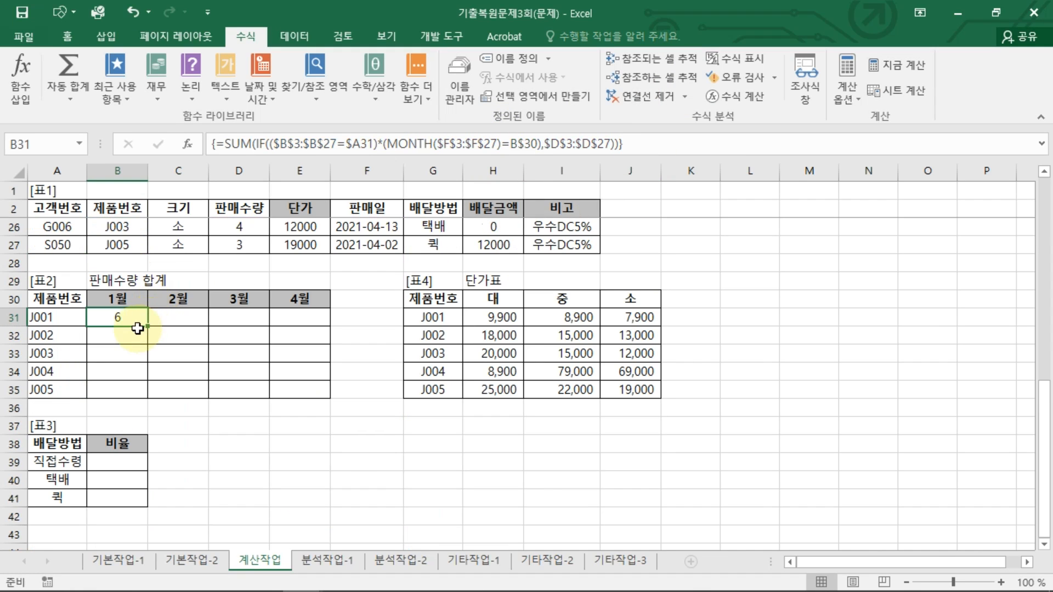
pyautogui.moveTo(147, 329); pyautogui.dragTo(146, 393)
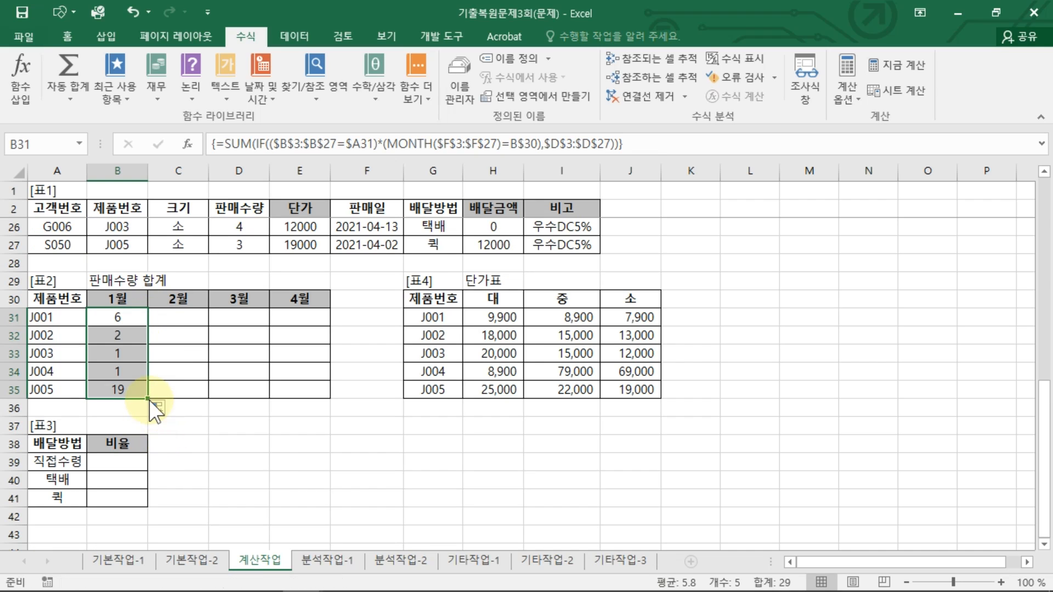
pyautogui.click(156, 407)
pyautogui.click(153, 407)
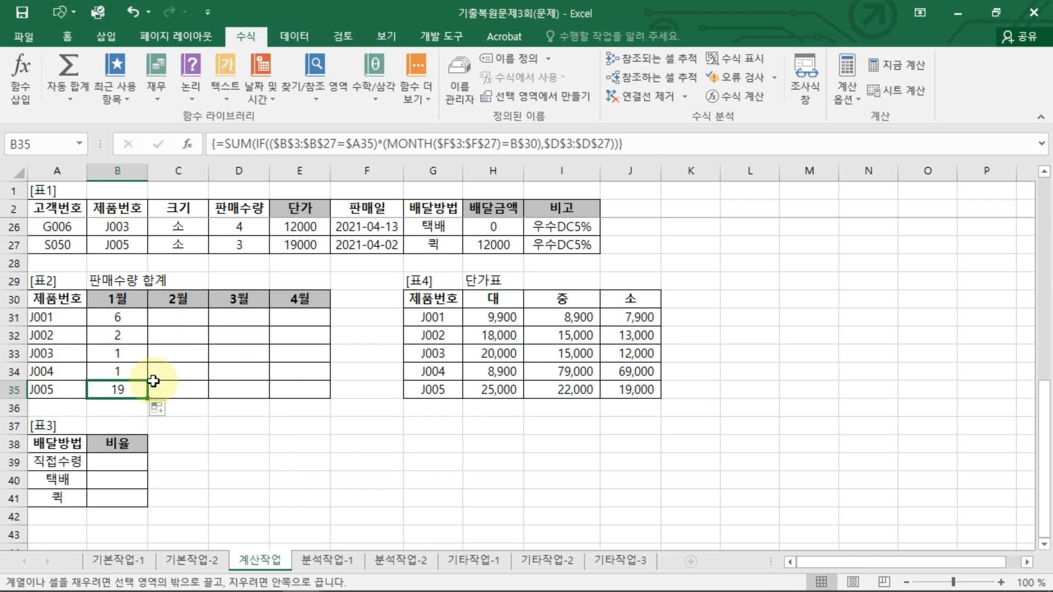
# Step: Fill the 1월 column formulas across to the 4월 column for all products
pyautogui.moveTo(119, 321); pyautogui.dragTo(141, 402)
pyautogui.click(137, 386)
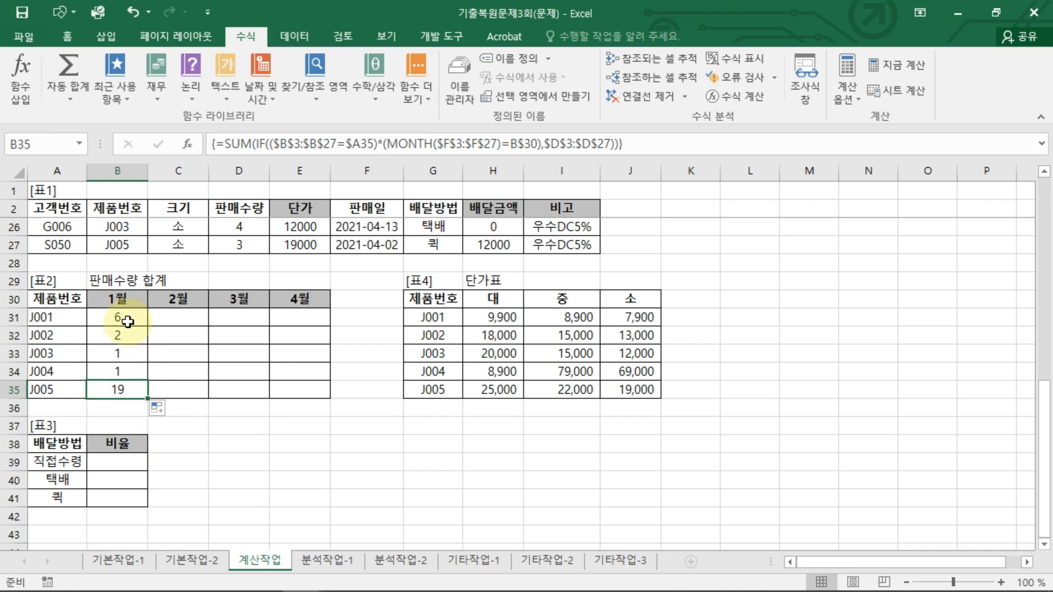
pyautogui.moveTo(127, 322); pyautogui.dragTo(307, 389)
pyautogui.click(302, 393)
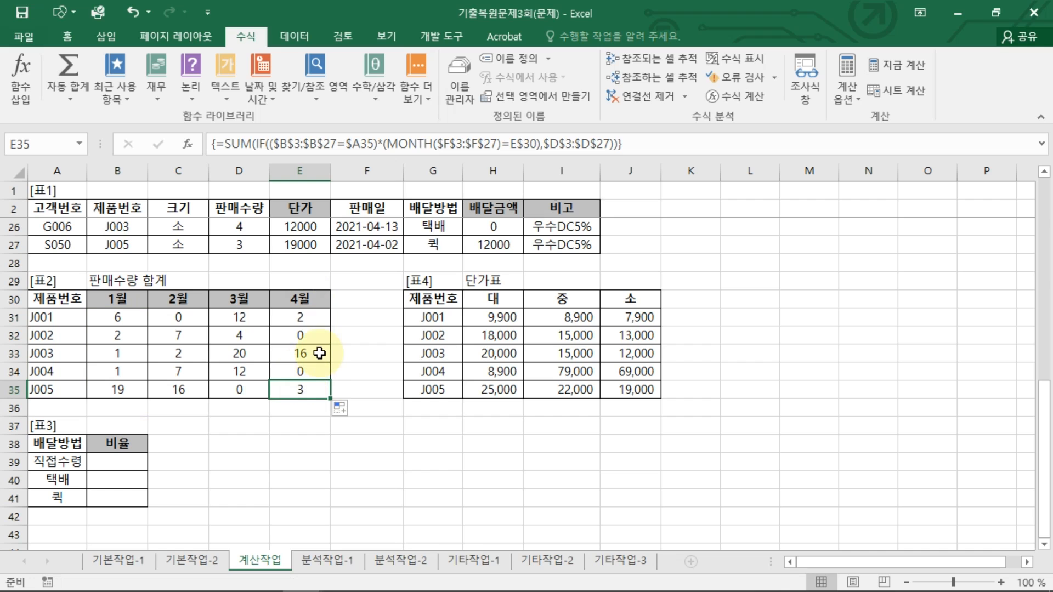
# Step: Select the 직접수령 비율 cell in [표3] to start the next calculation
pyautogui.scroll(-2, 306, 356)
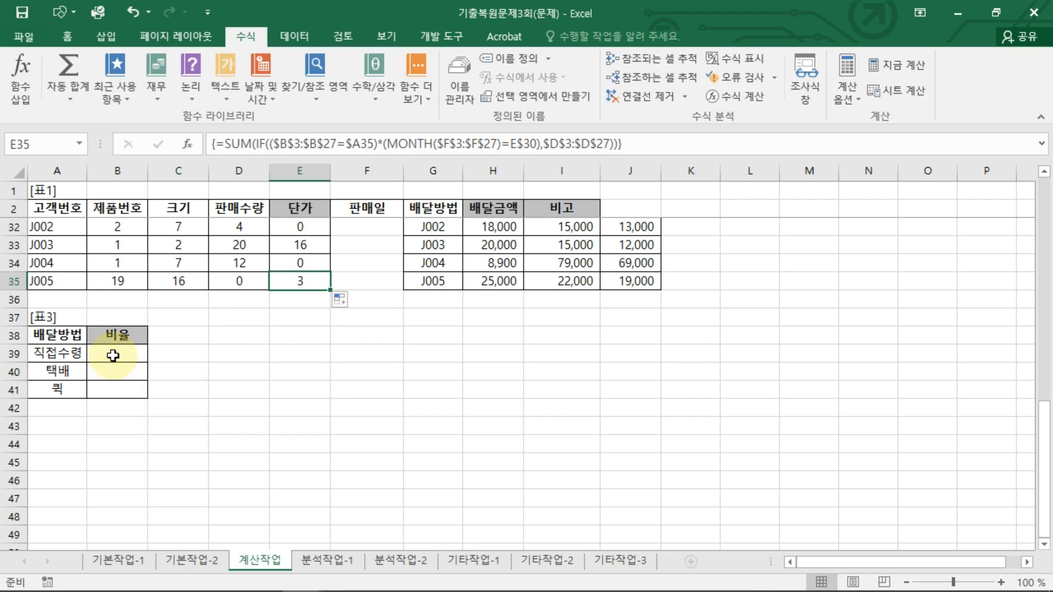
pyautogui.click(112, 353)
pyautogui.scroll(-1, 154, 376)
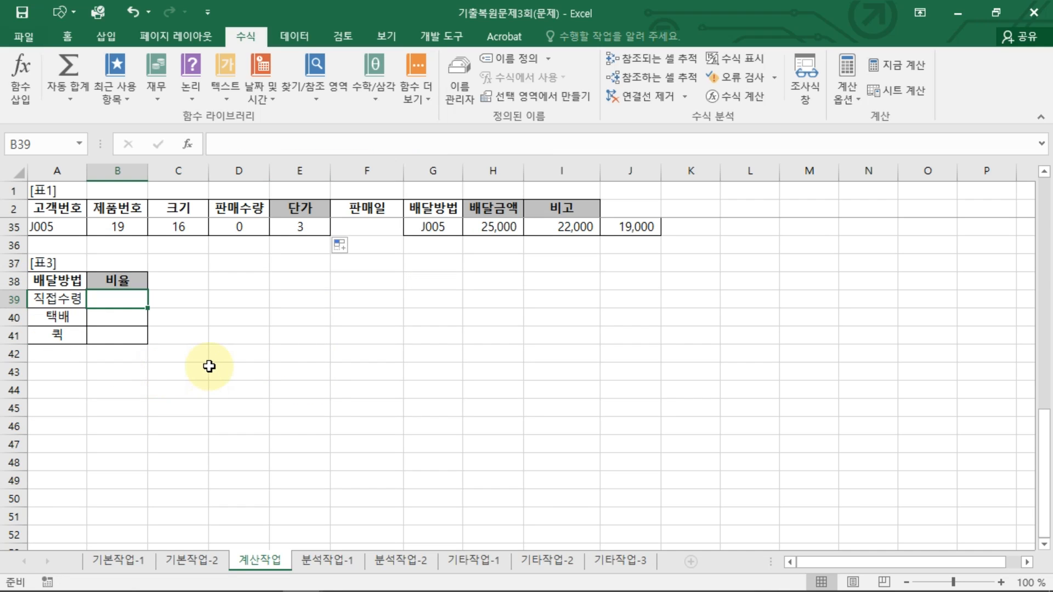
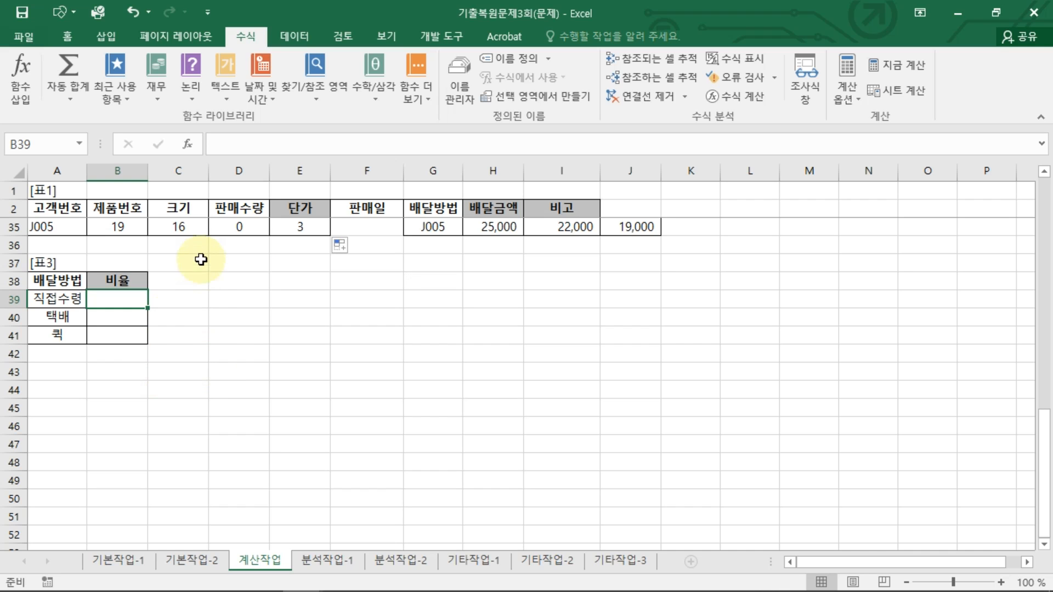
# Step: Examine the 배달방법 column in [표1] and the delivery method cells of [표3]
pyautogui.scroll(6, 376, 322)
pyautogui.scroll(2, 347, 321)
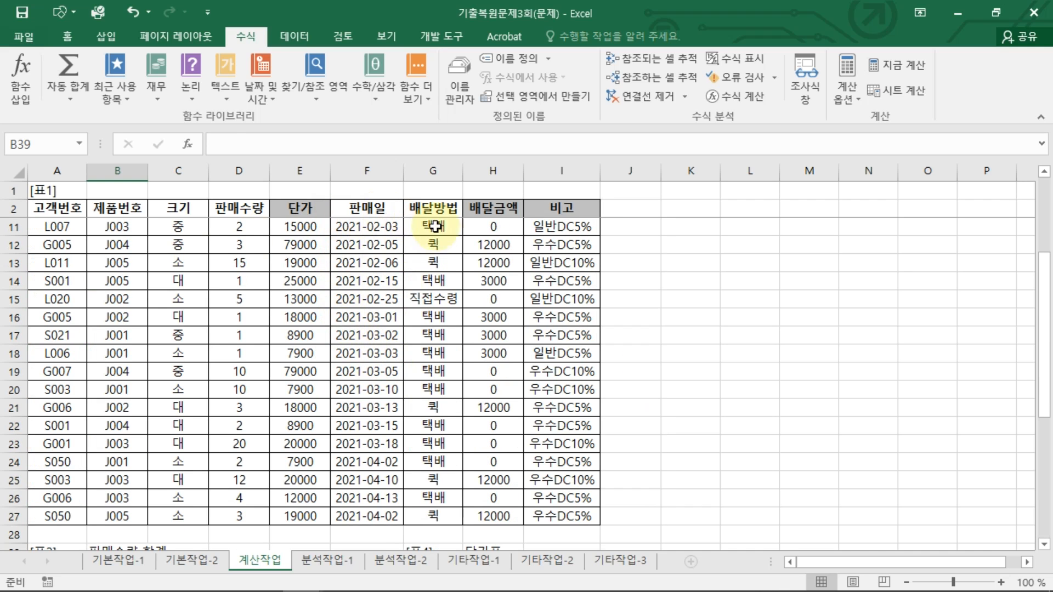
pyautogui.moveTo(433, 227); pyautogui.dragTo(434, 516)
pyautogui.scroll(-3, 348, 435)
pyautogui.scroll(-3, 348, 435)
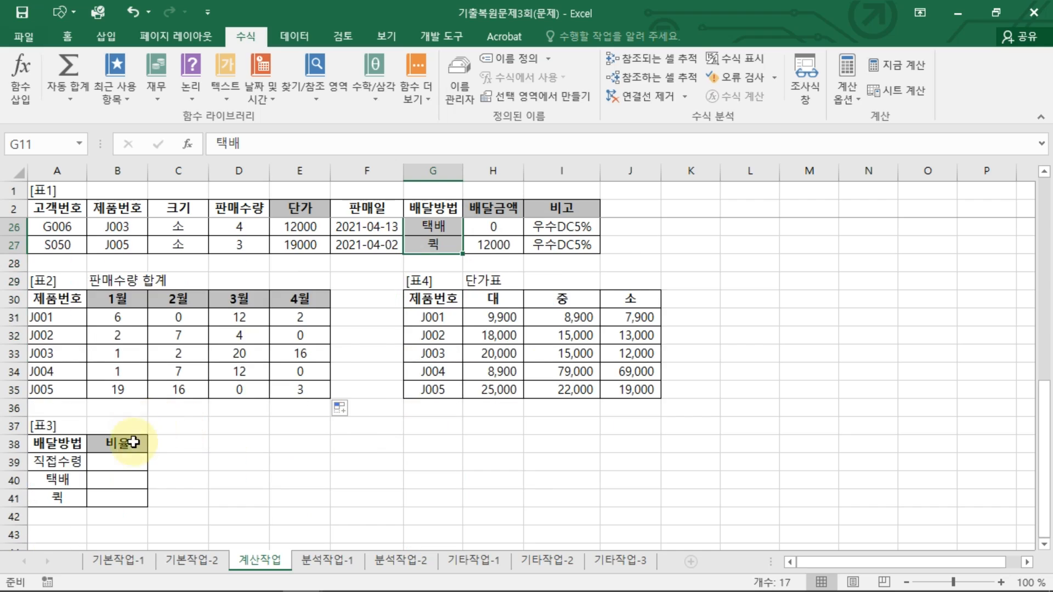
pyautogui.click(49, 407)
pyautogui.click(102, 410)
pyautogui.click(67, 431)
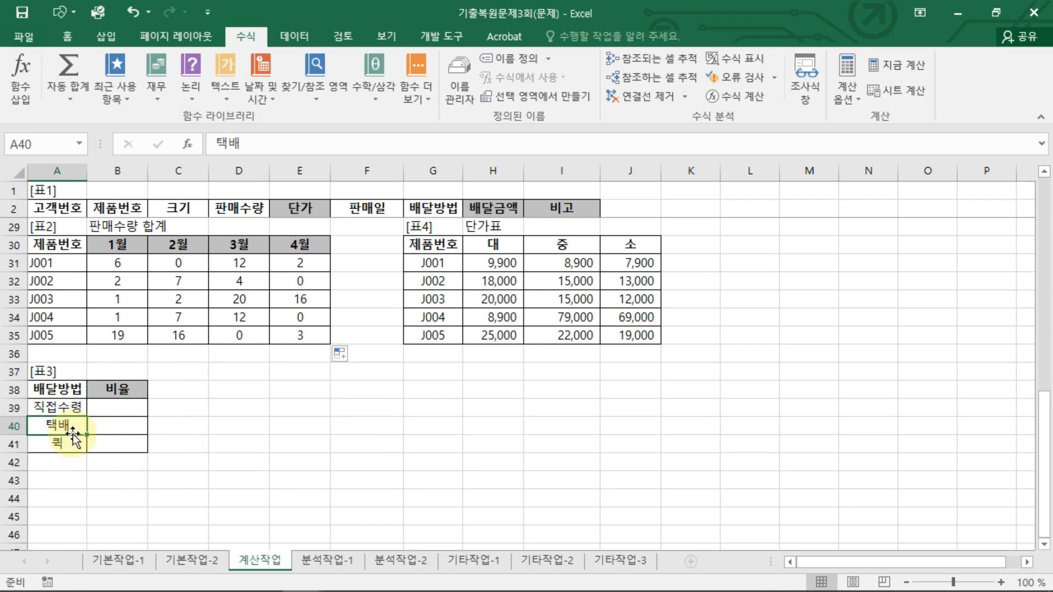
pyautogui.click(124, 429)
pyautogui.click(114, 448)
pyautogui.click(131, 406)
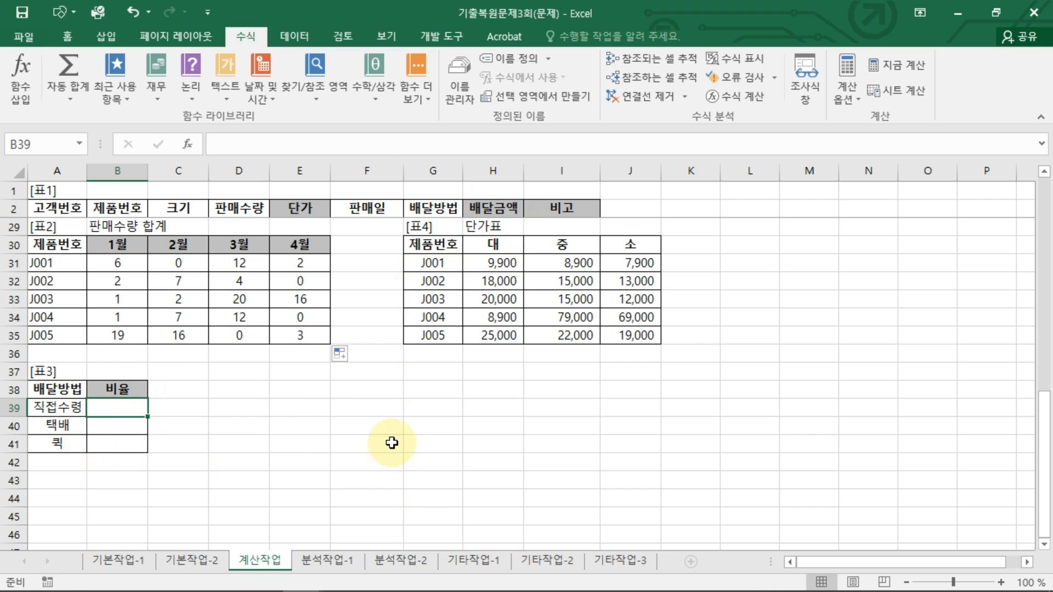
# Step: Start a COUNT(IF( formula in the 직접수령 비율 cell using the 배달방법 range G3:G27
pyautogui.write('=COU')
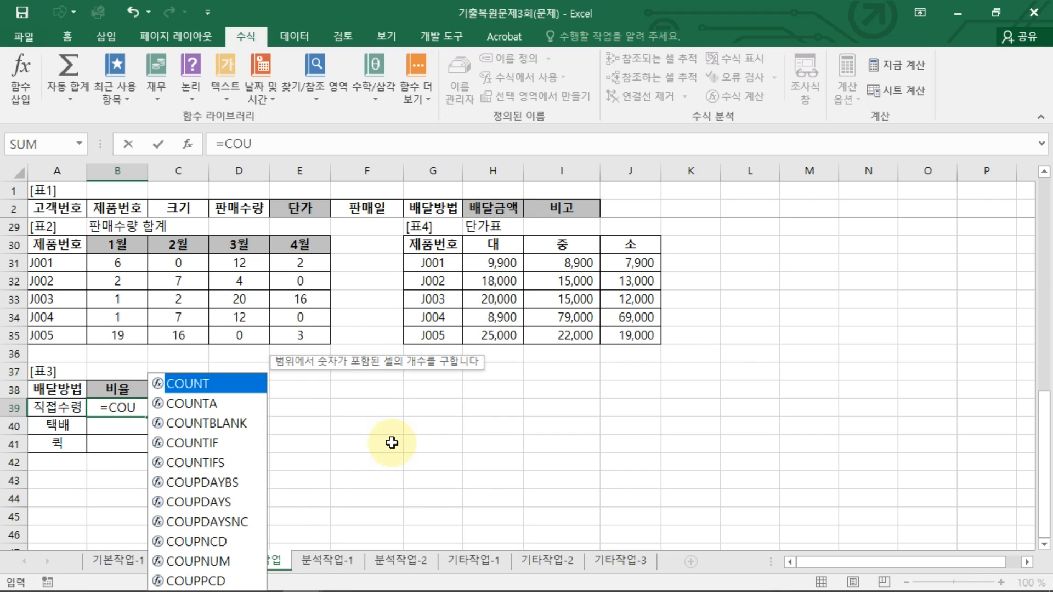
pyautogui.press('Tab')
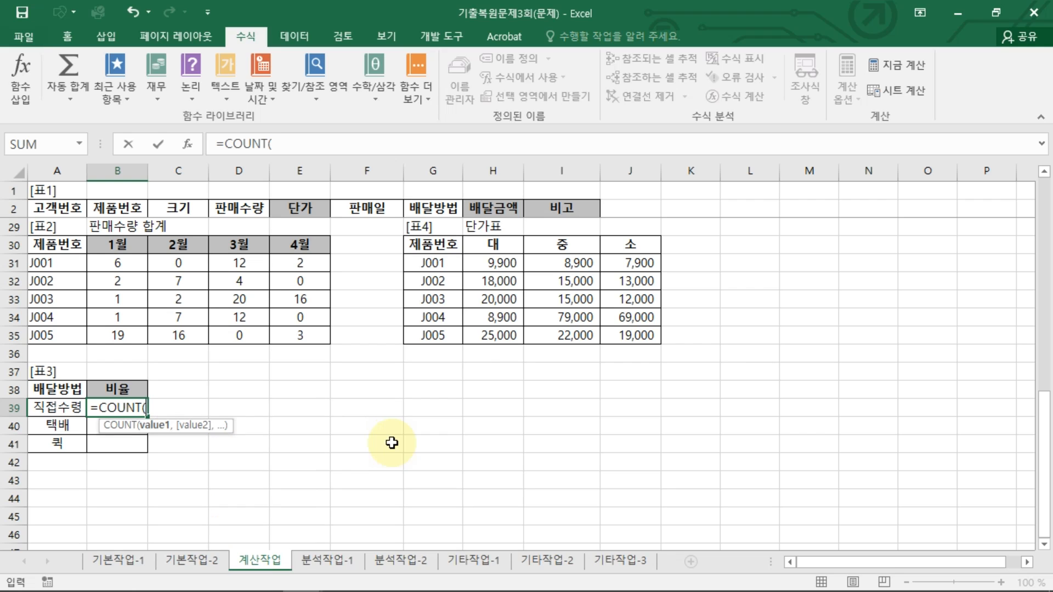
pyautogui.write('IF')
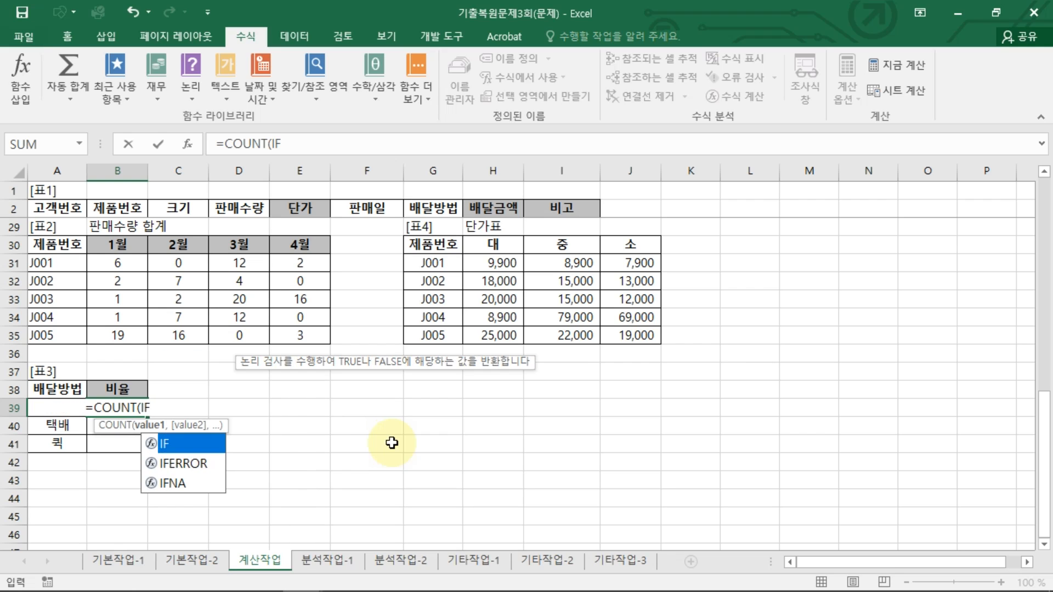
pyautogui.write('(')
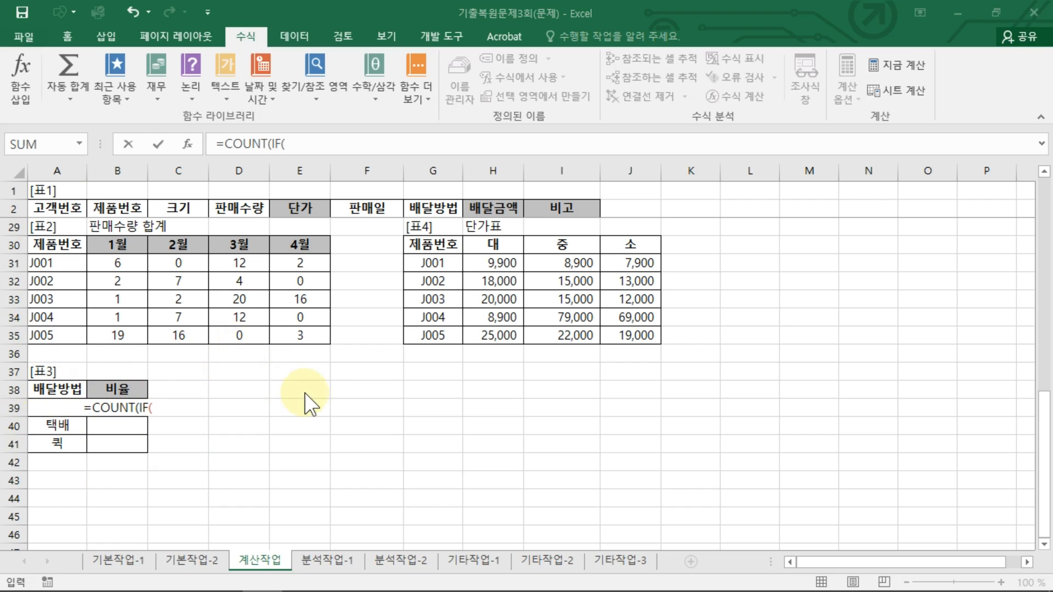
pyautogui.click(295, 137)
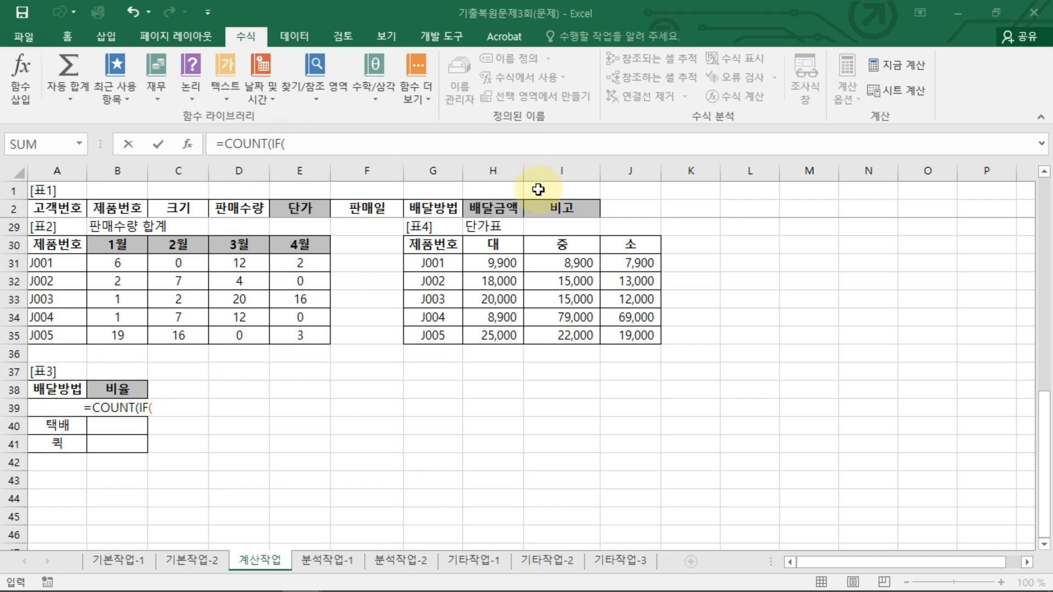
pyautogui.scroll(6, 379, 203)
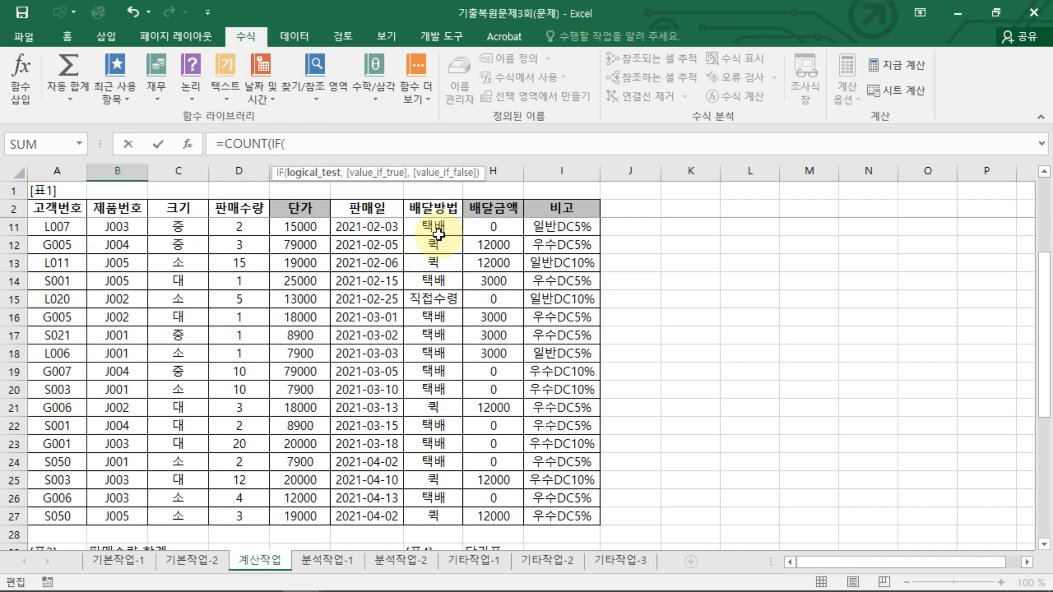
pyautogui.moveTo(1042, 275); pyautogui.dragTo(1043, 181)
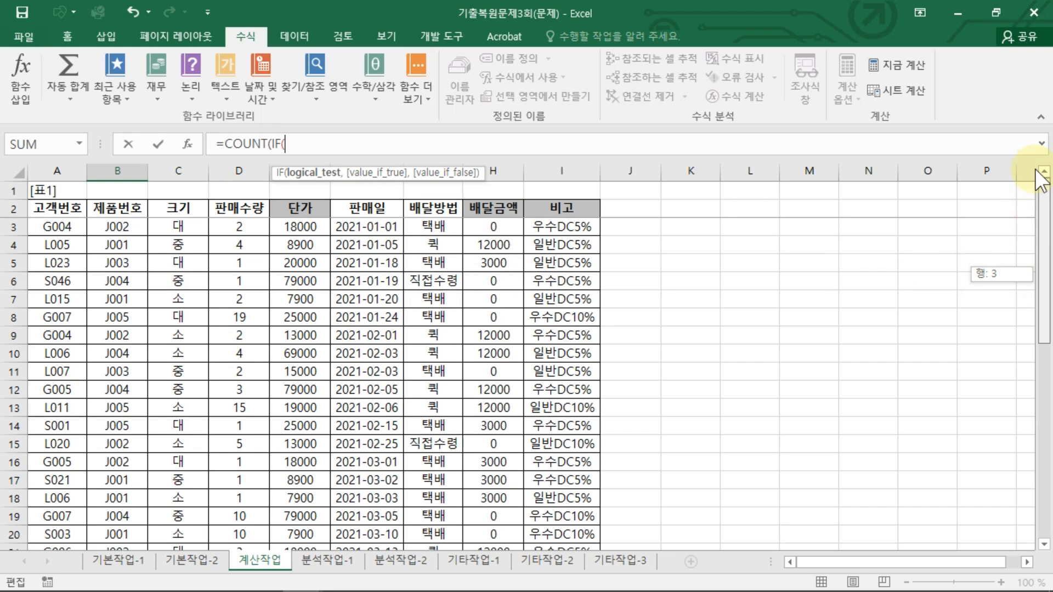
pyautogui.click(439, 224)
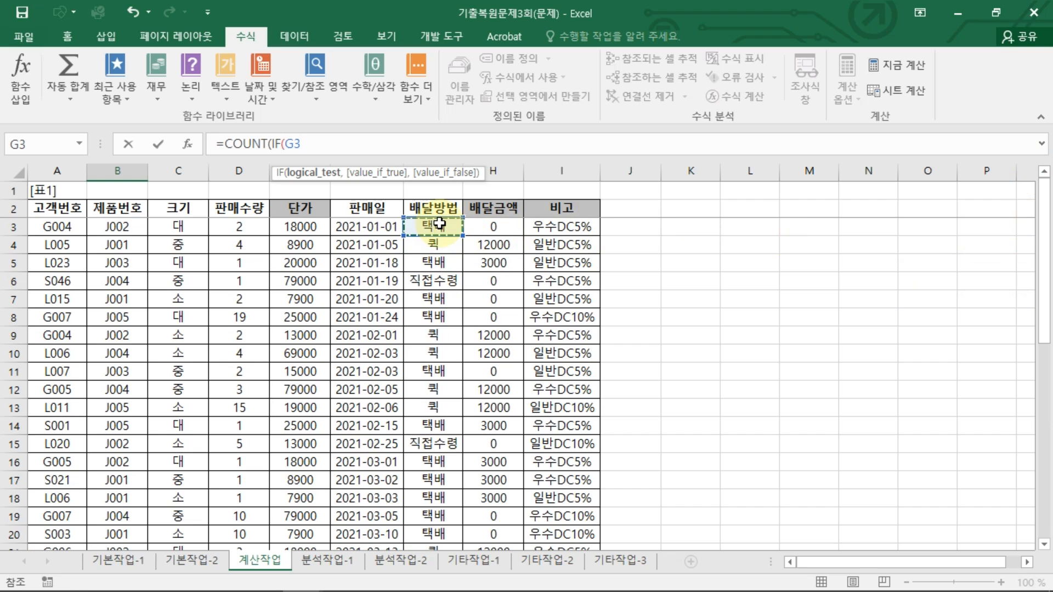
pyautogui.moveTo(440, 224); pyautogui.dragTo(434, 514)
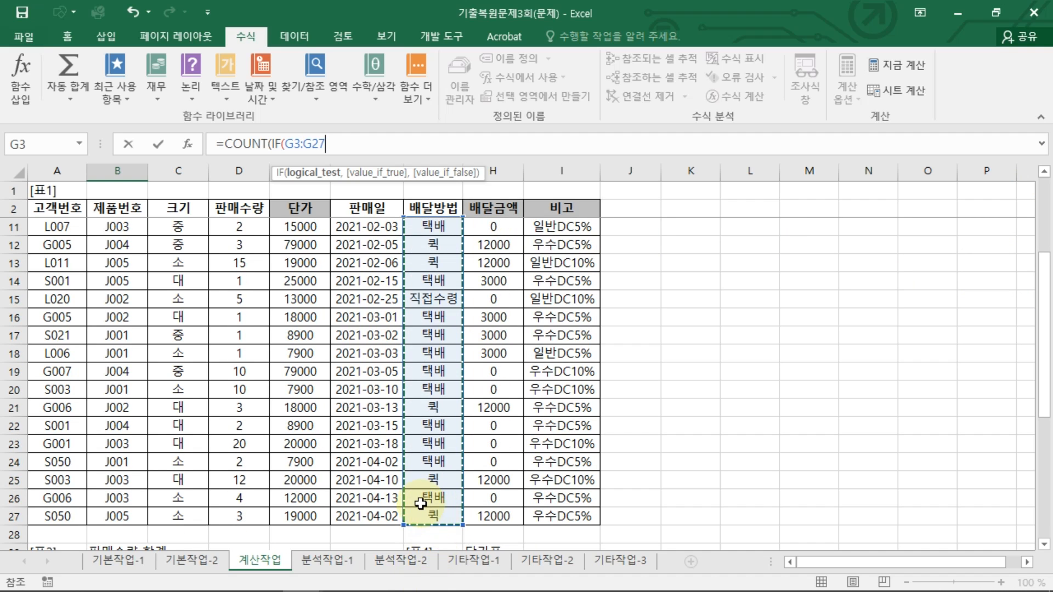
# Step: Complete the condition as =COUNT(IF($G$3:$G$27=$A39,1)) and confirm it as an array formula
pyautogui.write('=')
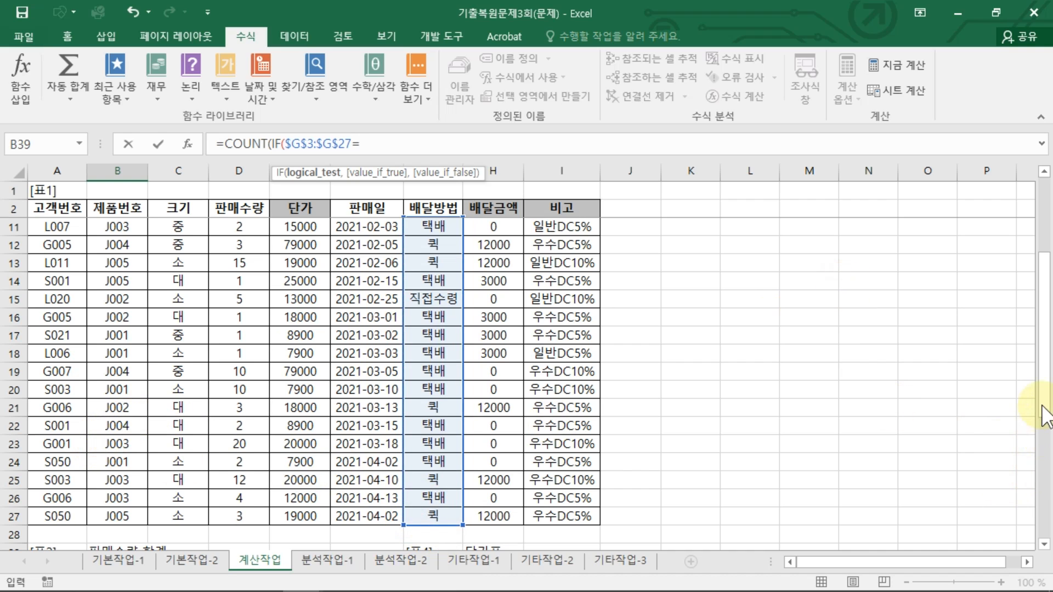
pyautogui.moveTo(1044, 412); pyautogui.dragTo(1044, 533)
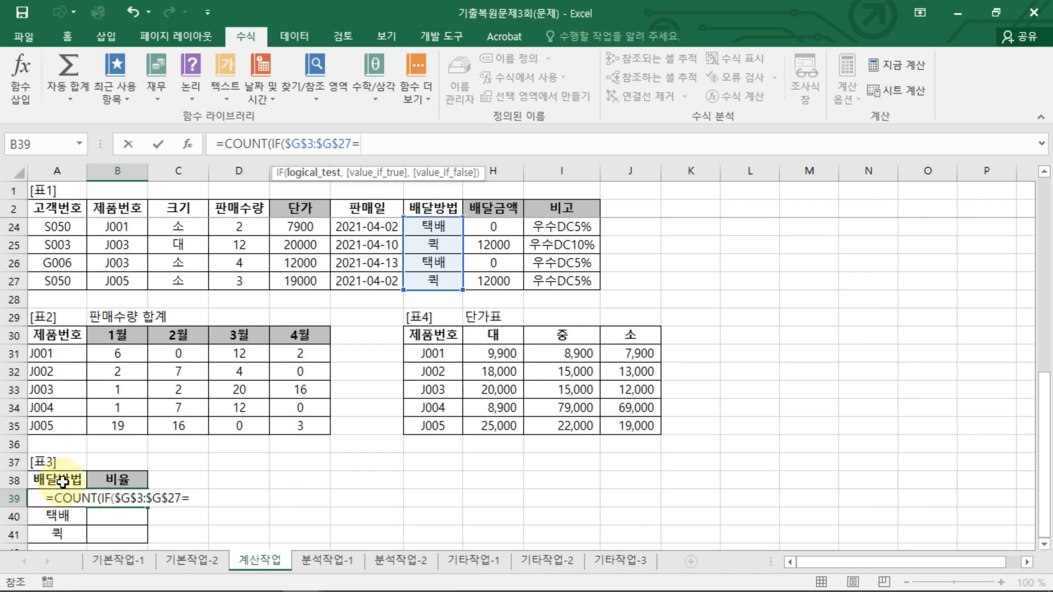
pyautogui.click(57, 497)
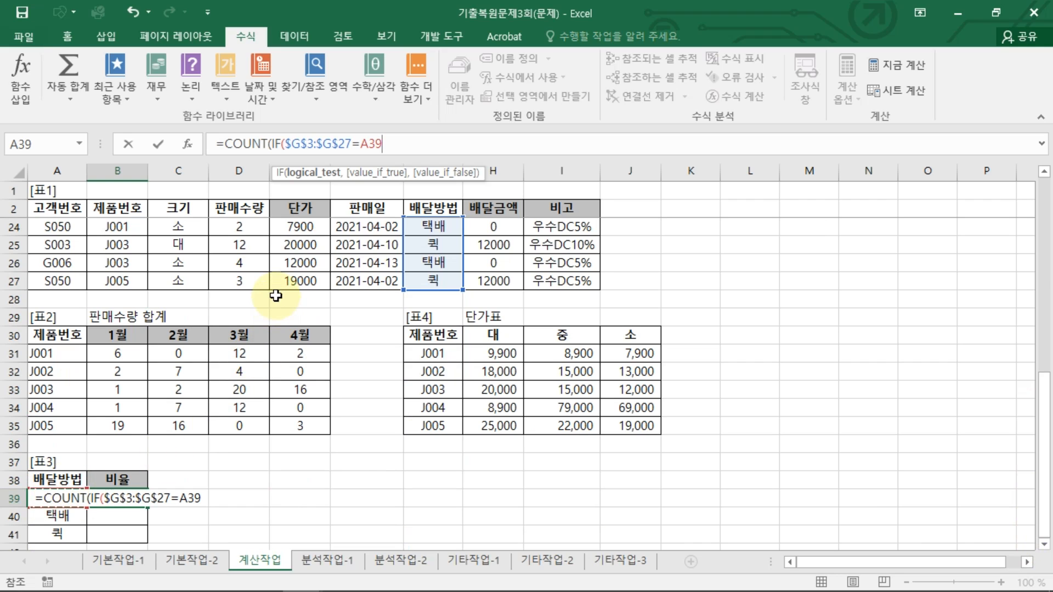
pyautogui.press('F4')
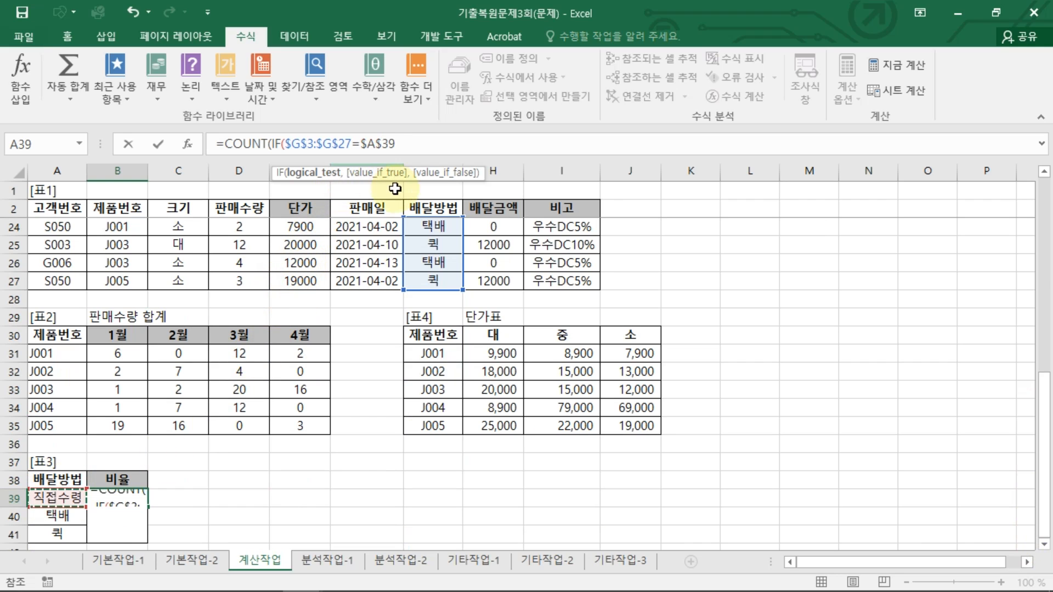
pyautogui.press('F4')
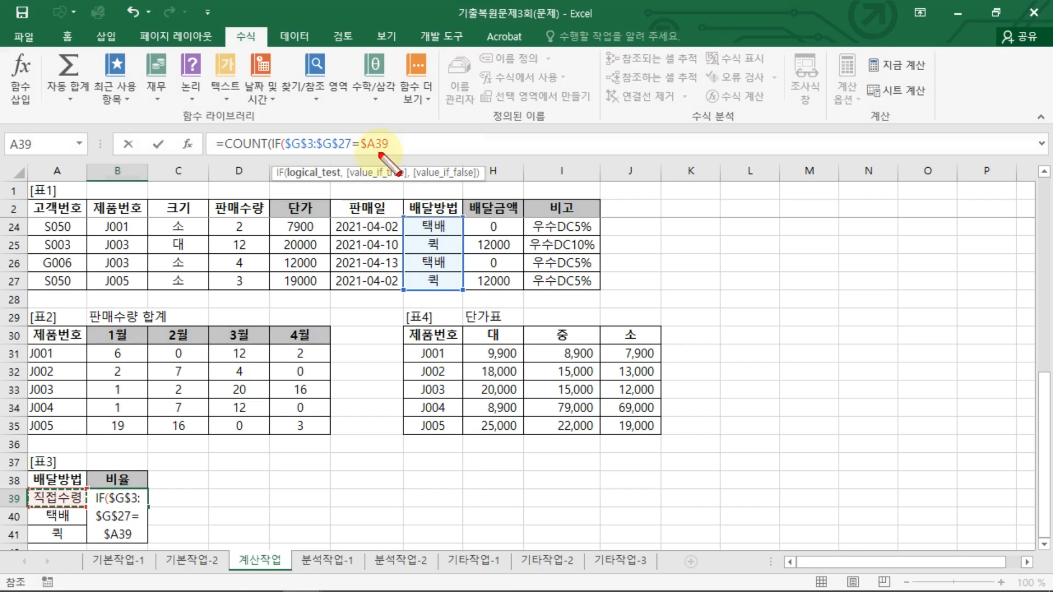
pyautogui.moveTo(391, 149)
pyautogui.mouseDown()
pyautogui.moveTo(389, 193)
pyautogui.moveTo(398, 176)
pyautogui.mouseUp()
pyautogui.write(',')
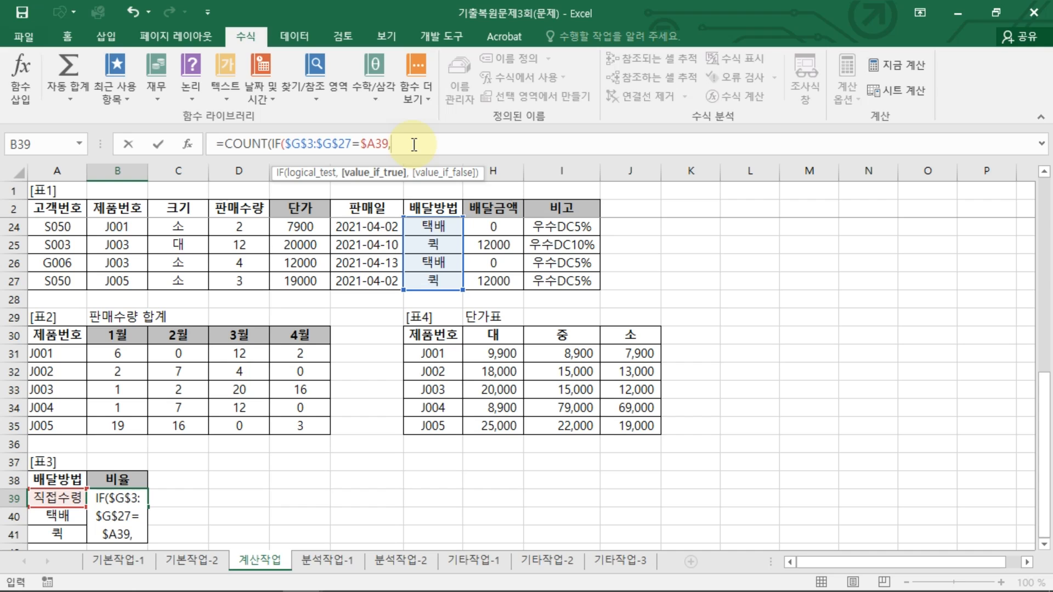
pyautogui.write('1))')
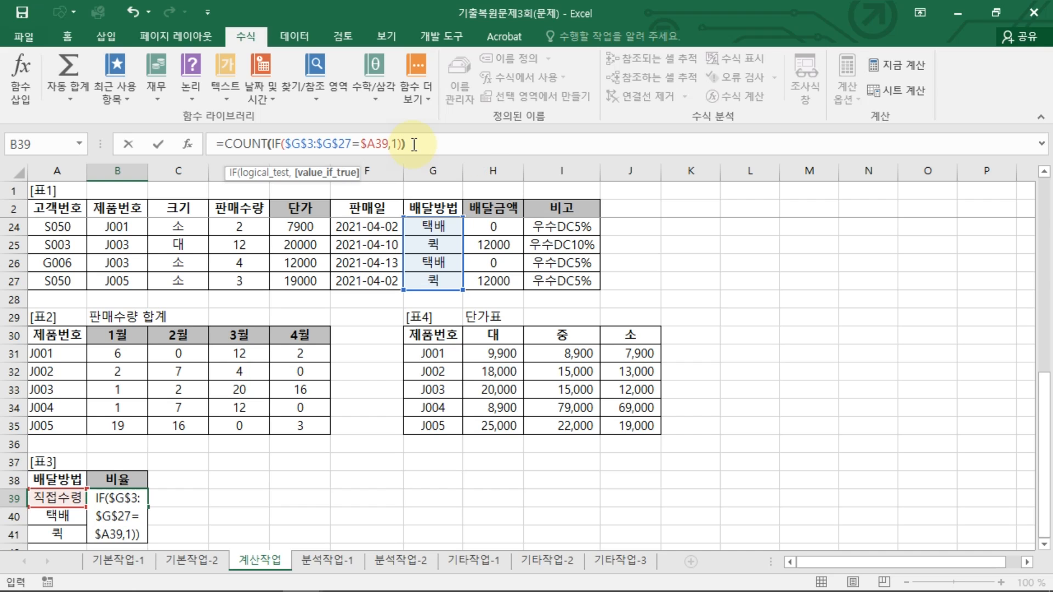
pyautogui.hotkey('ctrl', 'shift', 'Return')
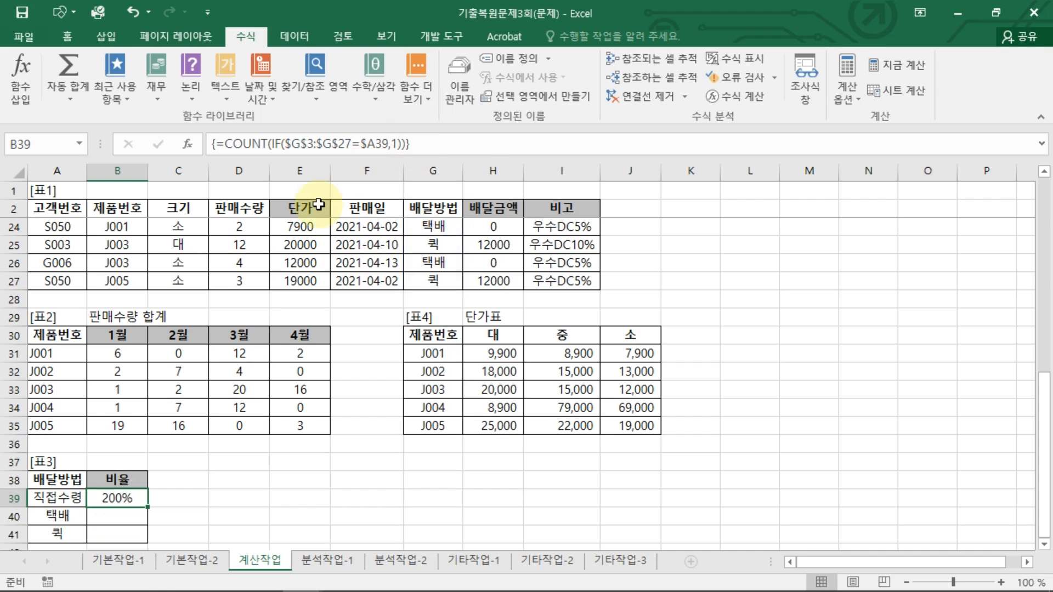
pyautogui.scroll(-1, 138, 431)
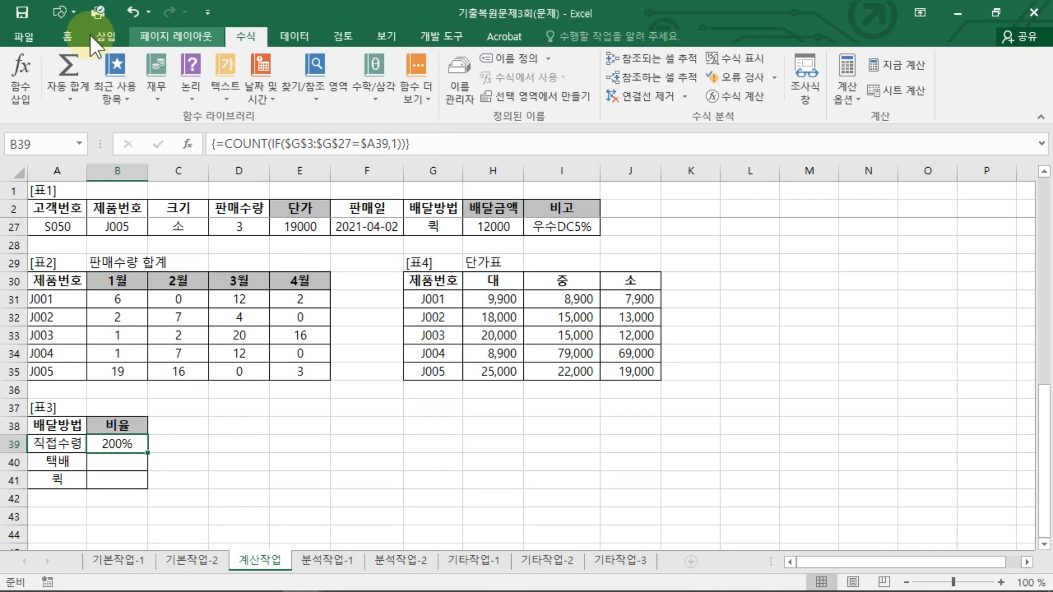
pyautogui.click(70, 36)
pyautogui.click(585, 90)
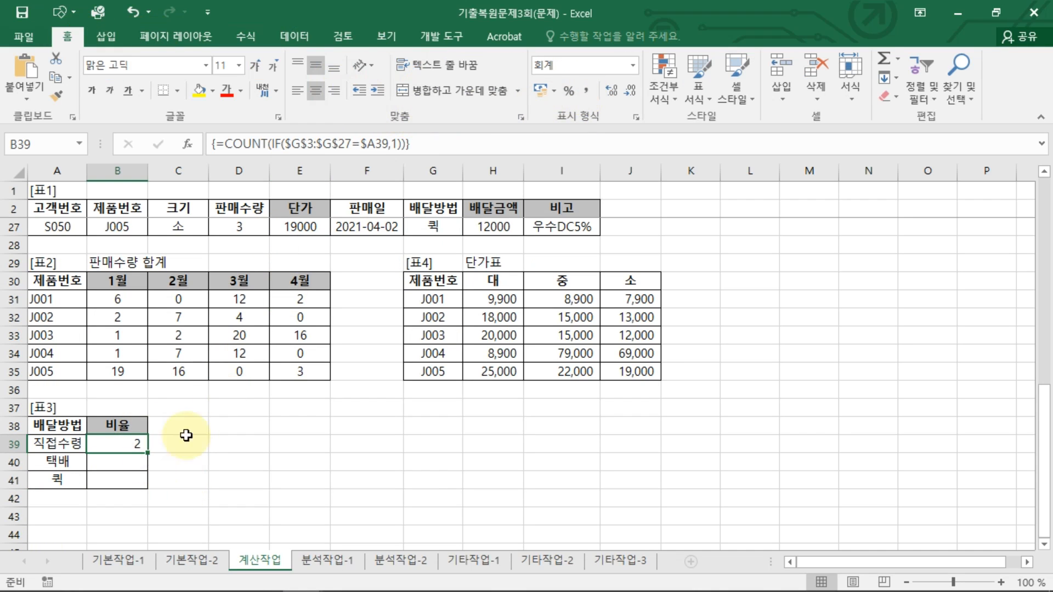
pyautogui.hotkey('ctrl', 'z')
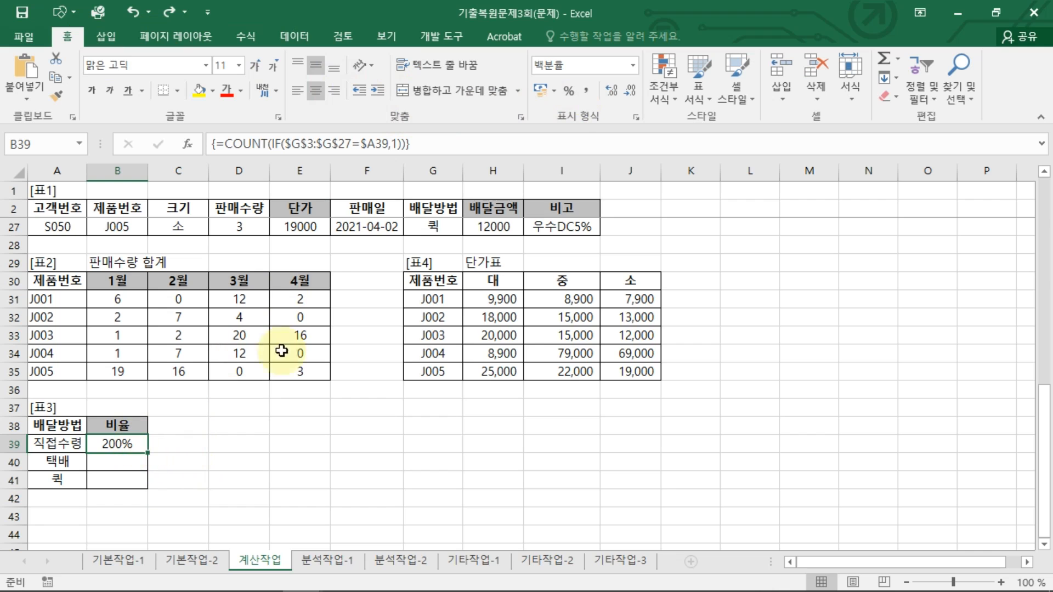
# Step: Divide the count by COUNTA($G$3:$G$27) and confirm the 직접수령 formula as an array formula
pyautogui.click(433, 144)
pyautogui.write('/COUNT')
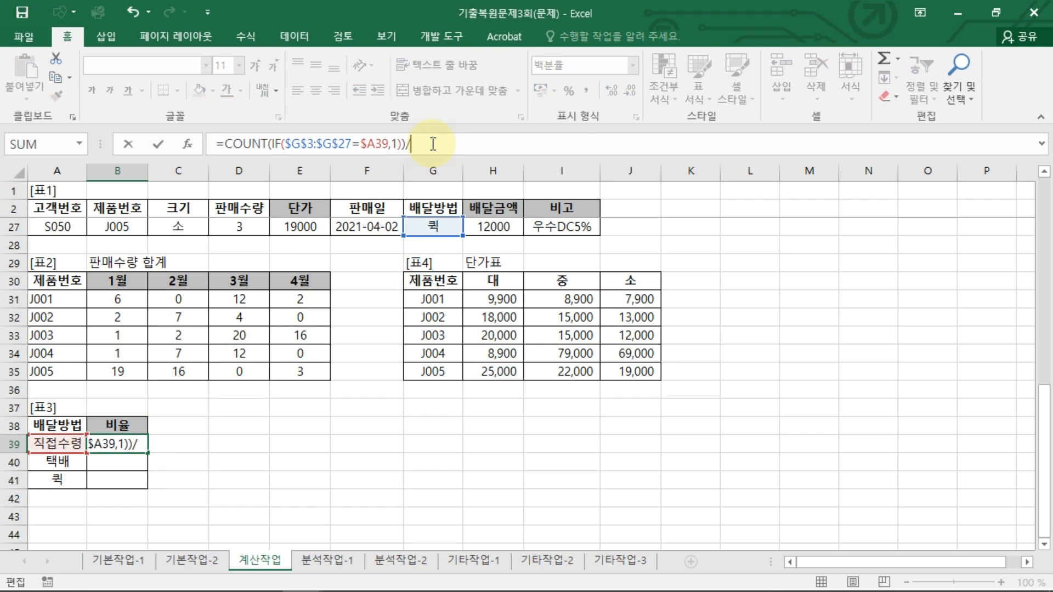
pyautogui.write('A')
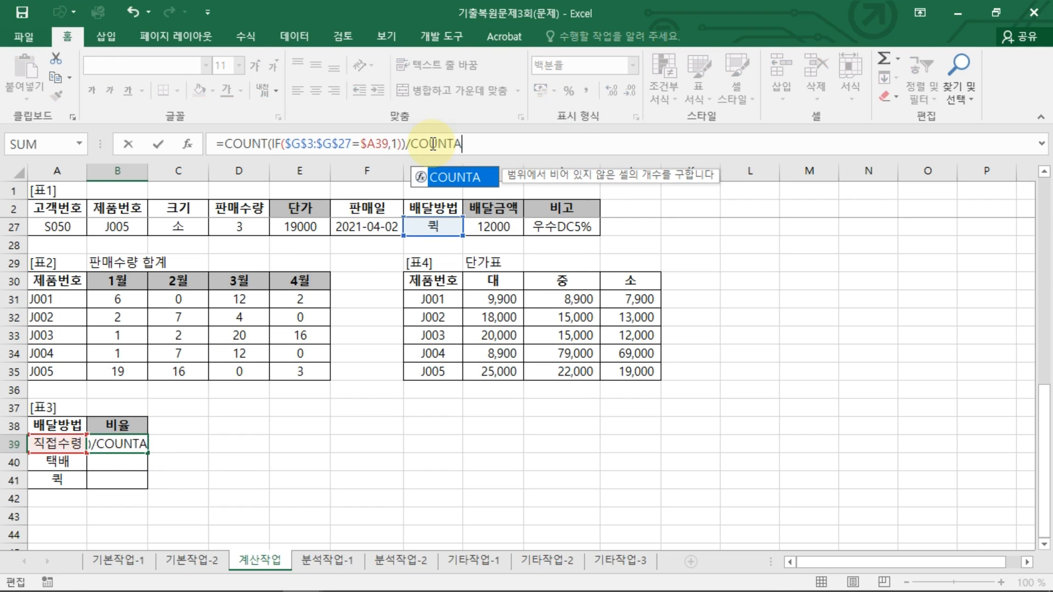
pyautogui.write('(')
pyautogui.moveTo(439, 227)
pyautogui.mouseDown()
pyautogui.moveTo(425, 1)
pyautogui.moveTo(468, 343)
pyautogui.moveTo(433, 242)
pyautogui.moveTo(438, 228)
pyautogui.mouseUp()
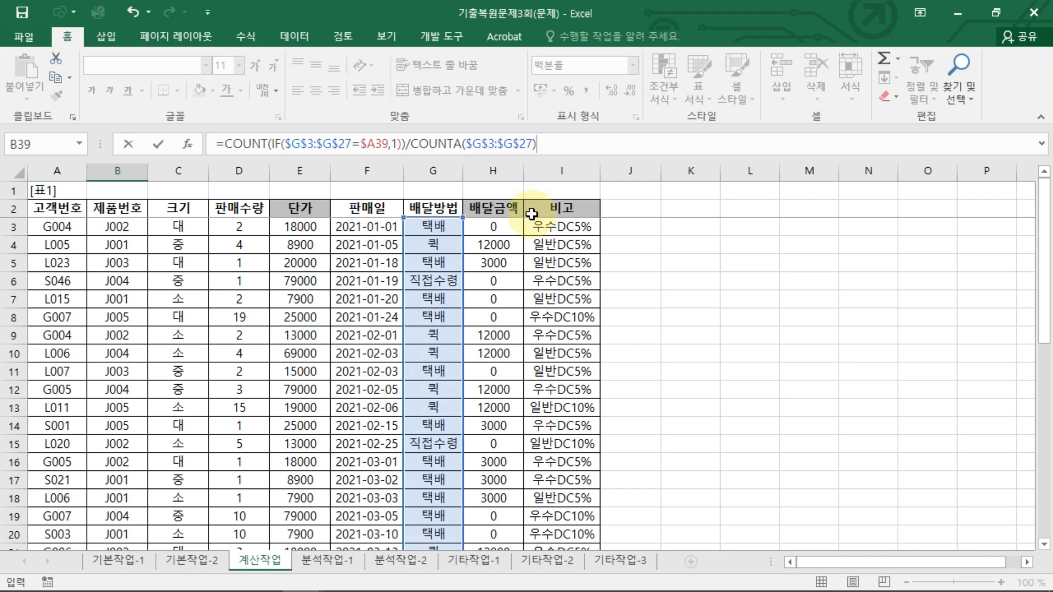
pyautogui.hotkey('ctrl', 'shift', 'Return')
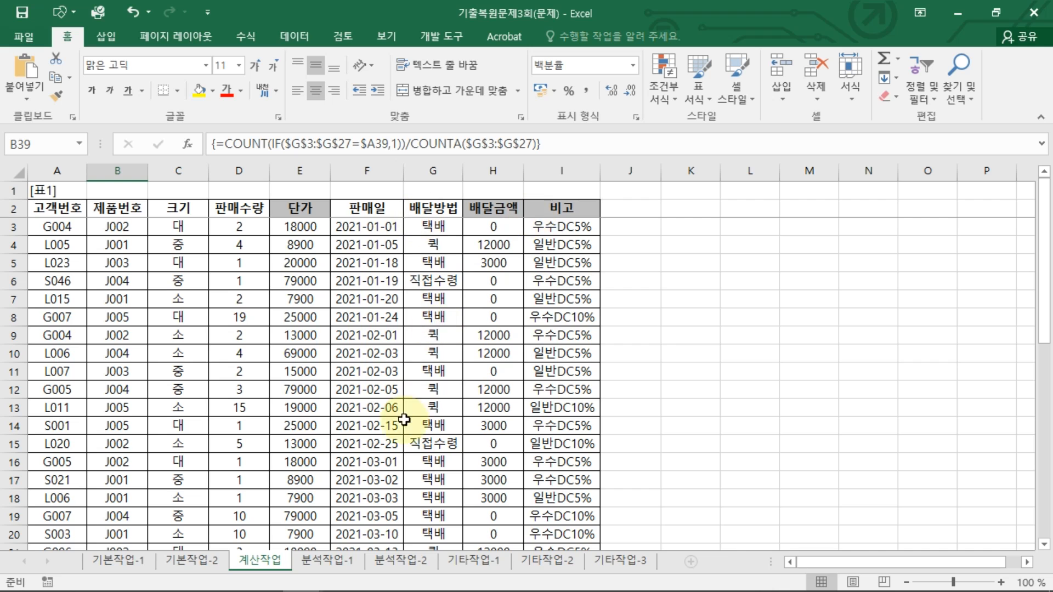
# Step: Fill the ratio formula down through the 퀵 row and re-confirm the 직접수령 cell as an array formula
pyautogui.scroll(-8, 329, 466)
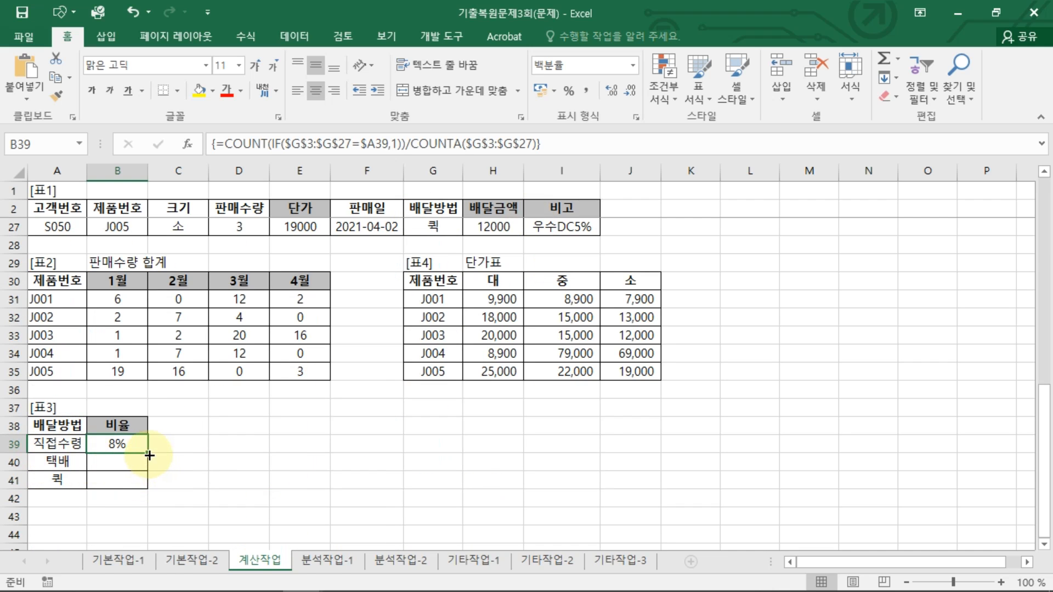
pyautogui.moveTo(147, 453); pyautogui.dragTo(128, 485)
pyautogui.click(130, 445)
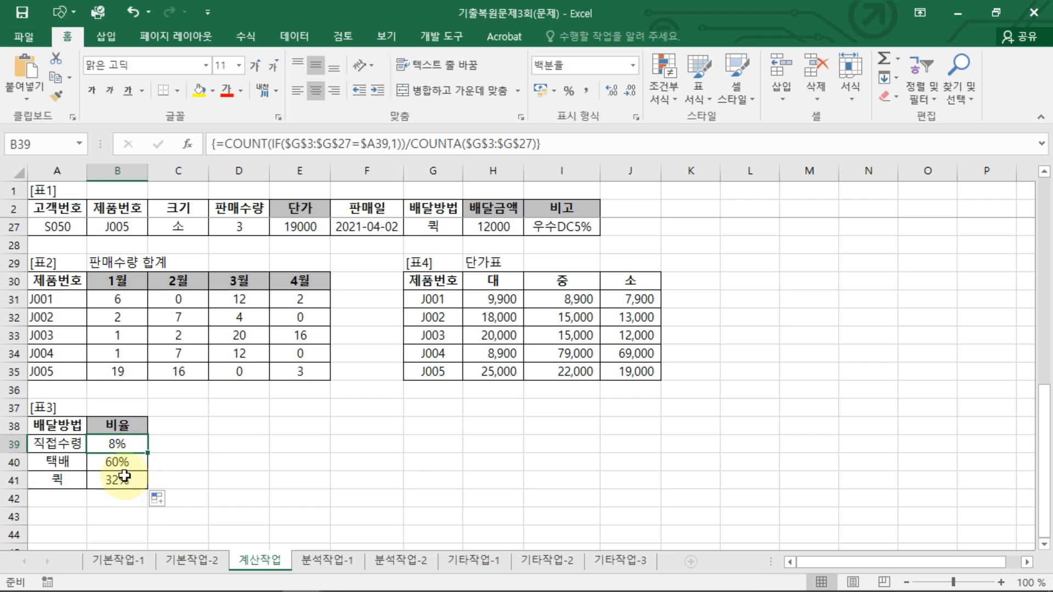
pyautogui.click(126, 464)
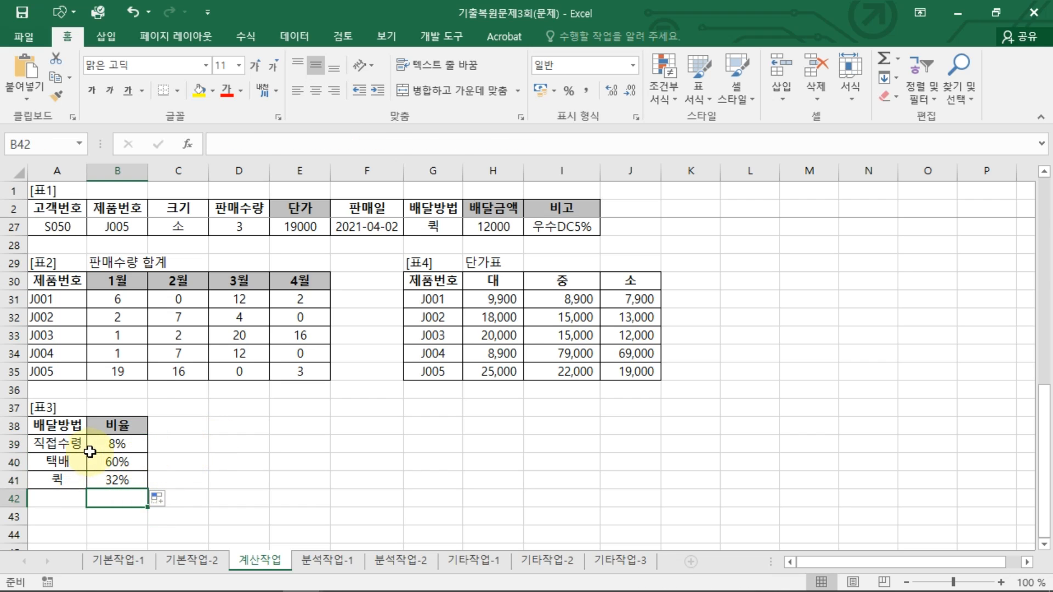
pyautogui.click(118, 443)
pyautogui.press('F2')
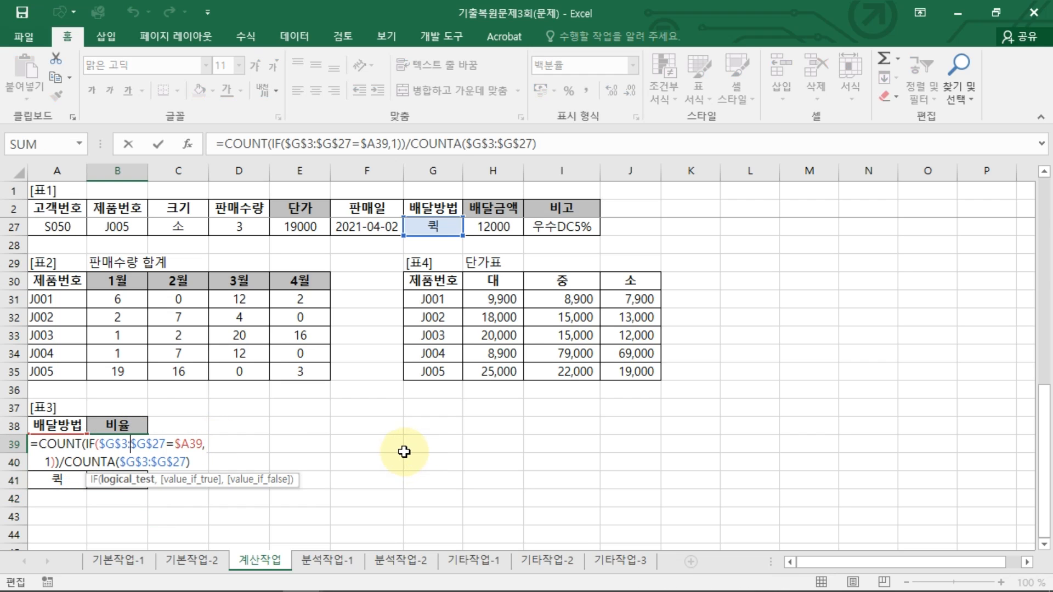
pyautogui.hotkey('ctrl', 'shift', 'Return')
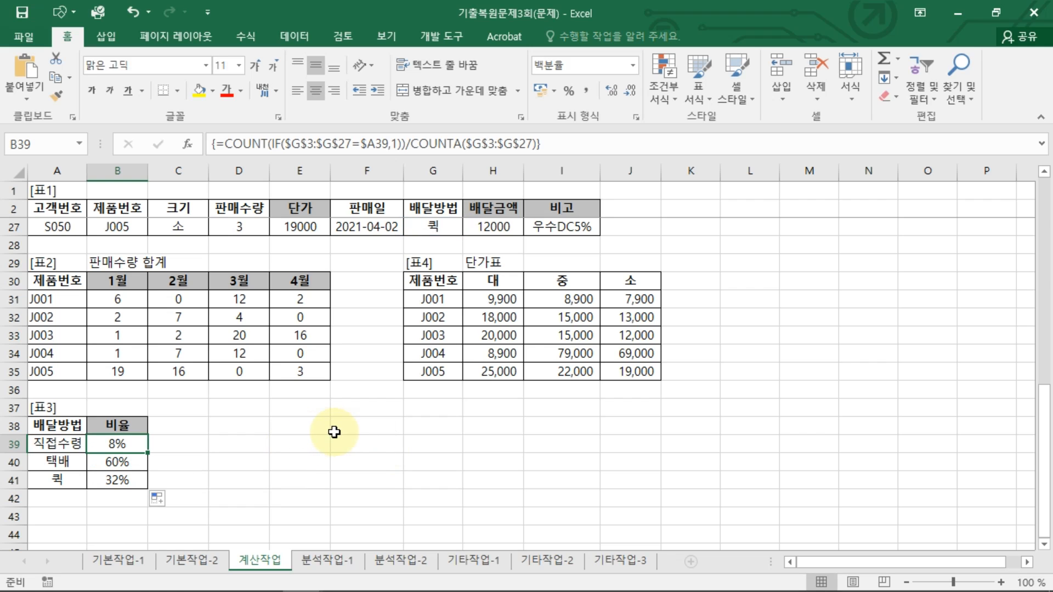